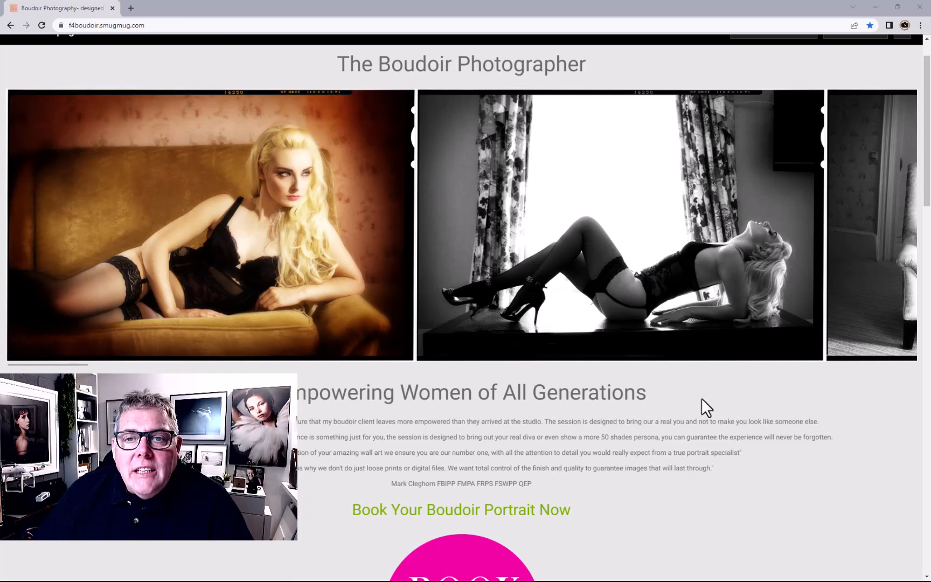
- Open the Products gallery inside the Boudoir Products folder of the site organizer
scroll(702, 397, up, 1)
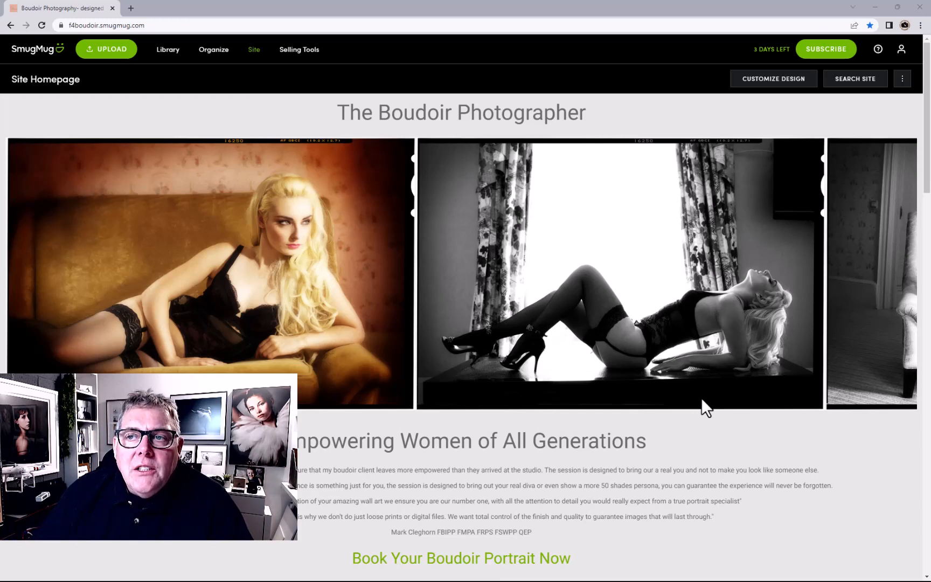
click(215, 52)
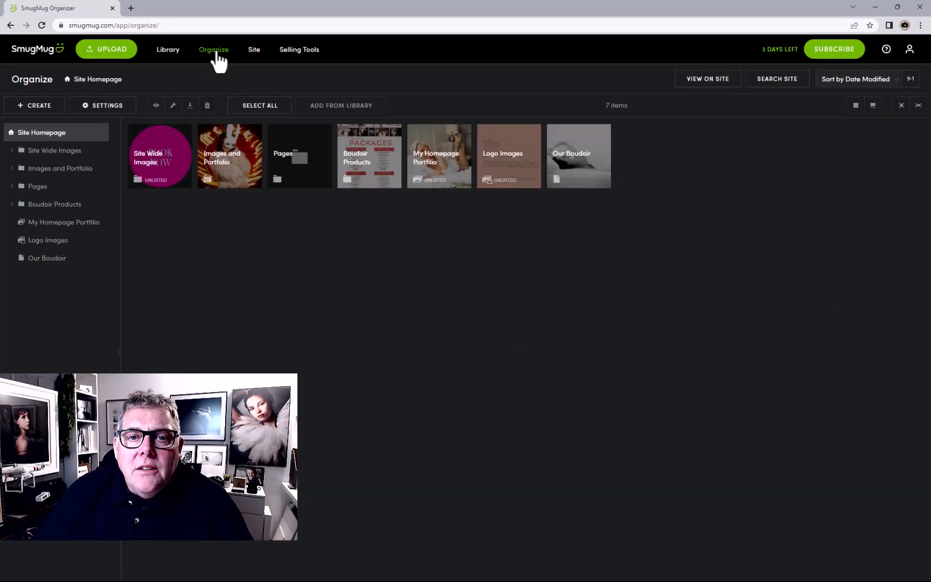
click(362, 182)
double_click(362, 182)
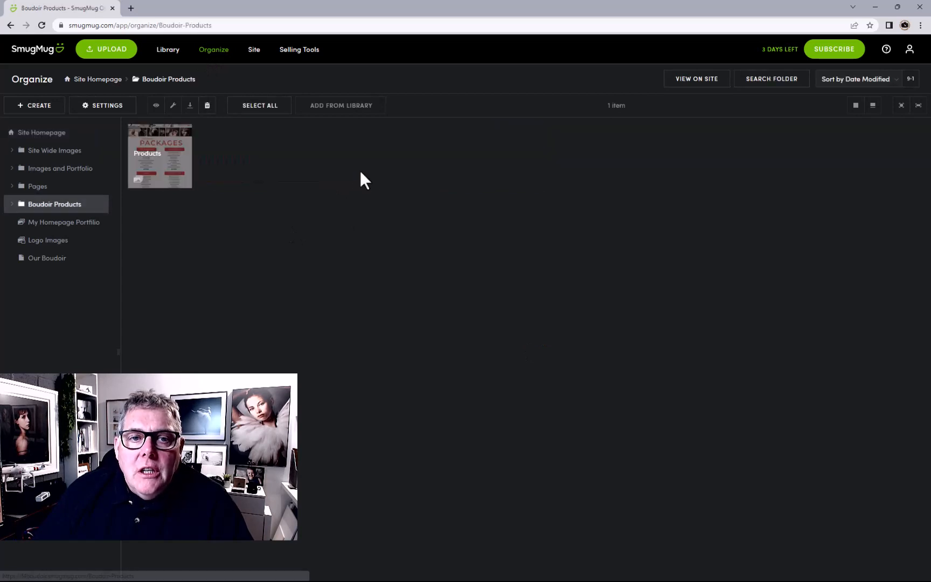
double_click(163, 179)
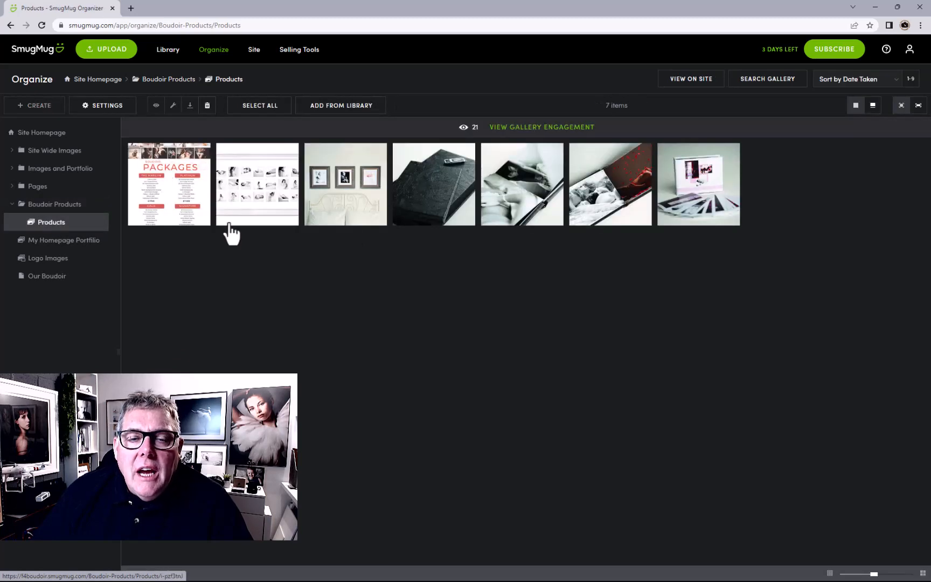
- Look through the product photos at full size, starting with the three framed portraits, and return to the gallery with nothing selected
double_click(354, 202)
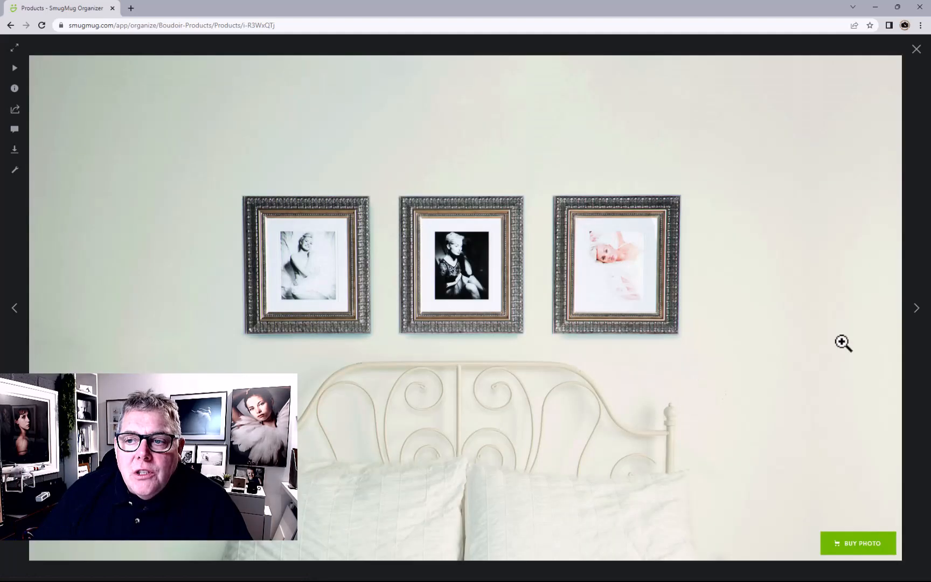
click(916, 317)
click(917, 317)
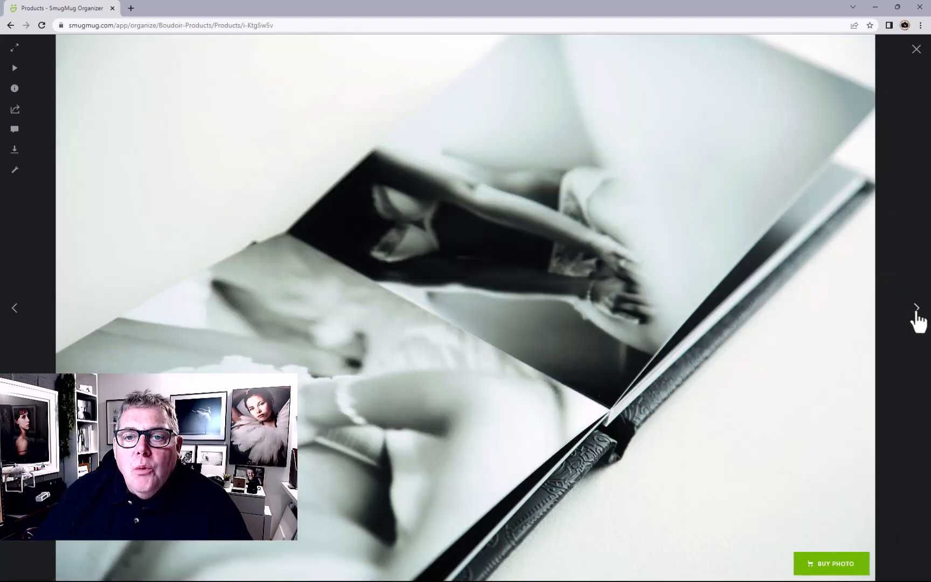
click(917, 49)
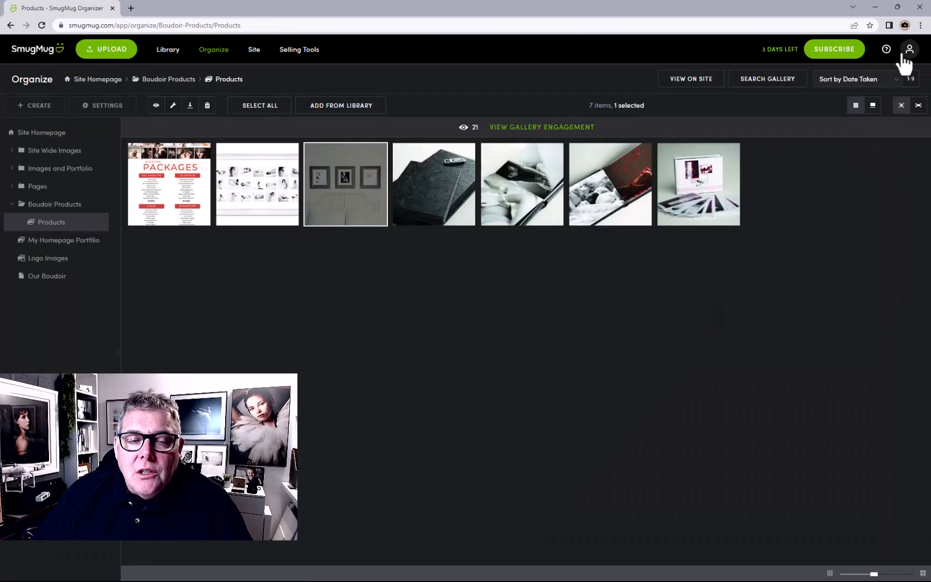
click(335, 263)
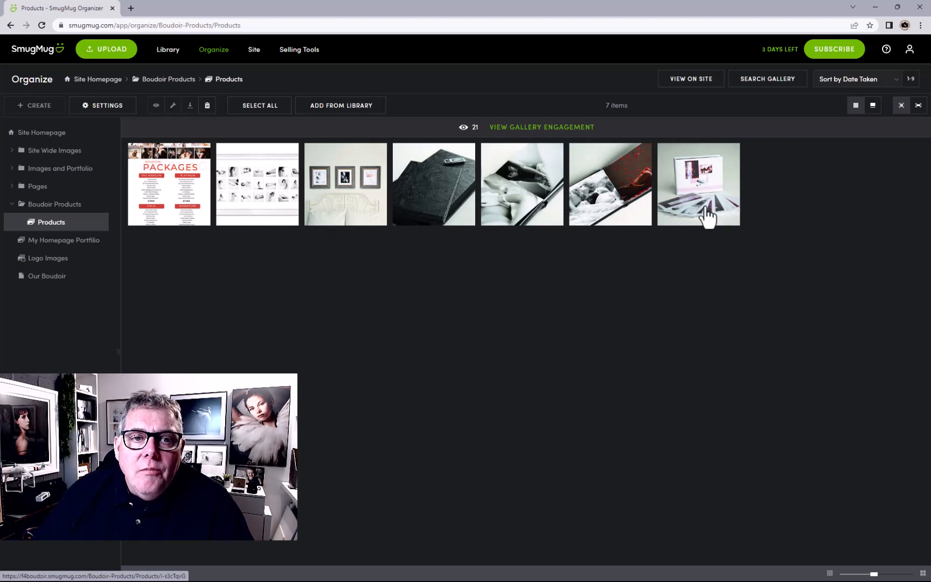
- Upload all the images from the computer's New Website Design Series > Products folder to the Products gallery
click(101, 54)
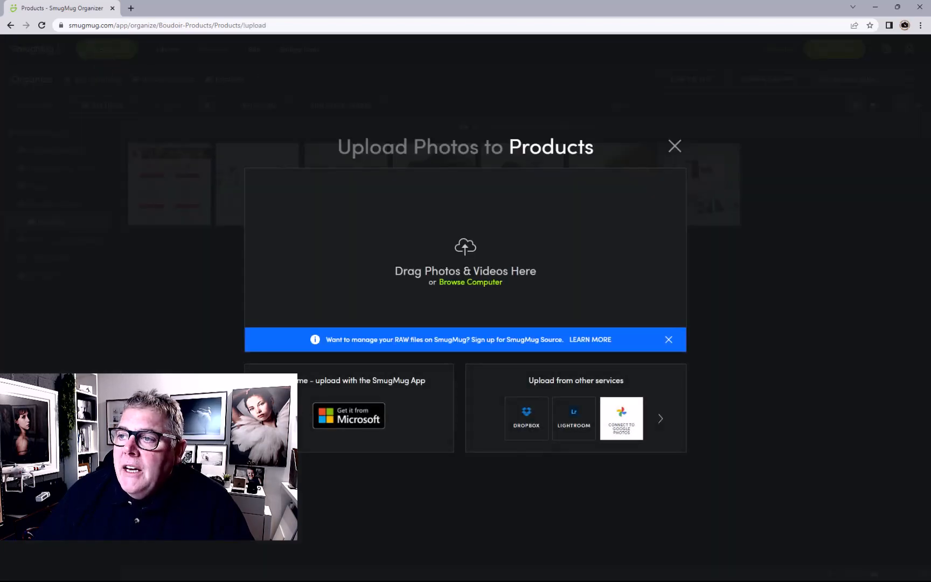
drag(930, 99, 713, 99)
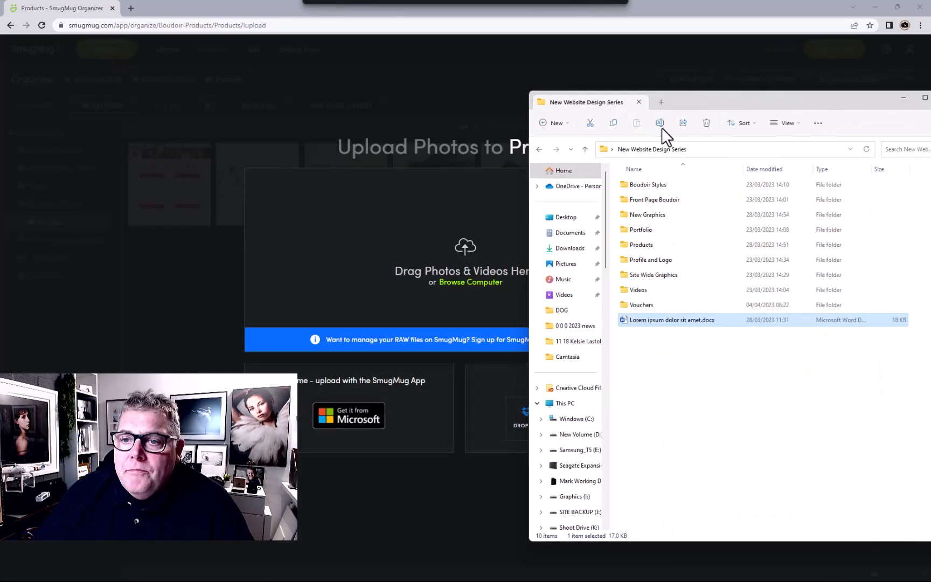
double_click(641, 245)
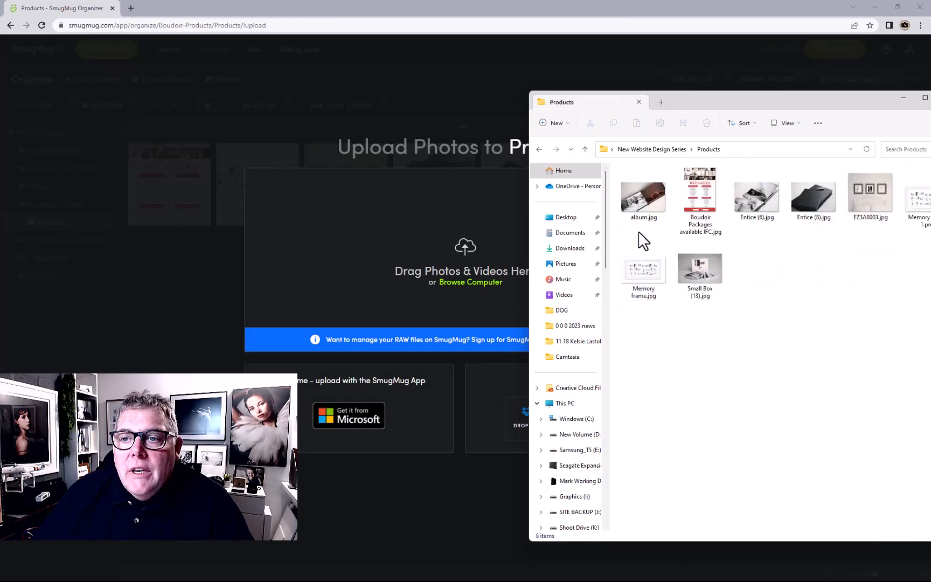
click(638, 196)
shift+click(700, 267)
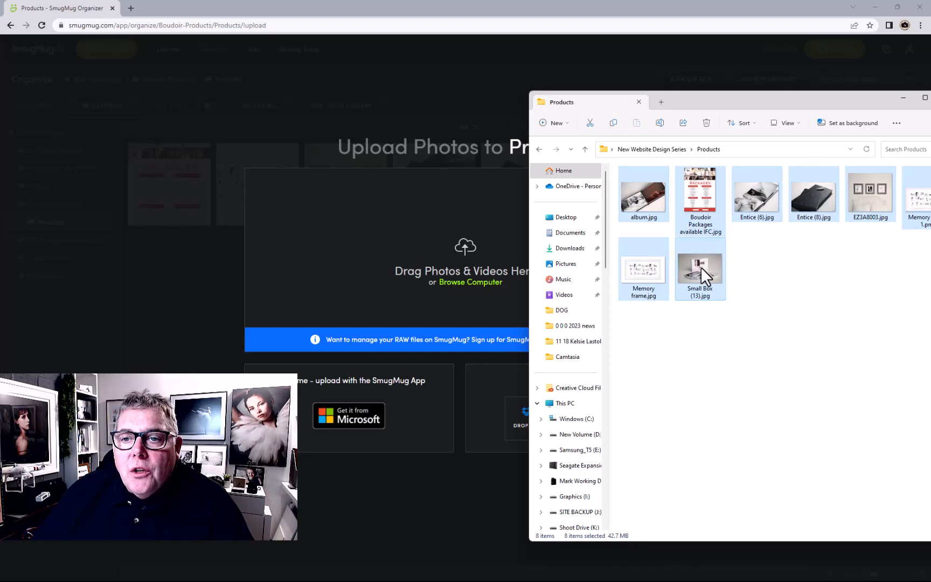
drag(650, 194, 443, 225)
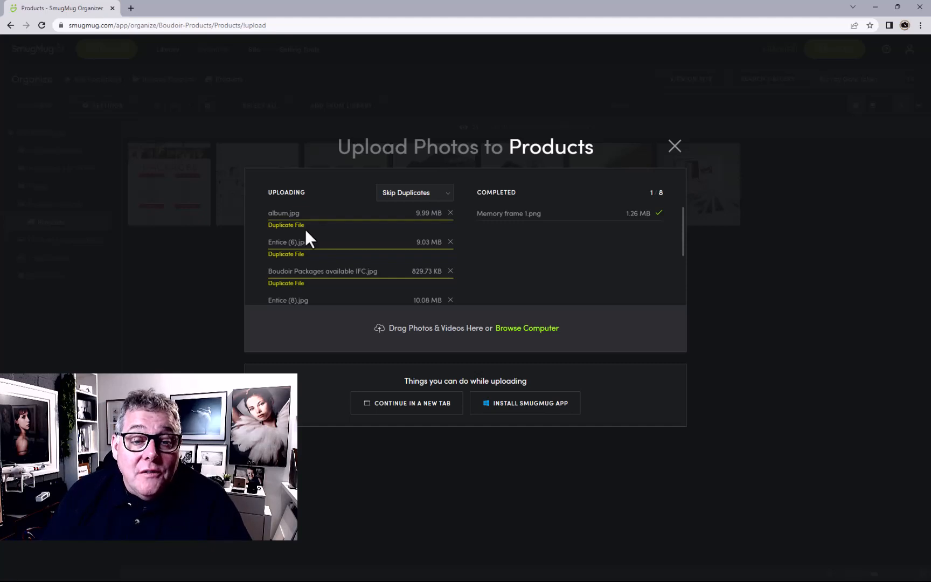
- Set the upload's duplicate handling to Replace Duplicates and close the upload window once it finishes
click(406, 193)
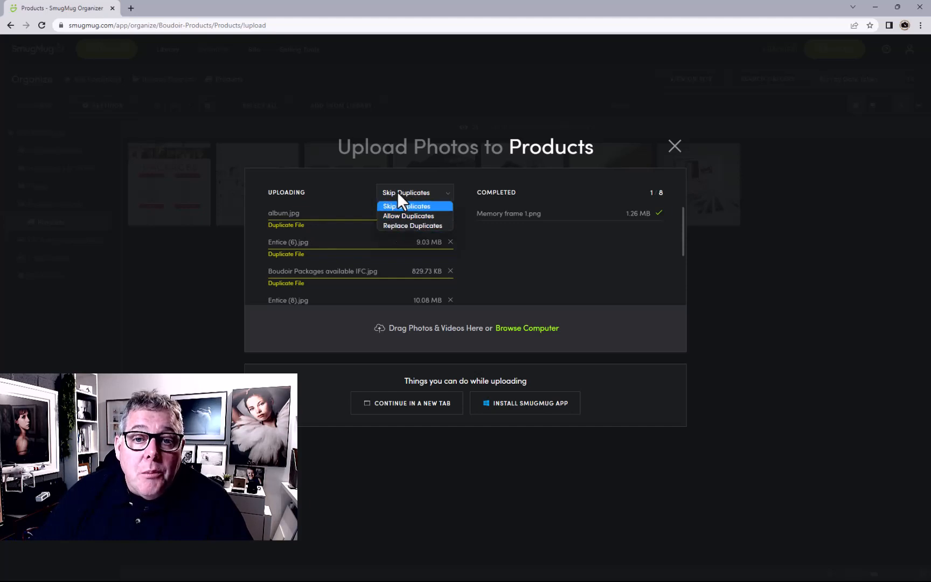
click(391, 224)
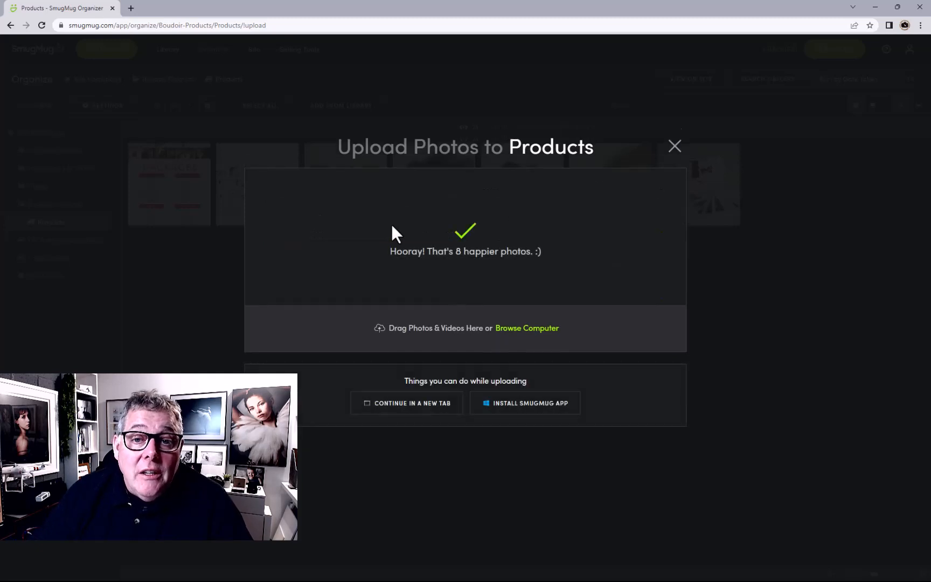
click(675, 146)
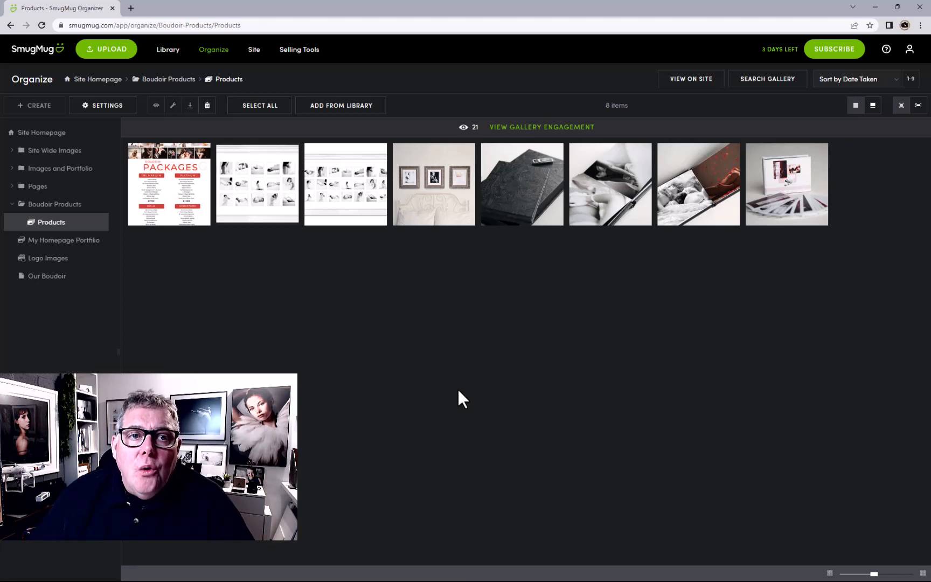
- Follow the Portrait Vouchers link on the site homepage and open its Our Gift Certificates page in the organizer
click(252, 50)
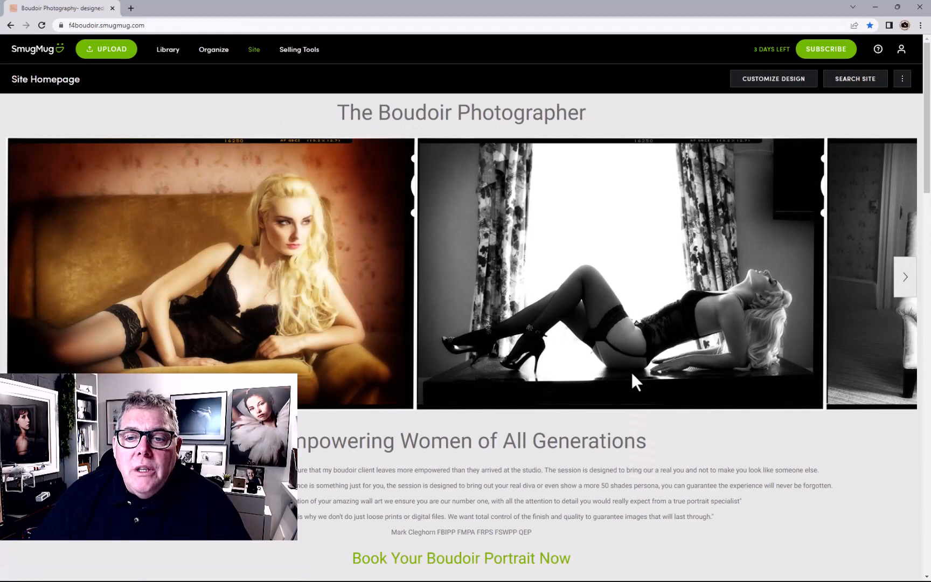
scroll(634, 379, down, 5)
scroll(632, 377, down, 2)
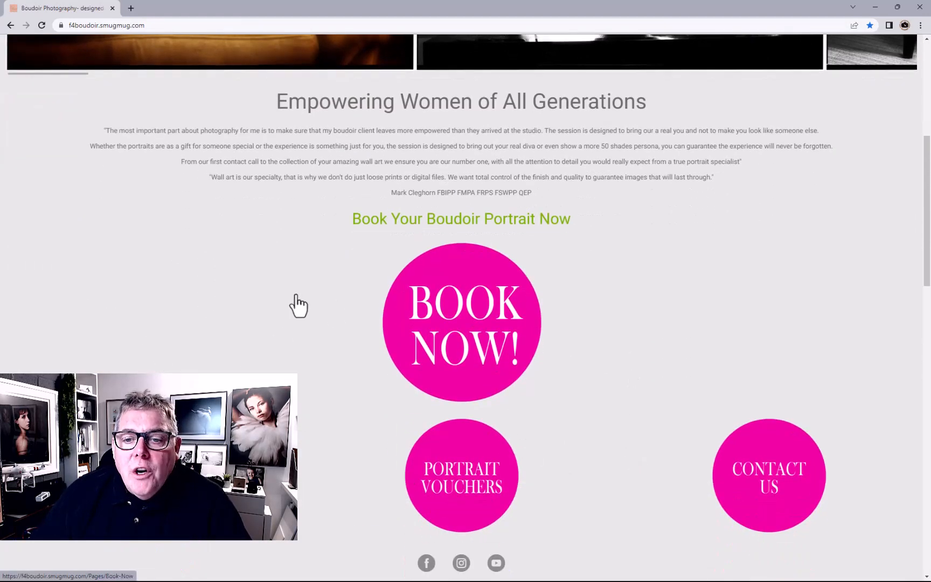
click(468, 492)
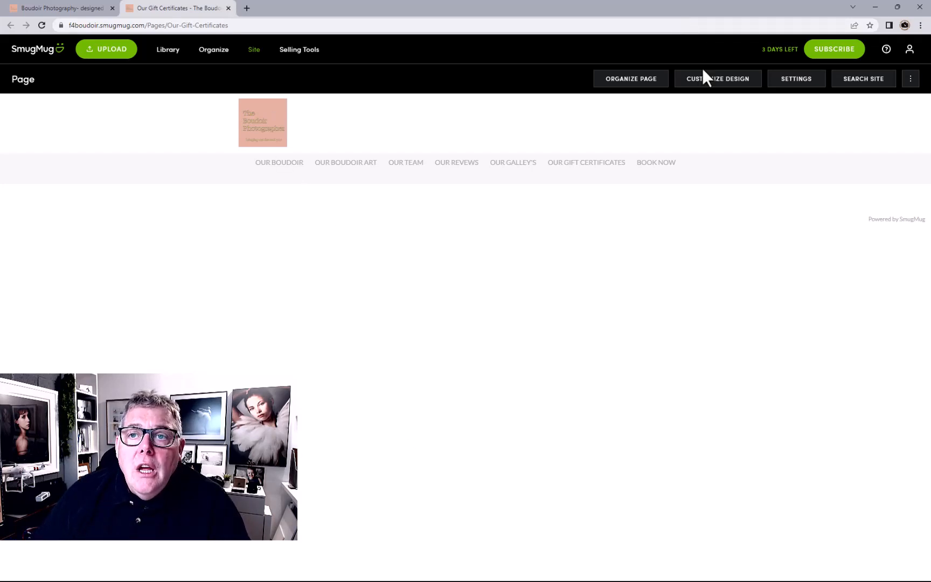
click(634, 83)
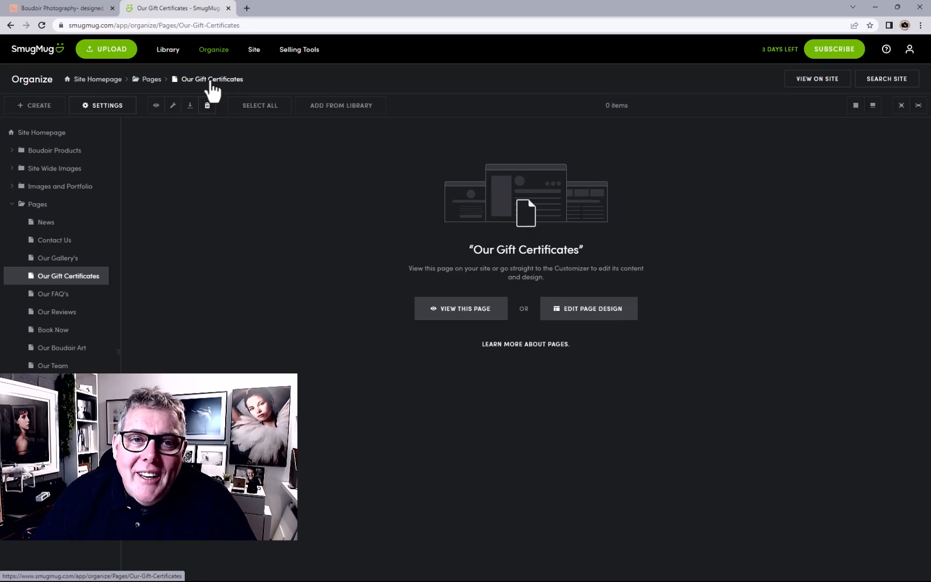
- Copy the Our Gift Certificates page title, change its custom URL to Our-Gift-Certificates1 and save the page settings
click(110, 108)
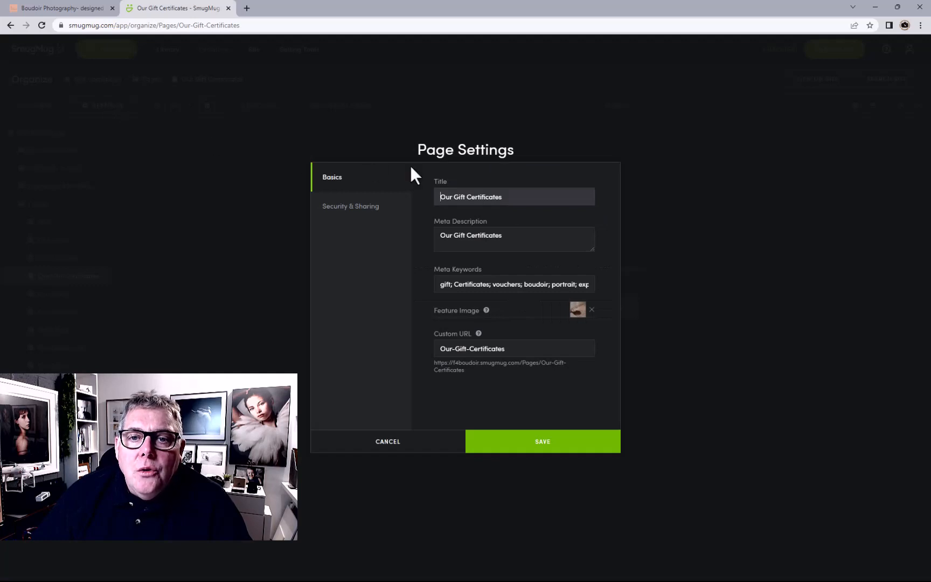
drag(508, 197, 438, 198)
key(ctrl+c)
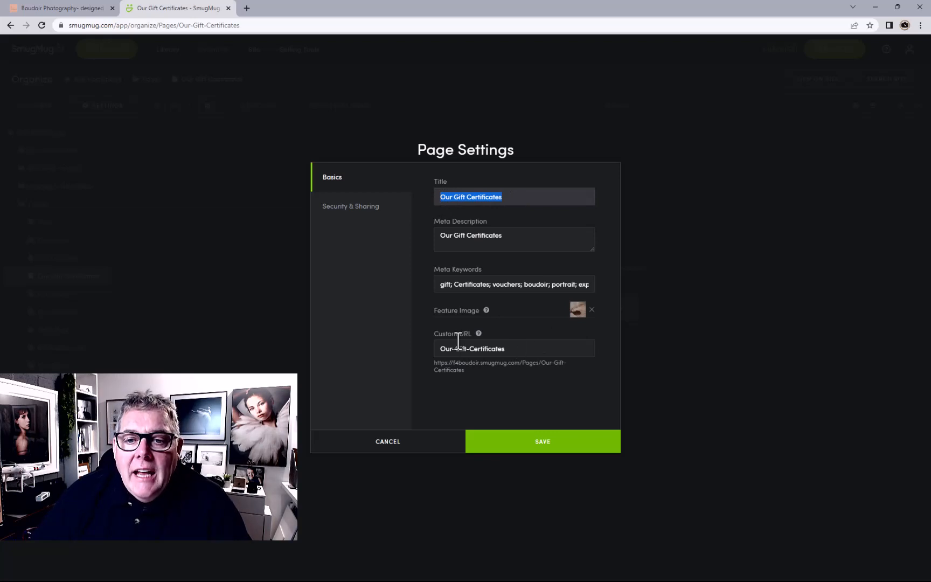
click(504, 350)
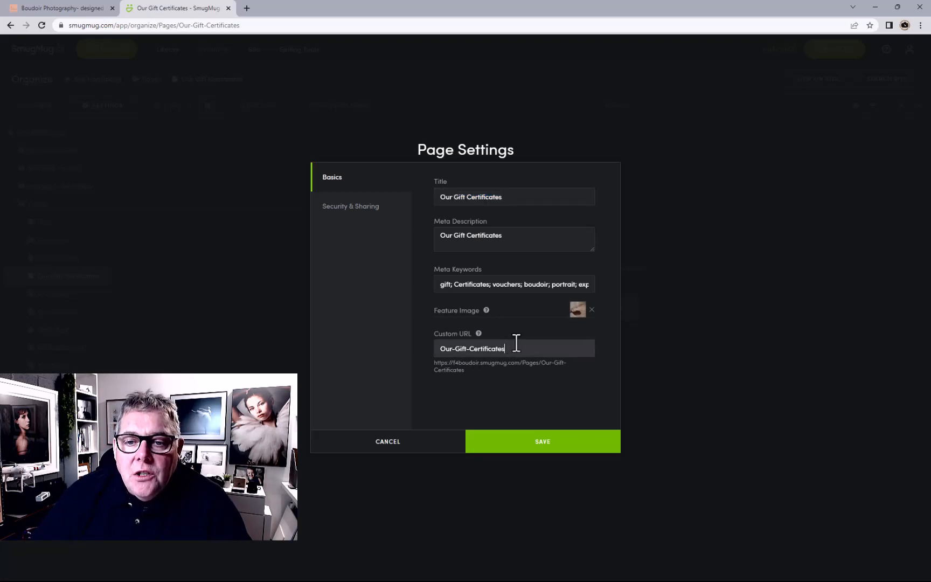
click(519, 442)
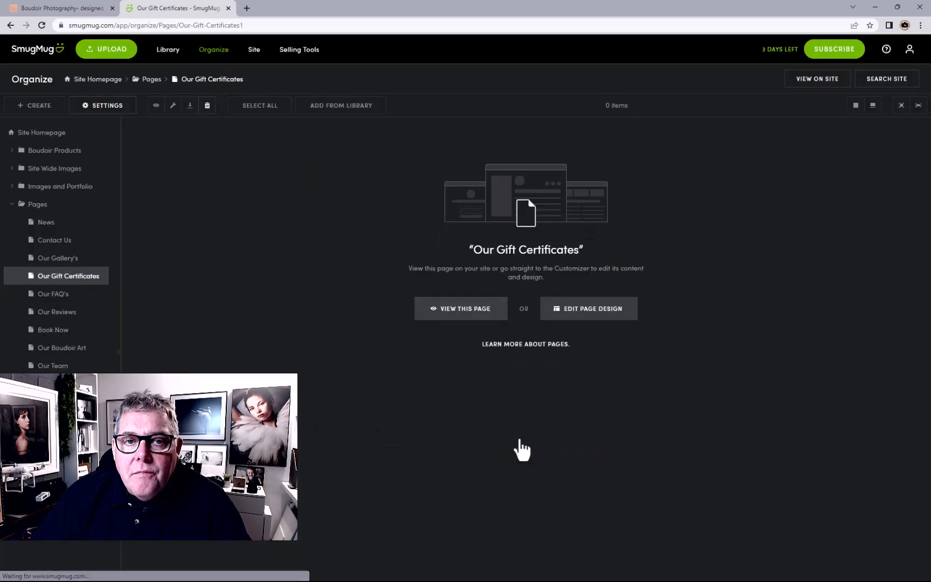
- Check where the homepage's Portrait Vouchers link leads after the page's URL change
click(457, 308)
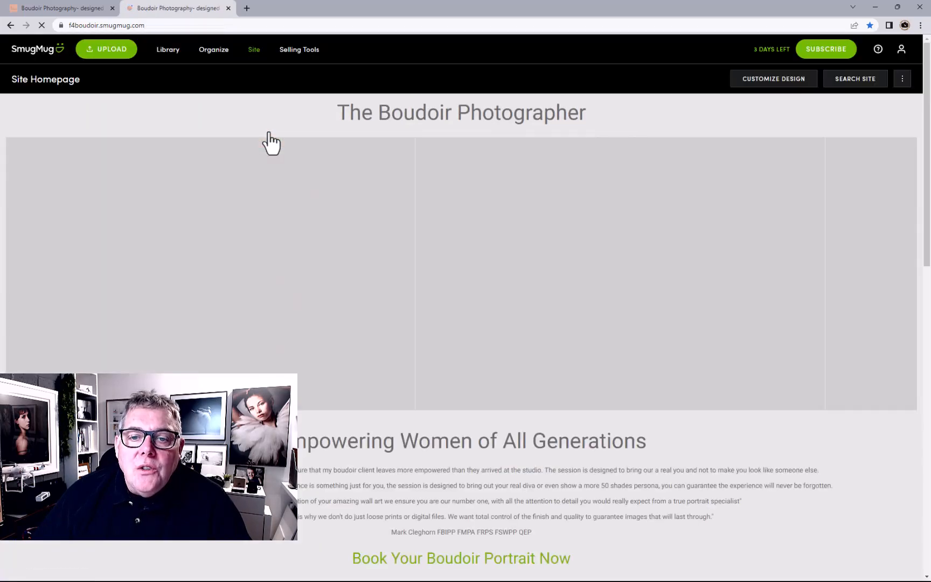
scroll(349, 242, down, 8)
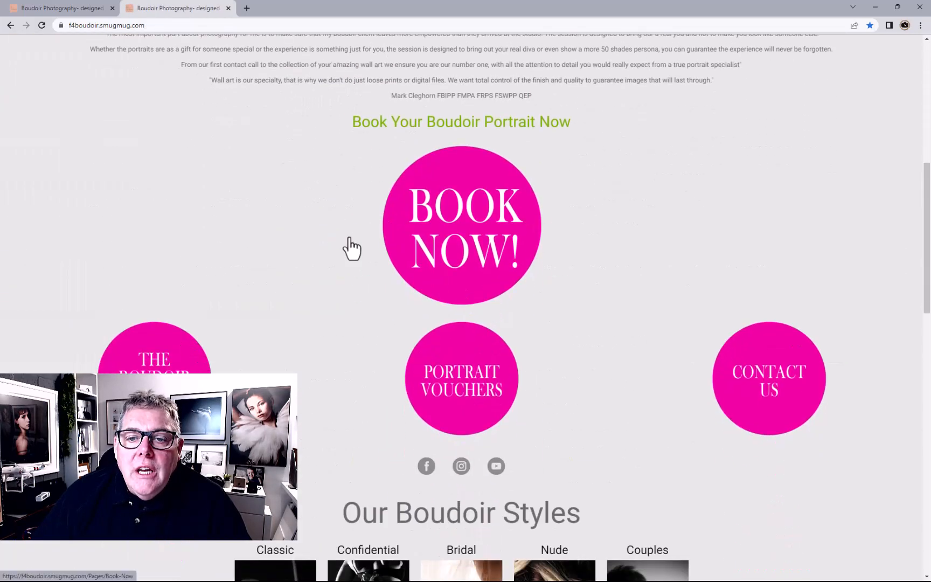
click(464, 384)
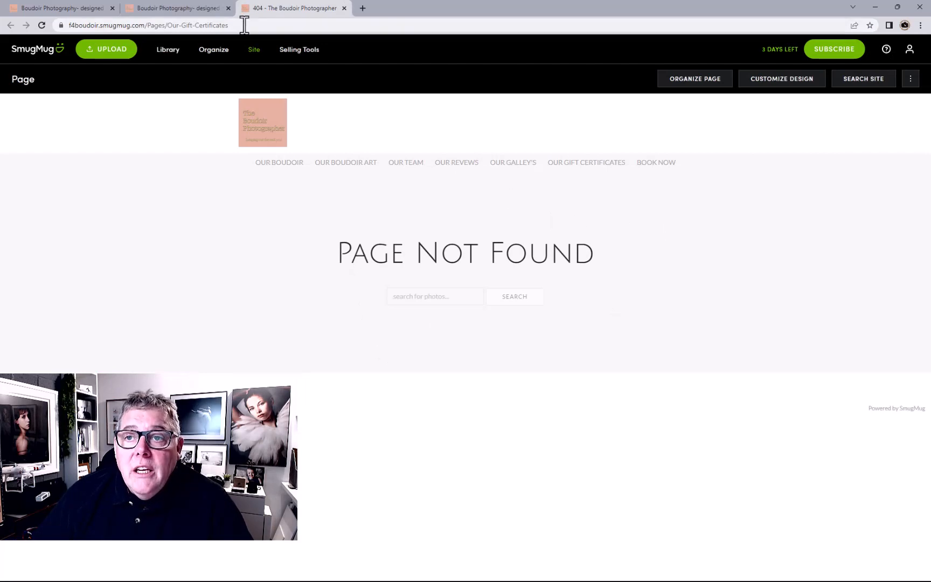
- Start a new web page in the organizer's Pages folder with the Pricing page type and the List layout
click(701, 80)
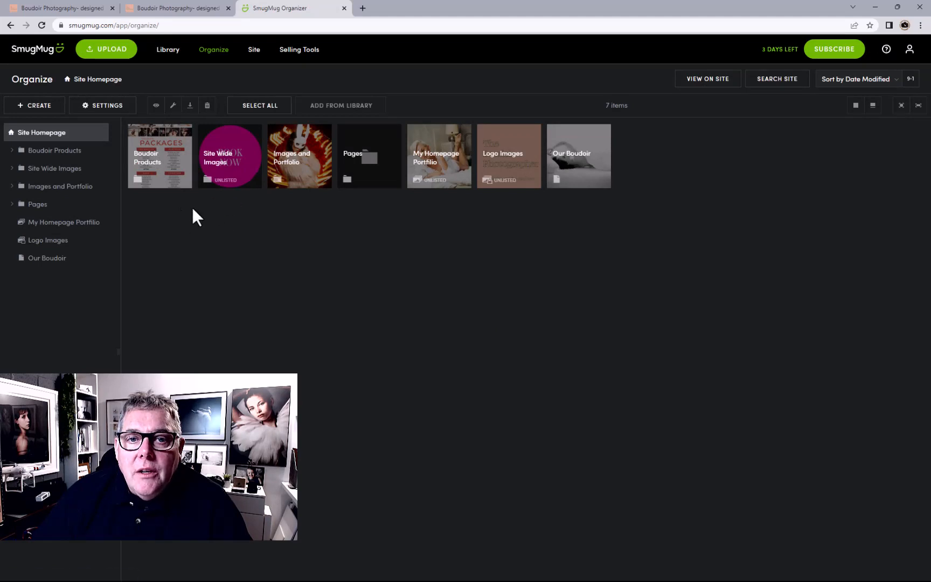
click(364, 181)
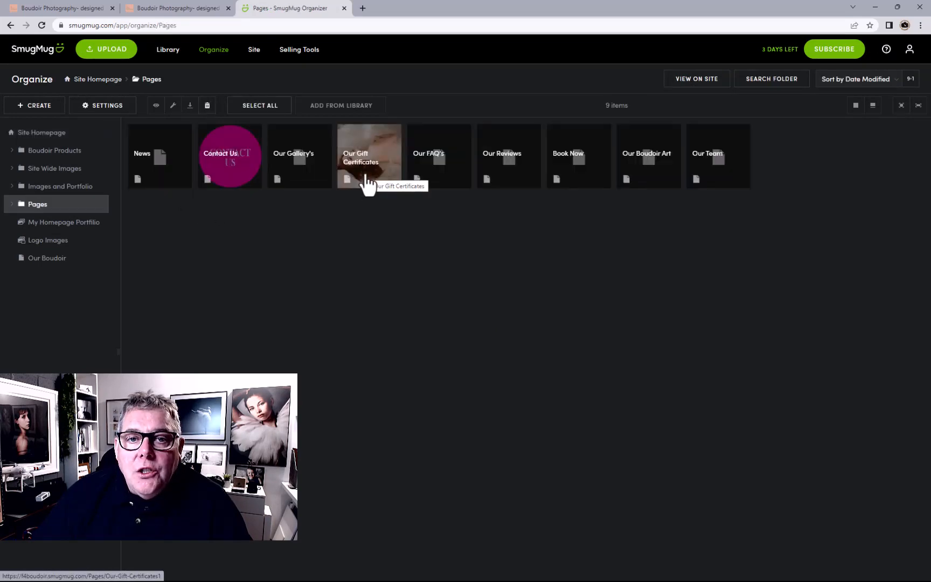
click(34, 108)
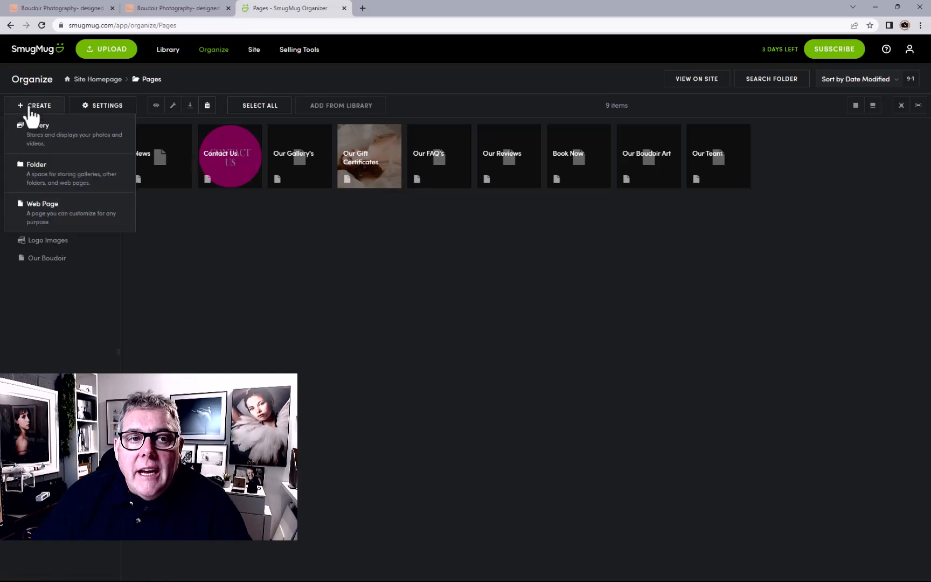
click(47, 216)
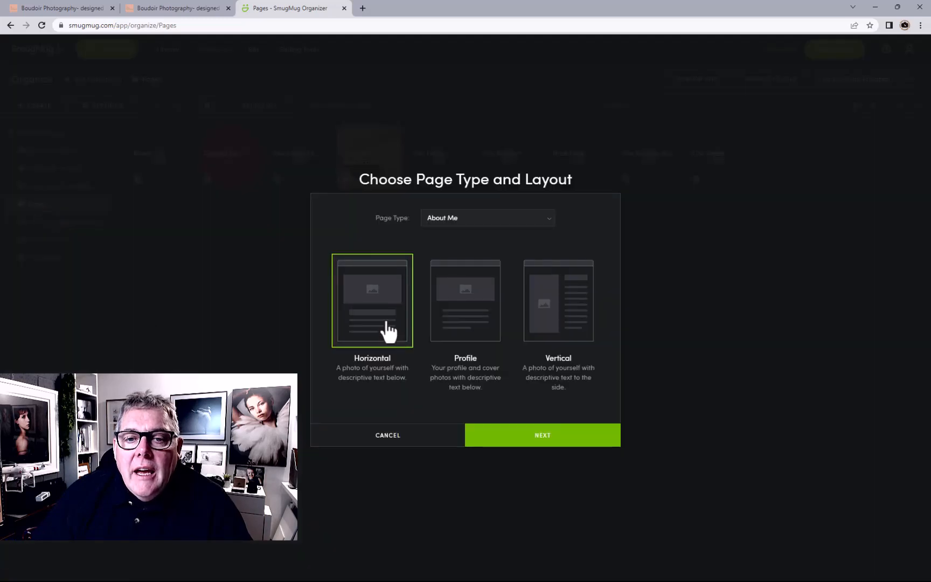
click(470, 220)
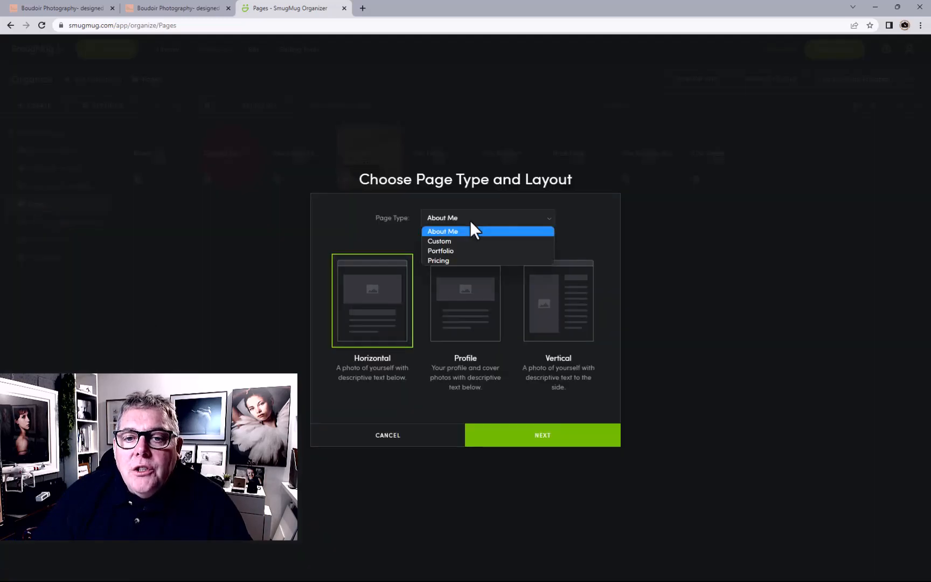
click(461, 261)
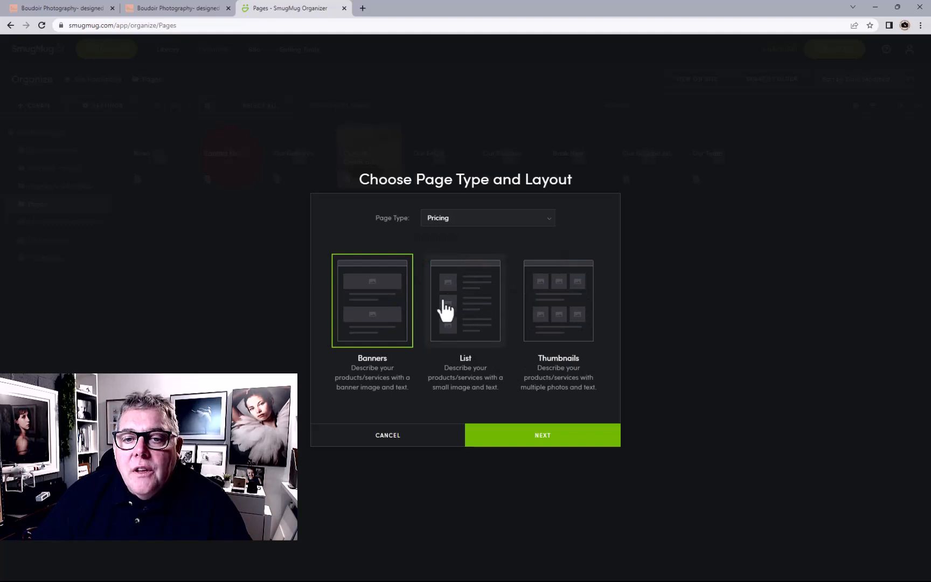
click(467, 317)
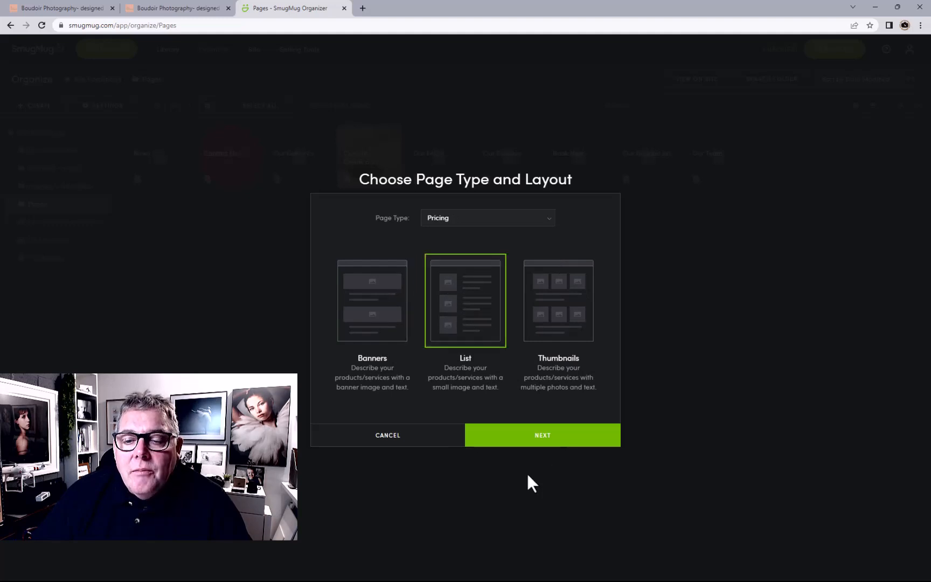
click(546, 440)
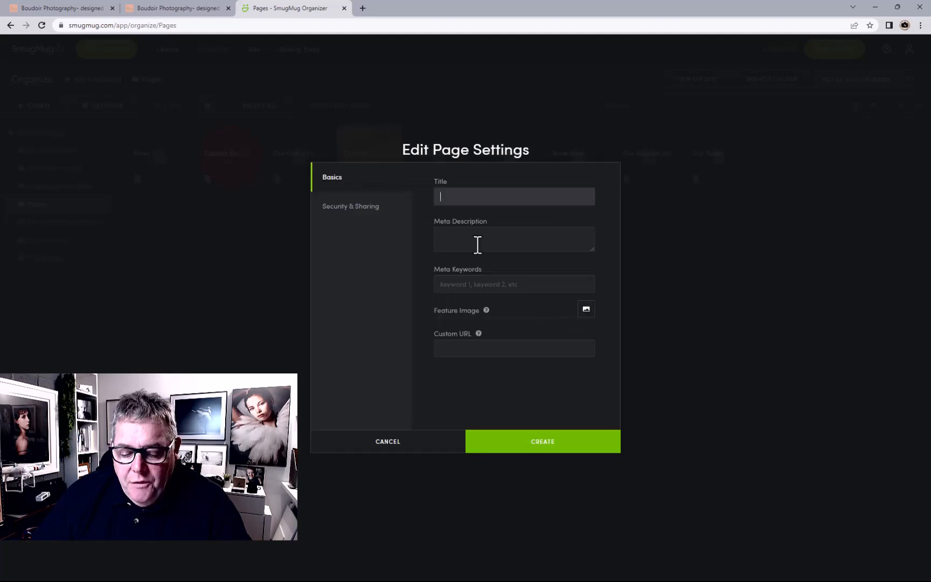
- Set the new page's title and meta description to Our Gift Certificates, create the page and publish it
text(Our Gift Certificates)
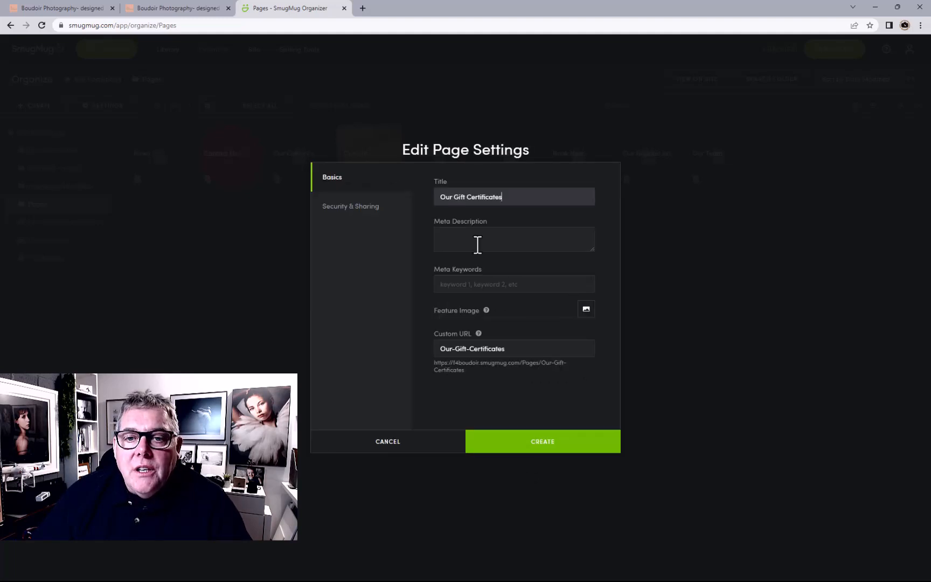
click(476, 245)
key(ctrl+v)
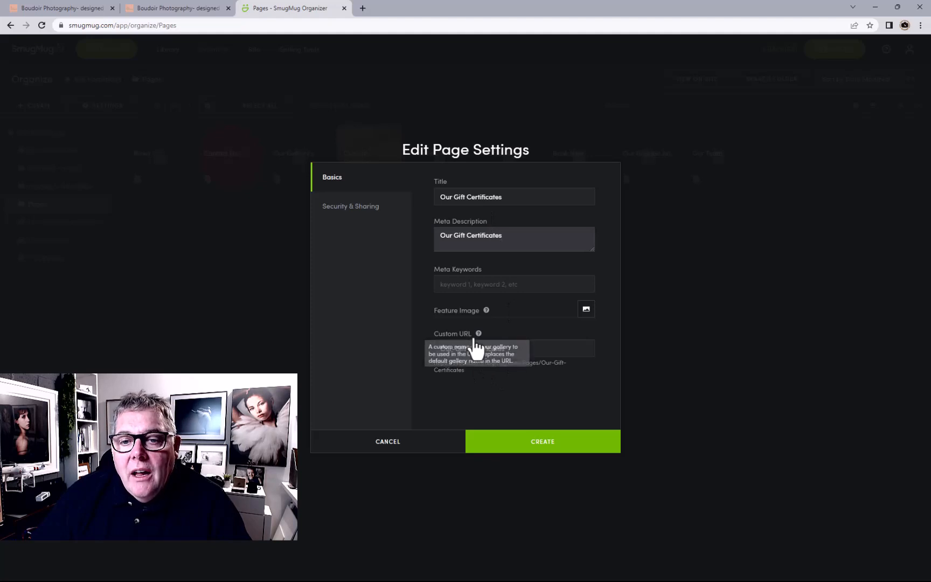
click(541, 454)
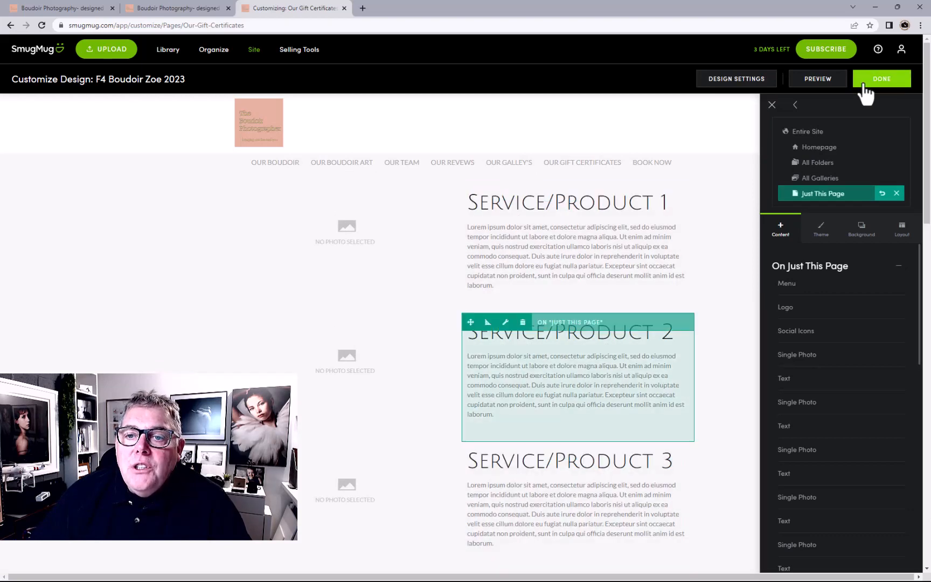
click(865, 89)
click(505, 273)
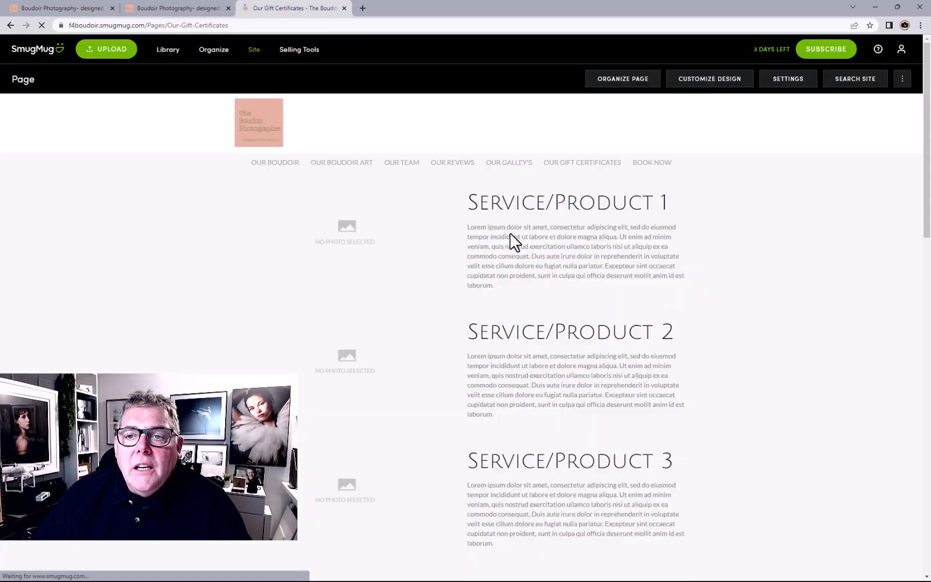
- Check which page the homepage's Portrait Vouchers link and the Our Gift Certificates menu link each lead to
click(276, 132)
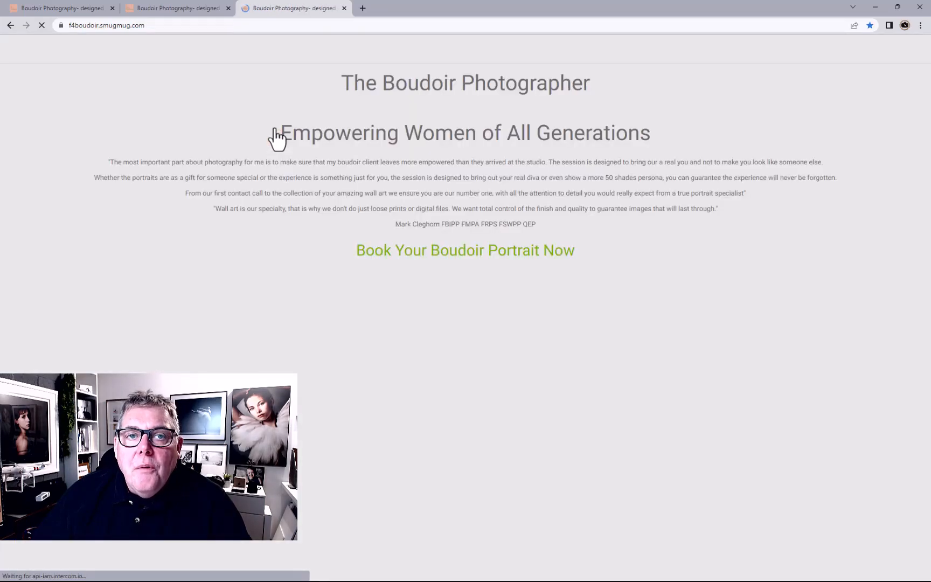
scroll(403, 286, down, 7)
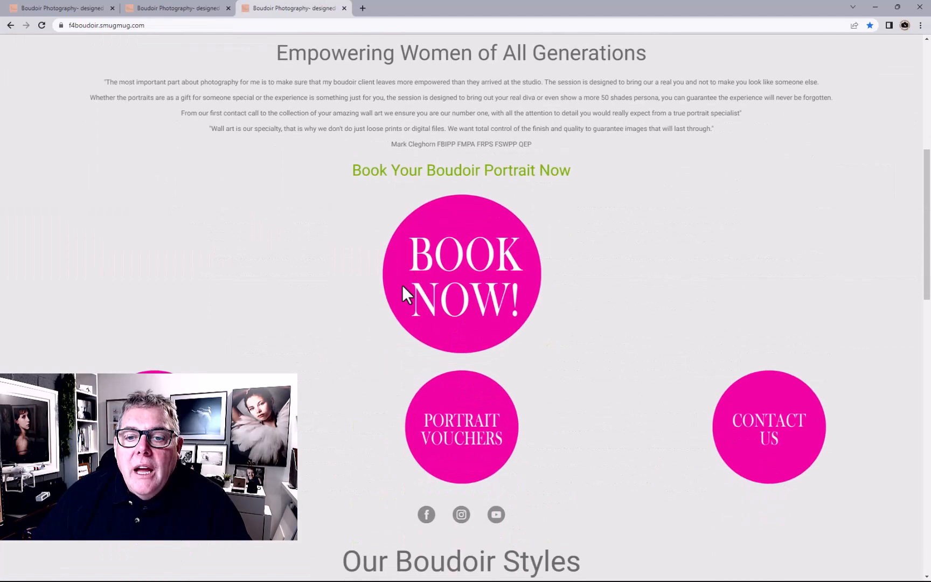
click(468, 440)
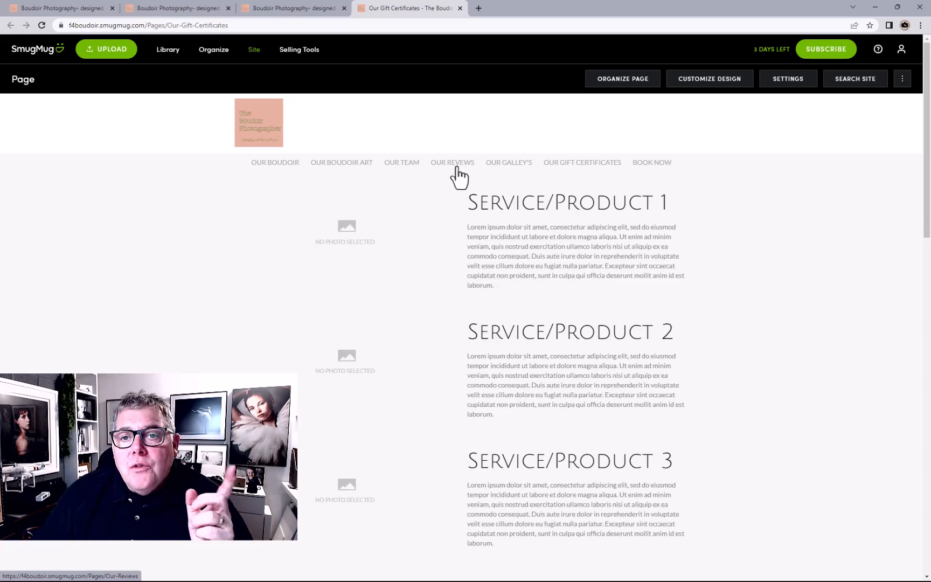
click(563, 164)
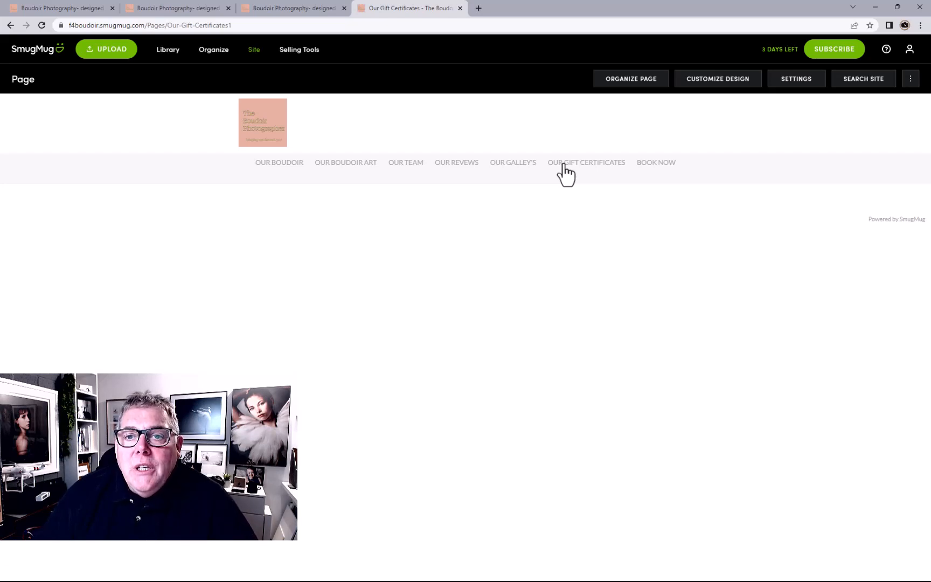
- Customize the design at Entire Site level and open the Our Gift Certificates link in the navigation menu's settings
click(695, 86)
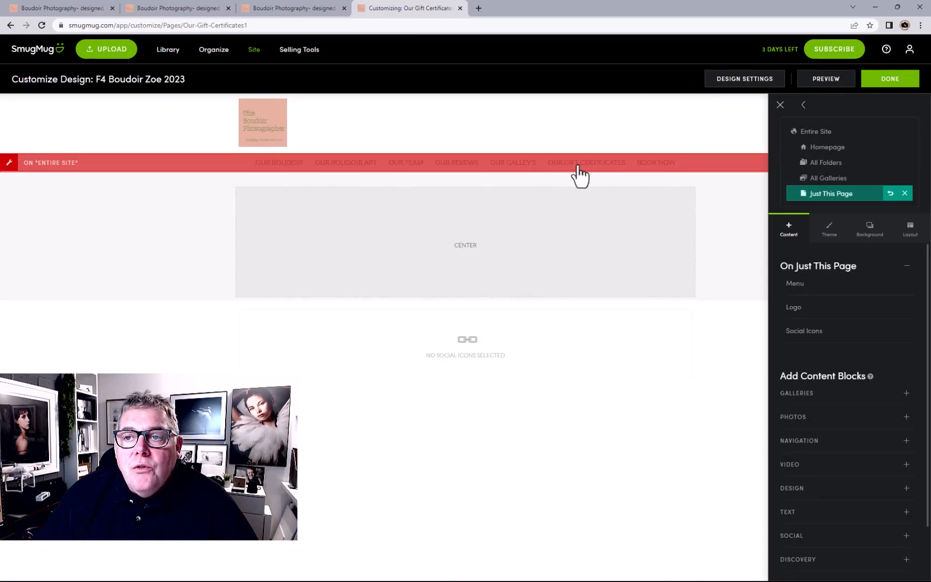
click(823, 131)
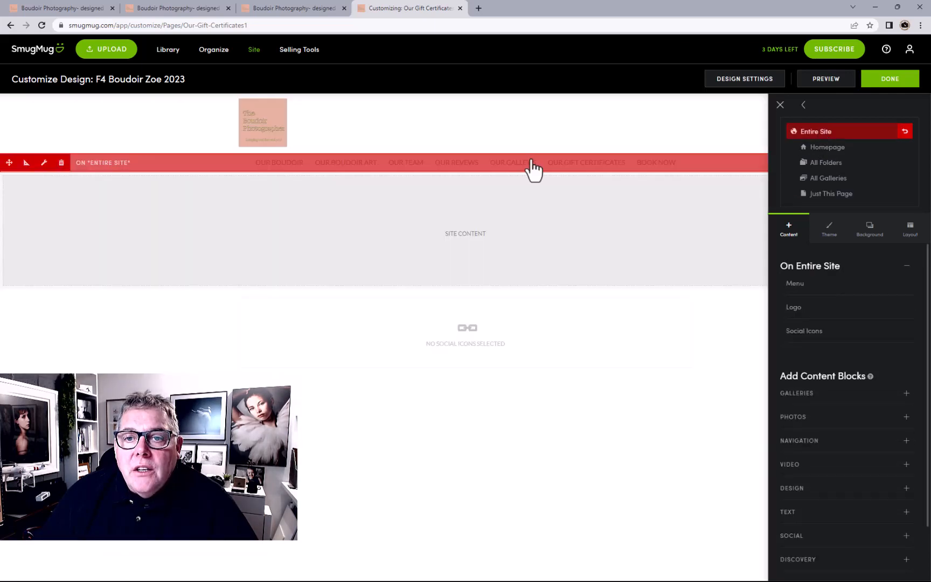
click(576, 167)
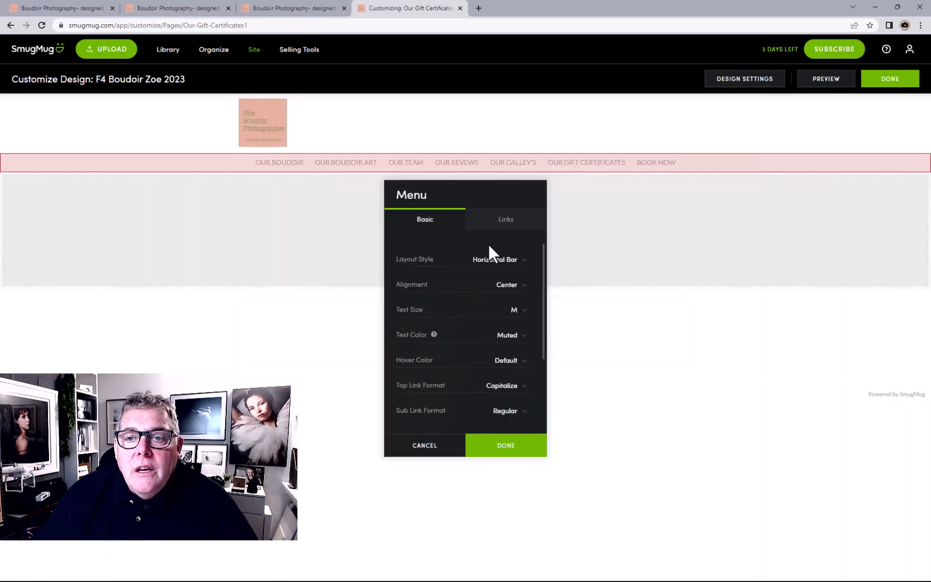
click(495, 221)
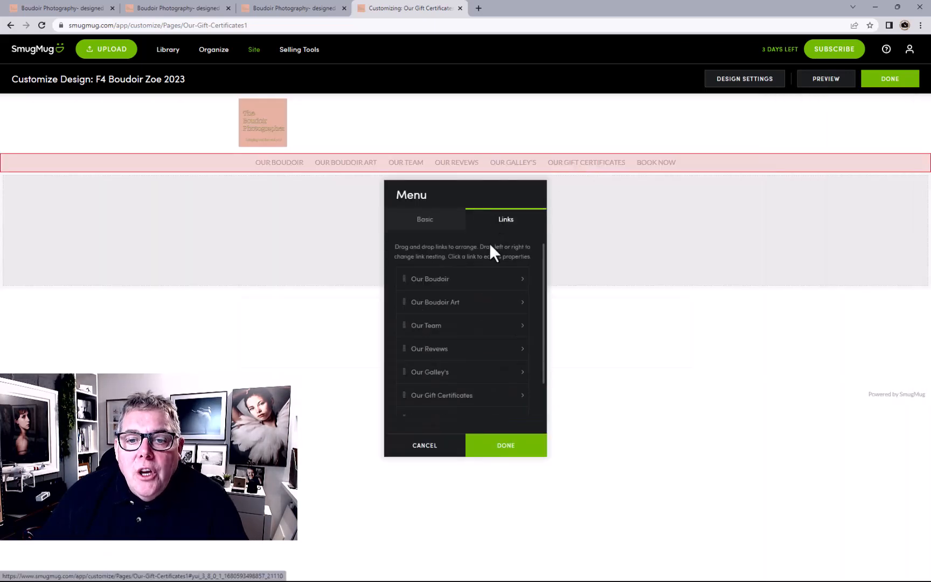
scroll(485, 347, down, 1)
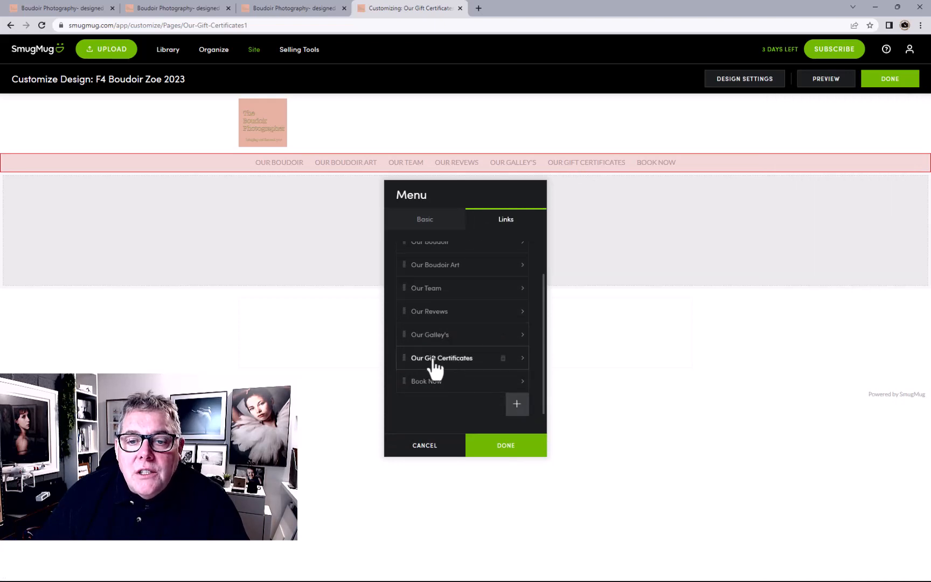
click(437, 369)
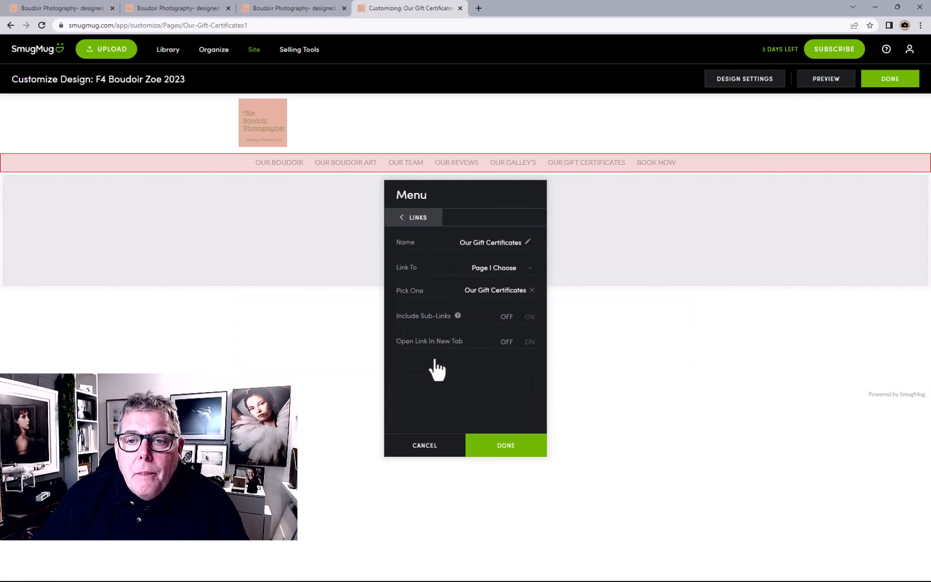
- Point the menu link to the newly created Our Gift Certificates page in the Pages folder, keeping Page I Choose as link type
click(498, 279)
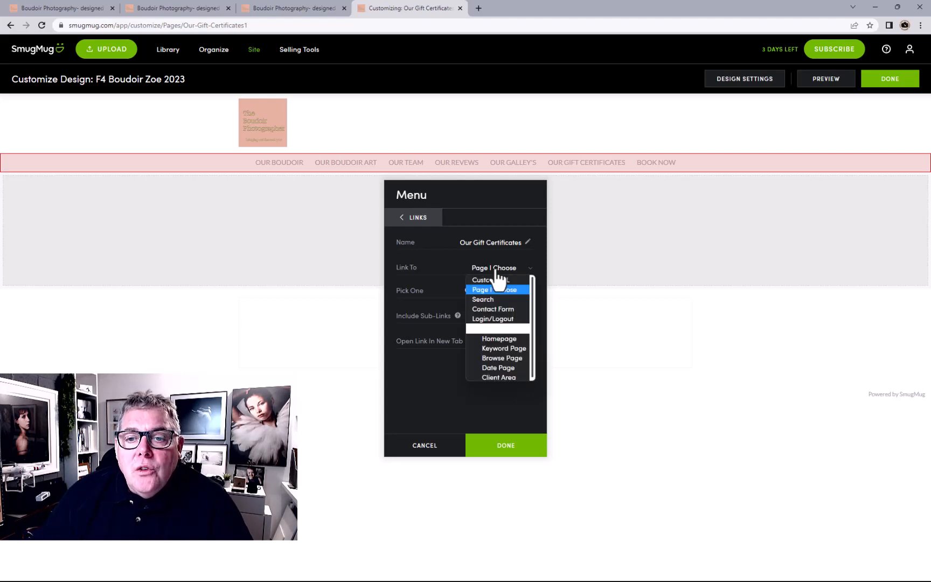
click(493, 291)
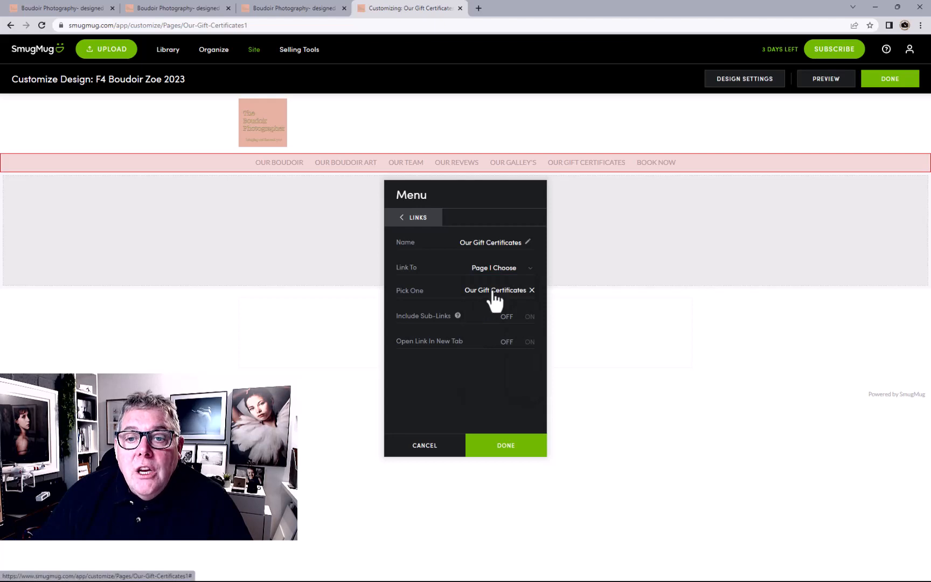
click(492, 291)
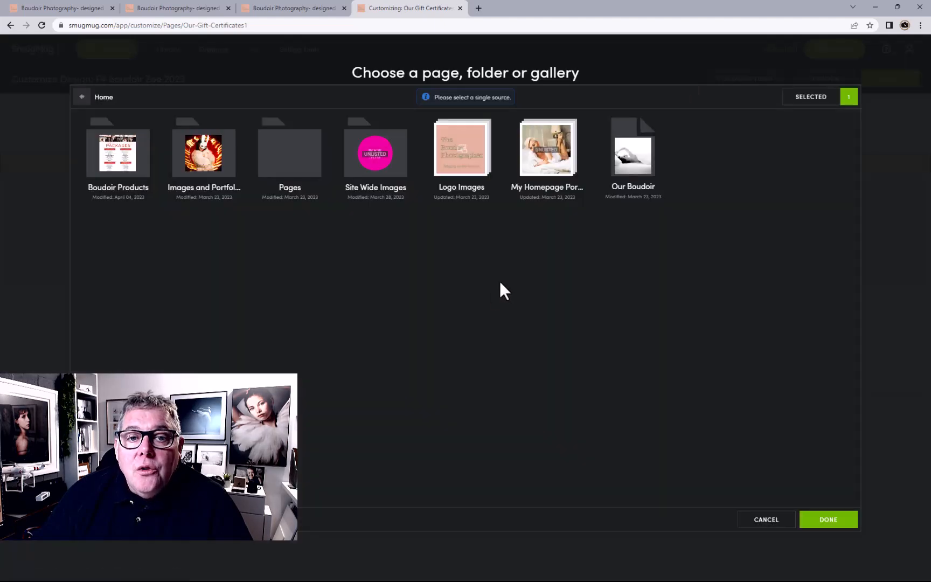
double_click(272, 183)
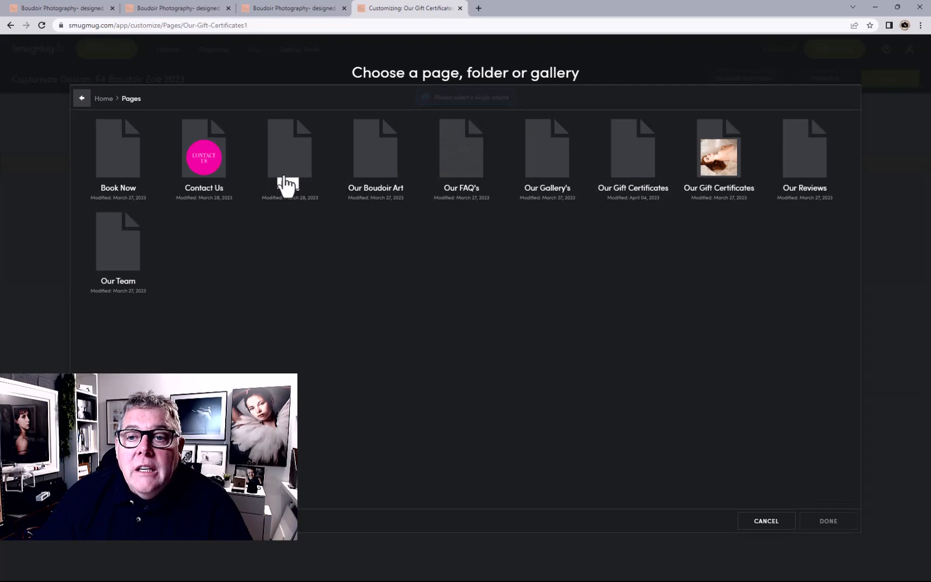
click(628, 177)
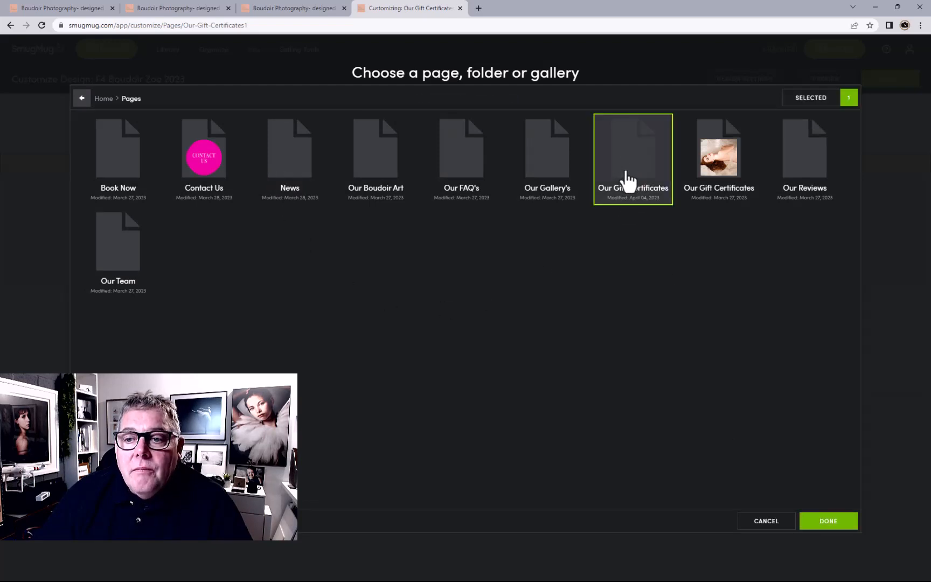
click(828, 522)
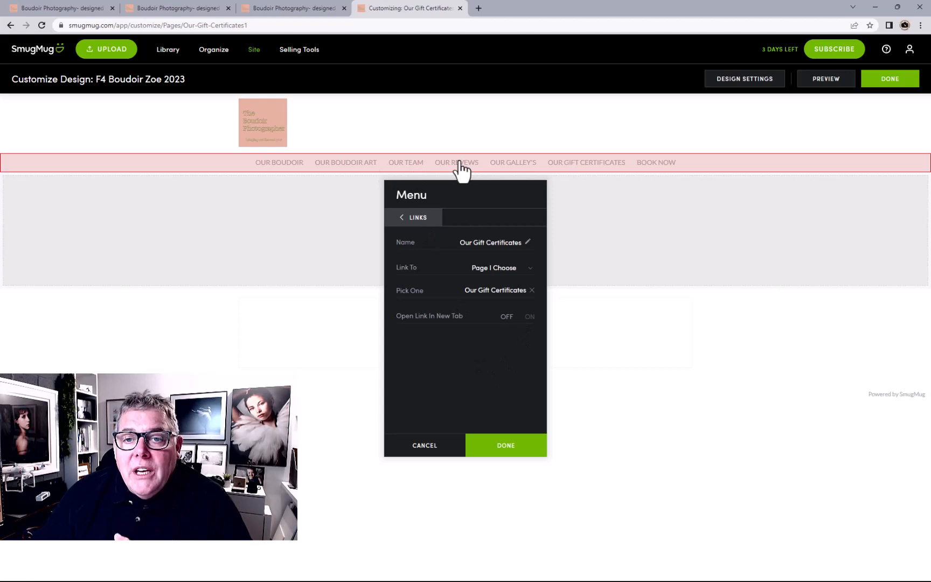
- Save the menu settings, publish the site design and test the Our Gift Certificates menu link
click(500, 446)
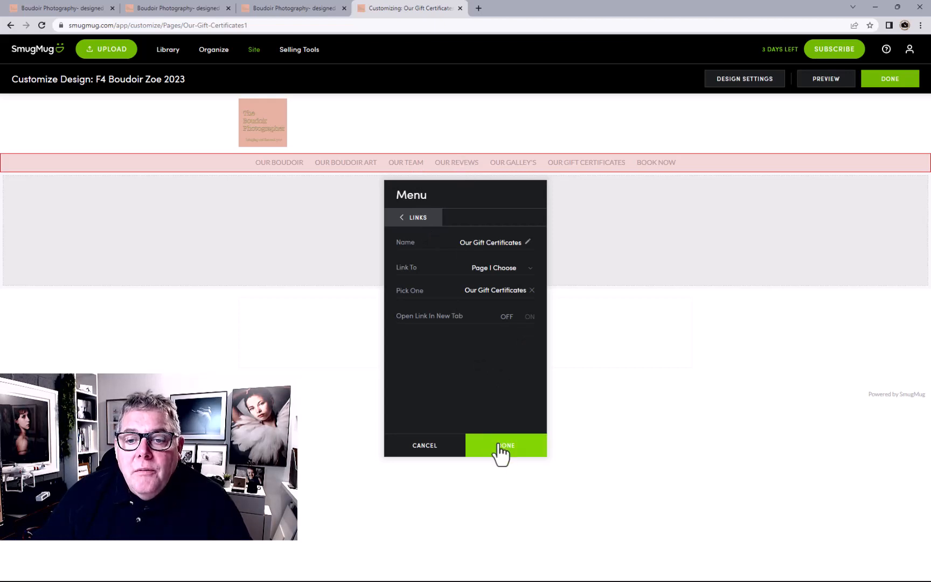
click(877, 81)
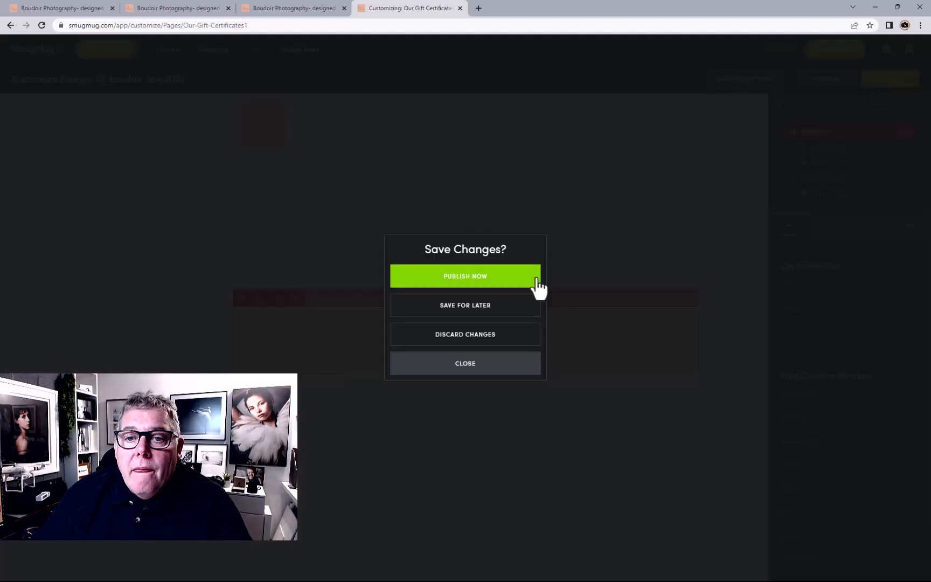
click(514, 280)
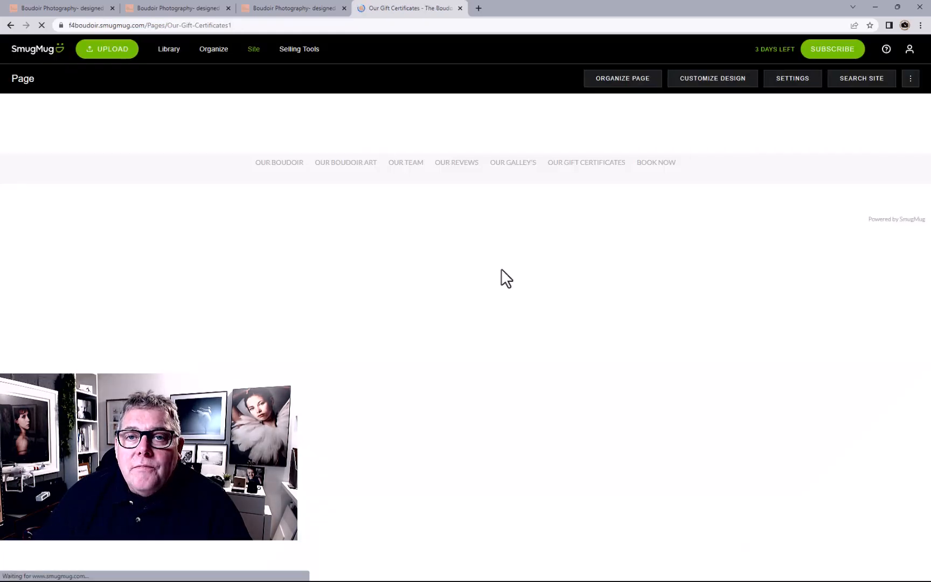
click(578, 165)
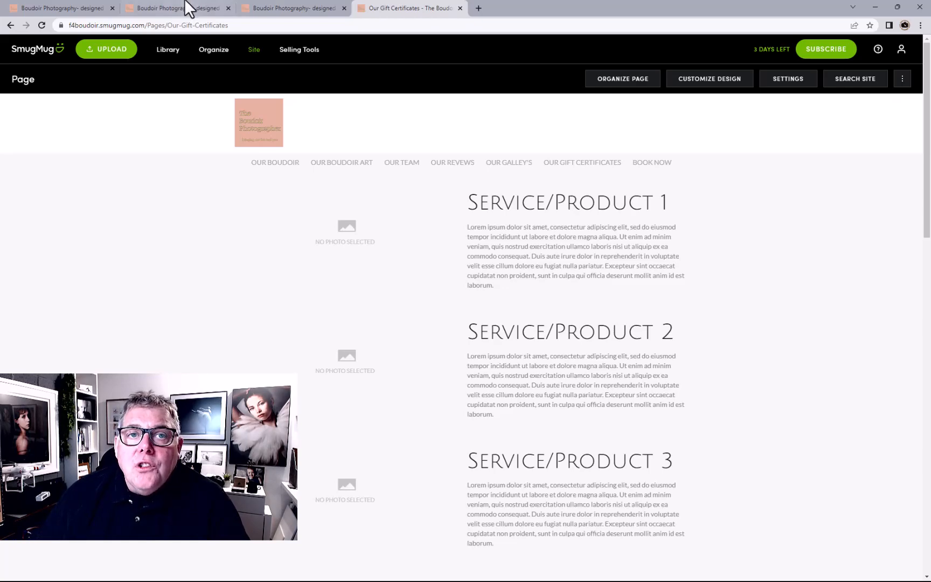
- Return to the site homepage's browser tab and open the Site Wide Images folder in the organizer
click(283, 12)
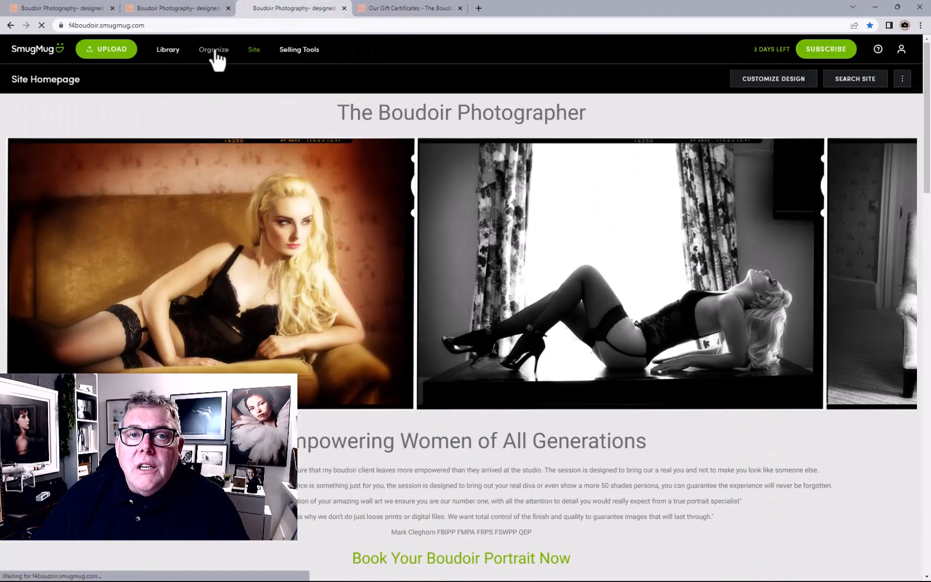
click(214, 50)
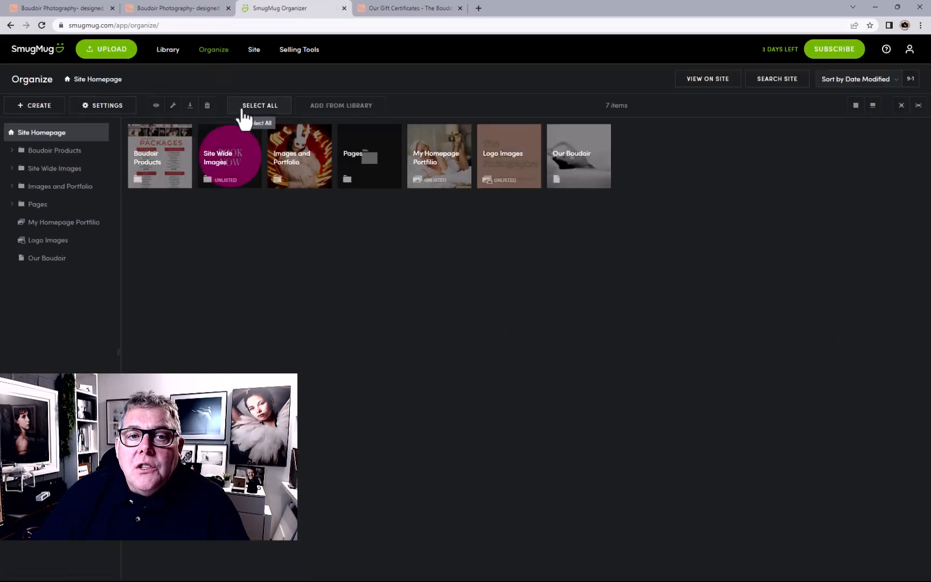
double_click(238, 175)
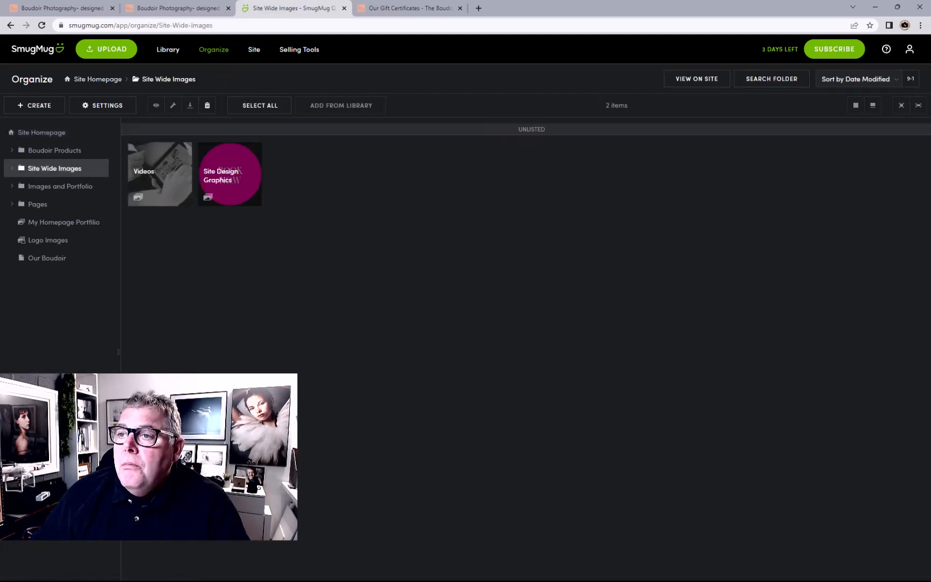
- Switch to File Explorer, open the Vouchers folder inside New Website Design Series and minimize the window
key(alt+Tab)
click(669, 148)
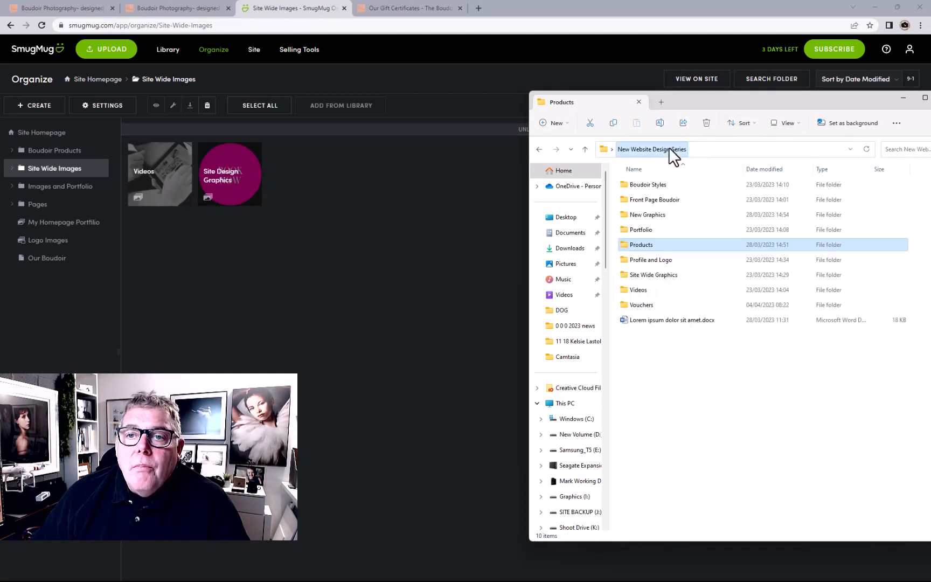
double_click(639, 305)
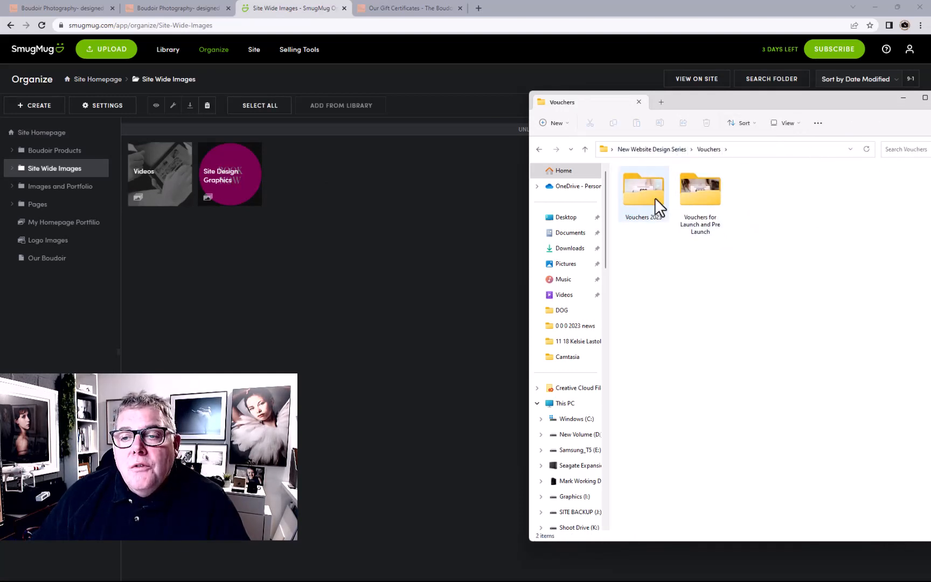
click(904, 97)
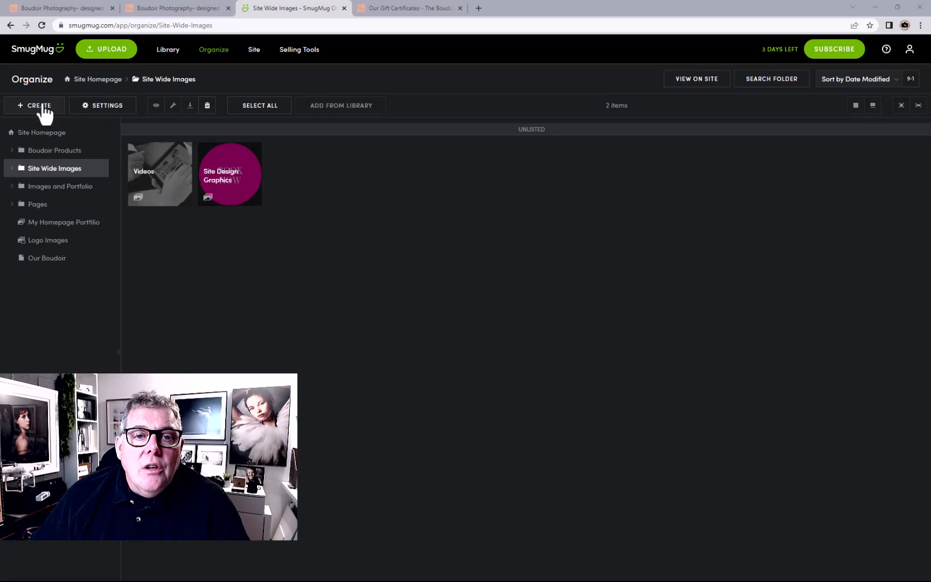
- Upload the Vouchers 2023 and Vouchers for Launch and Pre Launch folders from File Explorer into the Site Wide Images folder
click(98, 52)
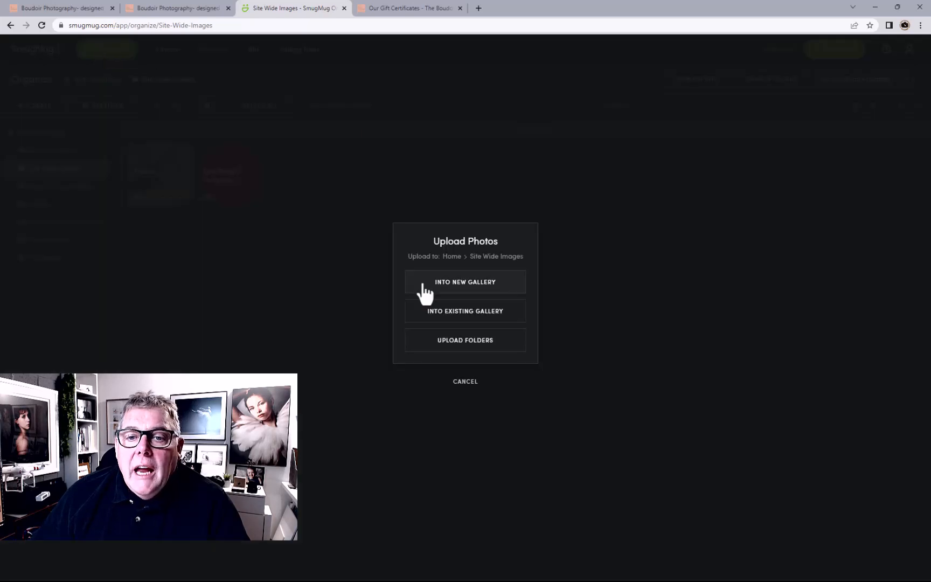
click(474, 347)
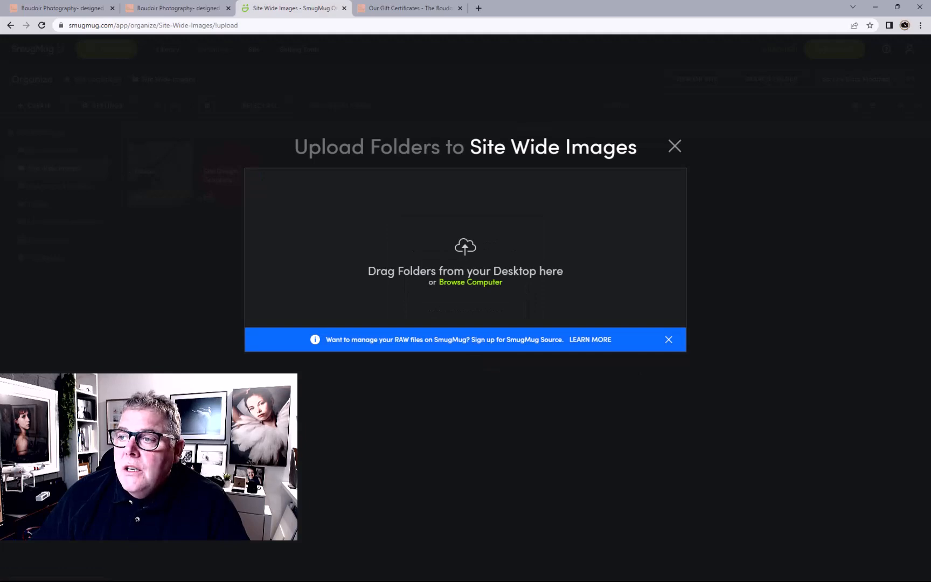
key(super+Left)
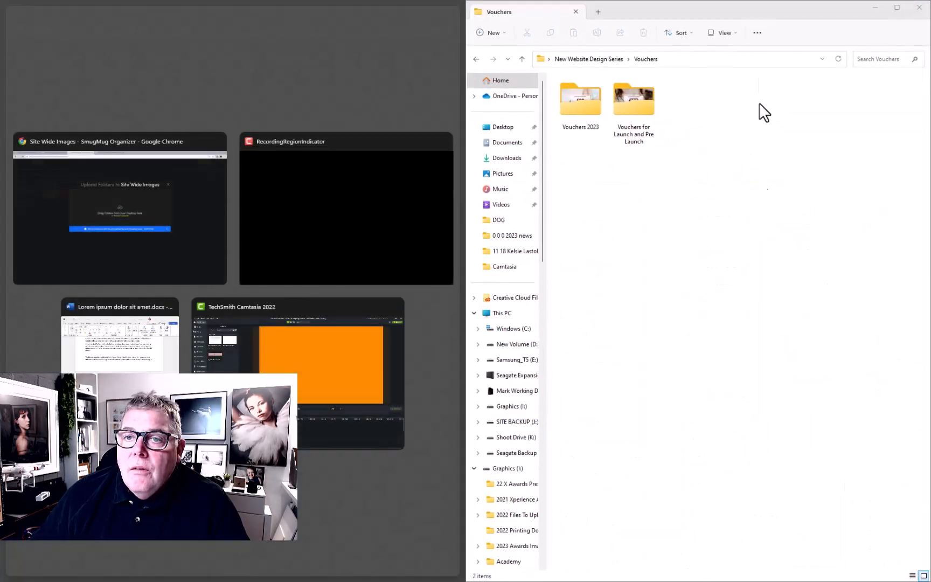
click(752, 15)
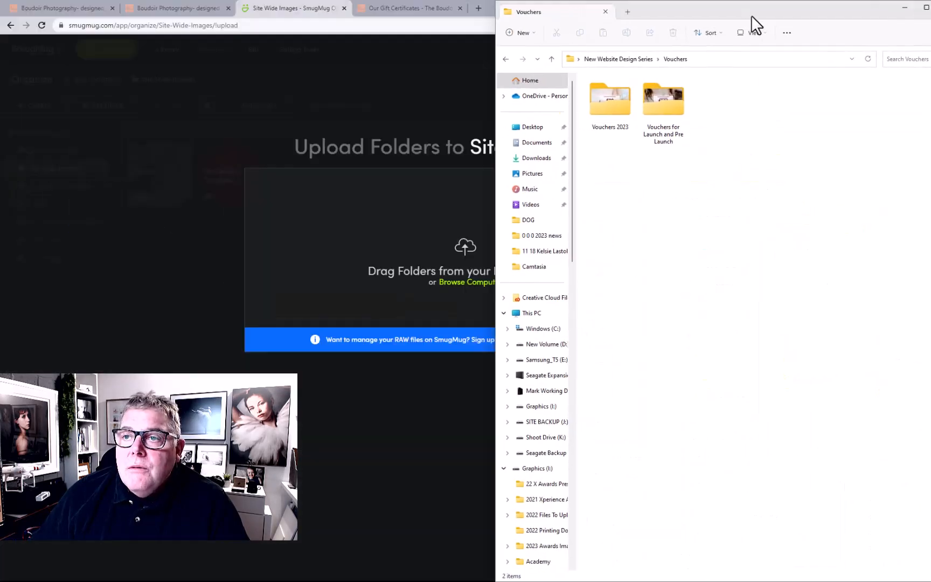
drag(752, 15, 922, 113)
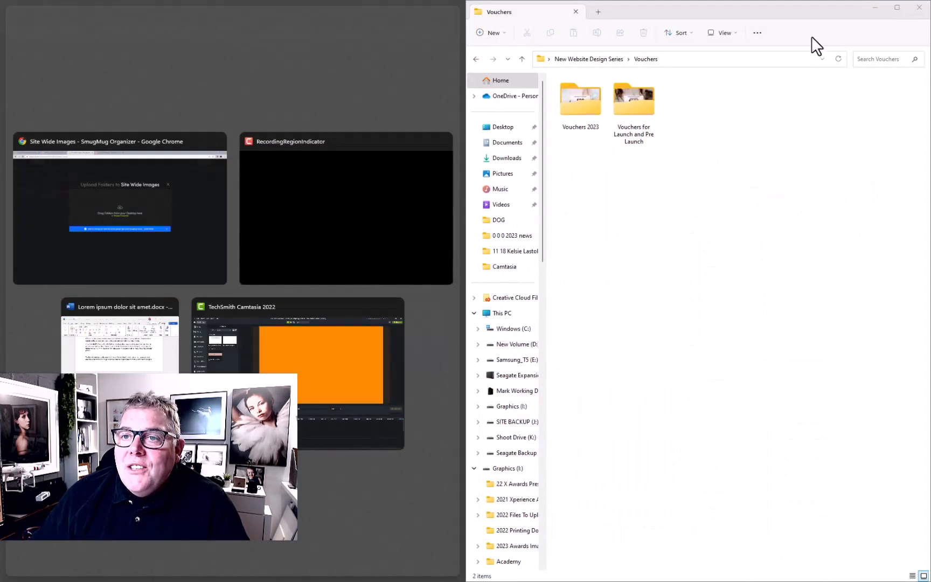
drag(784, 13, 930, 32)
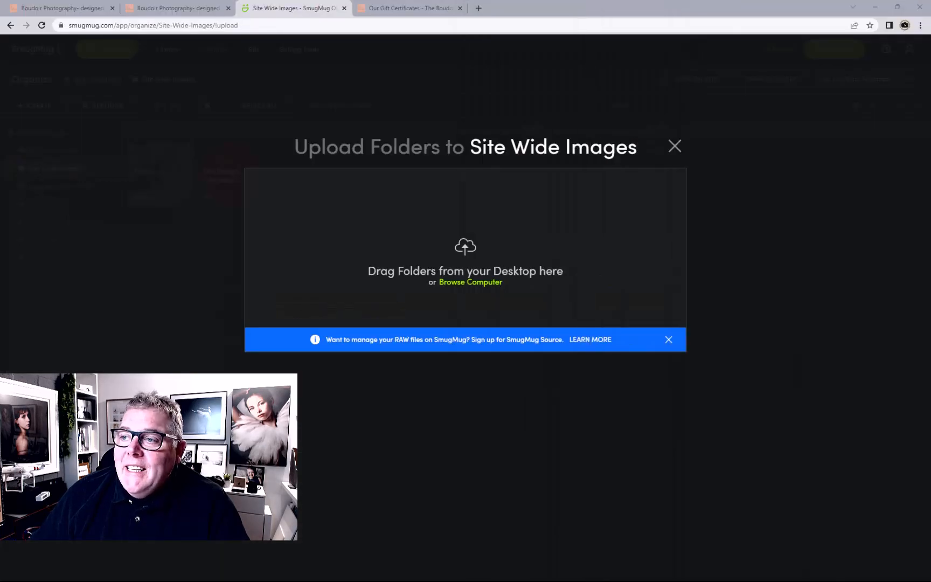
drag(930, 245, 597, 245)
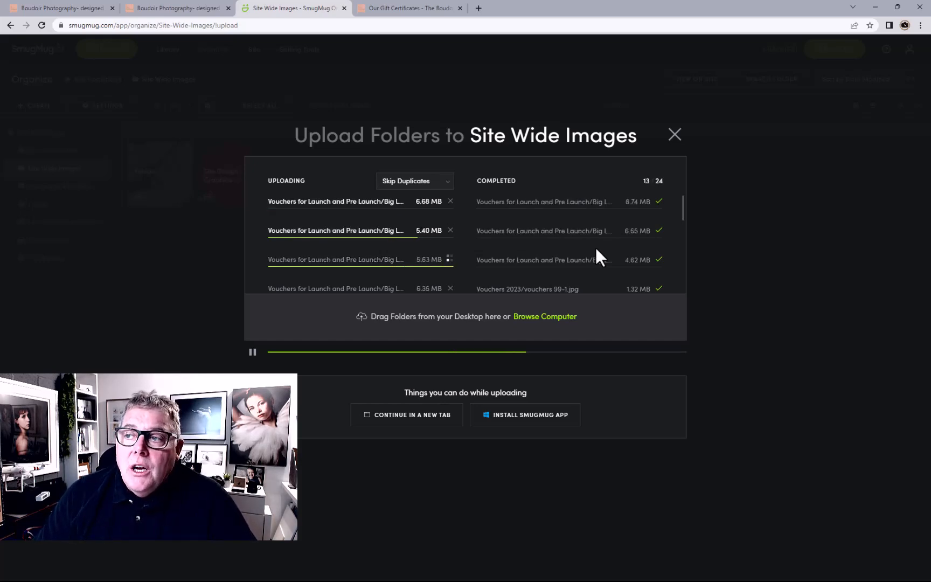
- Move the File Explorer window out of the way and close the finished folder upload
drag(930, 89, 799, 129)
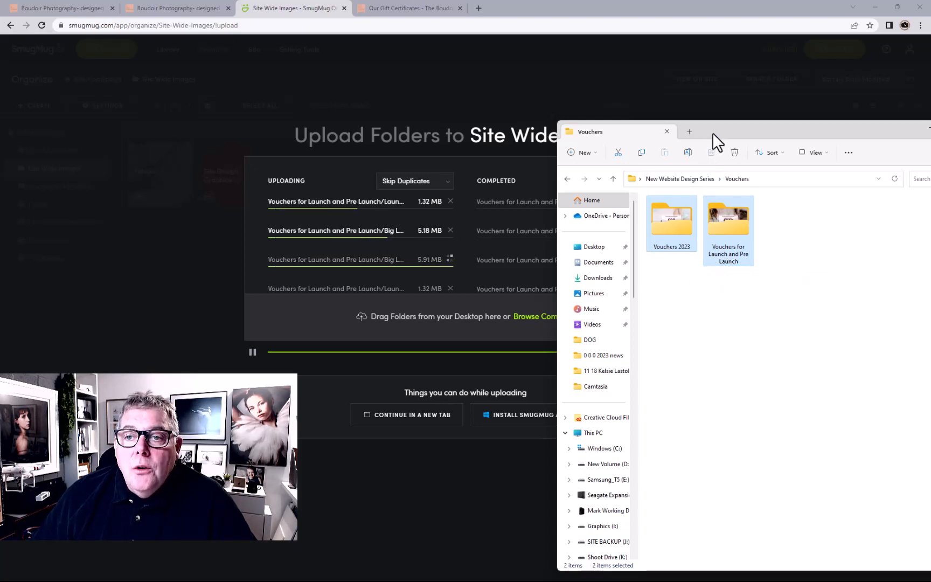
drag(713, 133, 930, 134)
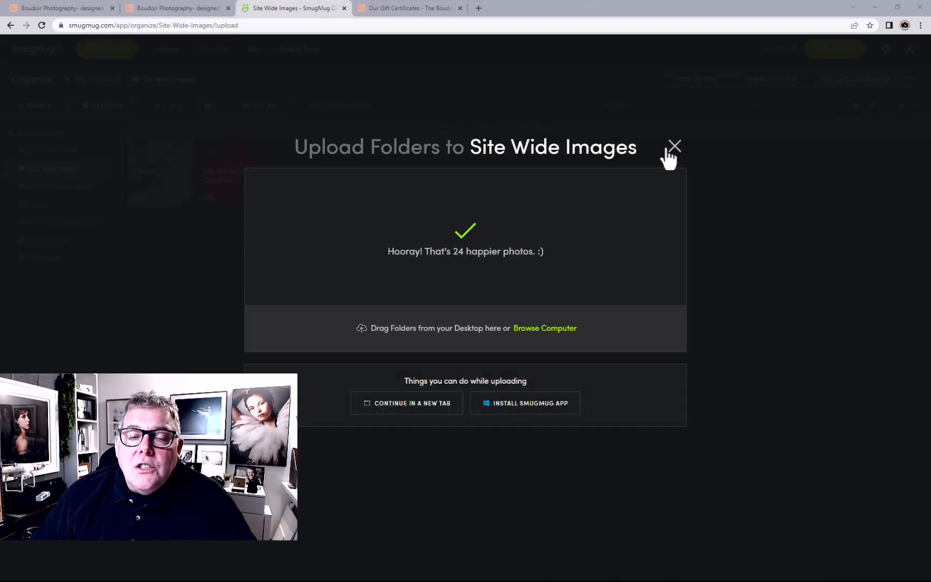
click(674, 146)
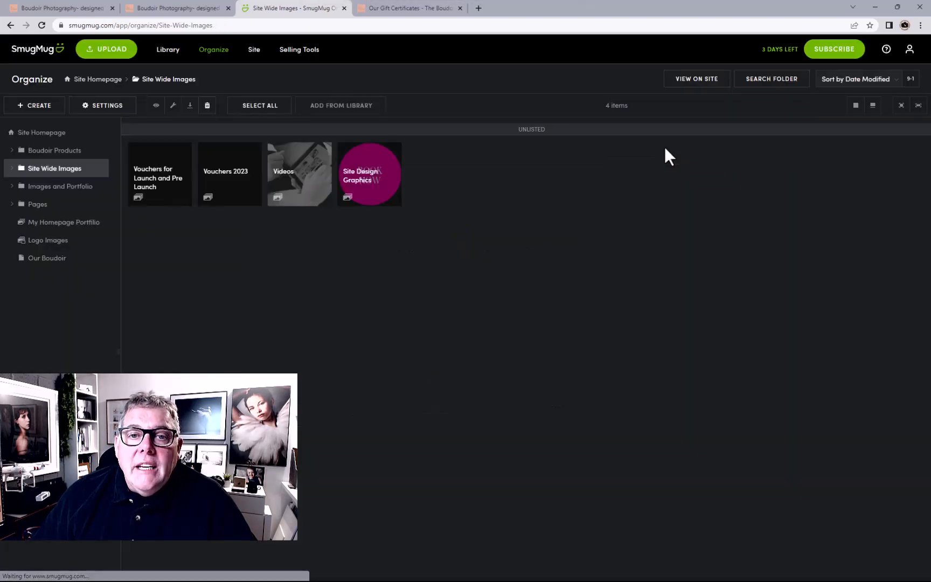
- Open the settings of the Vouchers for Launch and Pre Launch gallery and apply the Site Design gallery preset
click(170, 172)
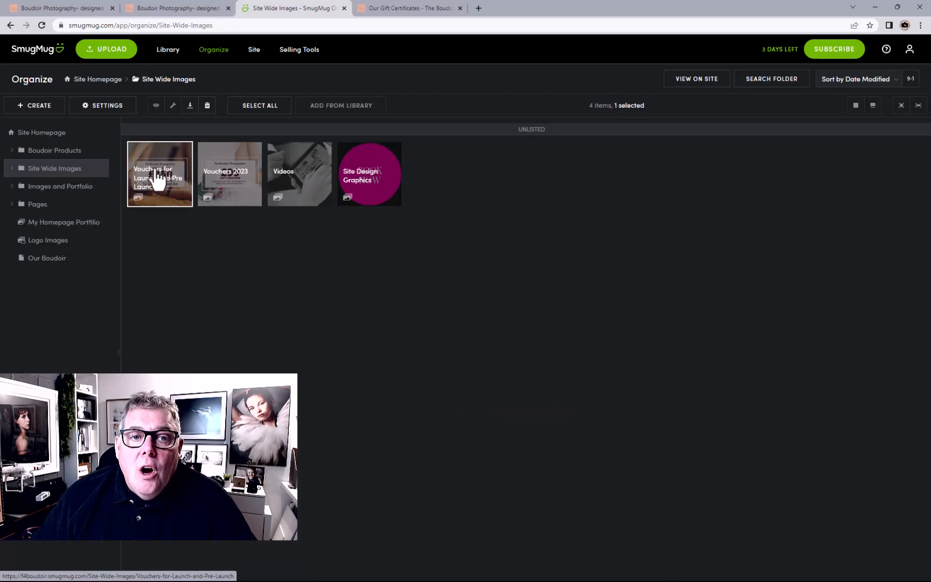
click(103, 108)
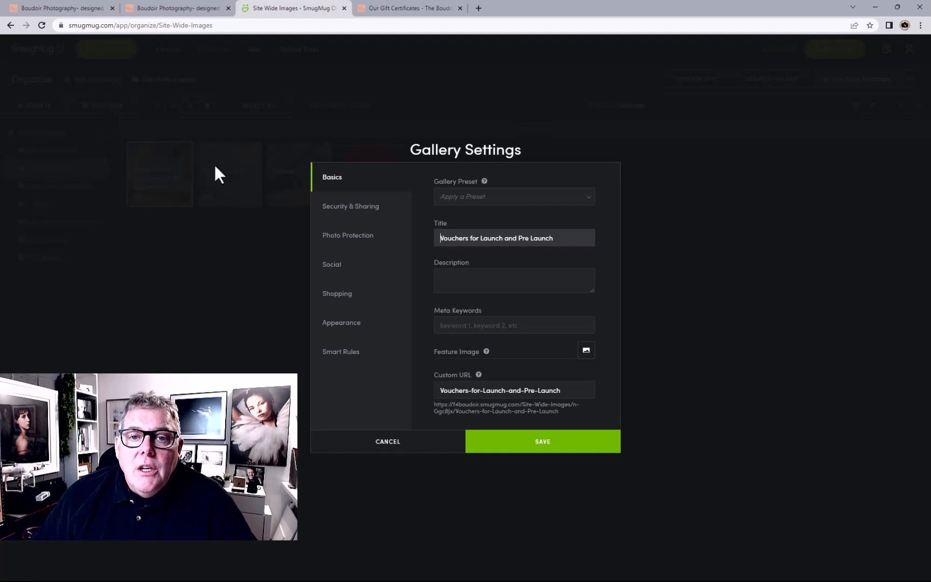
click(354, 210)
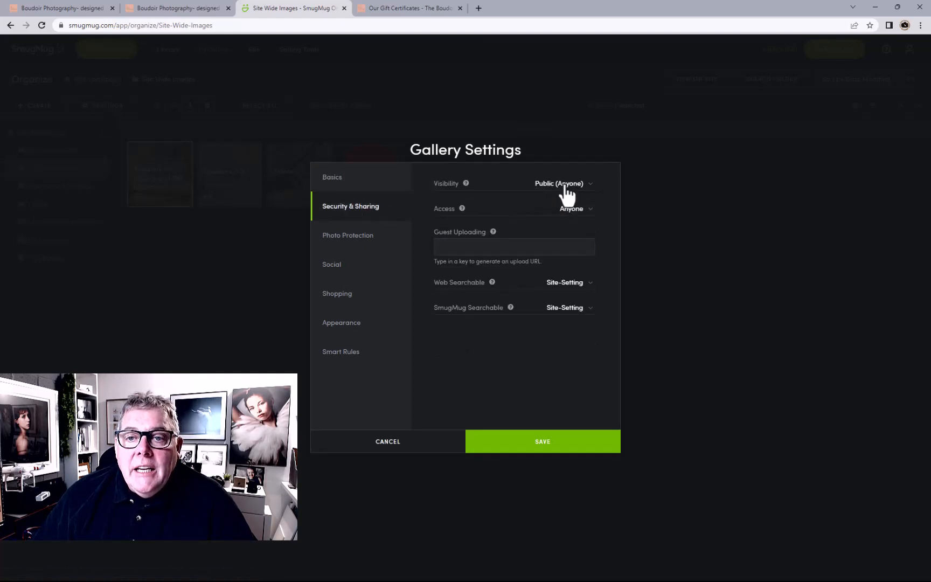
click(356, 191)
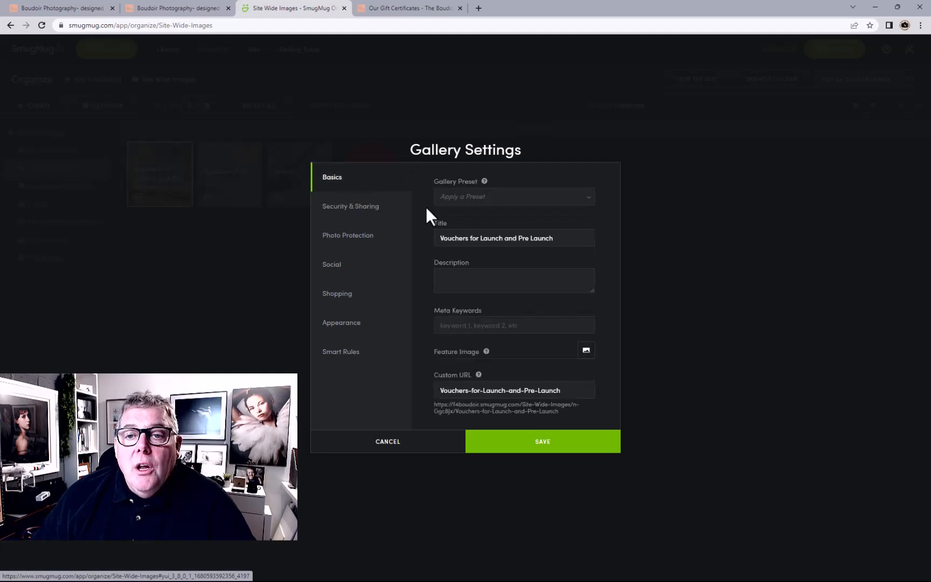
click(478, 199)
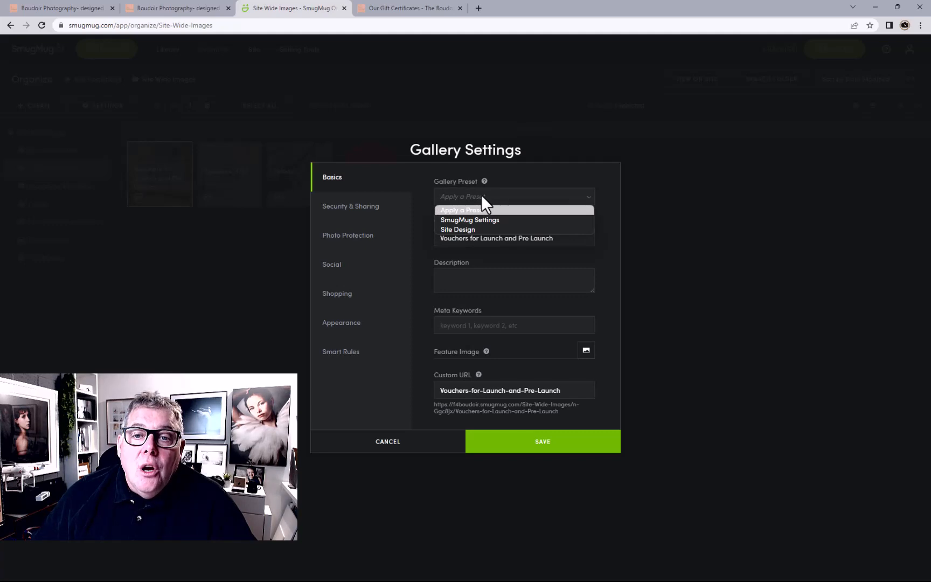
click(458, 230)
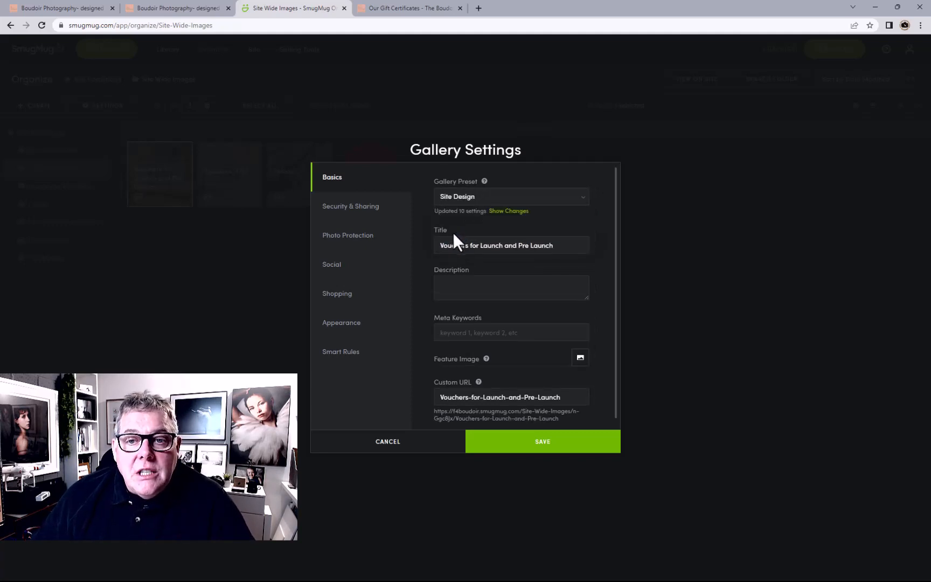
- Copy the gallery title into its description and enter the meta keywords "vouchers boudoir offers portraits collections specials"
drag(569, 250, 356, 232)
key(ctrl+c)
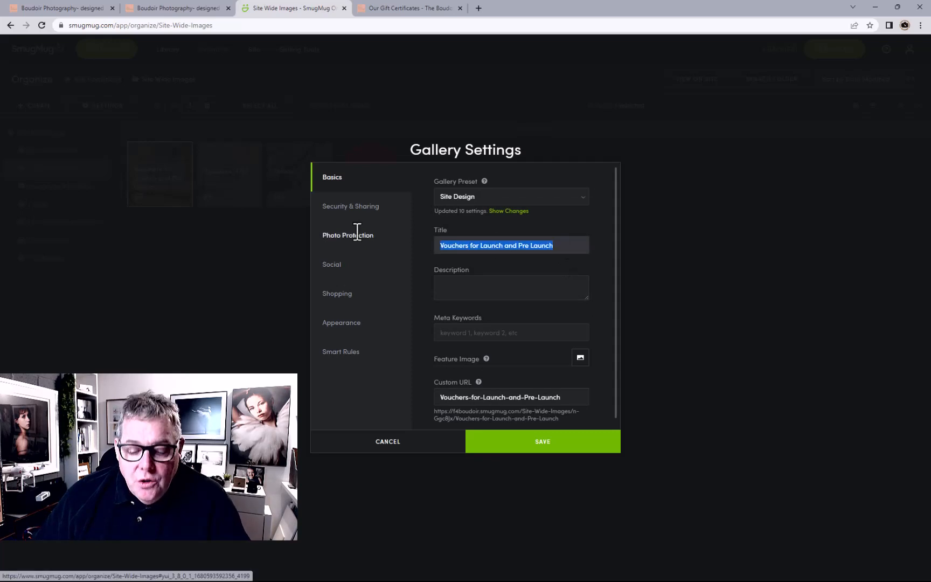
click(461, 286)
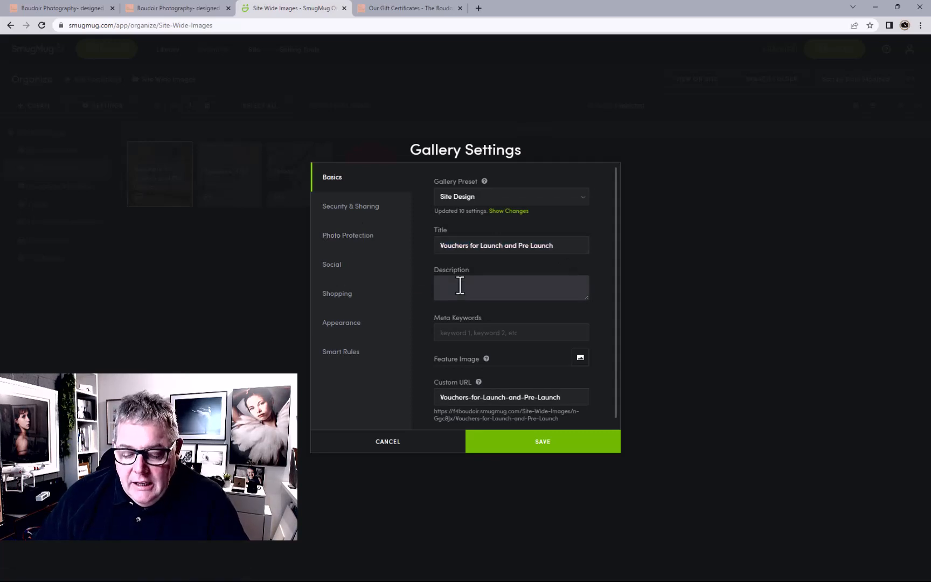
key(ctrl+v)
click(468, 333)
text(v)
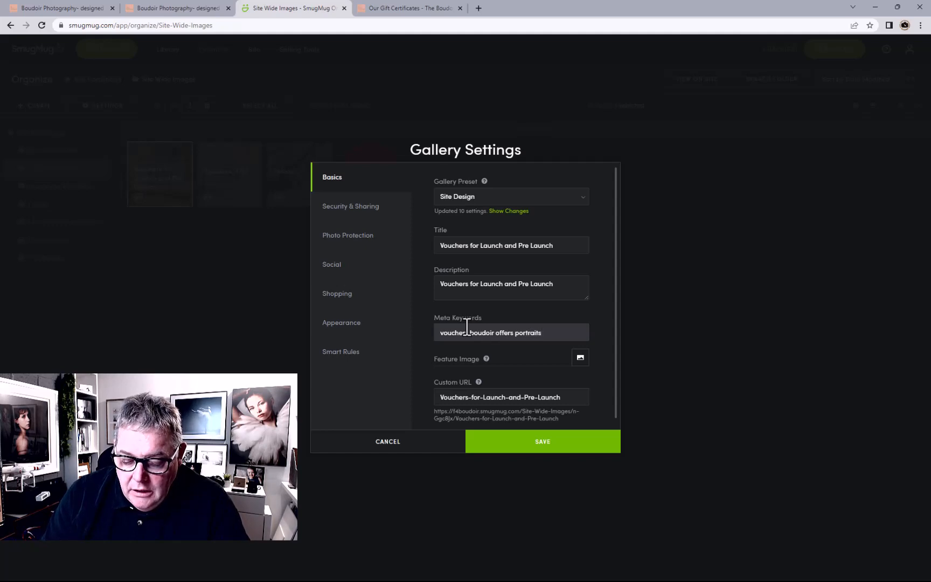
text(ction)
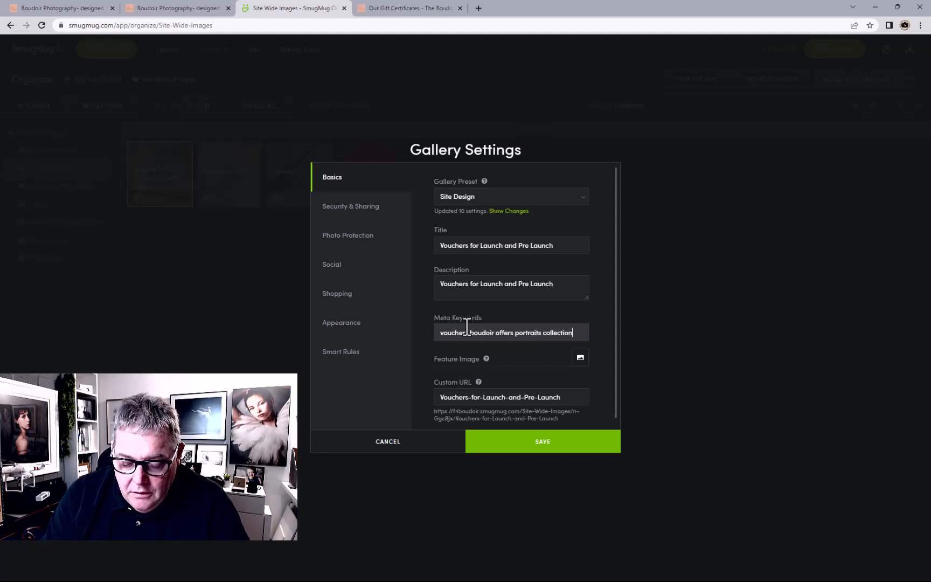
text(s specials)
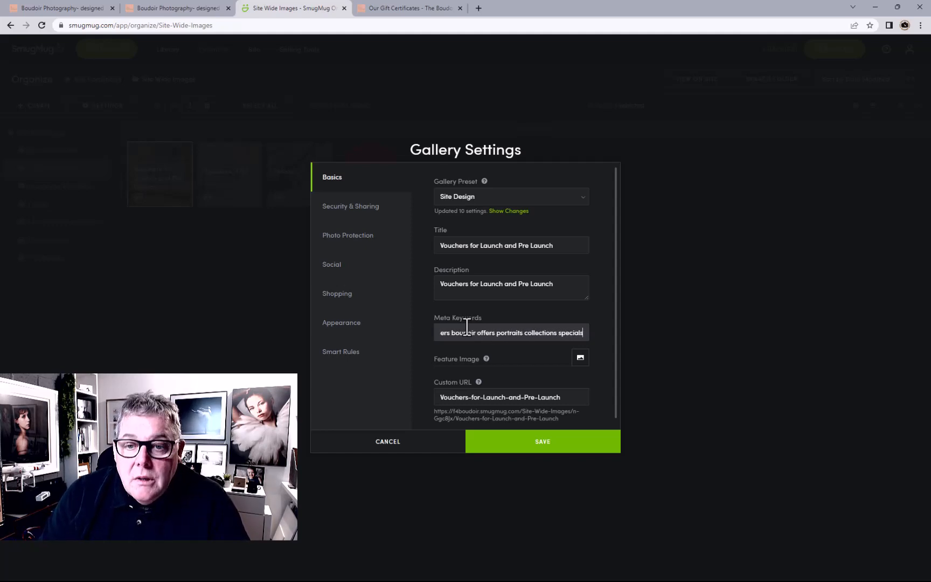
- Choose the first £250 voucher photo as the launch gallery's feature image and save the gallery settings
click(580, 359)
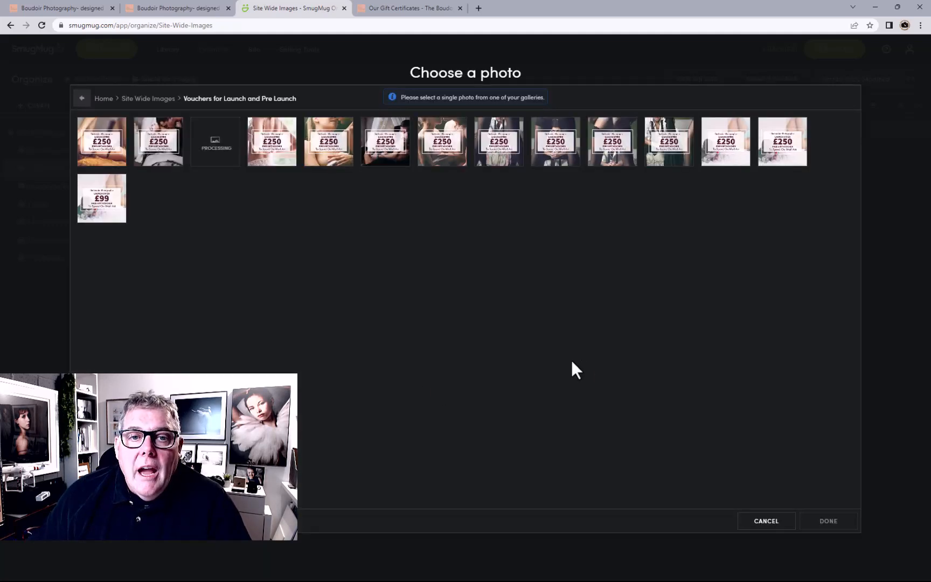
click(118, 152)
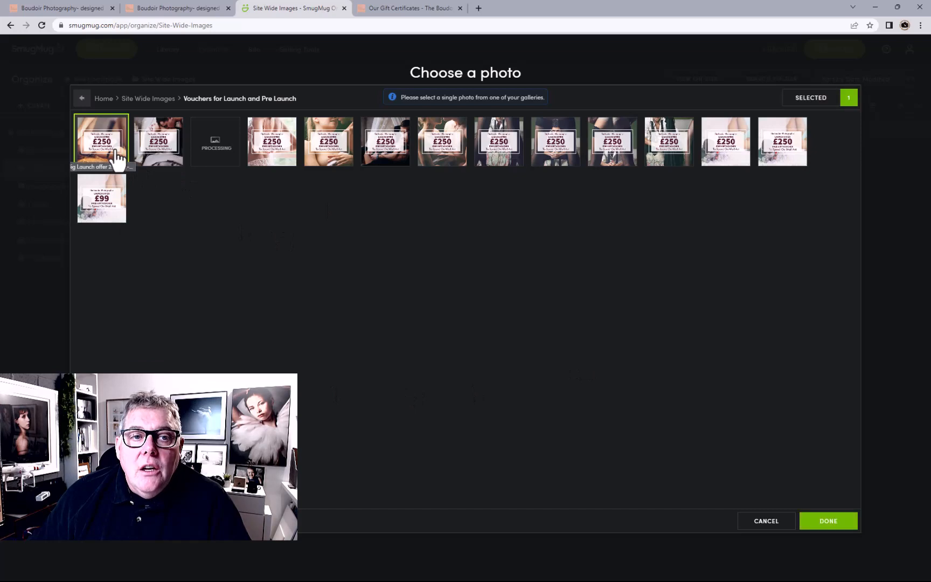
click(828, 520)
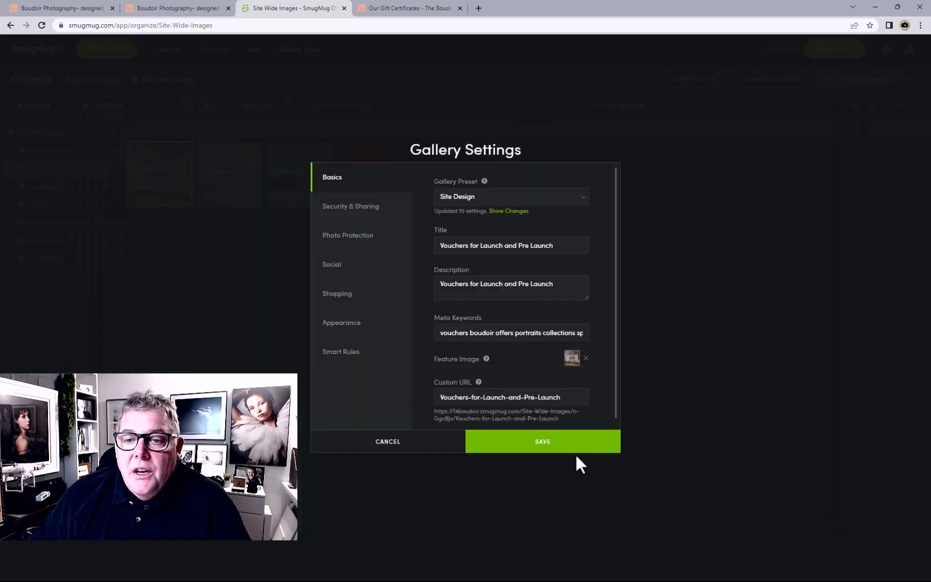
click(530, 439)
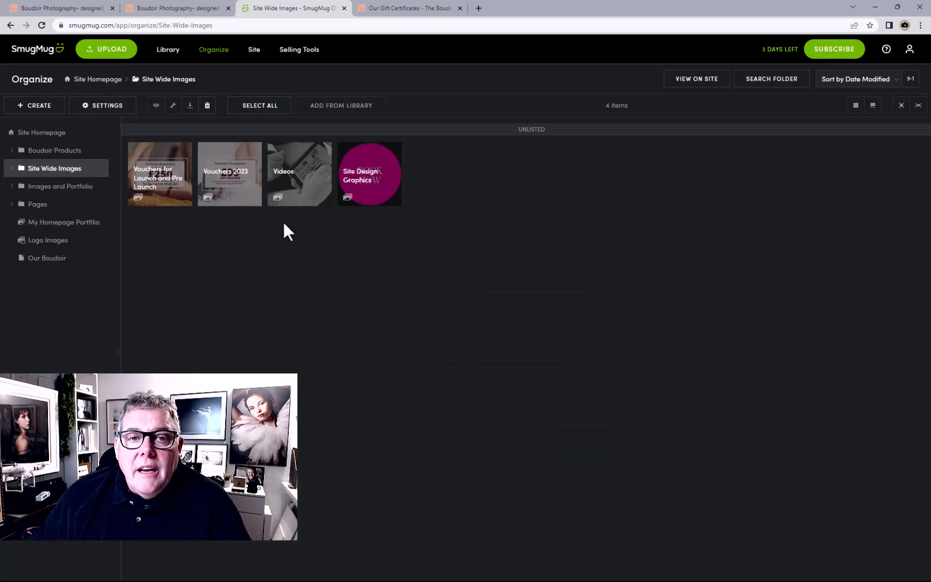
- In the Vouchers 2023 gallery settings, enter the description "Vouchers 2023" and the meta keywords "voucher boudoir portrait offers"
click(226, 201)
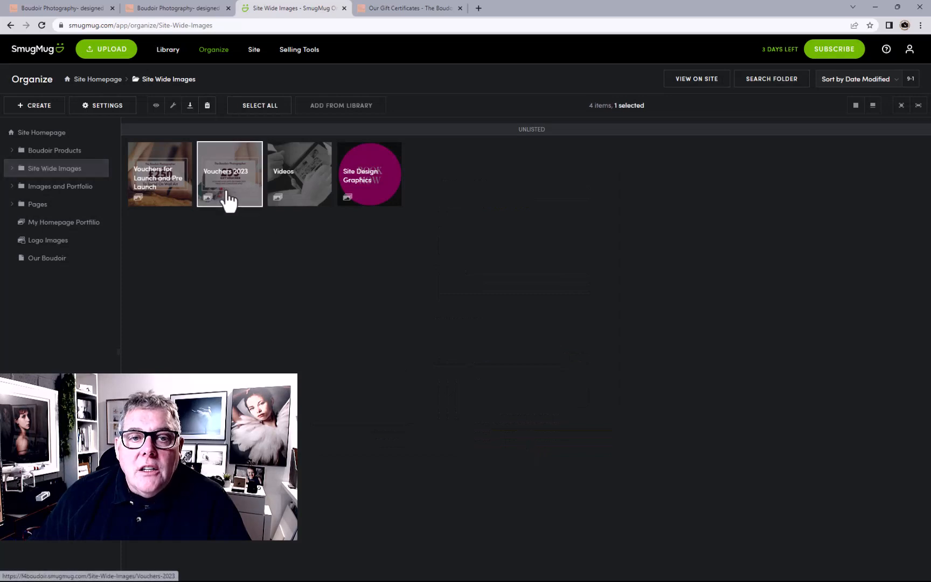
click(93, 108)
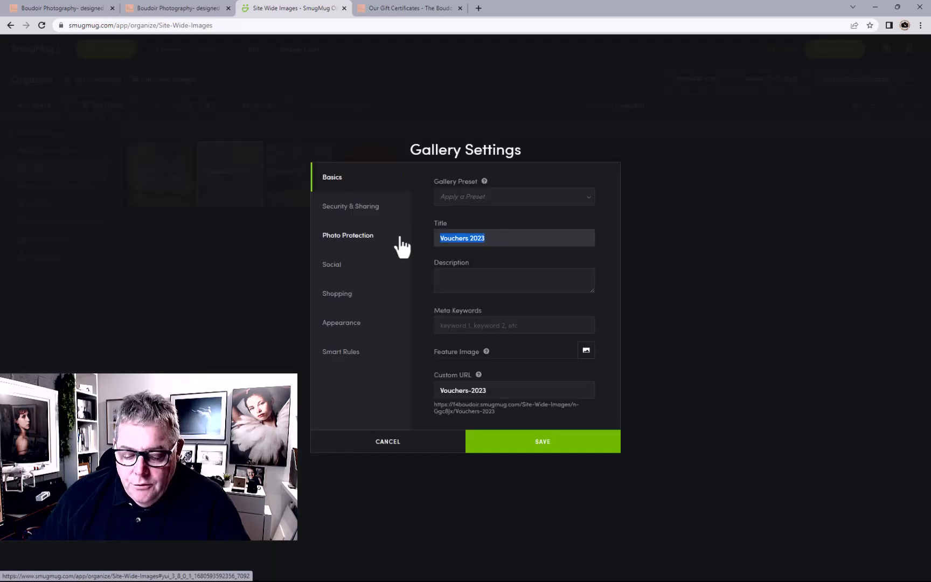
click(512, 278)
text(Vouchers 2023)
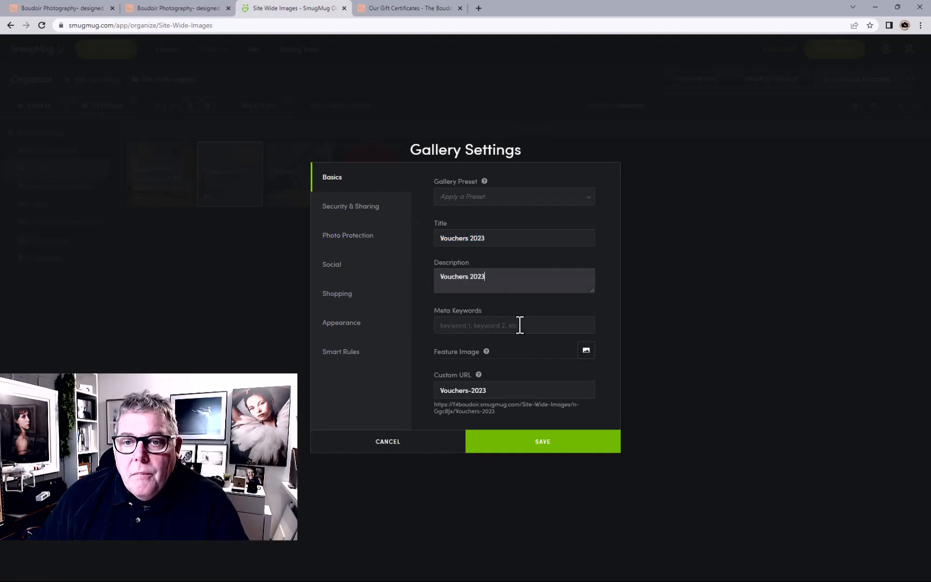
click(520, 324)
text(vouc)
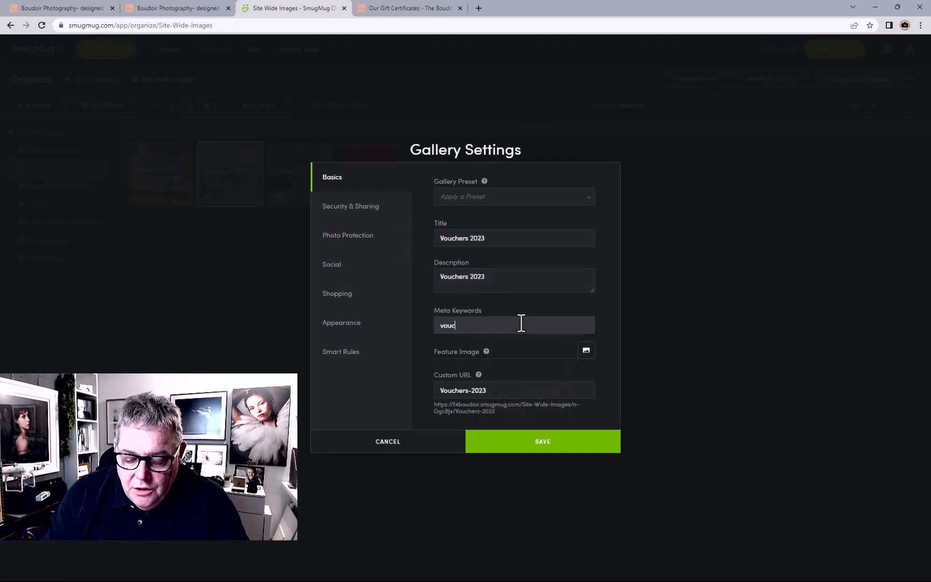
text(her bo)
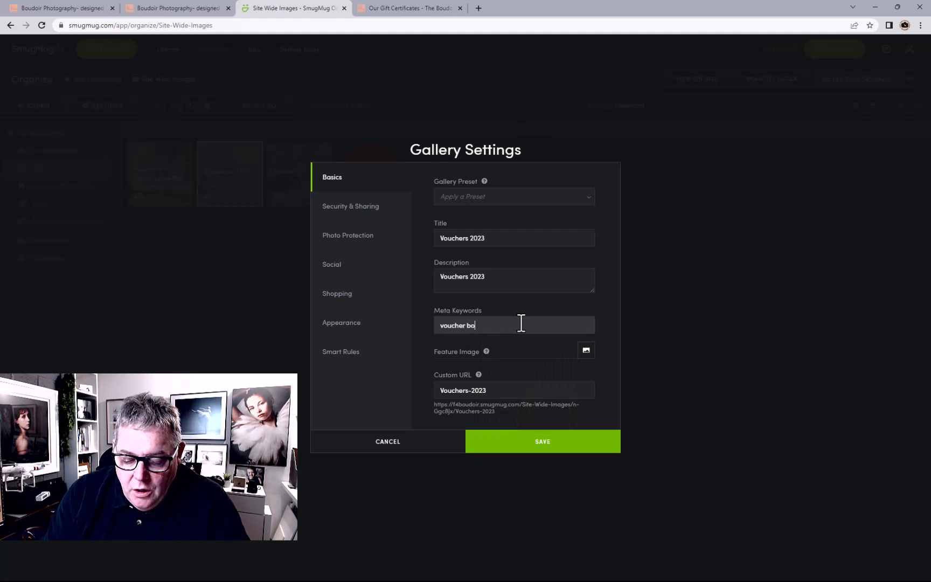
text(udoir p)
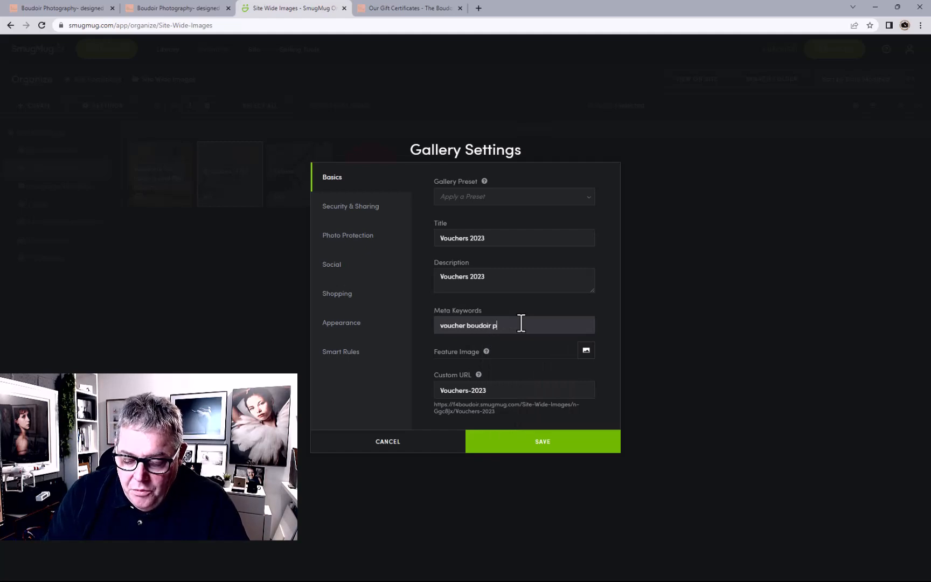
text(ortrait offers)
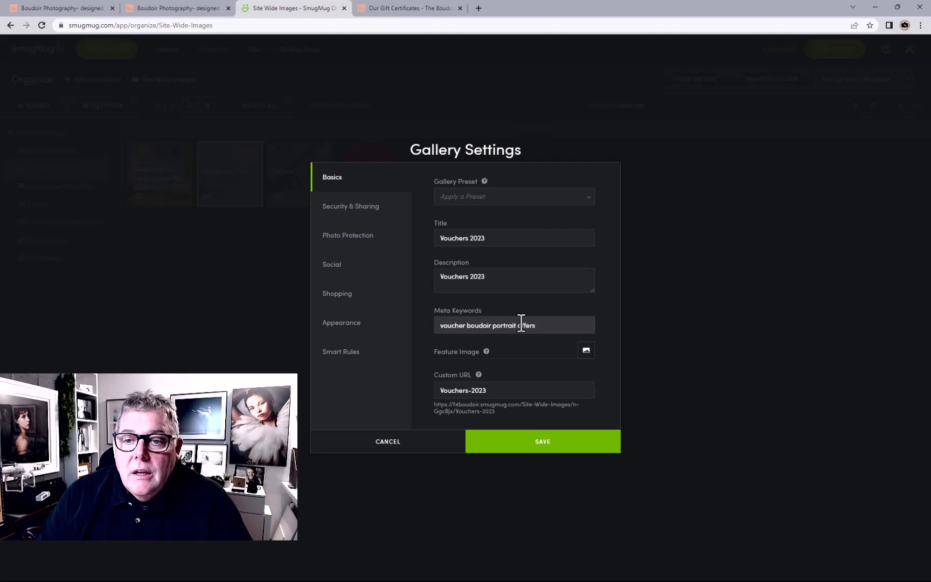
- Apply the Site Design preset to the Vouchers 2023 gallery, choose the £200 voucher as its feature image, and save
click(472, 195)
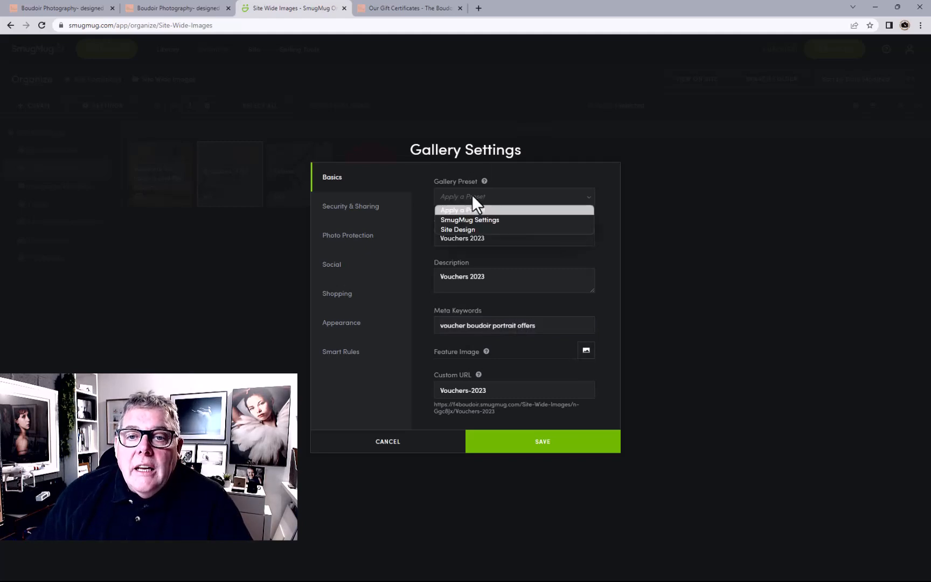
click(465, 227)
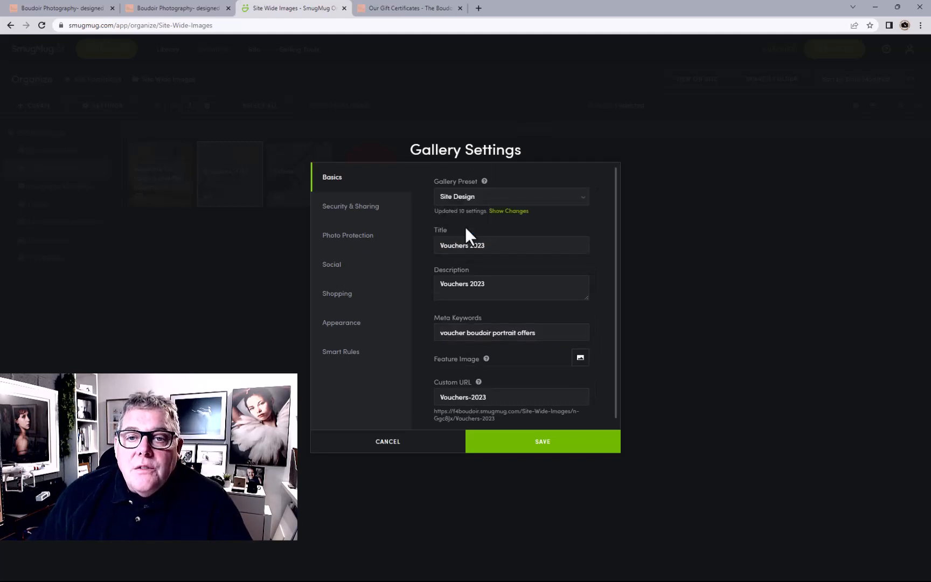
click(581, 357)
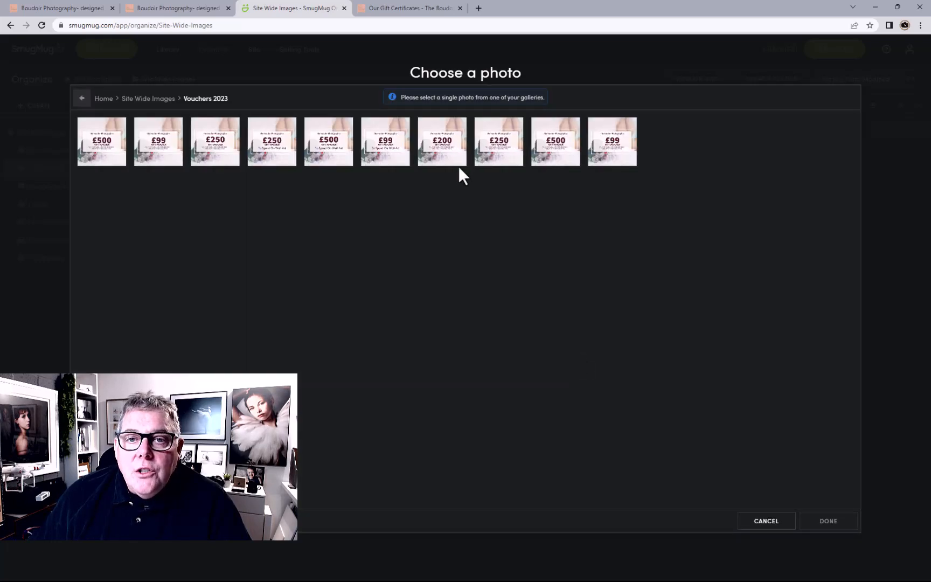
click(450, 156)
click(816, 522)
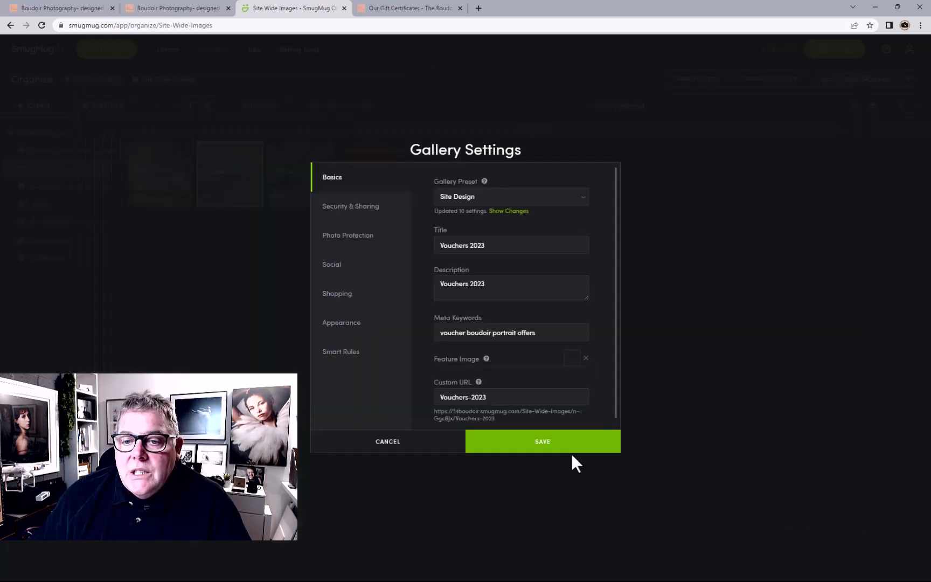
click(543, 443)
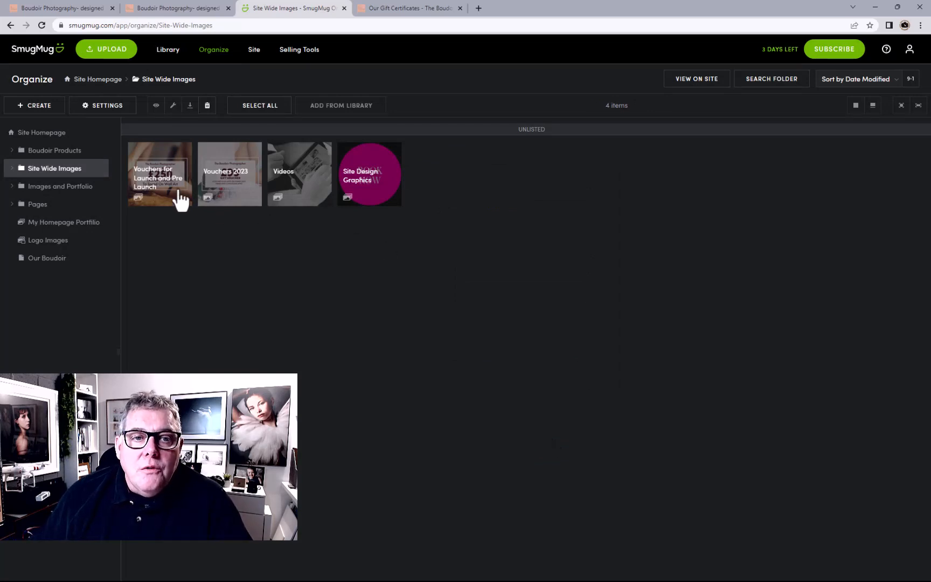
- Reopen the Vouchers 2023 gallery settings and review the security, photo protection, social, shopping and appearance options
click(216, 198)
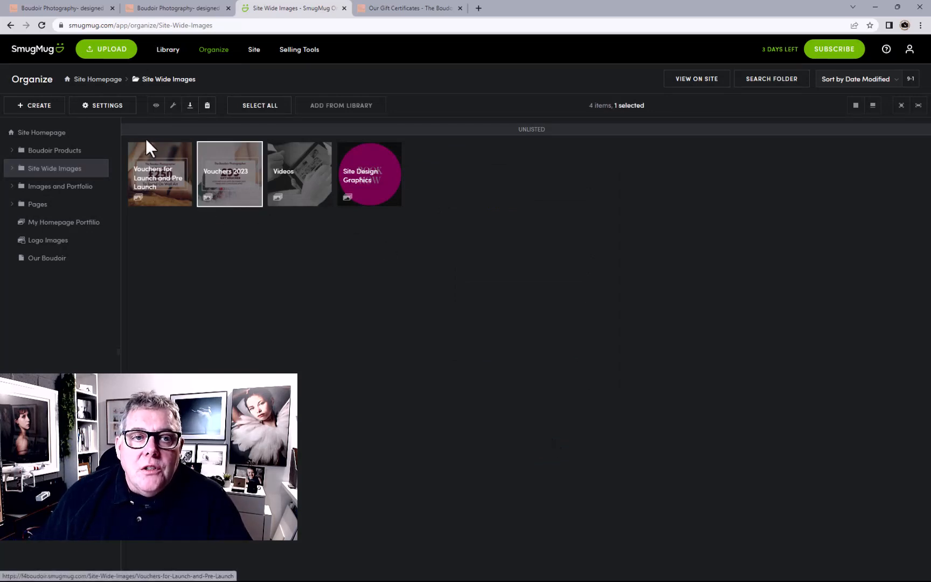
click(104, 102)
click(380, 209)
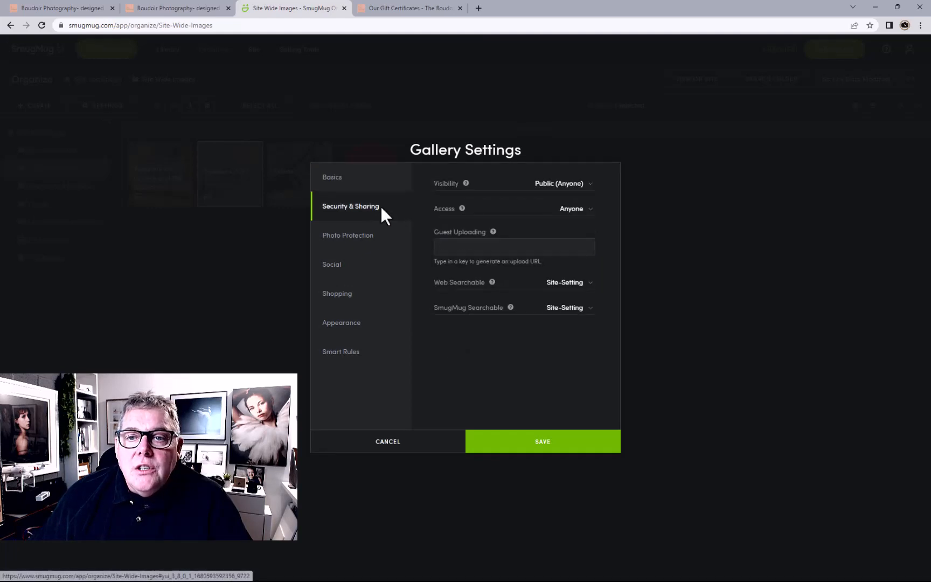
click(357, 240)
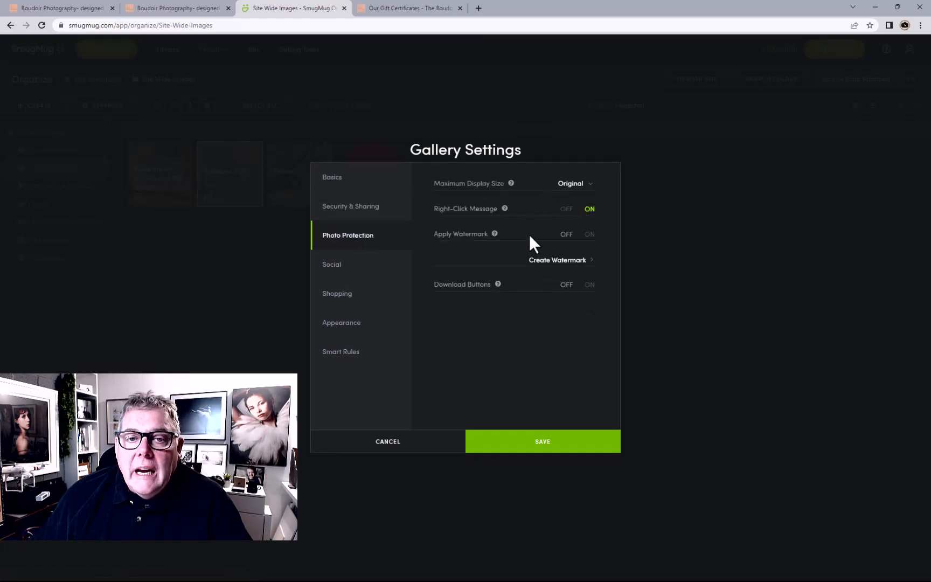
click(376, 273)
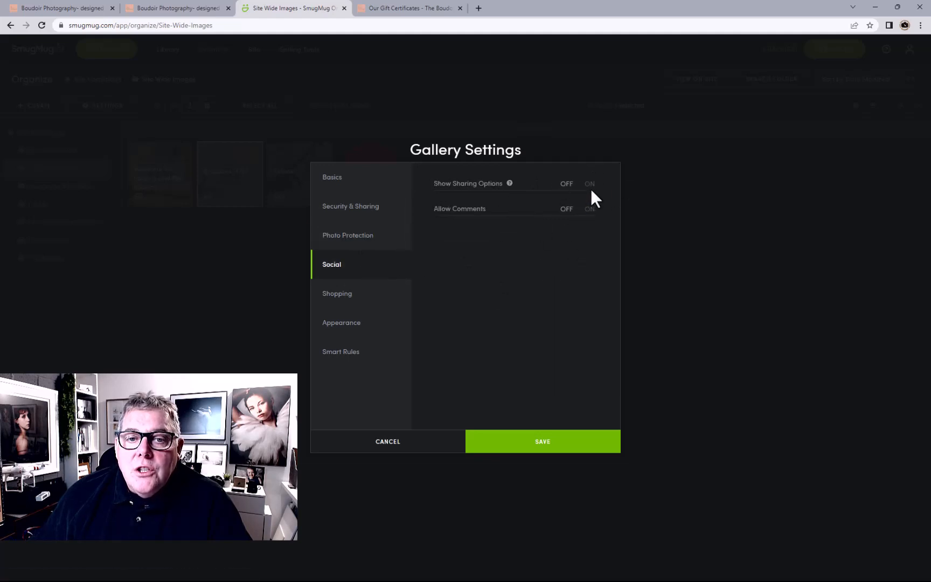
click(372, 302)
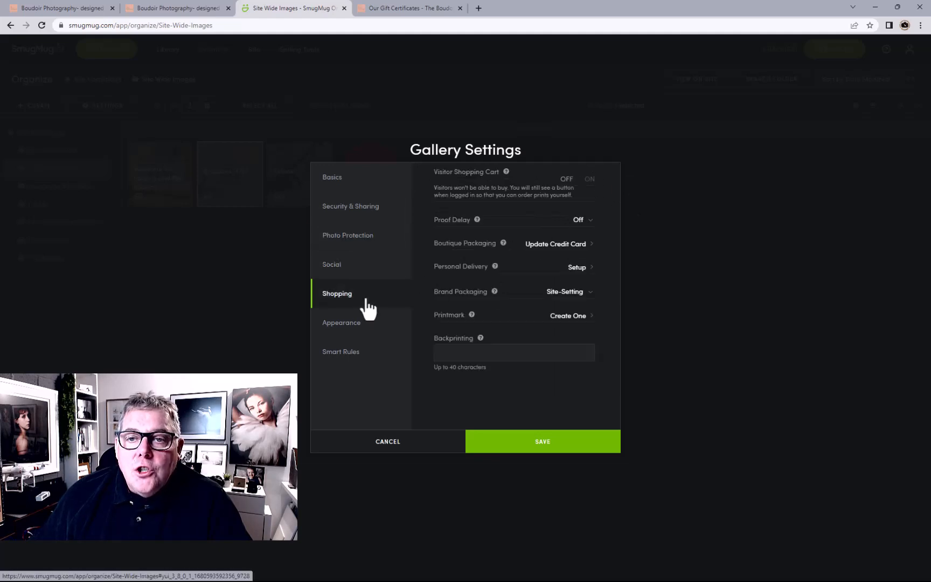
click(384, 329)
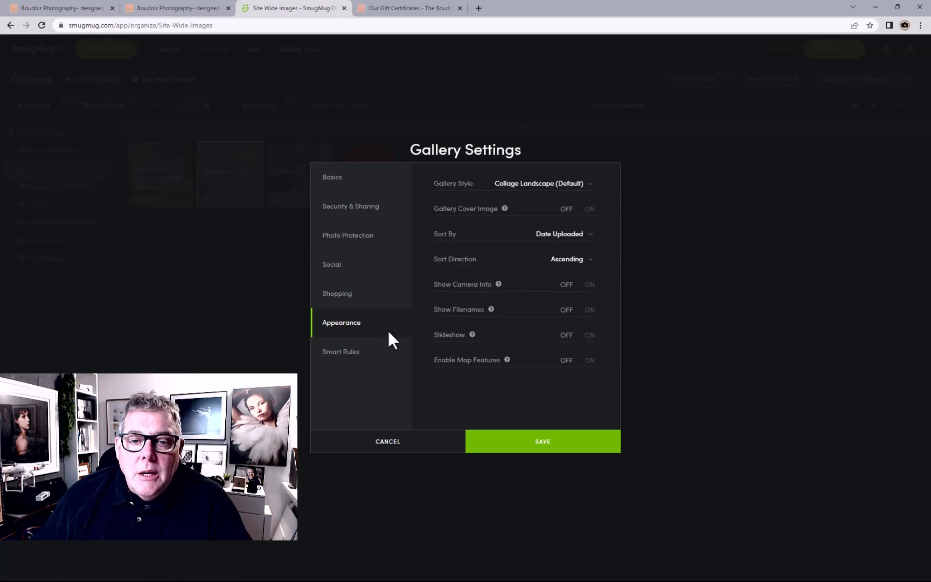
- Set the Vouchers 2023 gallery's visibility to Unlisted (Anyone with the Link) and save the settings
click(365, 217)
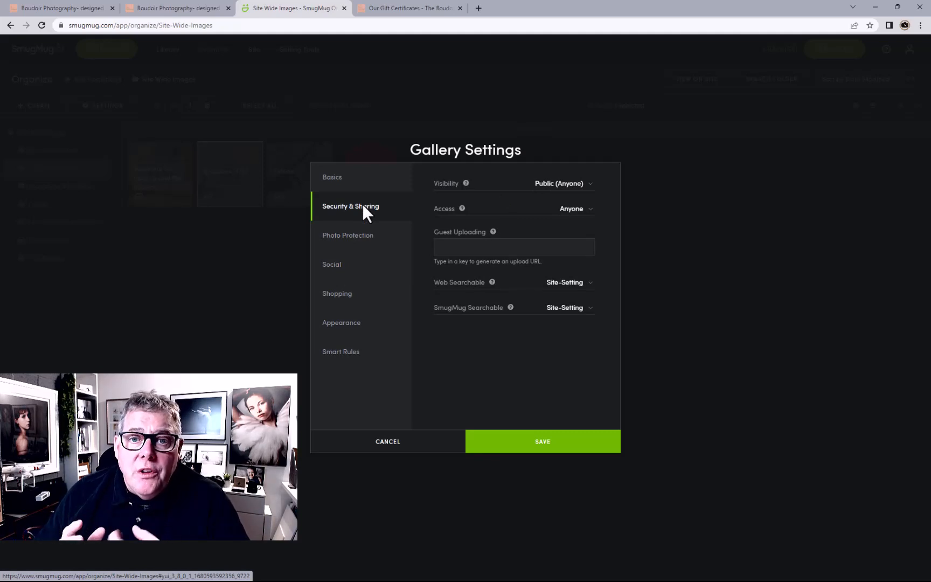
click(574, 184)
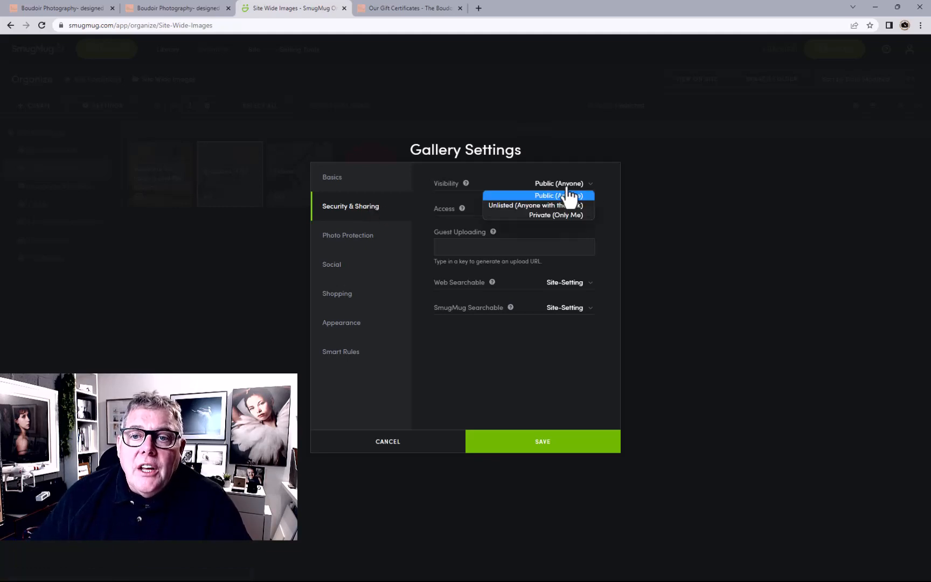
click(493, 205)
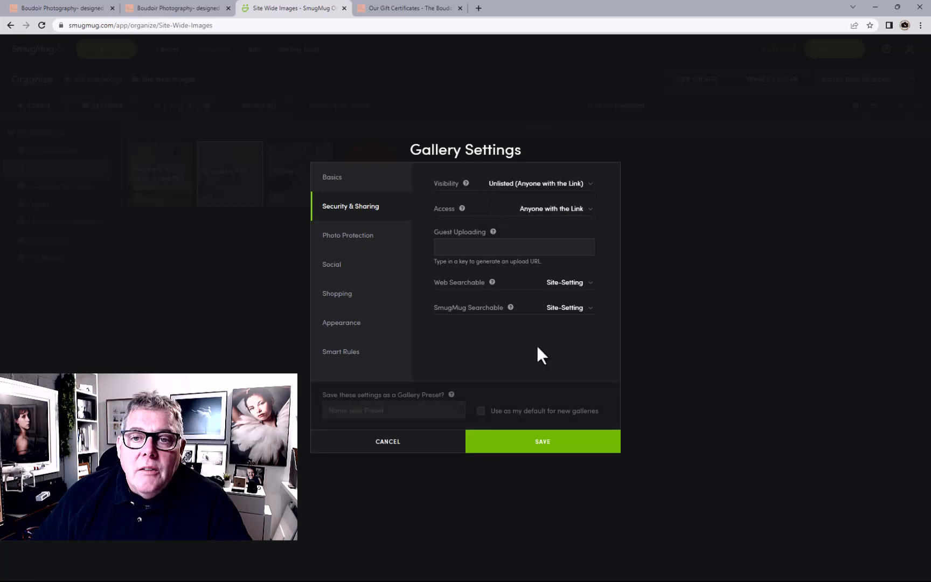
click(543, 443)
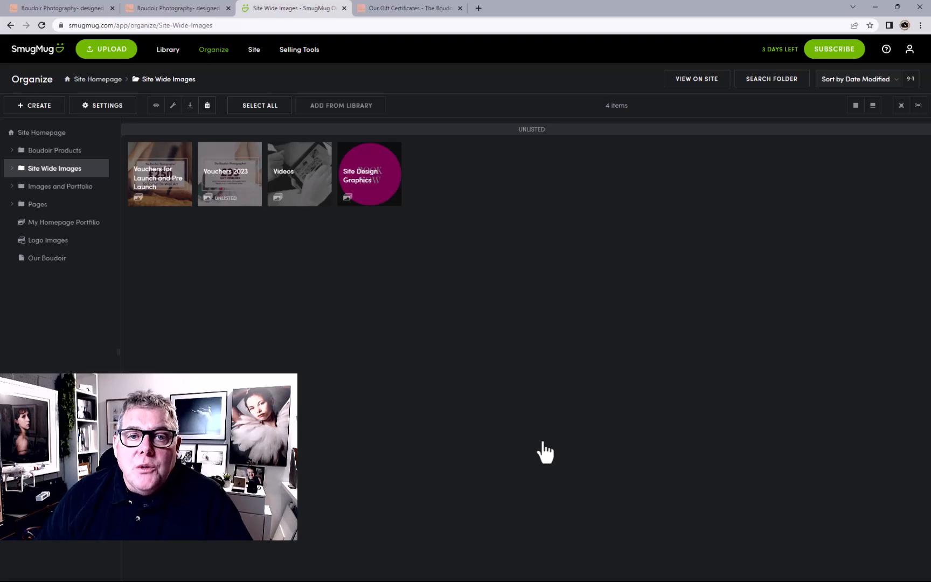
- Customize the Our Gift Certificates page and place the £99 voucher from Vouchers for Launch and Pre Launch in the first photo block
click(424, 9)
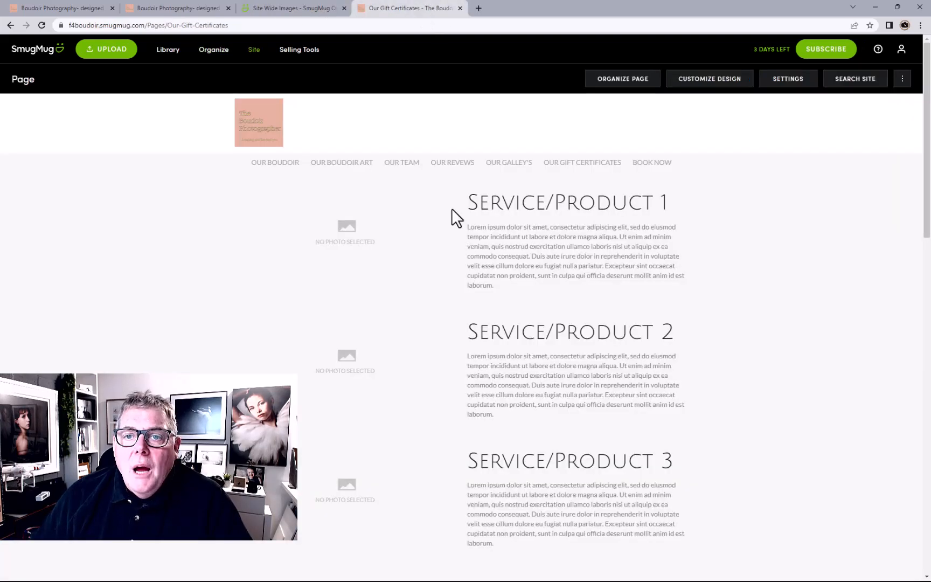
click(701, 81)
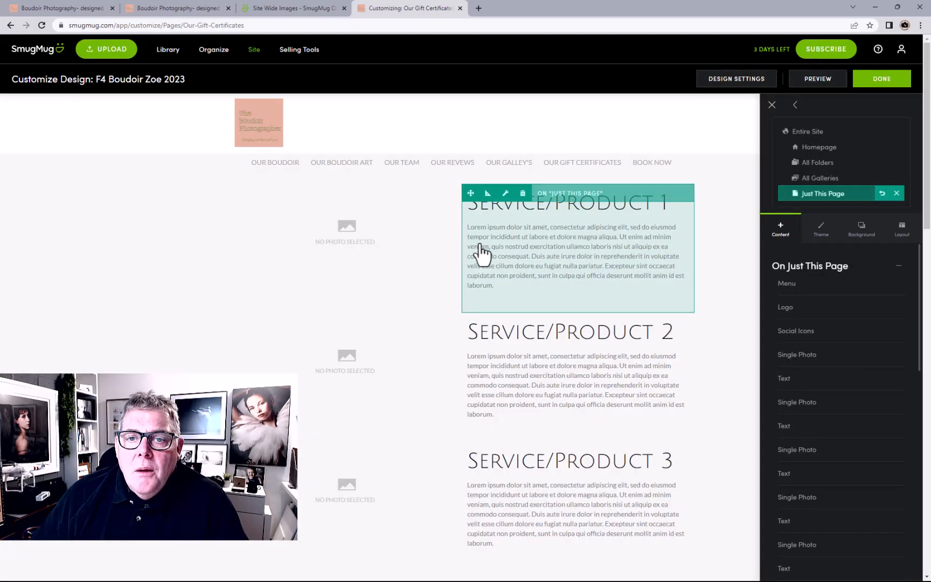
click(388, 248)
click(519, 273)
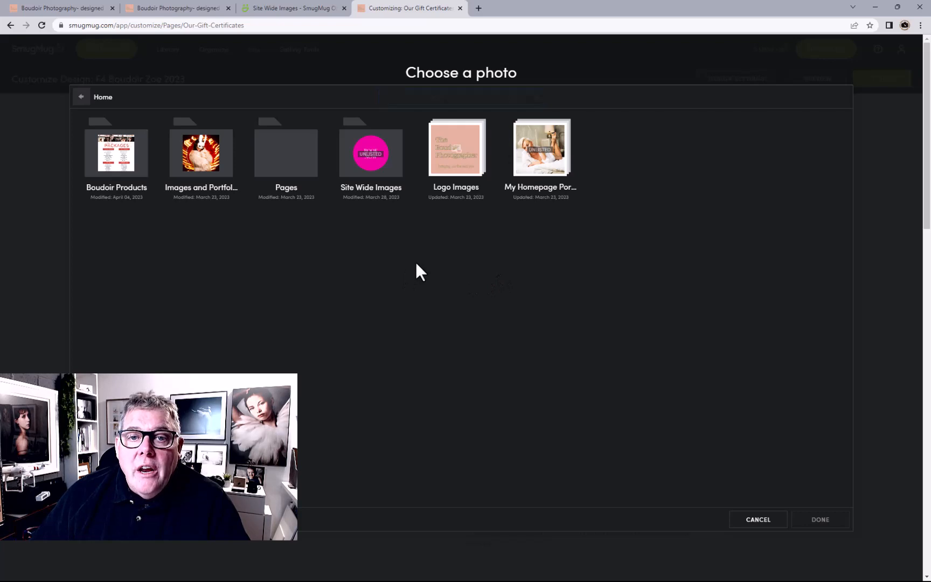
click(372, 162)
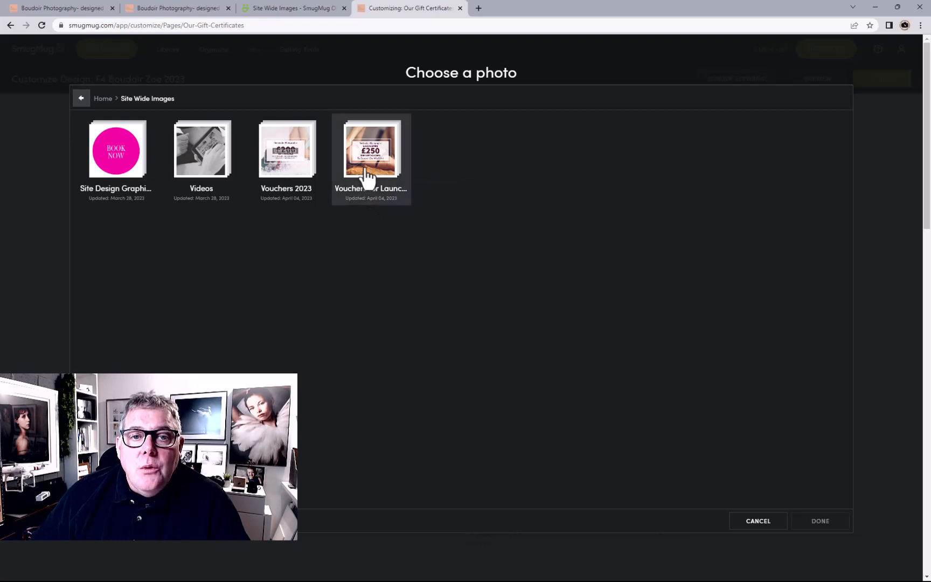
click(366, 171)
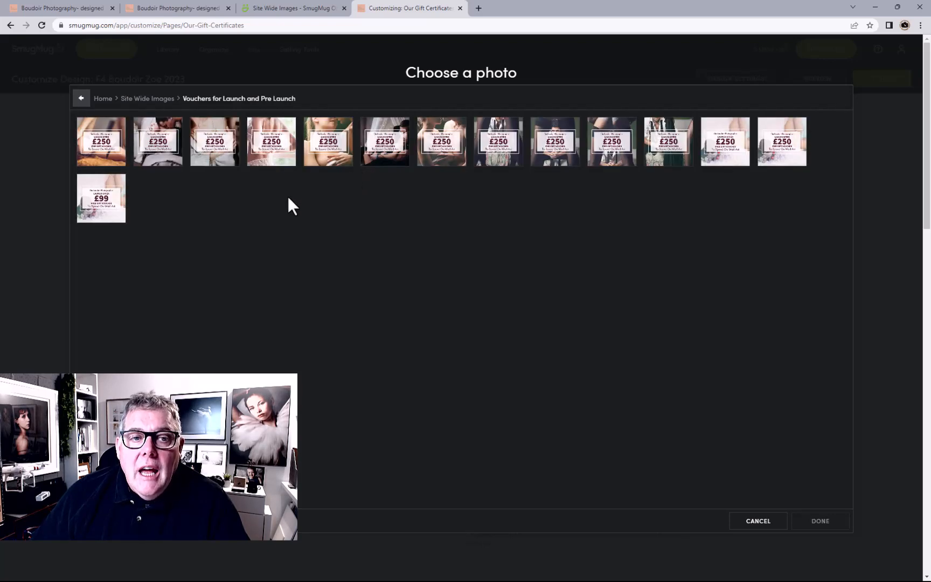
click(113, 213)
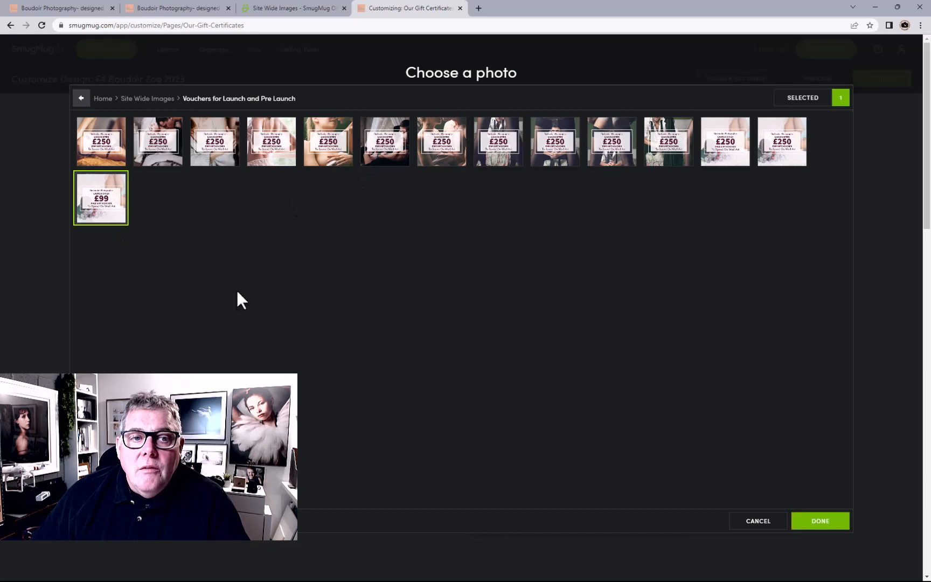
click(841, 519)
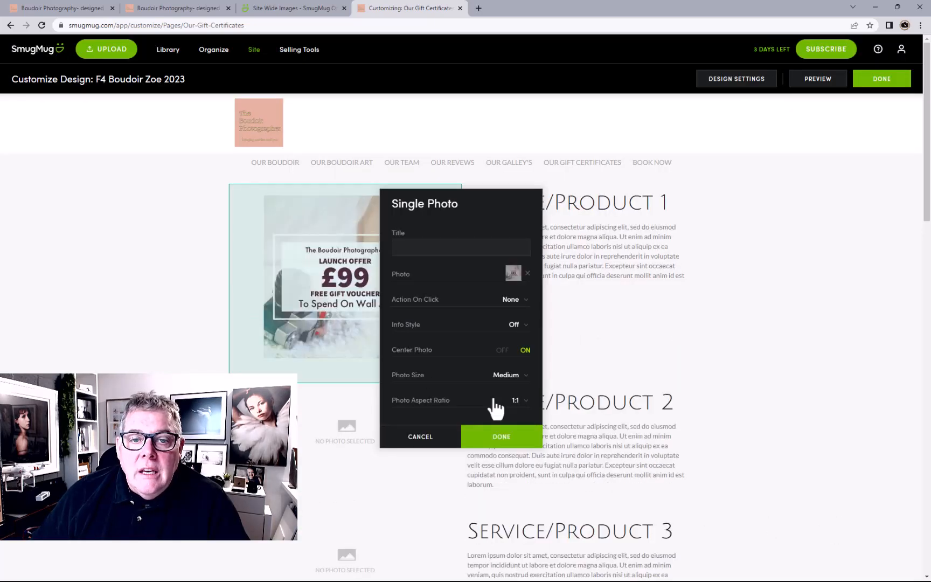
click(493, 441)
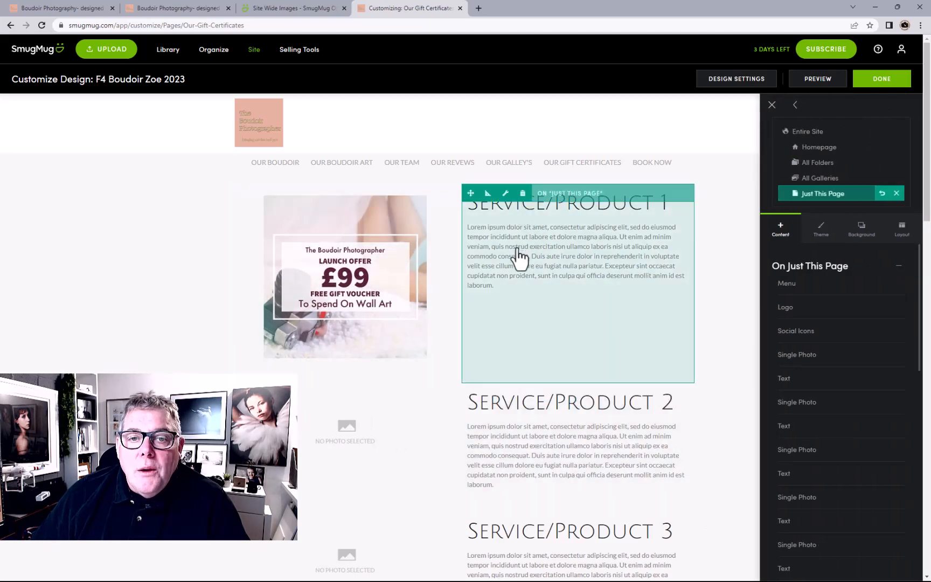
- Replace the heading "Service/Product 1" with "Launch Offer £99" in the first text block
click(509, 251)
drag(487, 263, 309, 261)
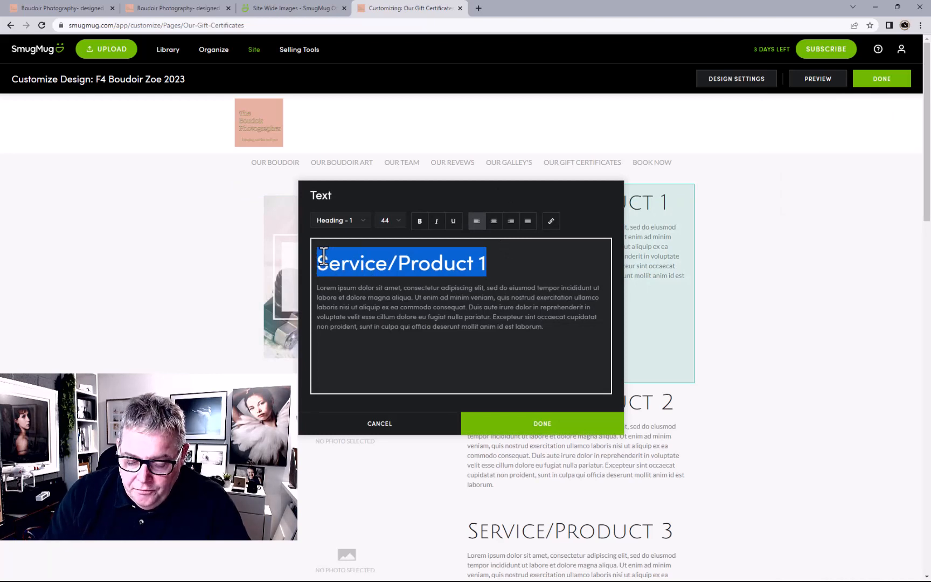
text(Launch O)
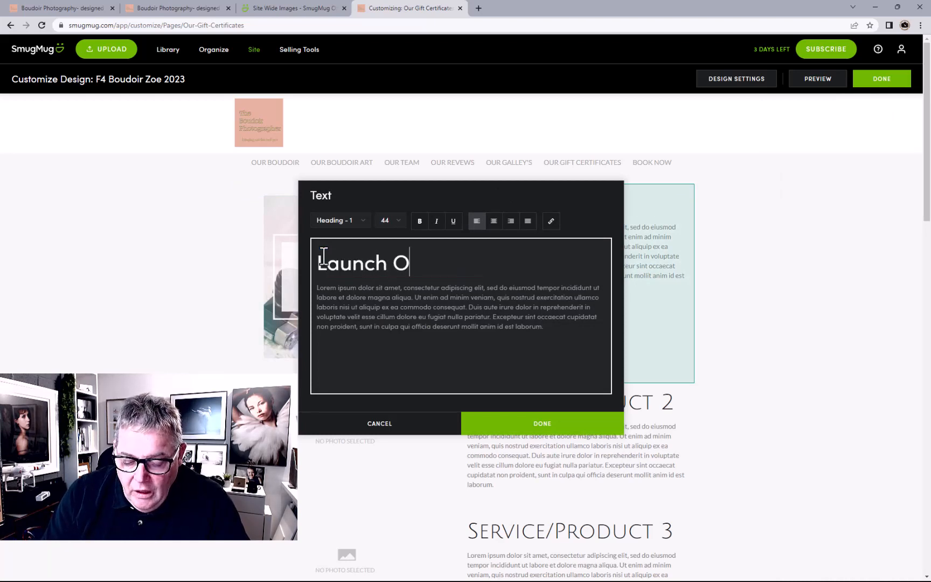
text(ffer £)
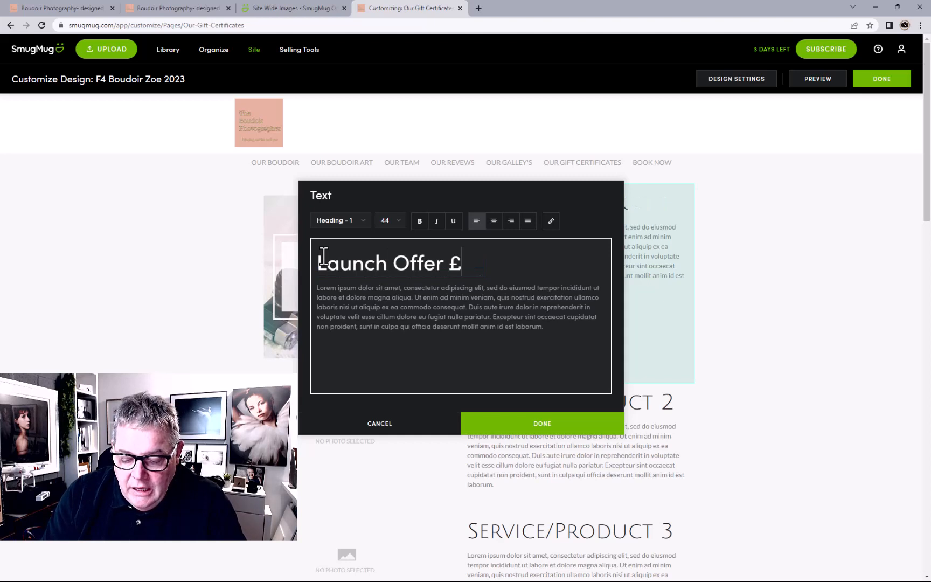
text(99)
click(522, 424)
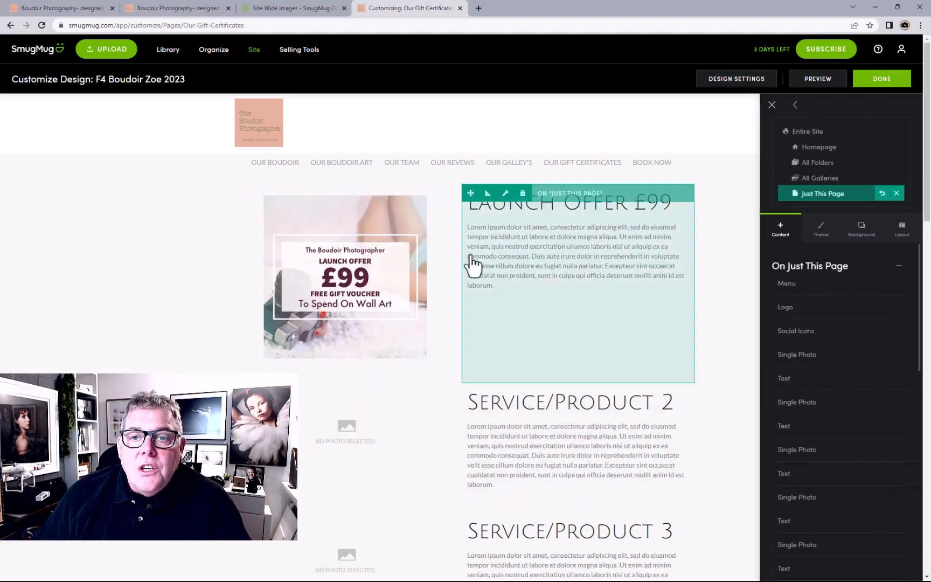
- Place the second £250 voucher from the Vouchers for Launch and Pre Launch gallery in the photo block beside Service/Product 2
click(418, 420)
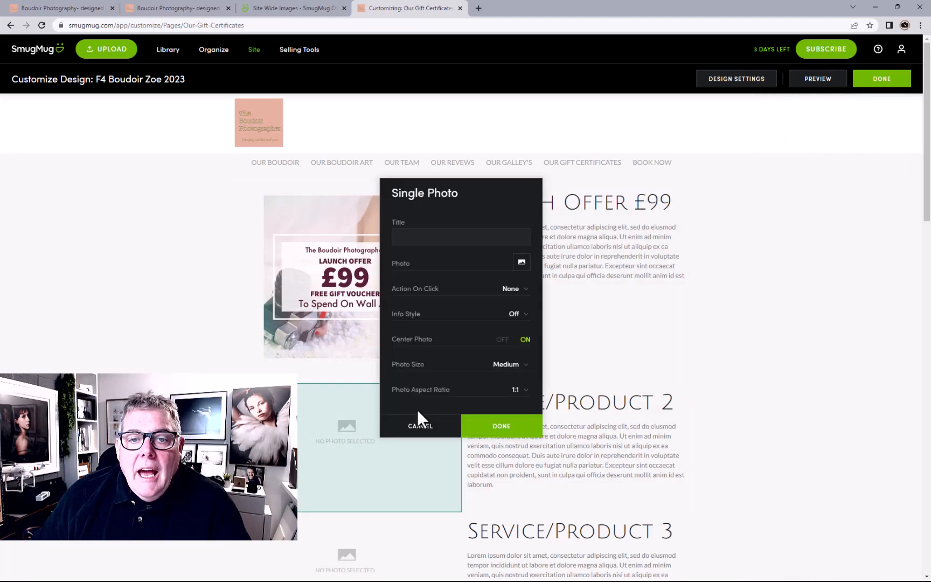
click(521, 264)
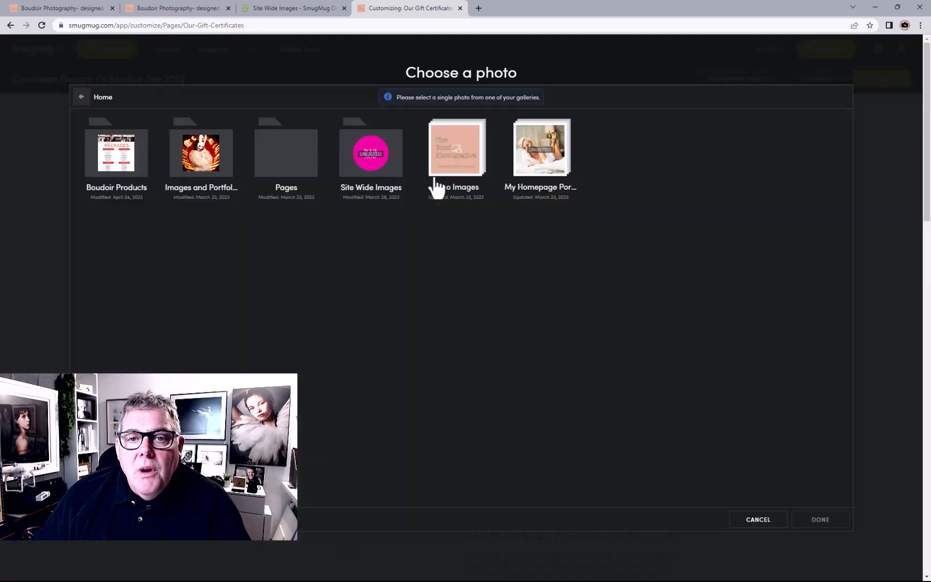
click(383, 173)
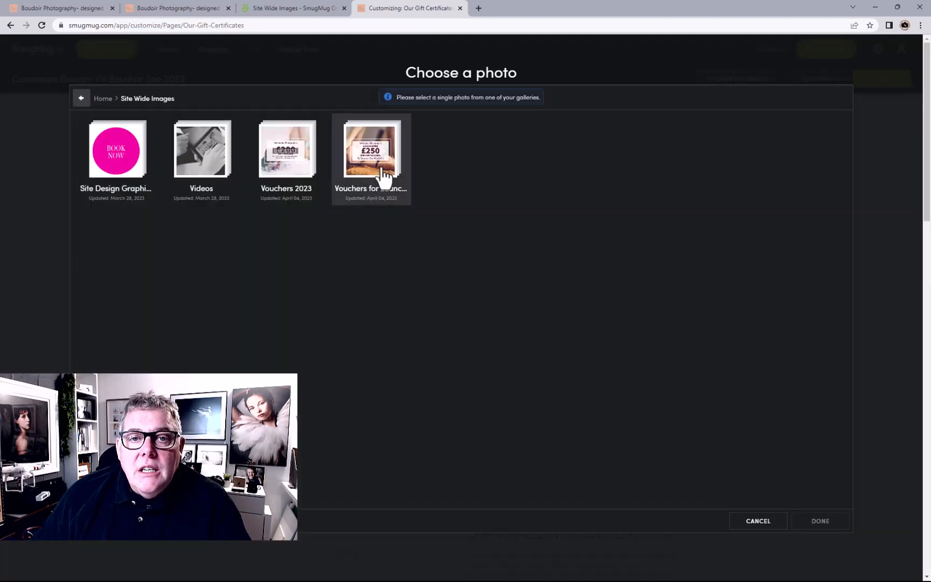
click(384, 176)
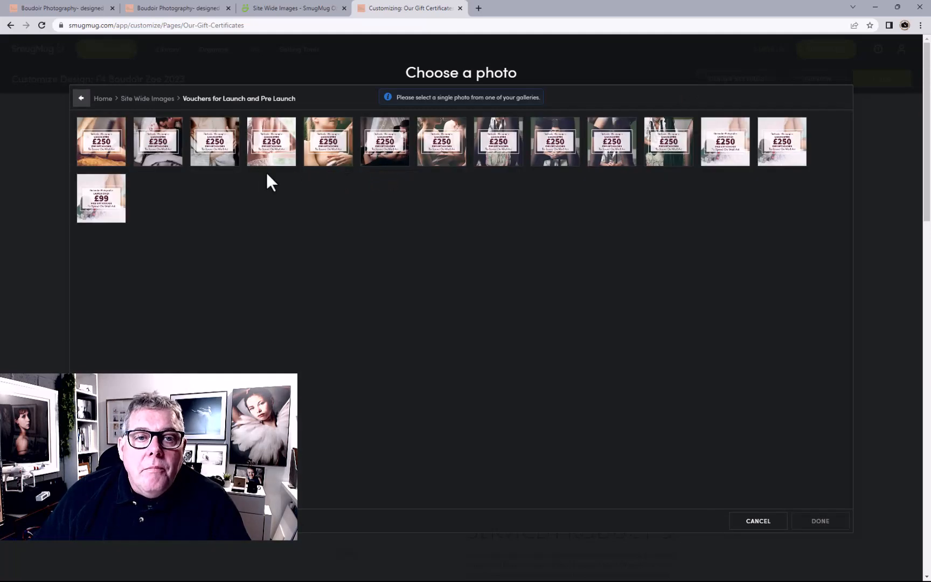
click(158, 151)
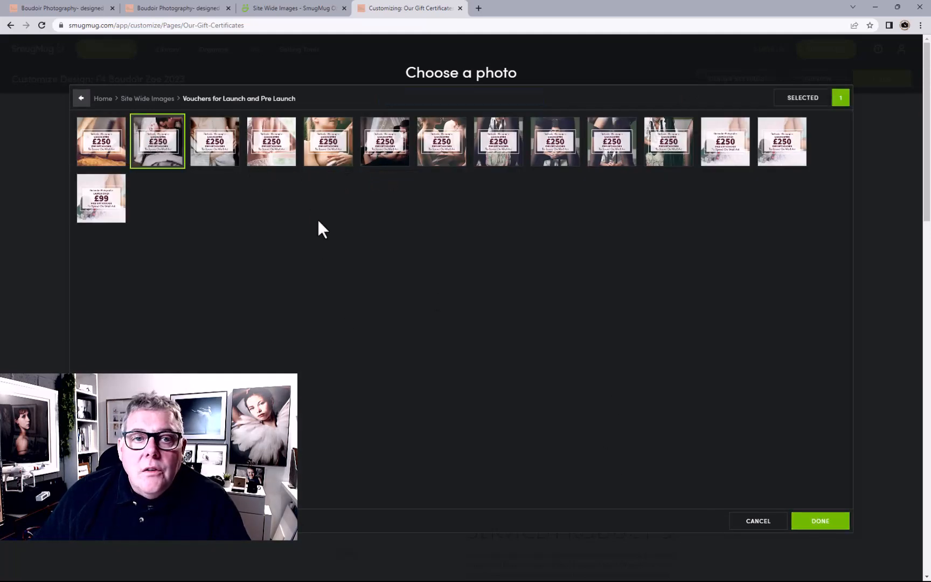
click(817, 526)
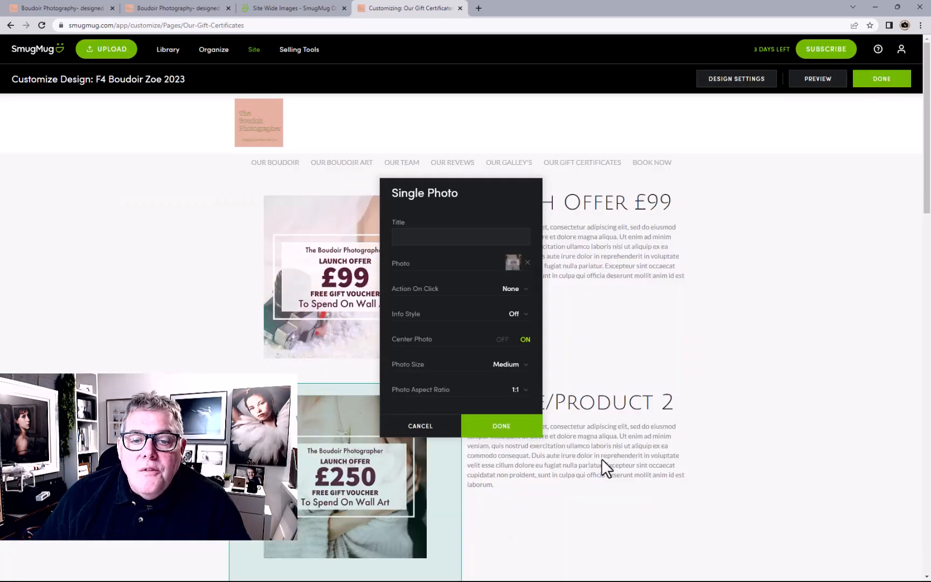
click(502, 428)
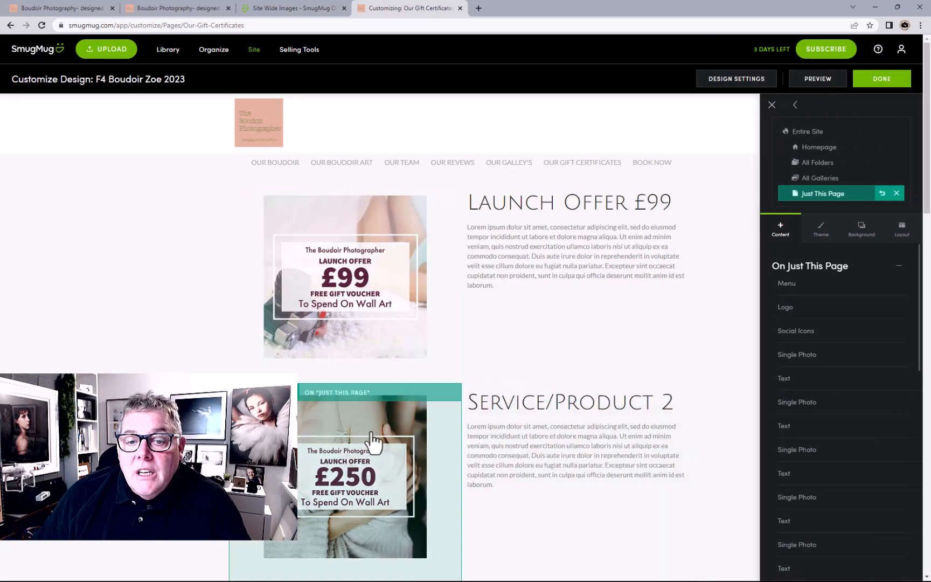
- Replace the heading "Service/Product 2" with "Launch Offer Diva £250" in the second text block
click(542, 443)
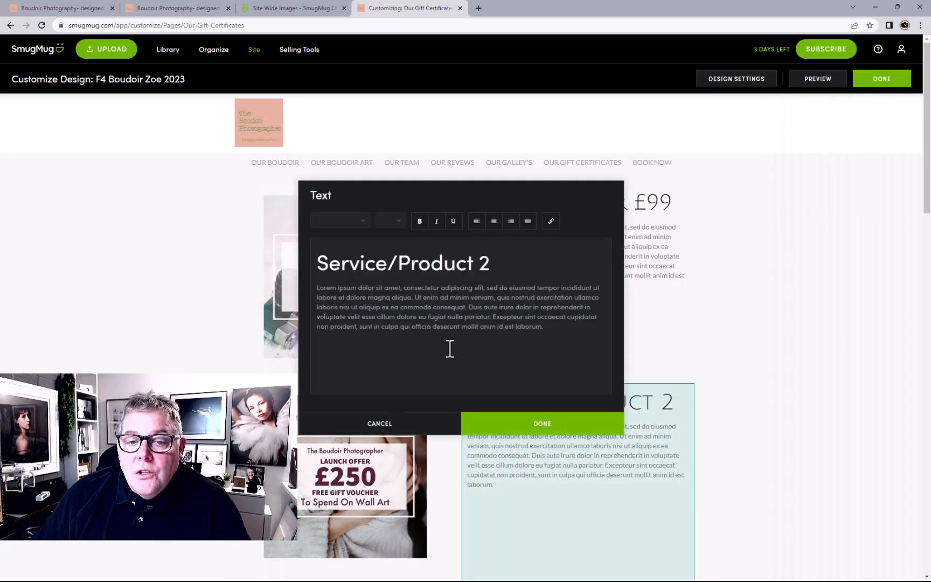
drag(318, 263, 595, 258)
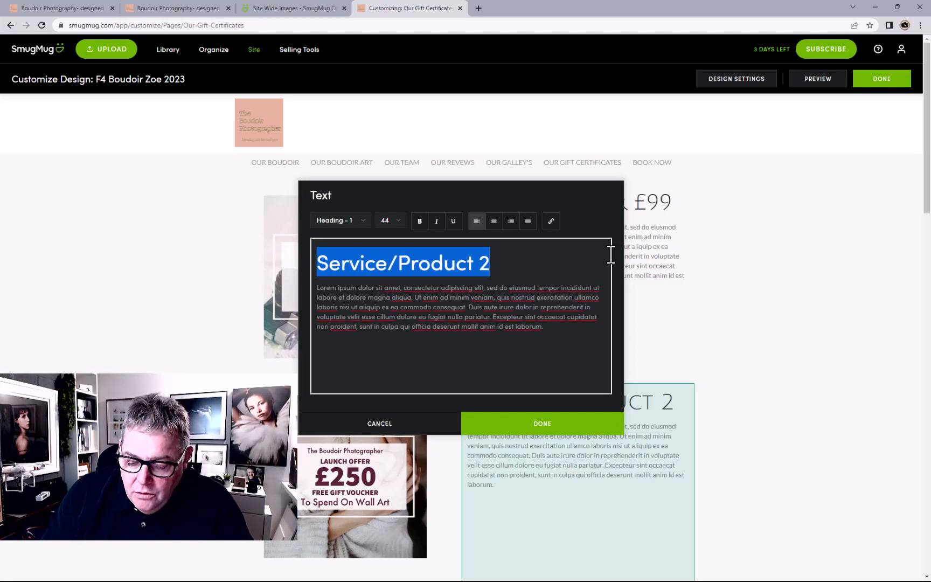
text(Launch)
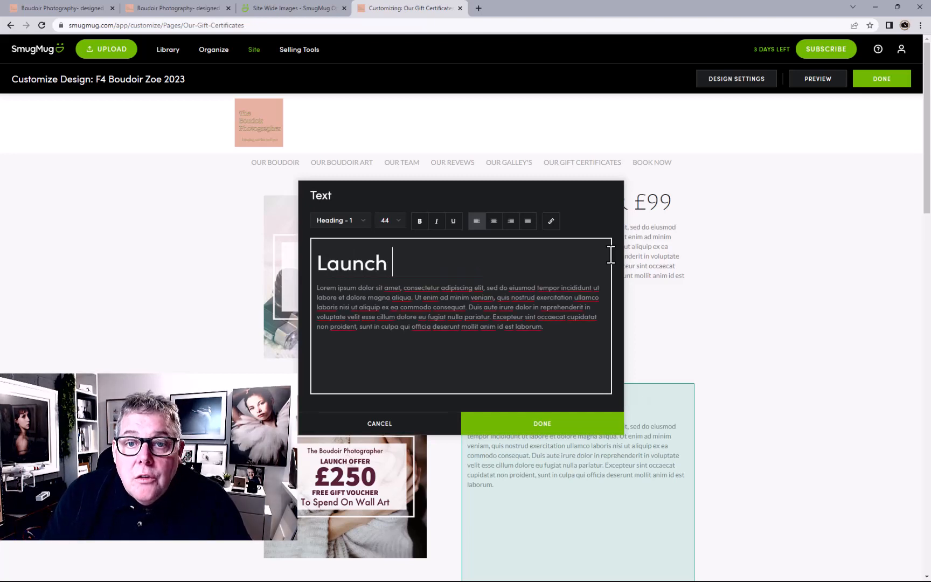
text( Offer )
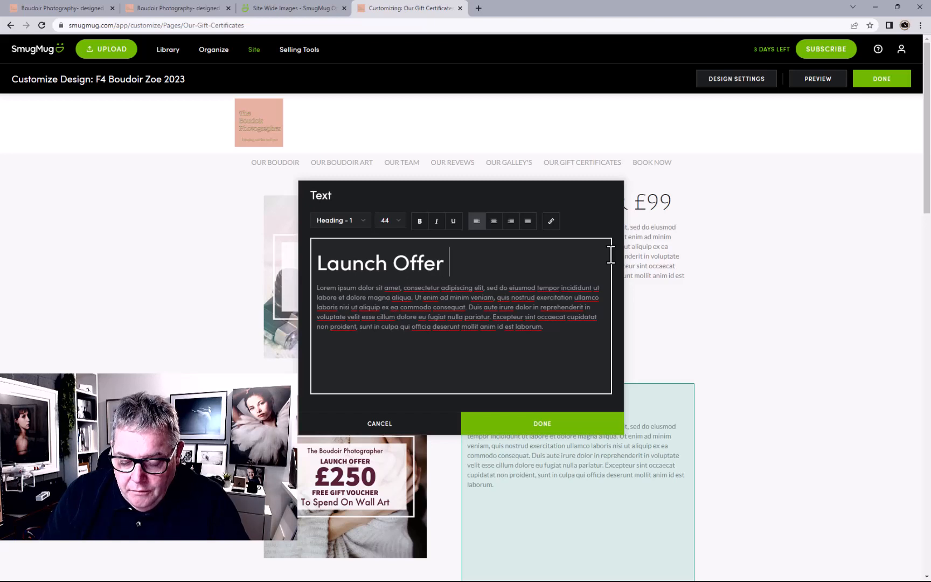
text(D)
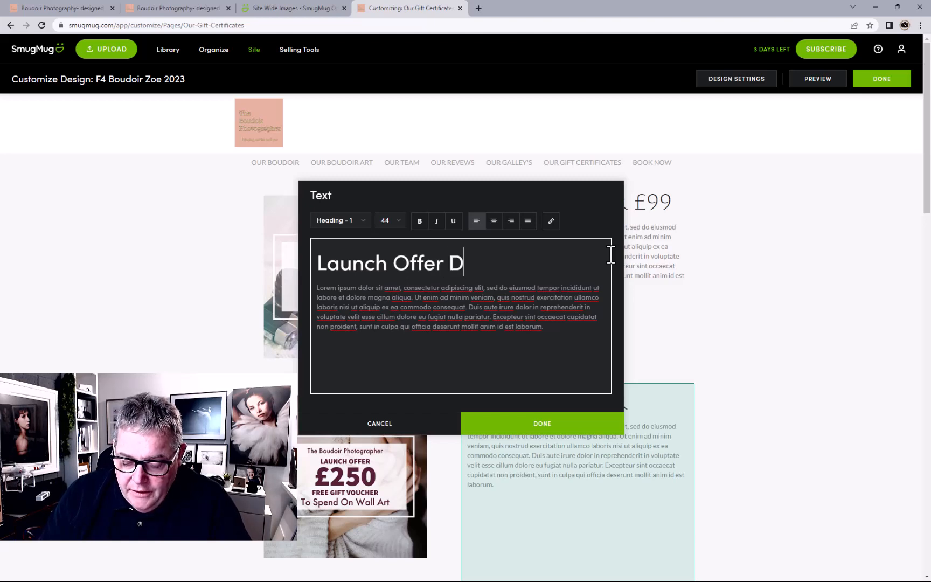
text(iva £)
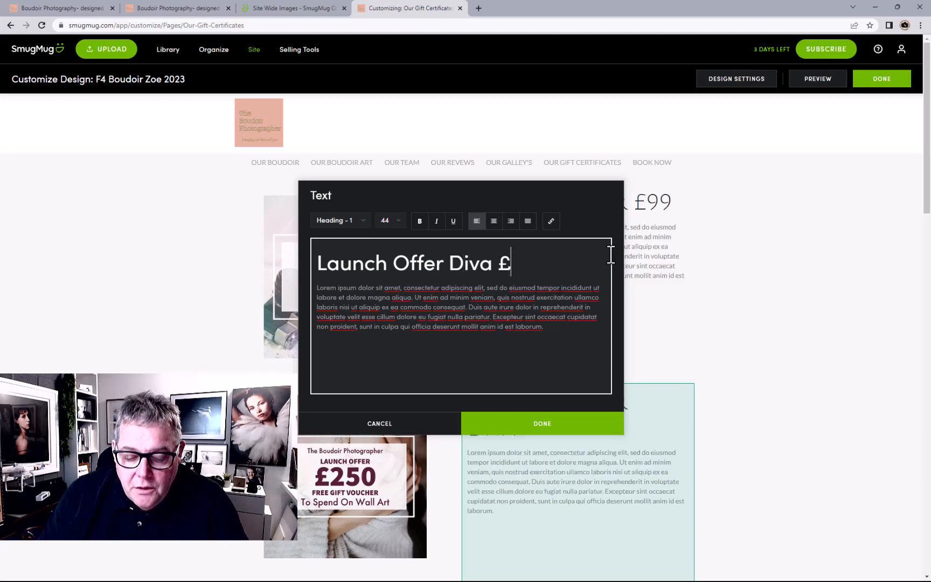
text(250)
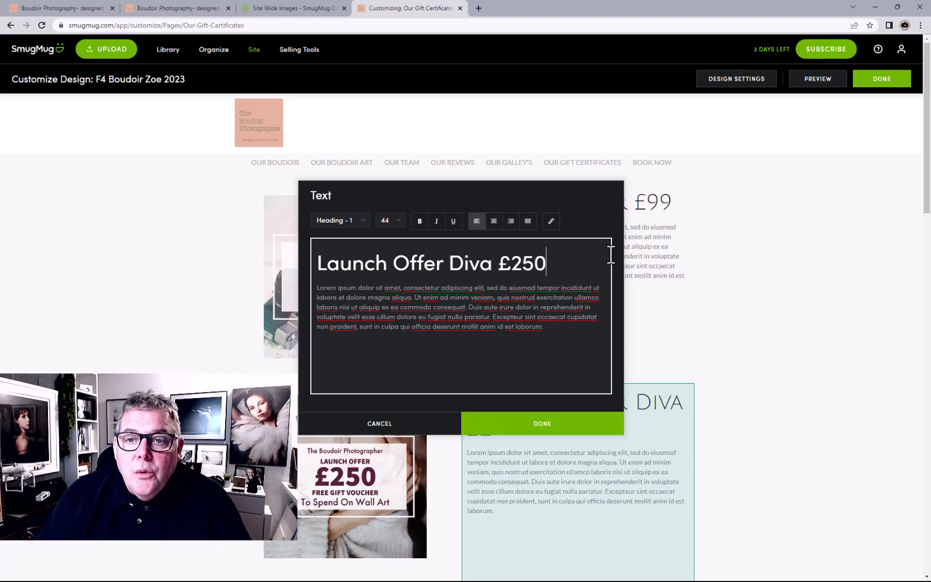
click(510, 426)
- Place the first £500 voucher from the Vouchers 2023 gallery in the photo block beside Service/Product 3
scroll(541, 412, down, 5)
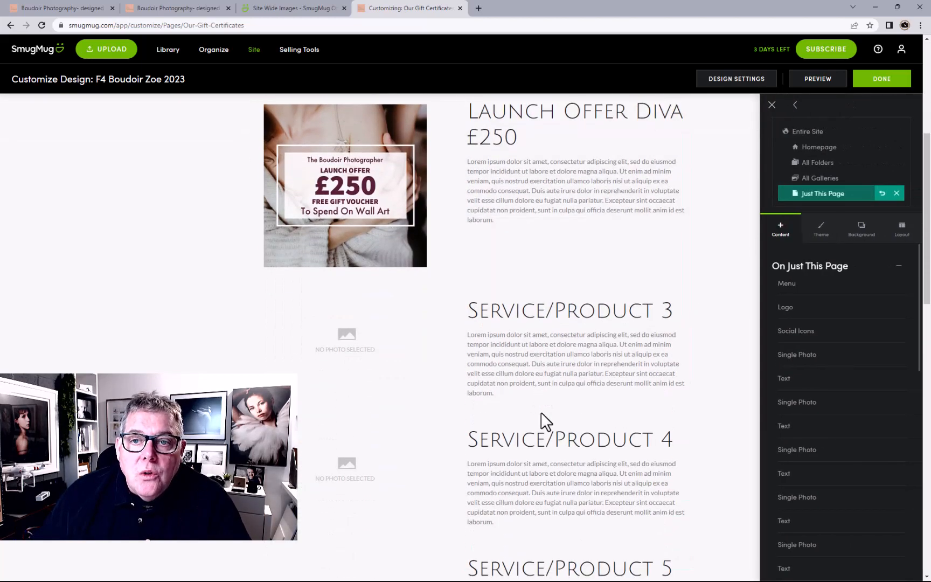
click(384, 379)
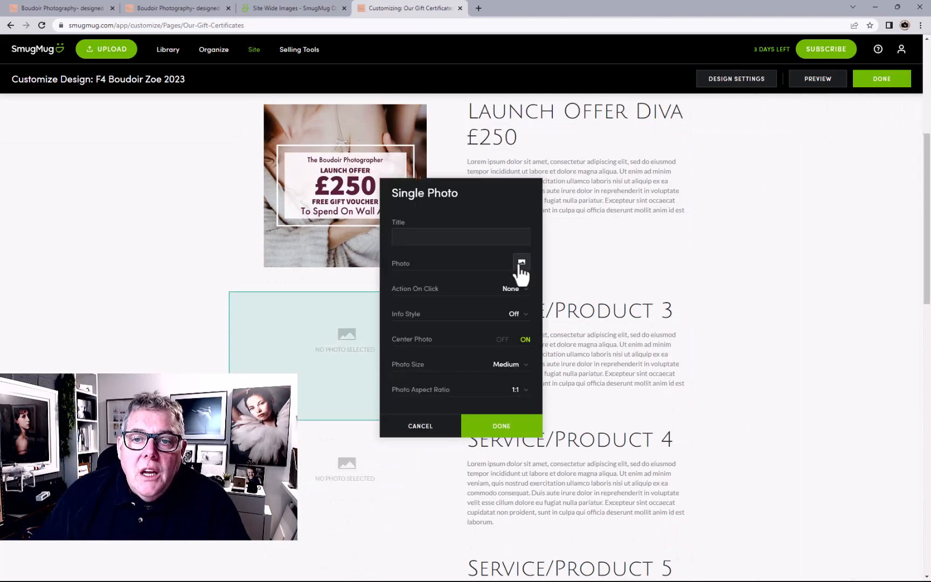
click(520, 263)
click(390, 172)
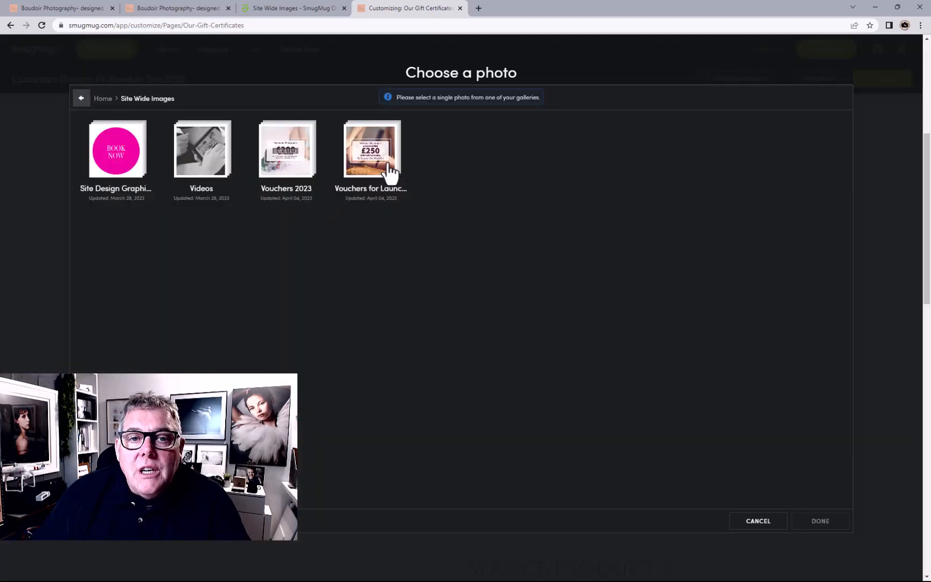
click(382, 173)
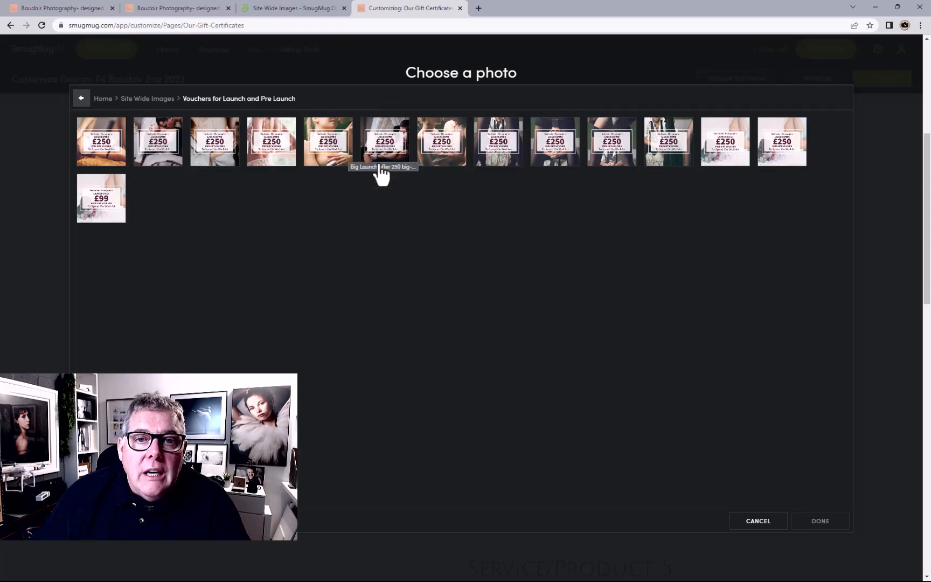
click(145, 102)
click(291, 154)
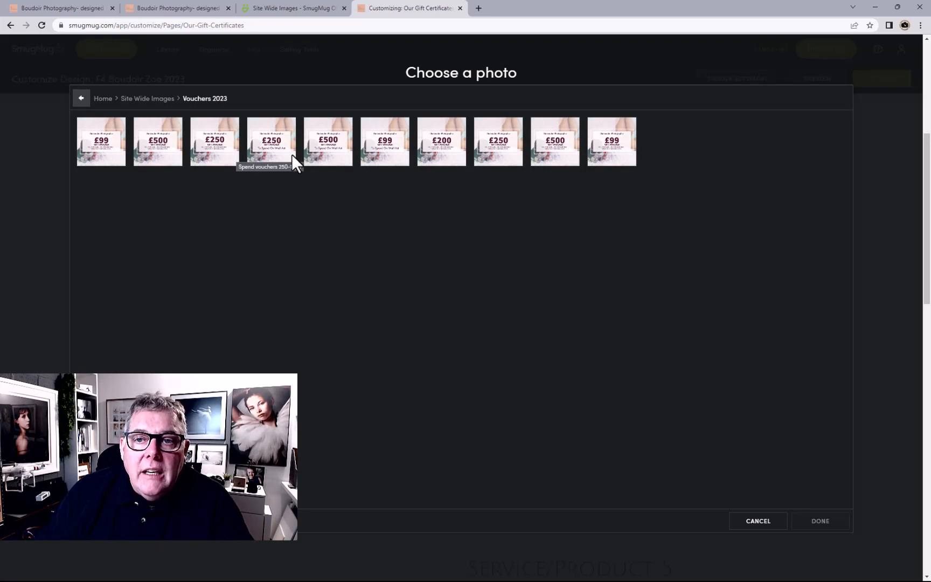
click(162, 154)
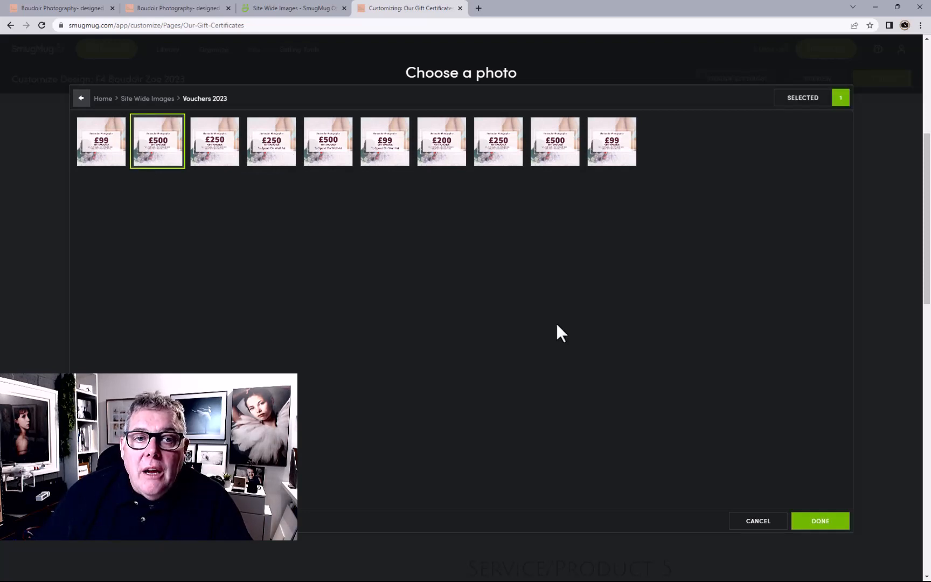
click(844, 519)
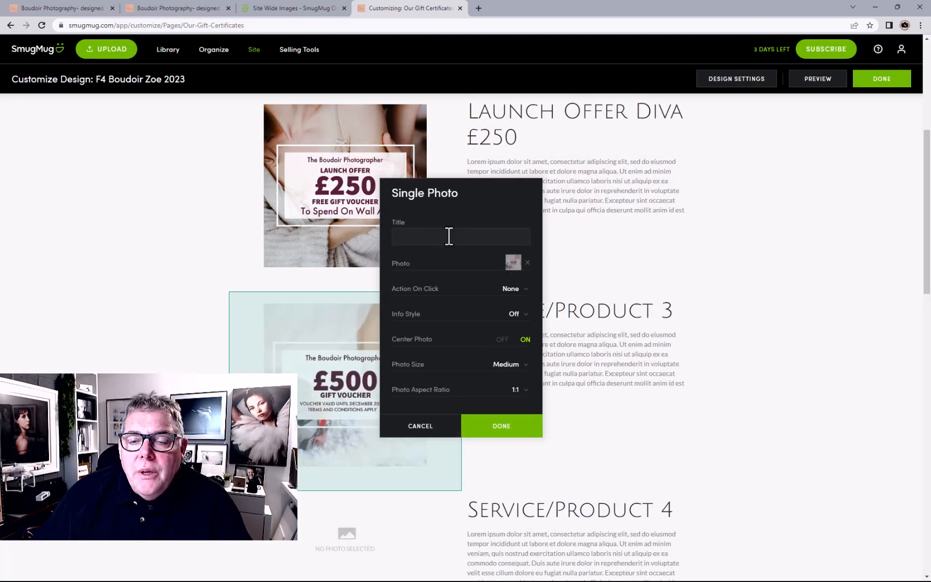
click(511, 437)
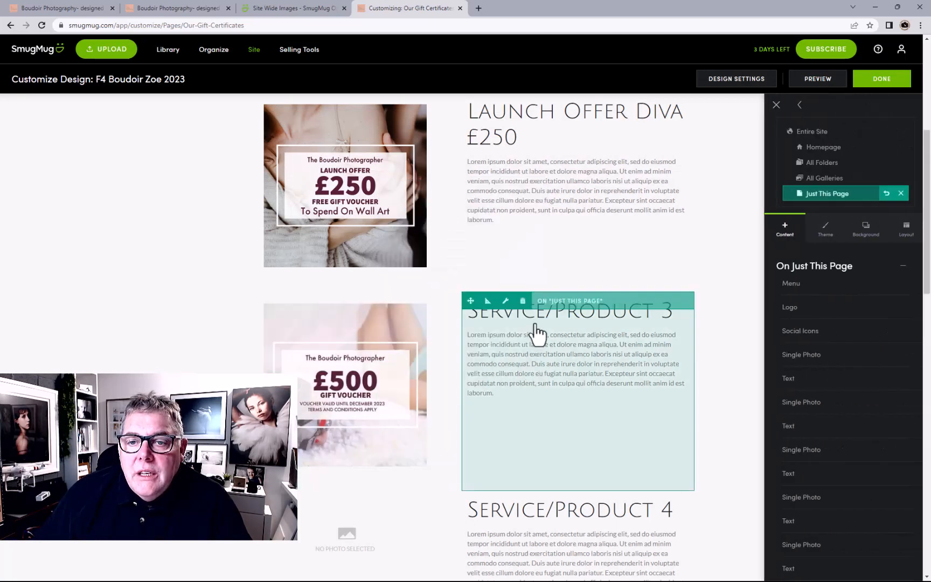
- Replace the heading "Service/Product 3" with "Viva 500 - £500" in the third text block
double_click(537, 331)
drag(322, 264, 550, 262)
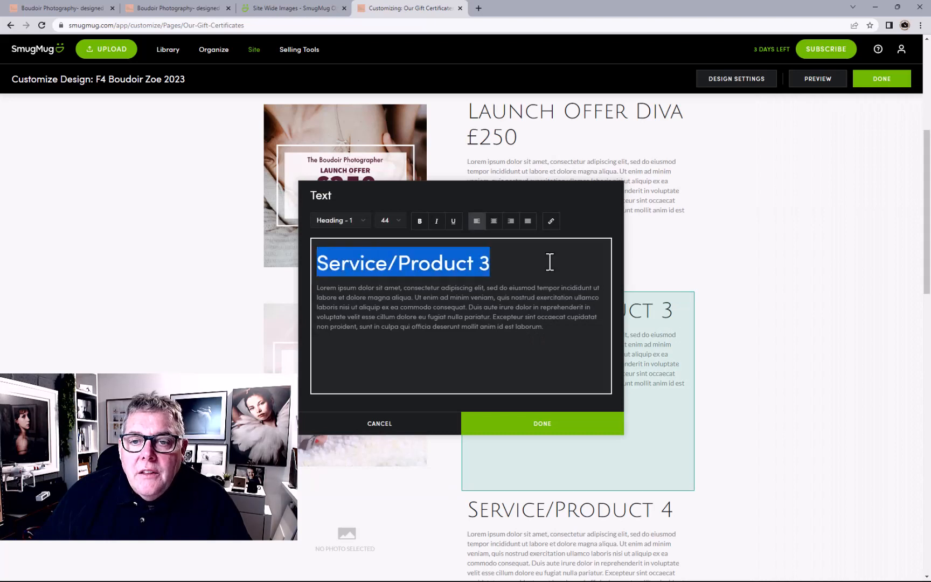
text(Viv)
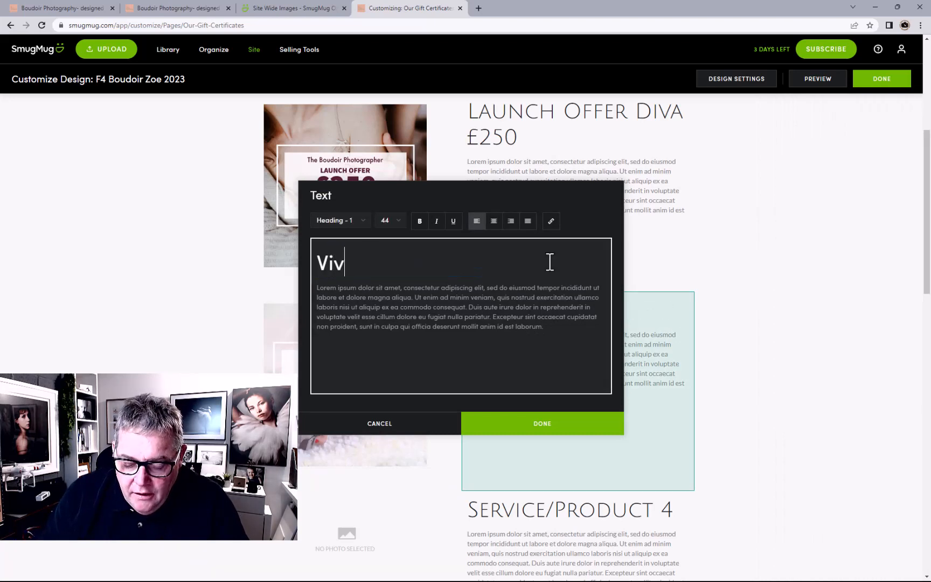
text(a 500)
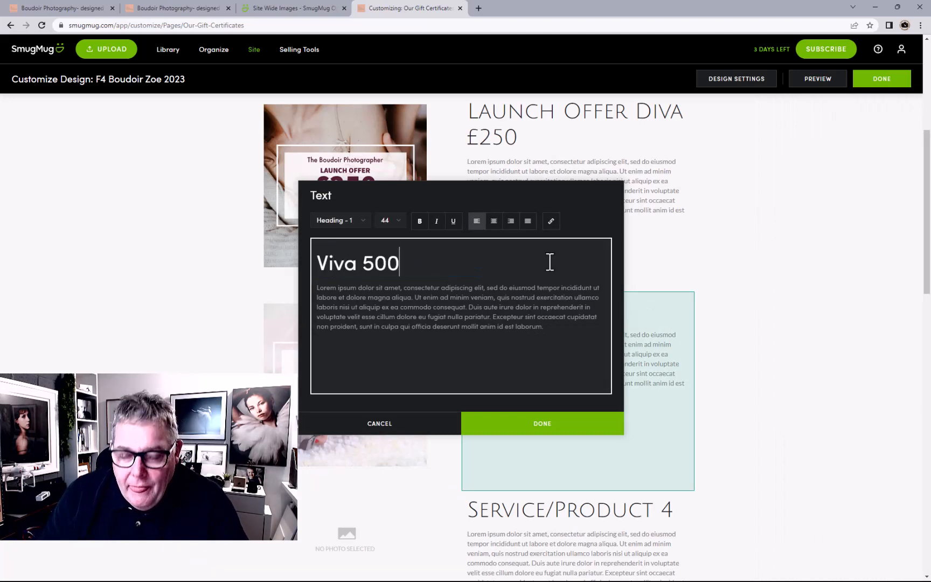
text( - )
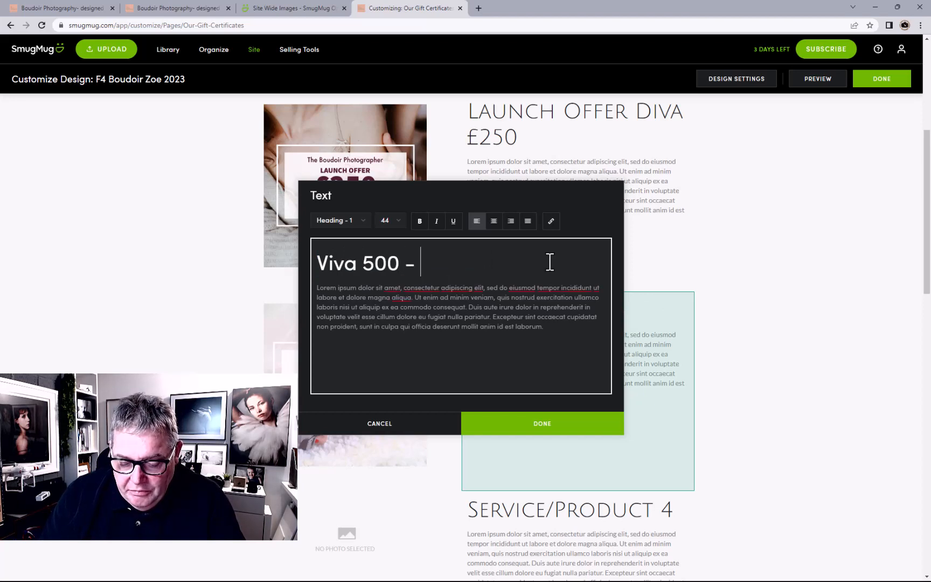
text(£500)
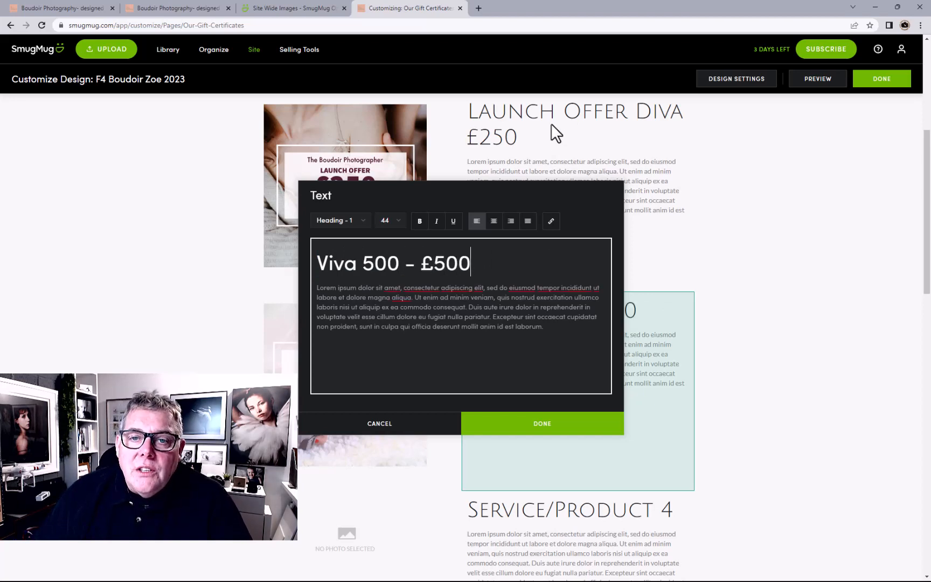
drag(478, 201, 644, 234)
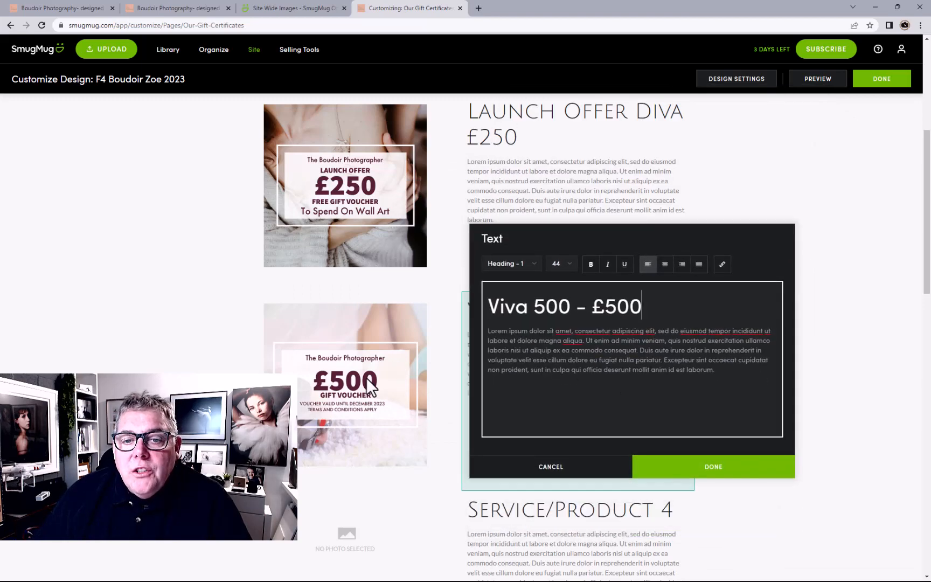
click(669, 467)
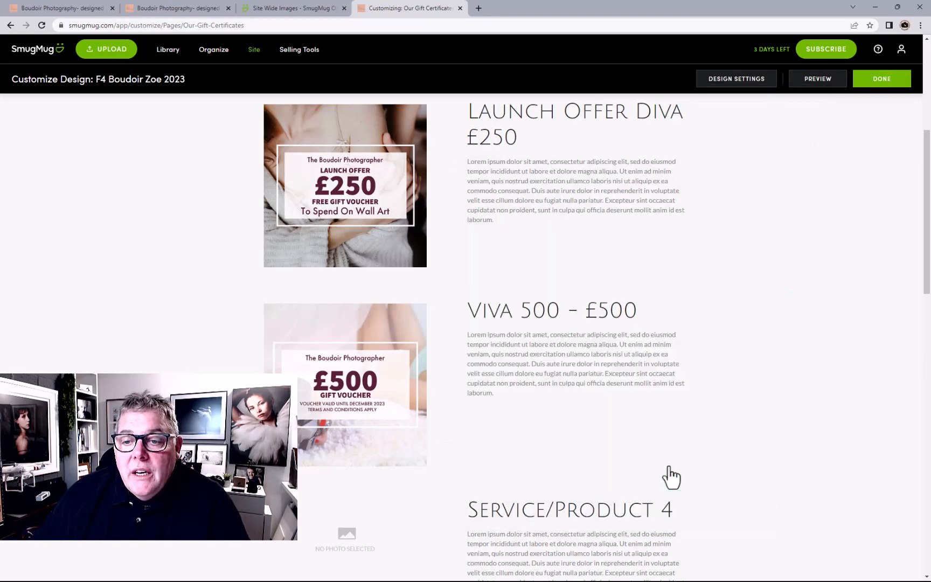
- Review the three voucher offers and the remaining placeholder blocks on the gift certificates page
scroll(658, 470, up, 5)
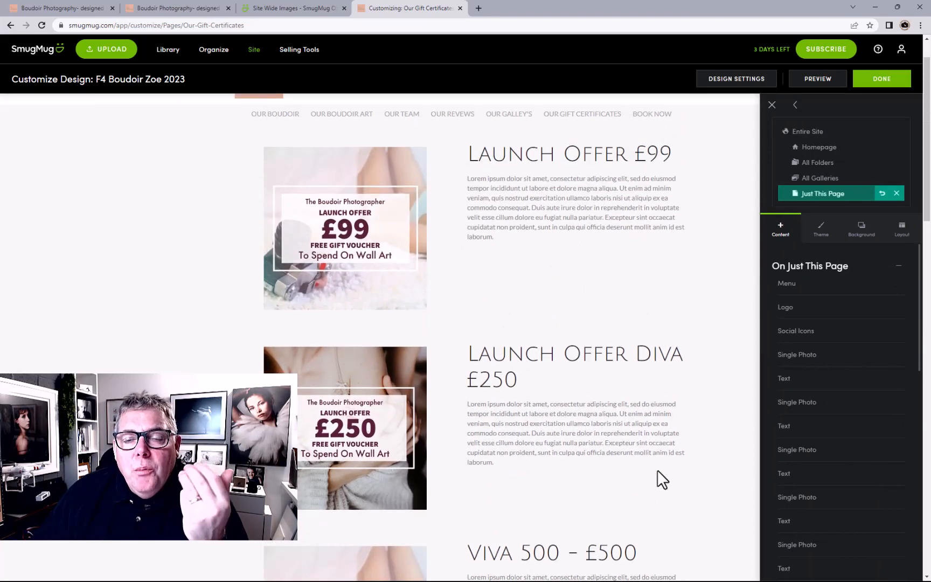
scroll(658, 470, down, 3)
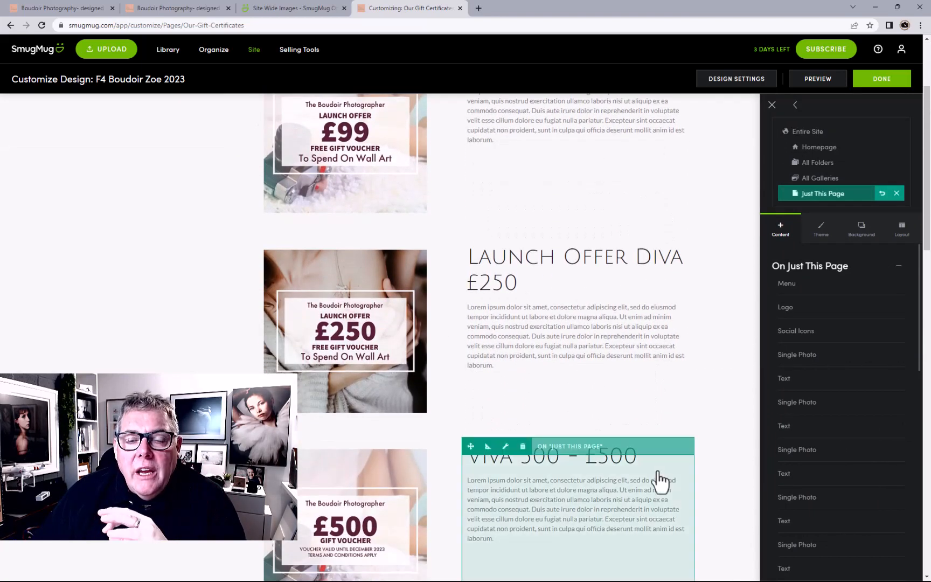
scroll(662, 482, down, 2)
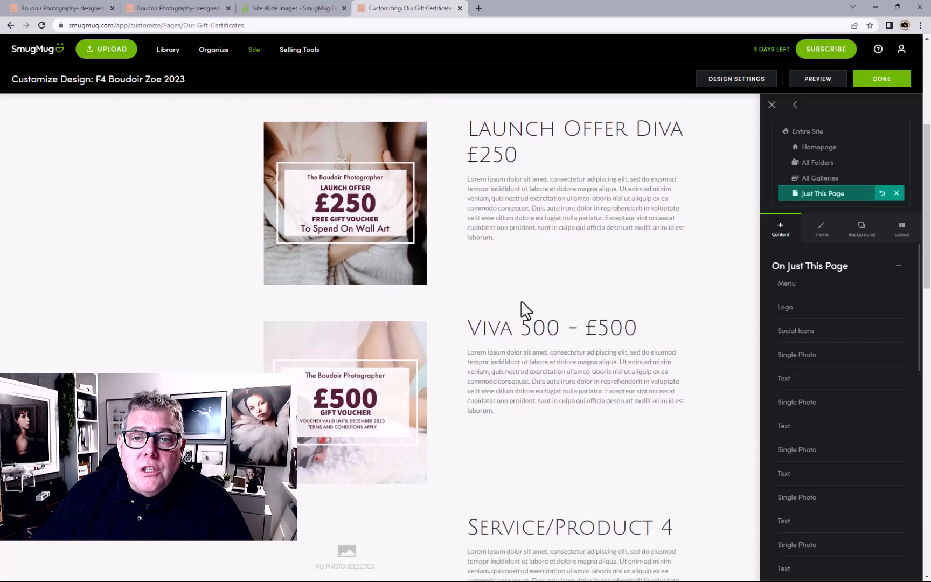
scroll(521, 301, up, 5)
scroll(405, 267, down, 6)
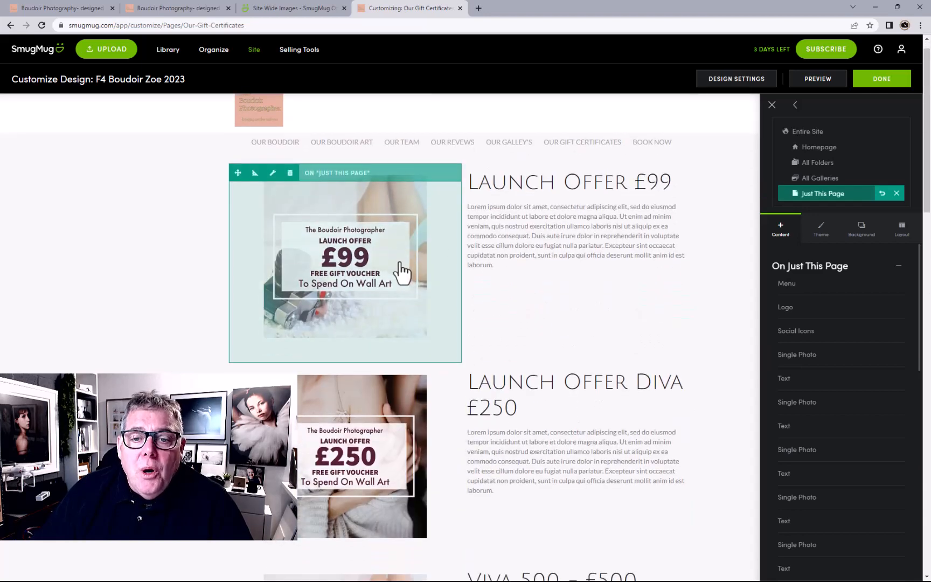
scroll(370, 437, down, 4)
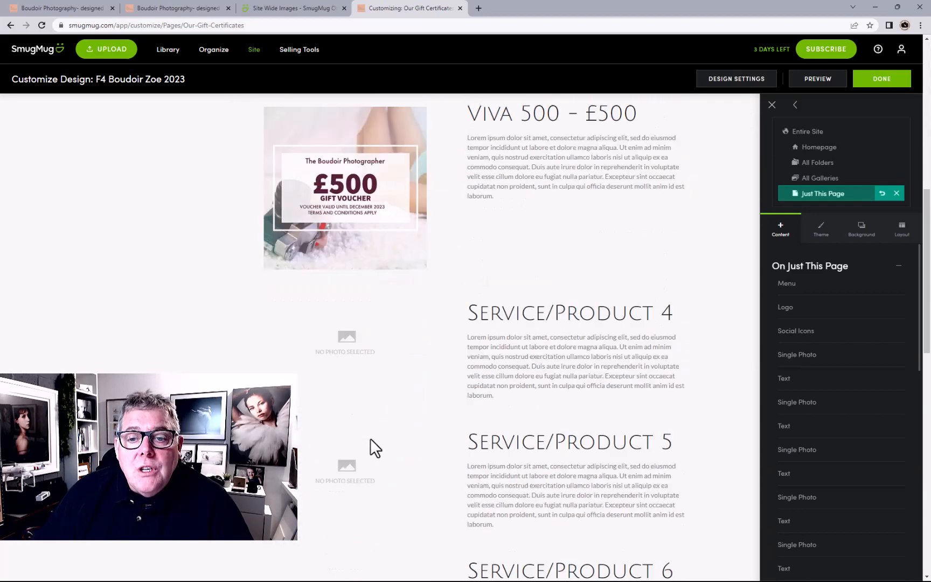
scroll(371, 439, up, 2)
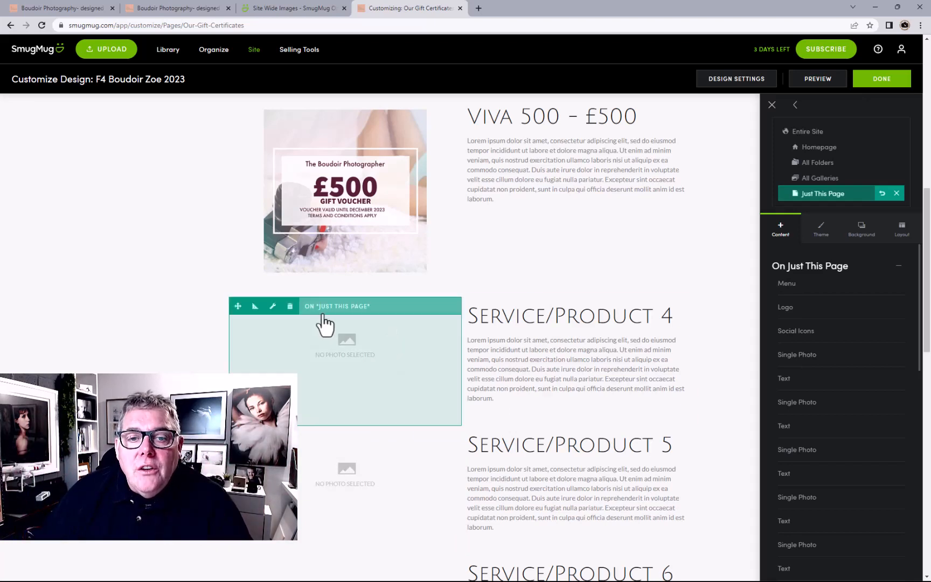
- Delete the empty photo block beside Service/Product 4 and the Service/Product 4 text block
click(290, 306)
click(500, 350)
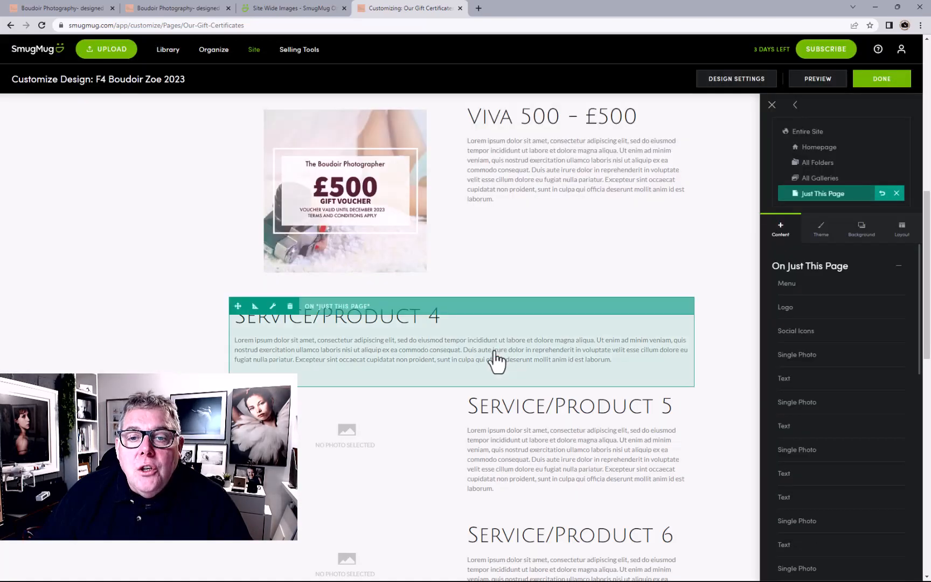
click(290, 307)
click(497, 355)
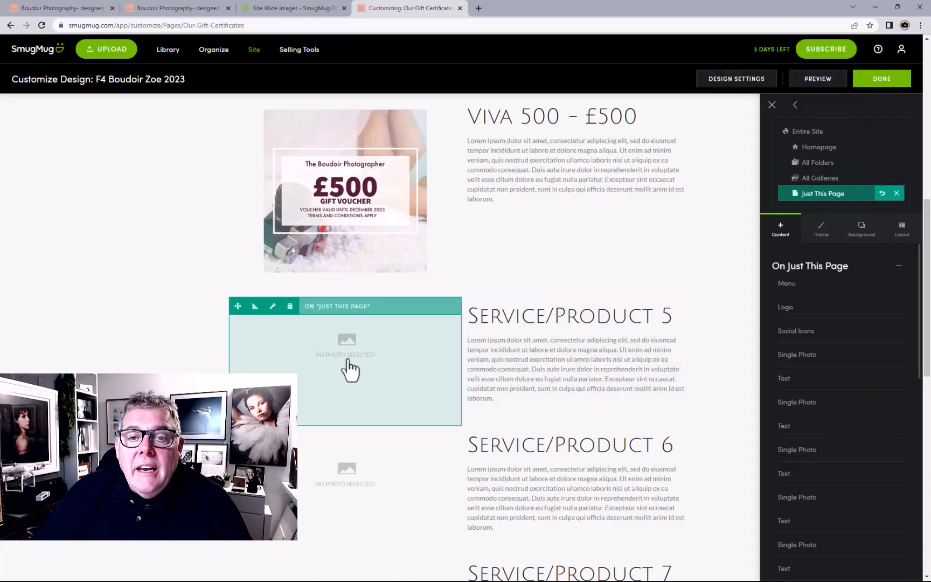
- Delete the empty photo block beside Service/Product 5 and the Service/Product 5 text block
click(290, 306)
click(490, 353)
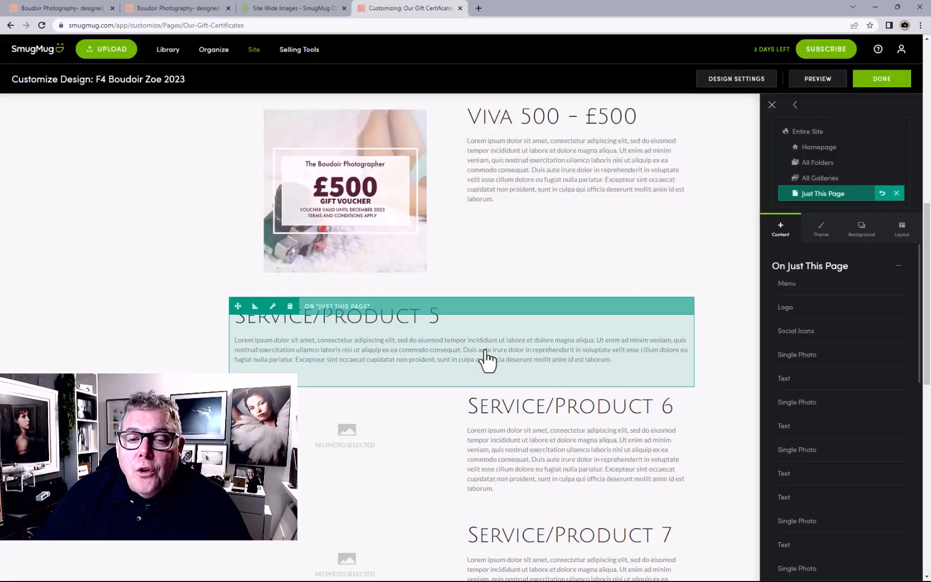
click(290, 306)
click(414, 351)
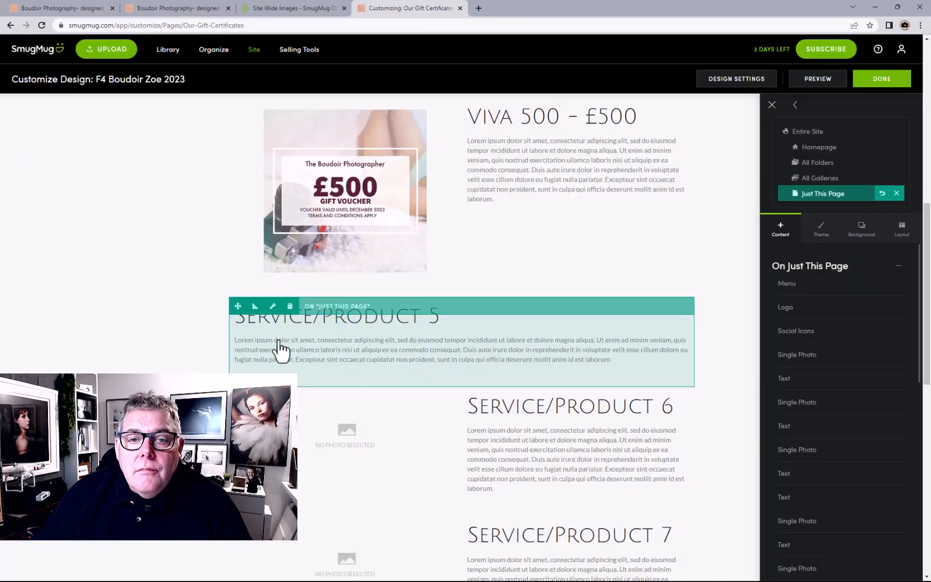
click(290, 306)
click(523, 369)
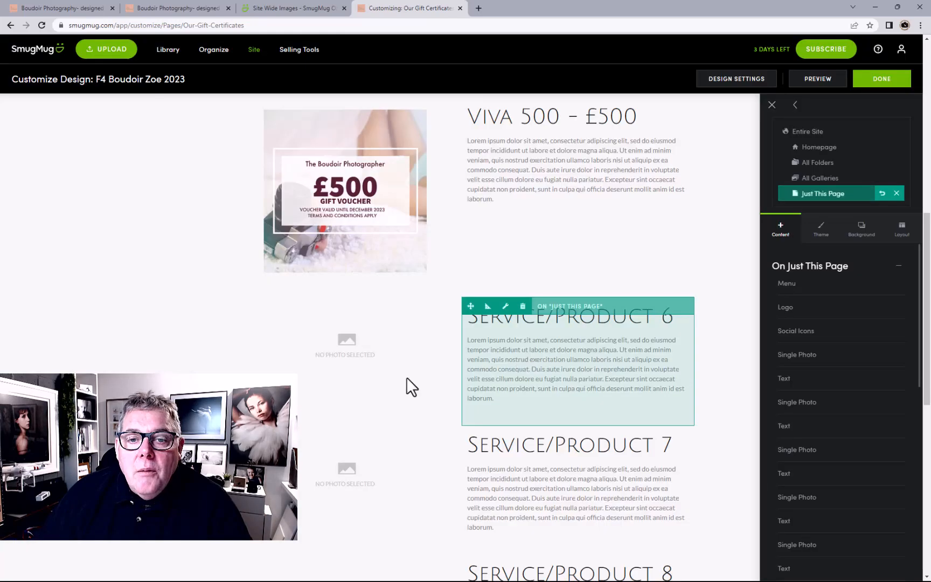
- Fill the empty photo block beside Service/Product 6 with the plain £250 gift voucher from the Vouchers 2023 gallery
click(390, 381)
click(521, 263)
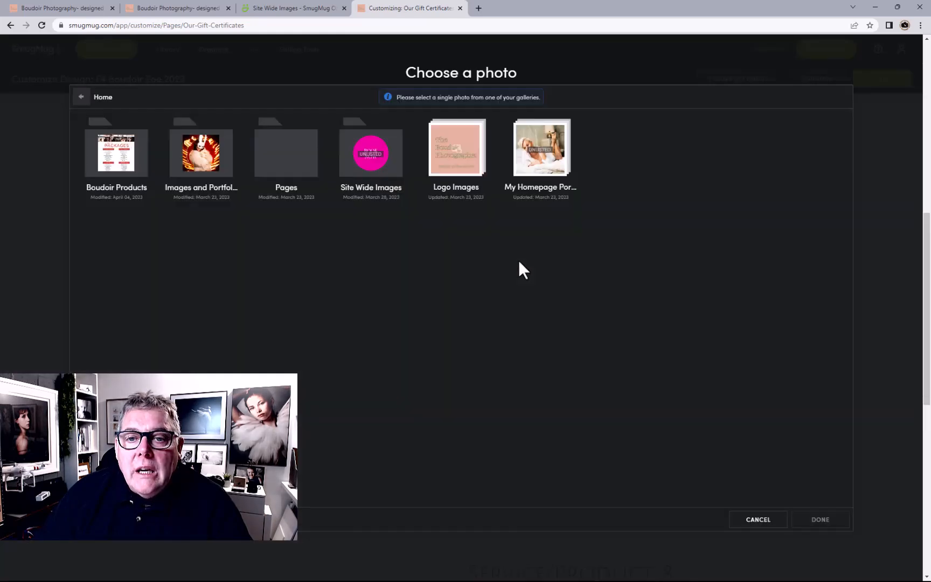
click(348, 161)
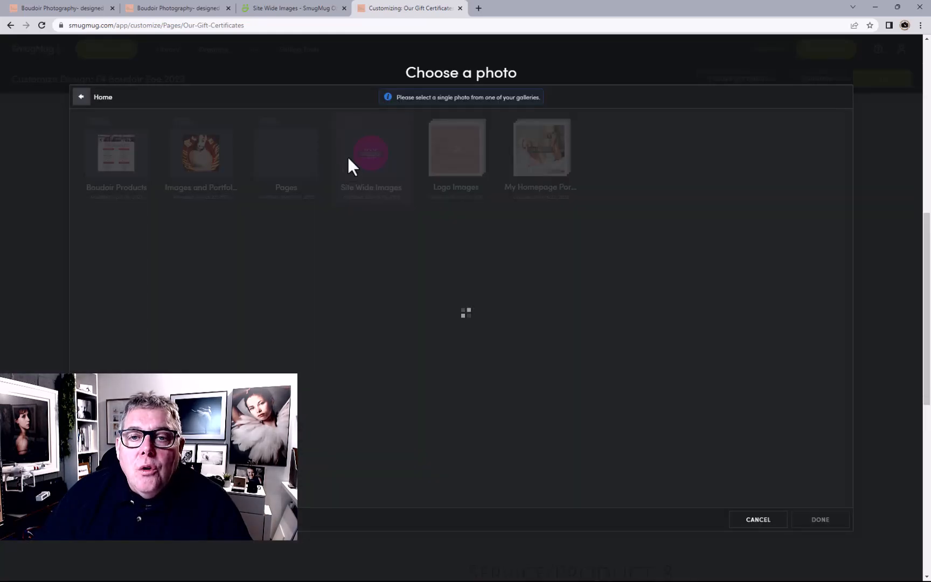
click(295, 163)
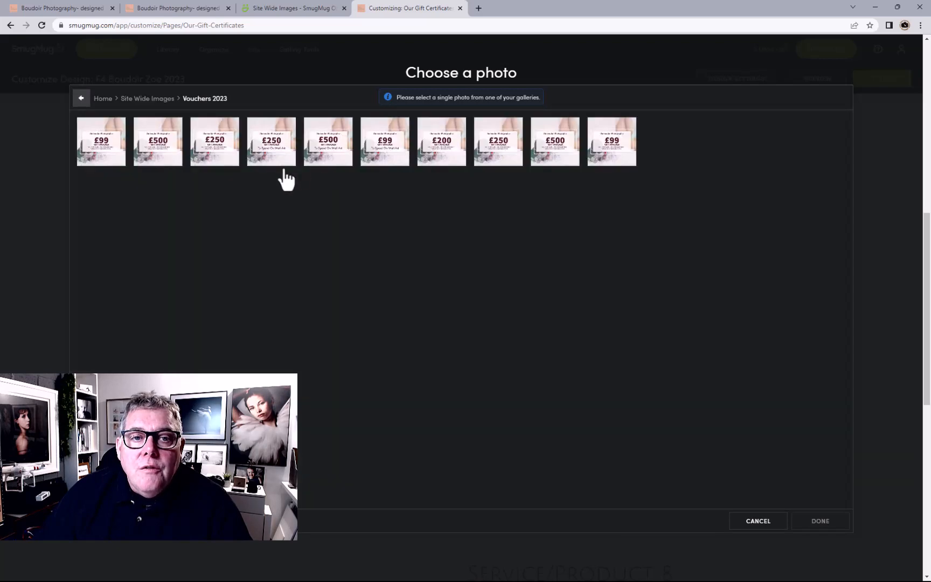
click(216, 158)
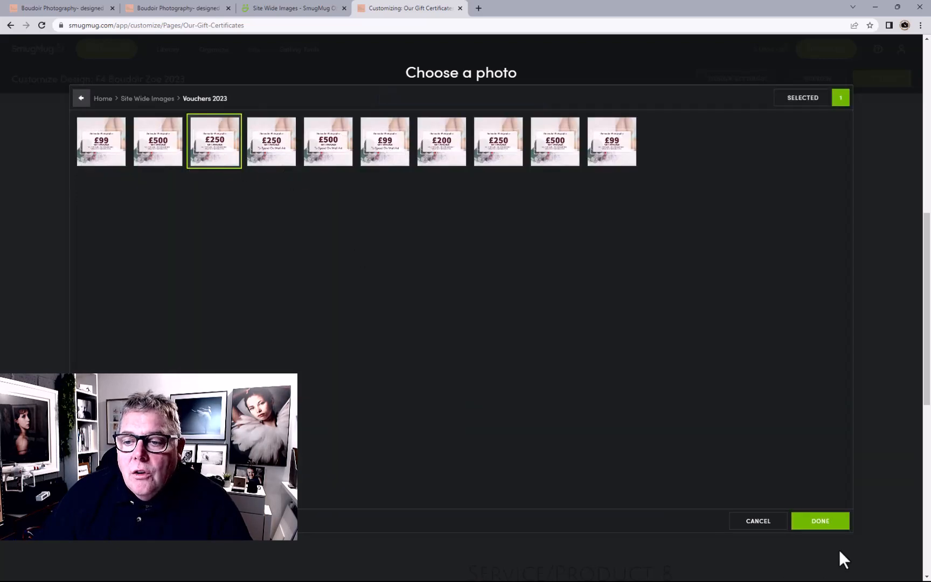
click(825, 521)
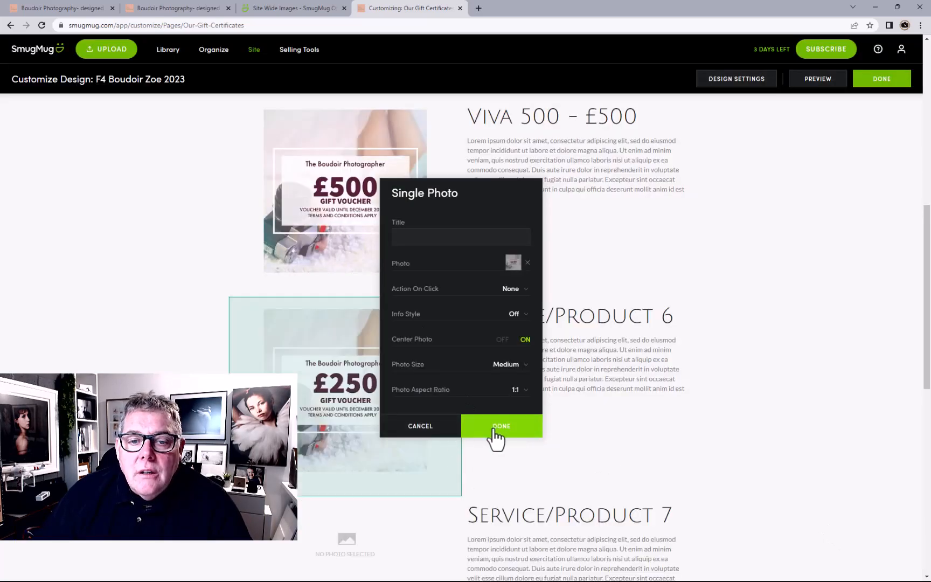
click(495, 427)
- Fill the photo block beside Service/Product 7 with the eighth £250 launch offer image from the Vouchers for Launch and Pre Launch gallery
click(370, 546)
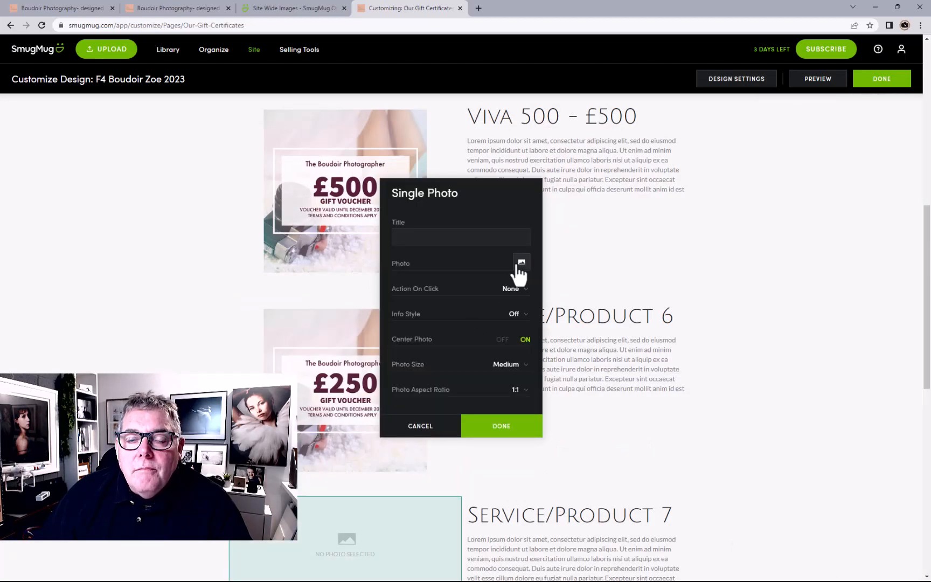
click(521, 263)
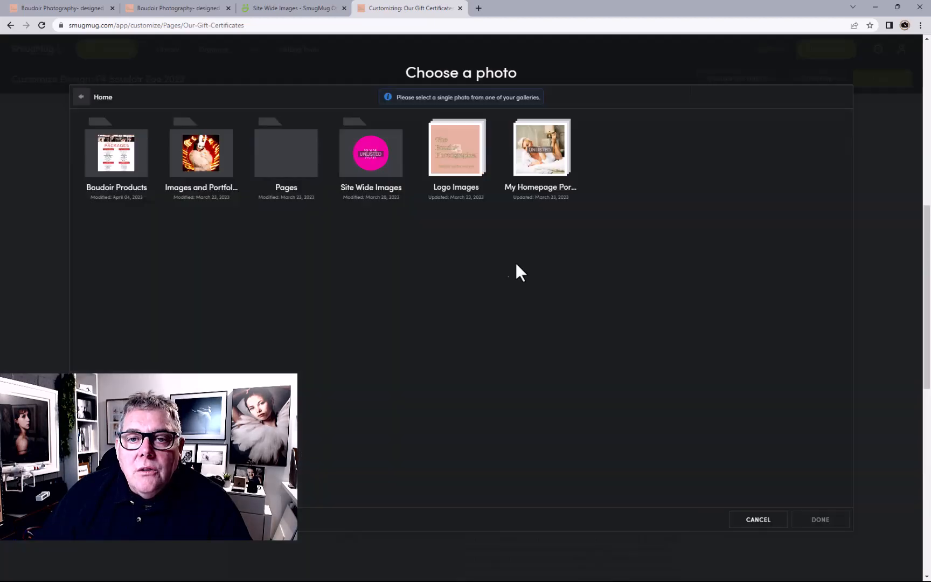
click(384, 157)
click(367, 162)
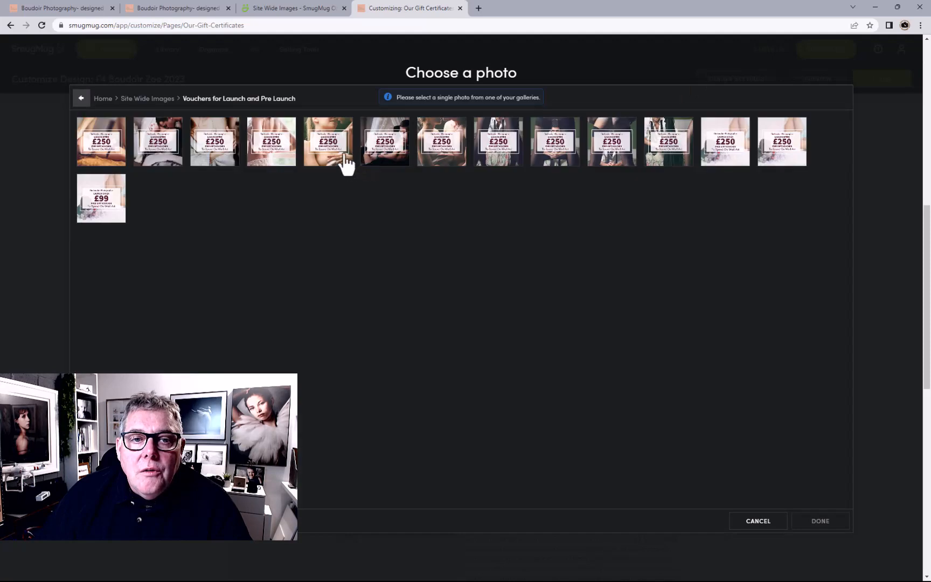
click(518, 147)
click(832, 523)
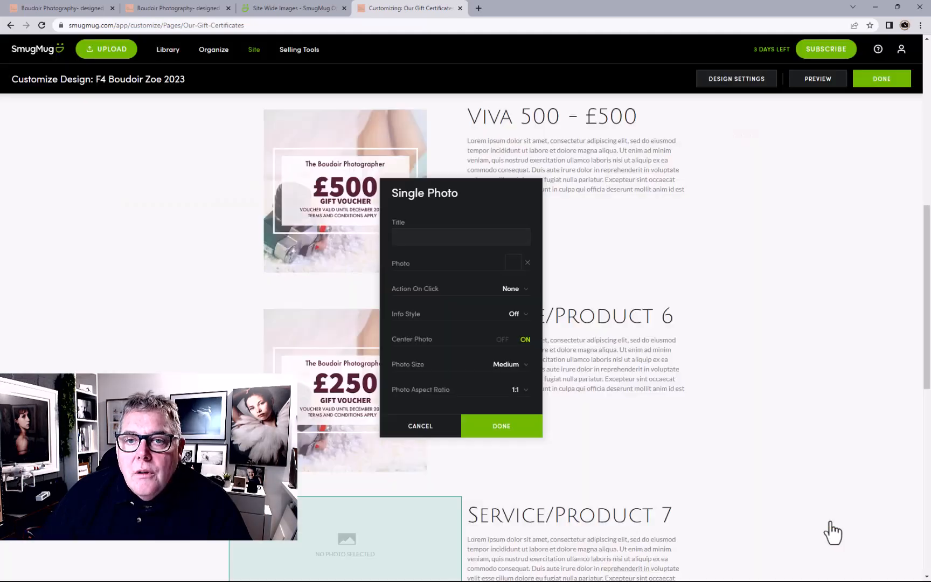
click(519, 432)
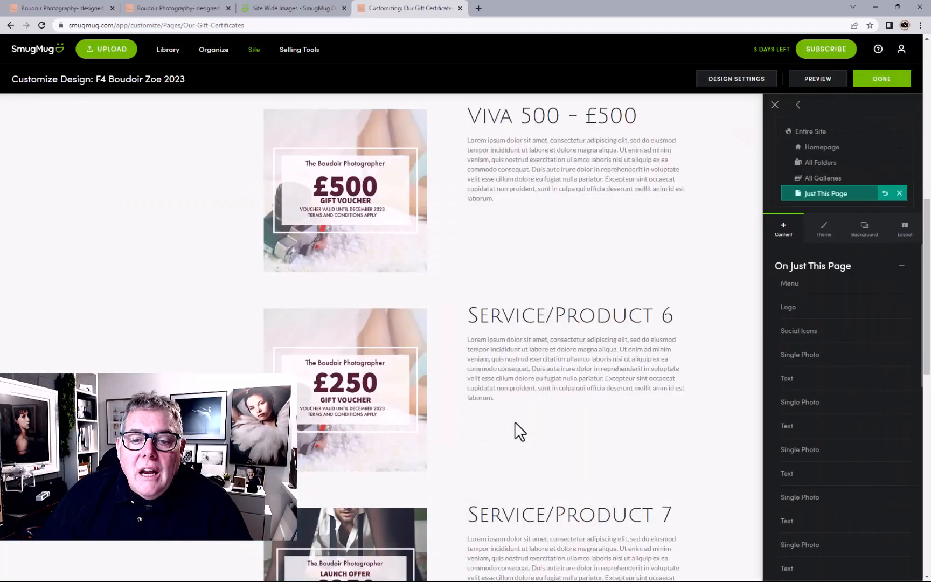
- Fill the empty photo block beside Service/Product 8 with the plain £500 gift voucher from the Vouchers 2023 gallery
scroll(514, 432, down, 4)
click(405, 499)
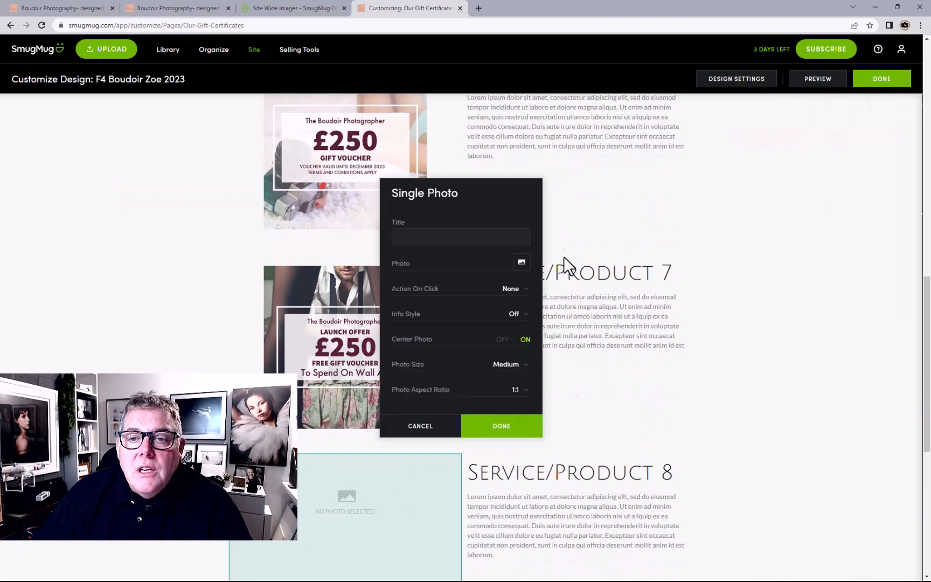
click(522, 263)
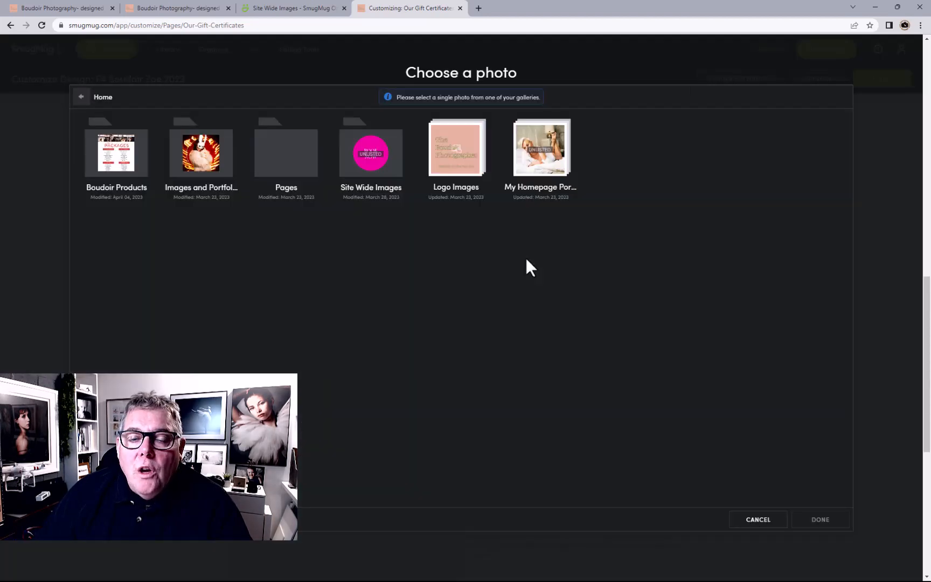
click(389, 171)
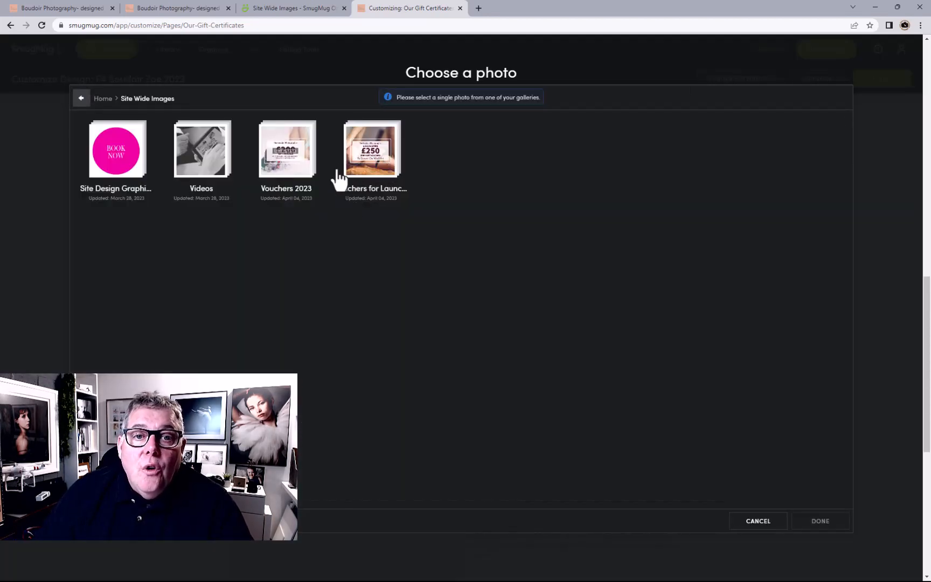
click(302, 174)
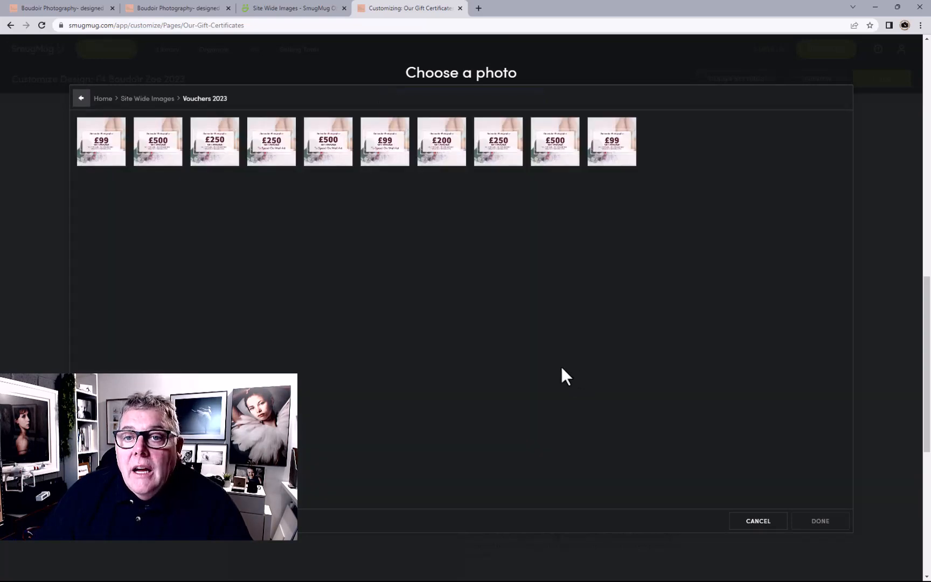
click(163, 148)
click(817, 523)
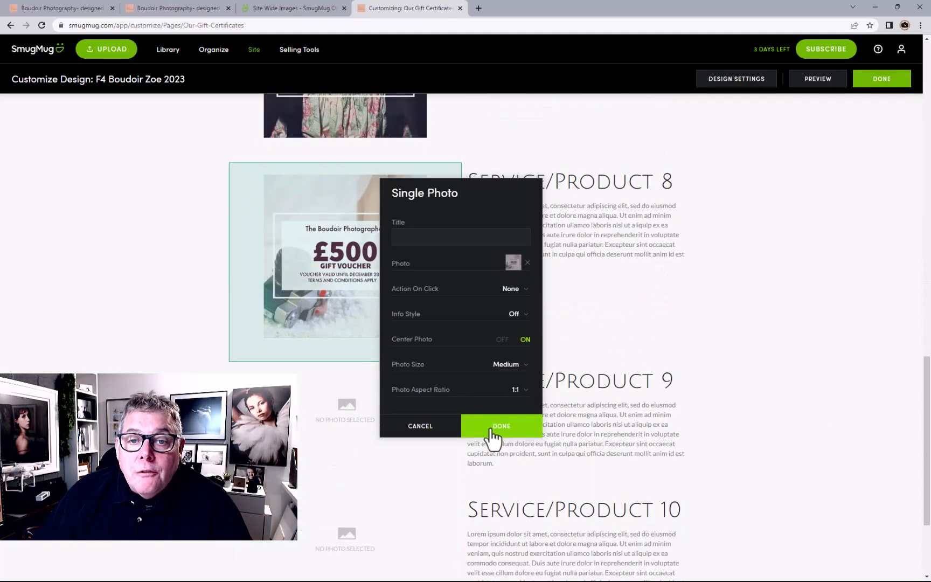
click(492, 431)
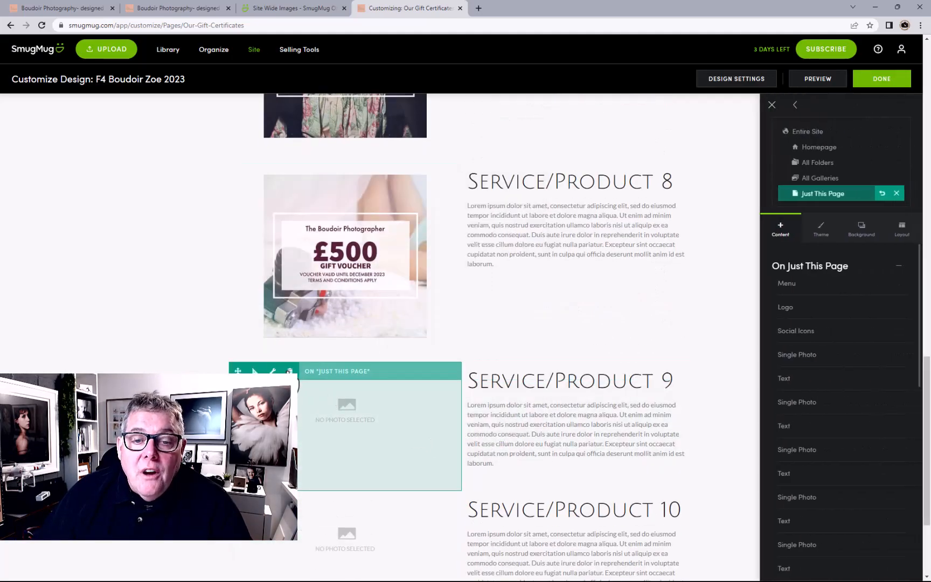
- Delete the empty photo block beside Service/Product 9 and the Service/Product 9 text block
click(289, 371)
click(520, 355)
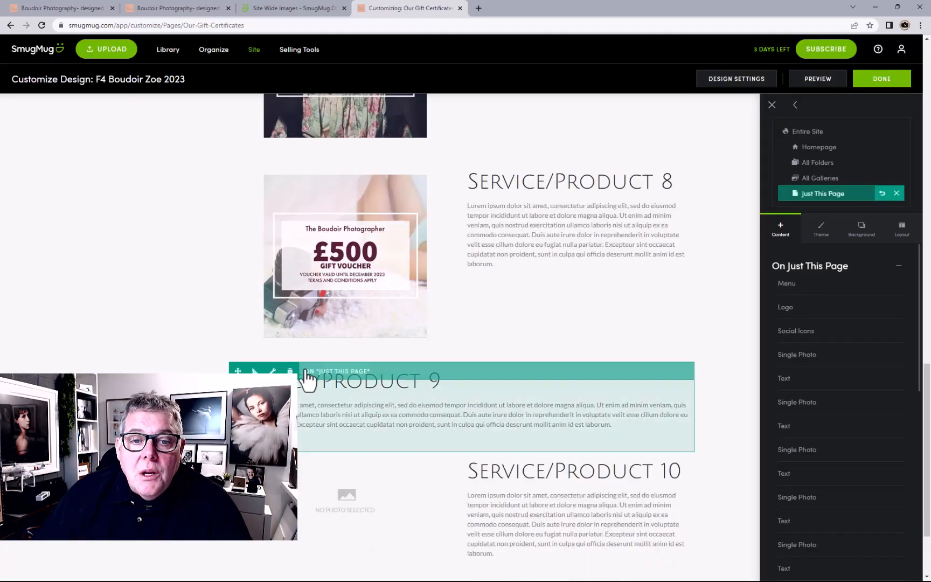
click(289, 371)
click(507, 357)
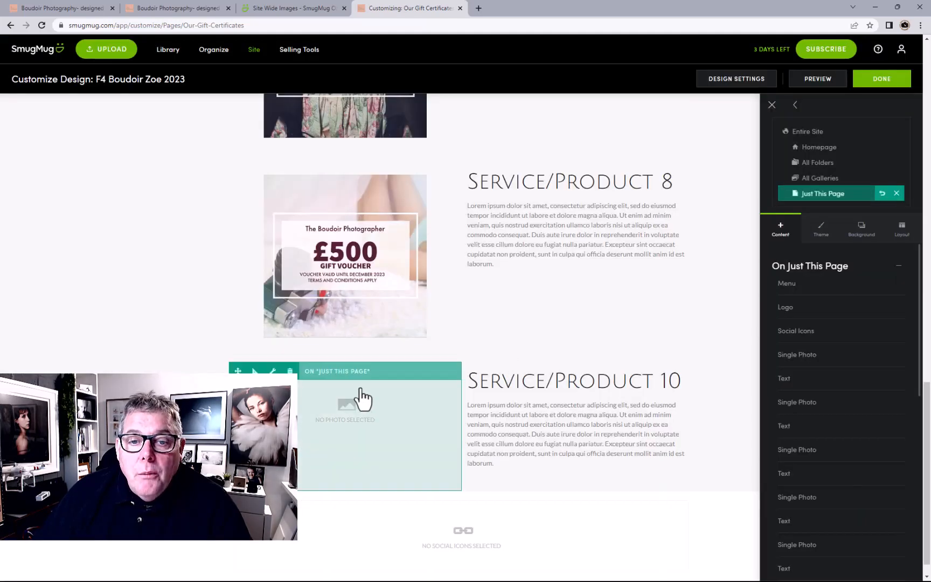
- Delete the empty photo block beside Service/Product 10 and the Service/Product 10 text block
click(291, 372)
click(519, 360)
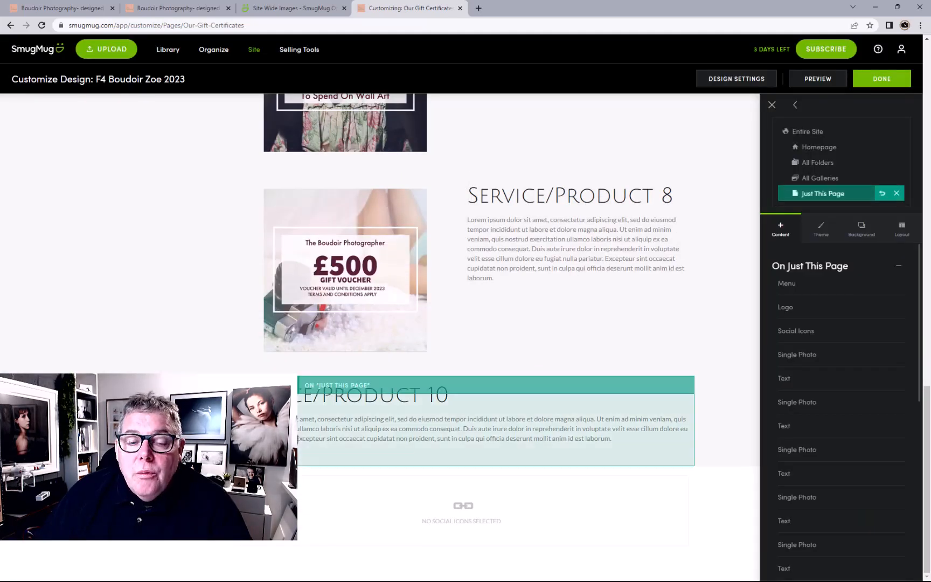
click(296, 394)
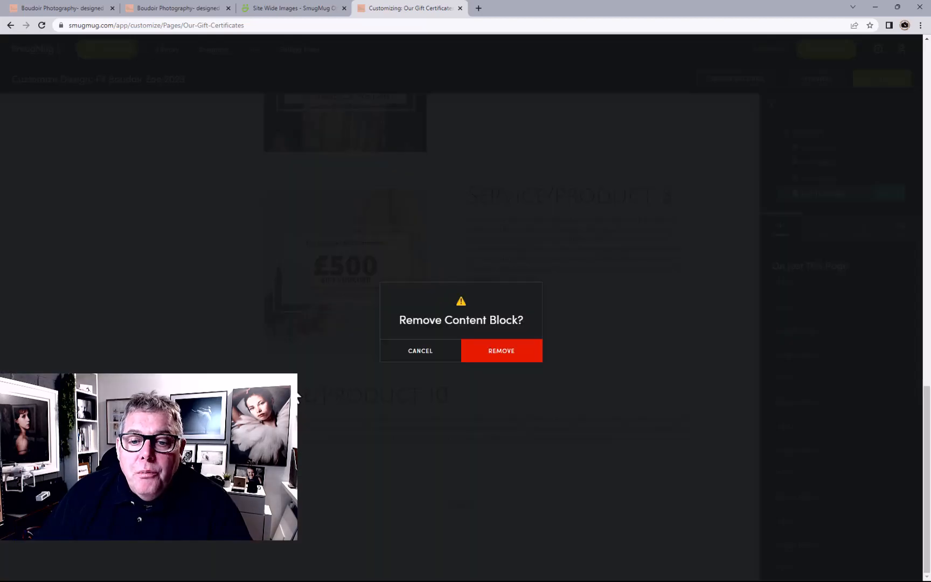
click(484, 336)
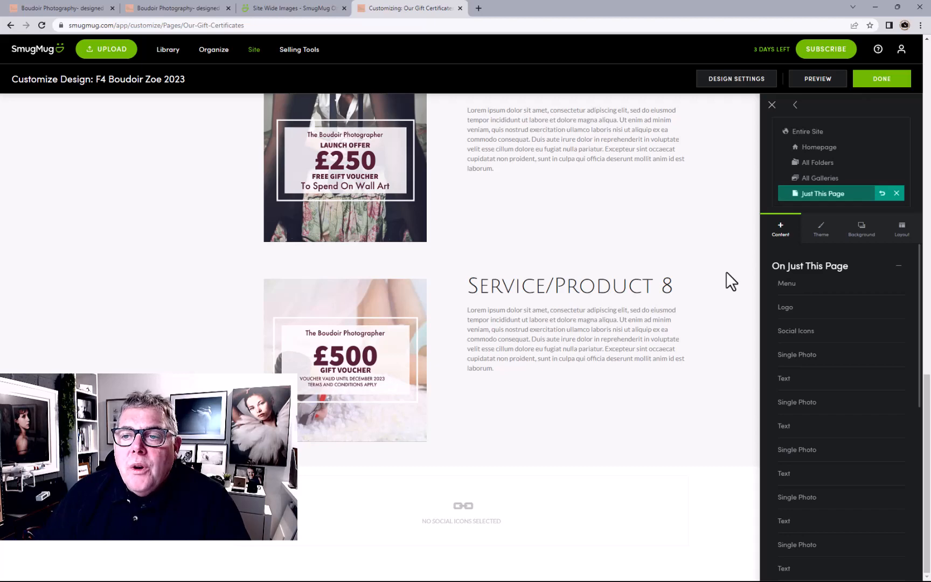
- Add a "BUY NOW" line below the description in the Launch Offer £99 text block, keeping the page in editing without publishing
scroll(558, 272, up, 10)
scroll(560, 275, up, 4)
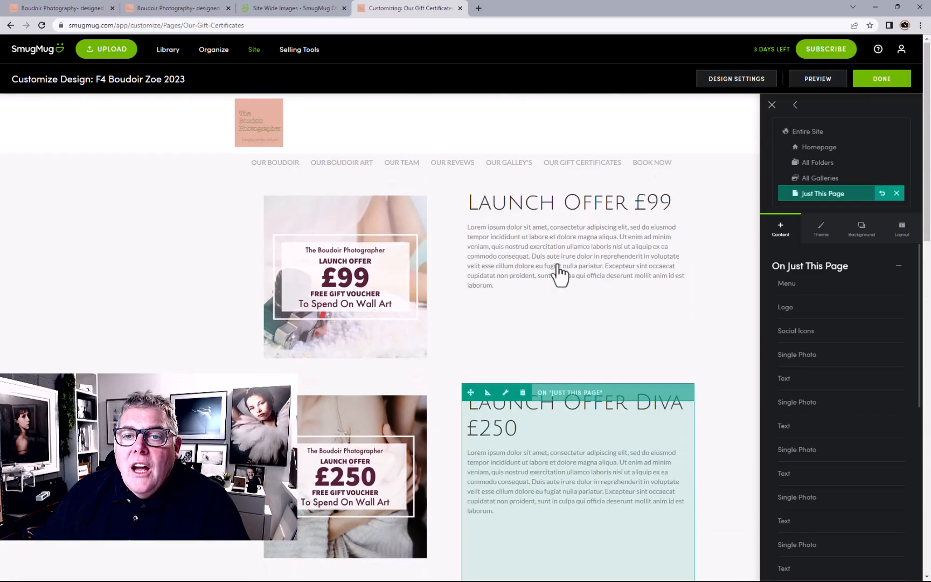
scroll(561, 276, down, 1)
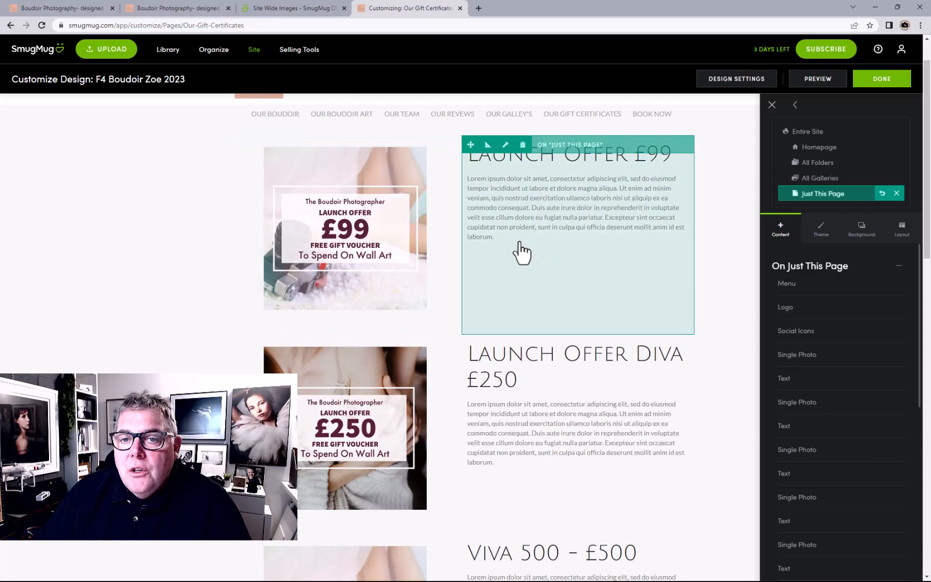
click(521, 253)
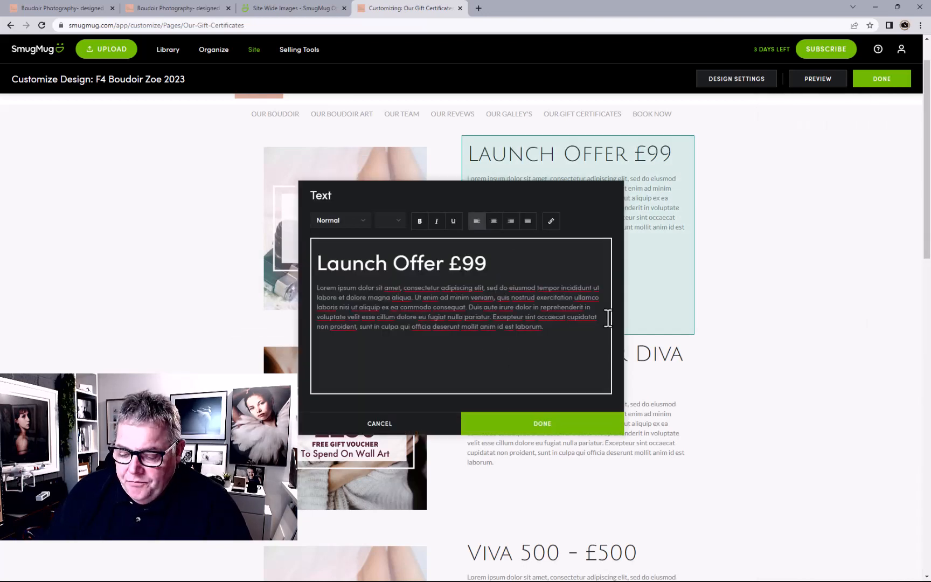
text(BUY NOW)
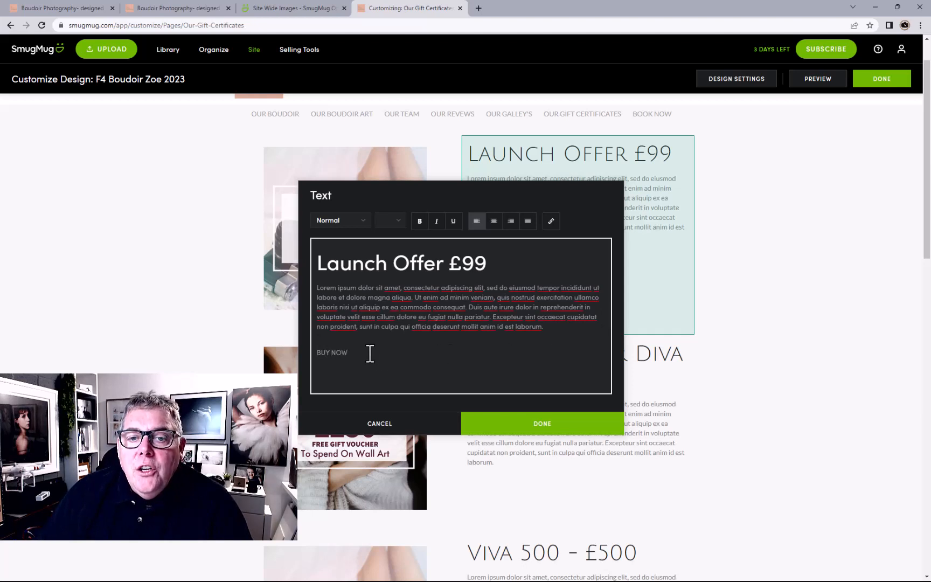
drag(370, 353, 314, 356)
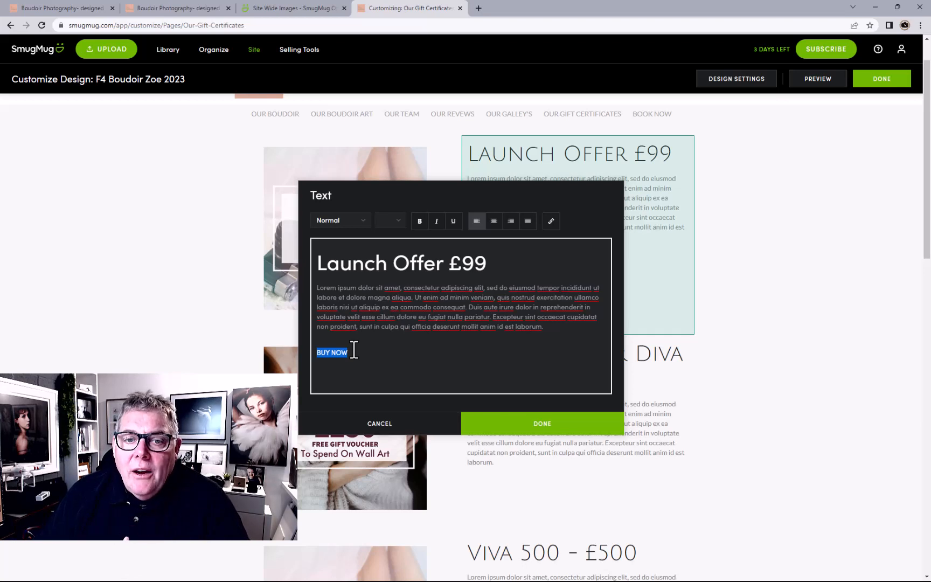
click(490, 431)
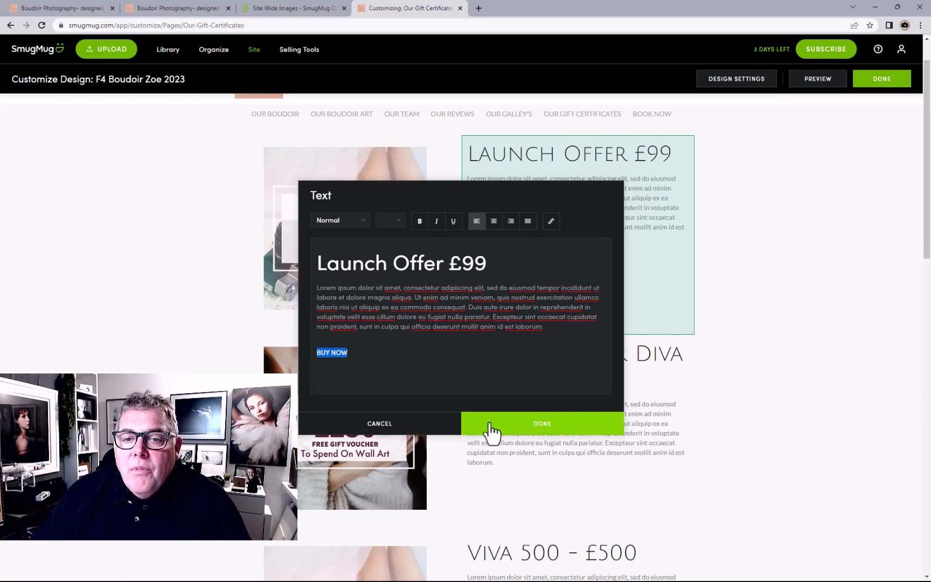
click(874, 81)
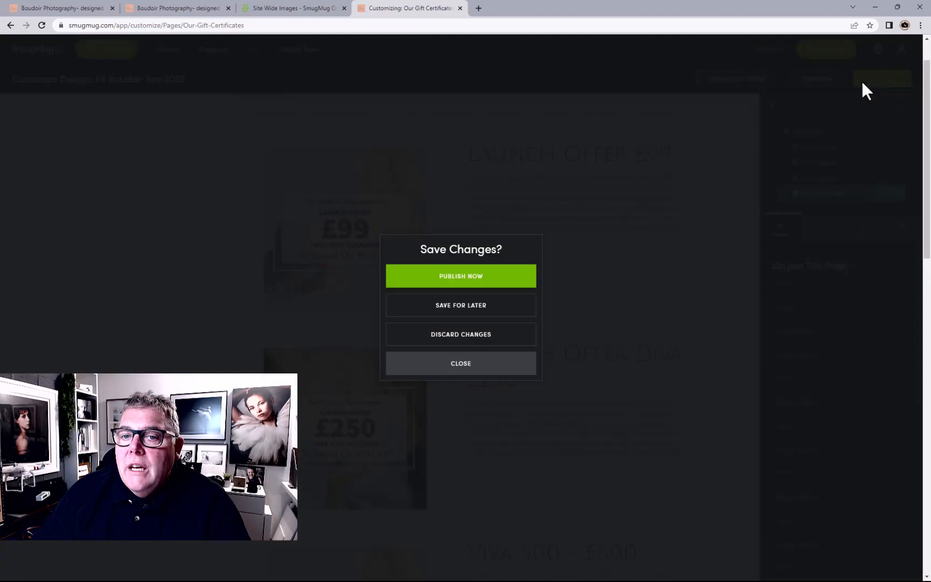
click(462, 369)
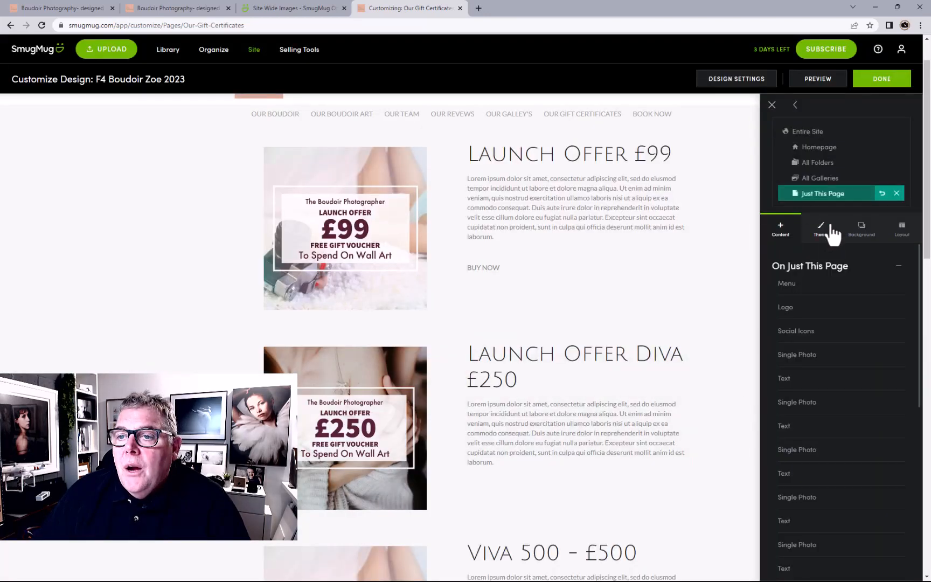
- Add a navigation button block beneath the Launch Offer £99 section with the text "Buy Launch Offer Voucher £99"
scroll(884, 264, up, 1)
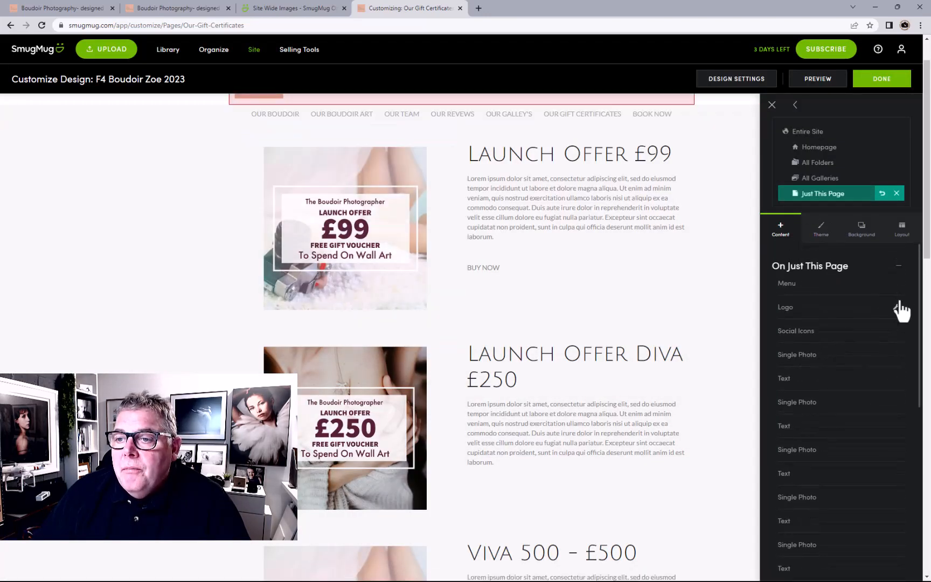
click(902, 266)
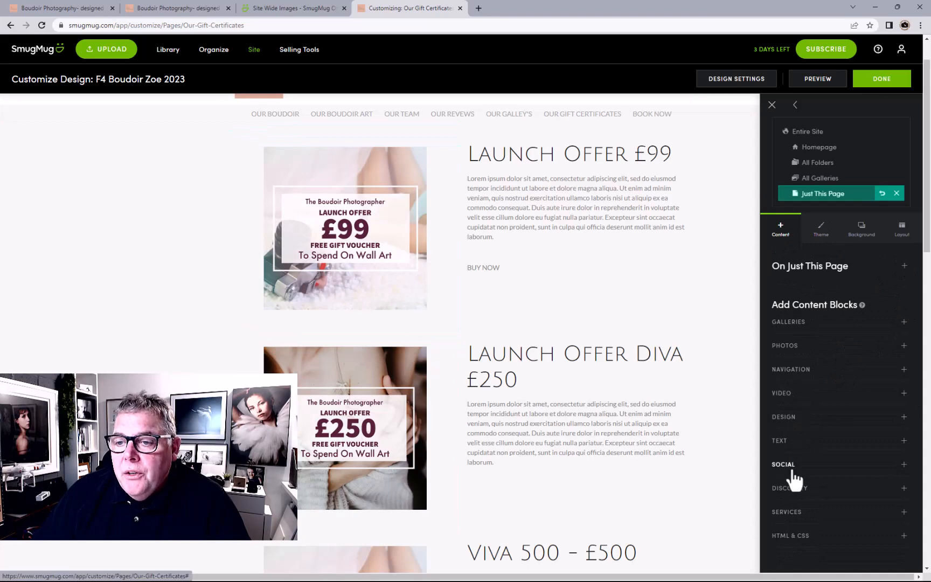
click(790, 372)
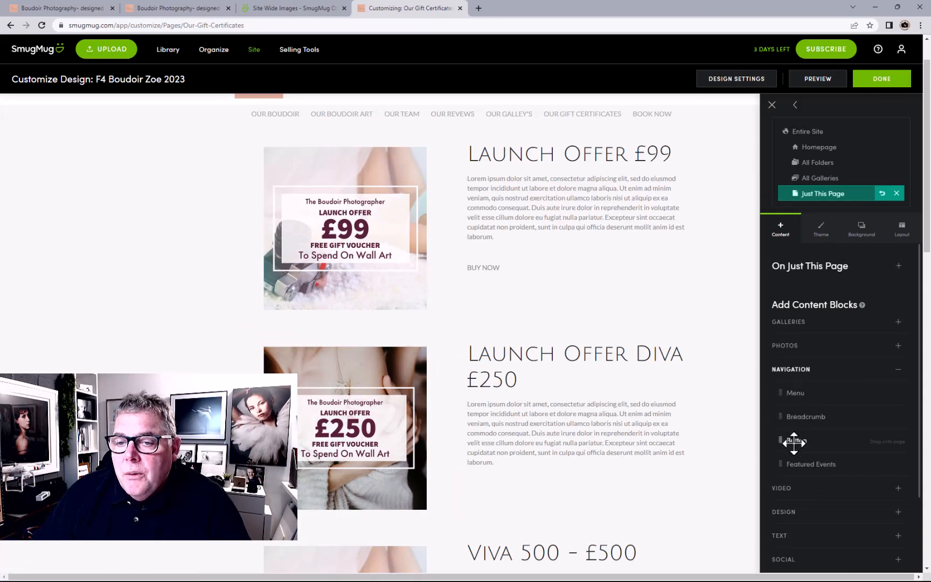
drag(792, 439, 584, 301)
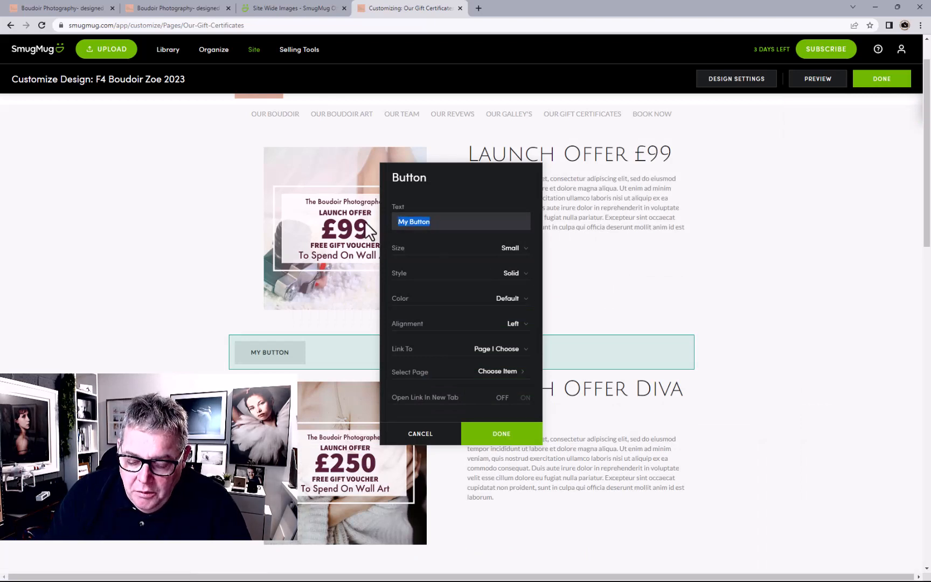
text(Buy Lau)
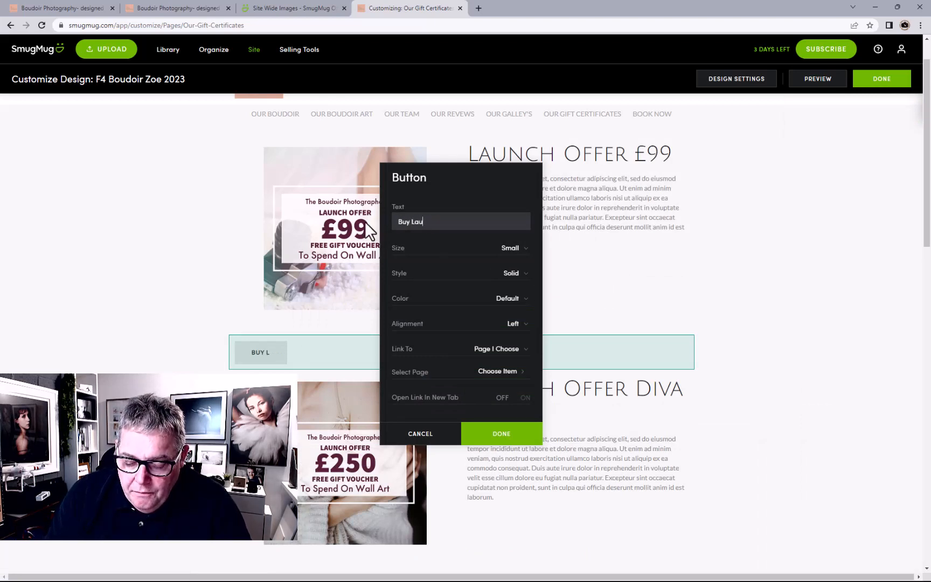
text(nch Offer)
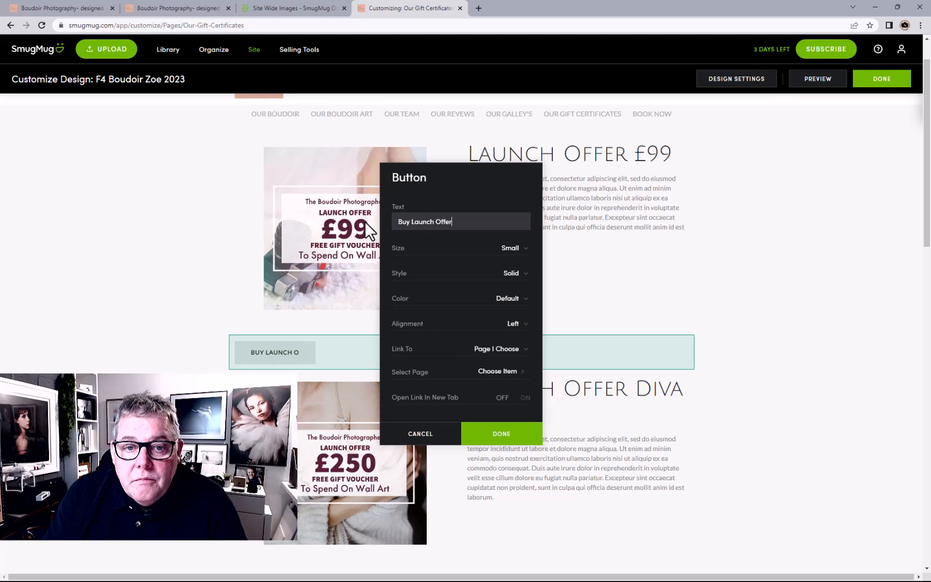
text( Voucher £99)
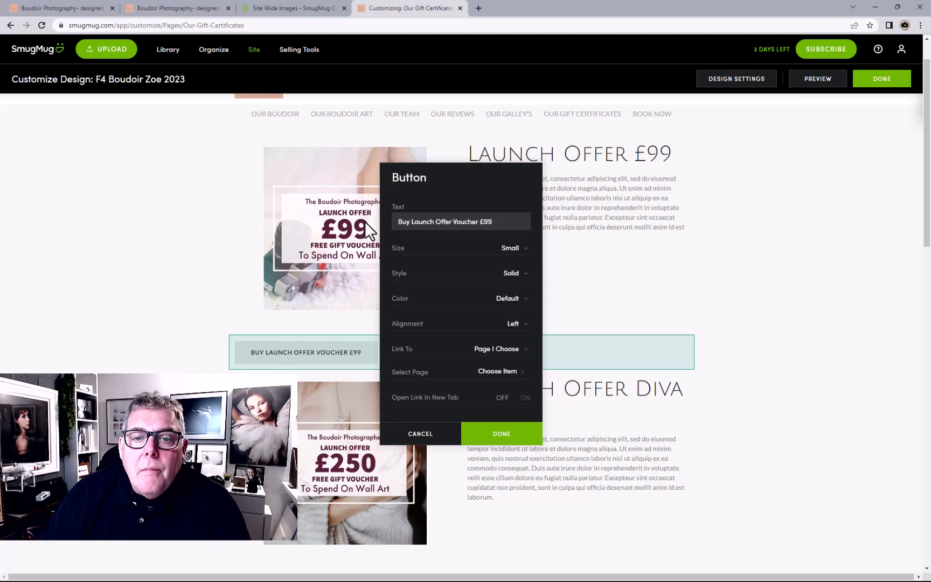
- Format the £99 voucher button as large and solid with the accent color and right alignment
click(516, 250)
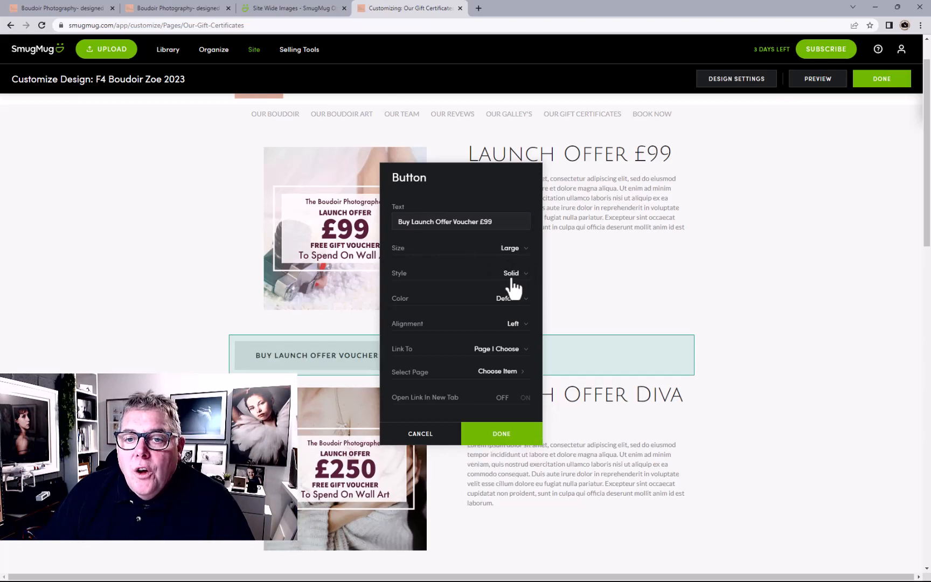
click(512, 275)
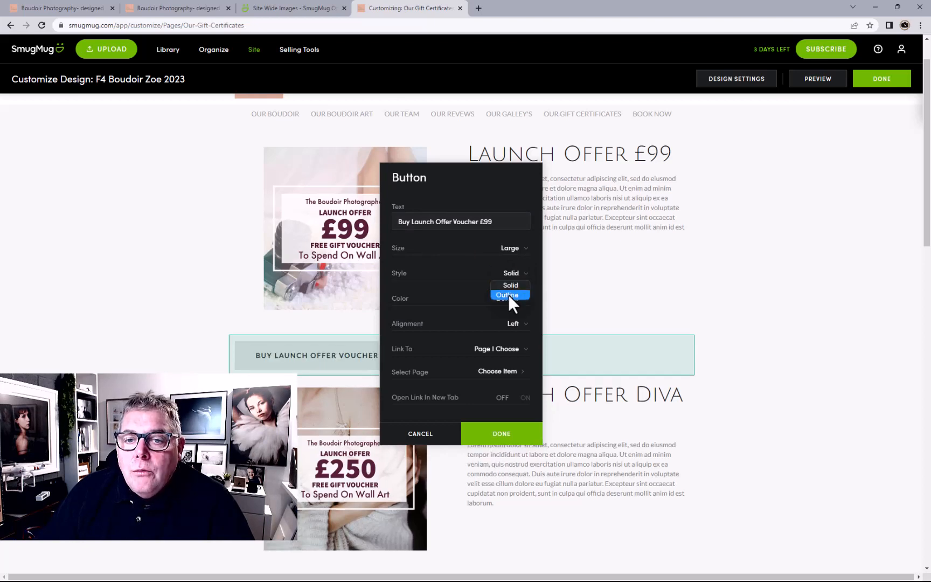
click(509, 295)
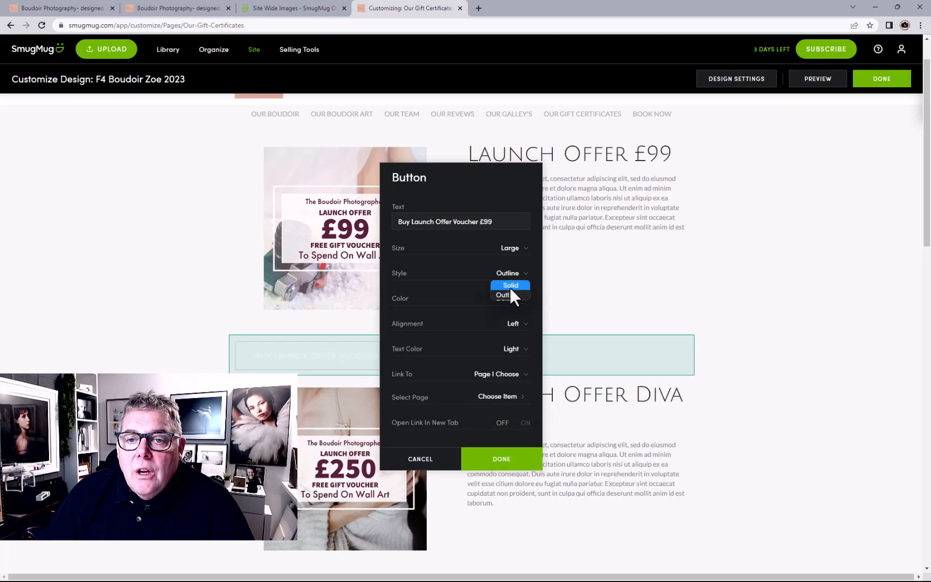
click(508, 286)
click(511, 299)
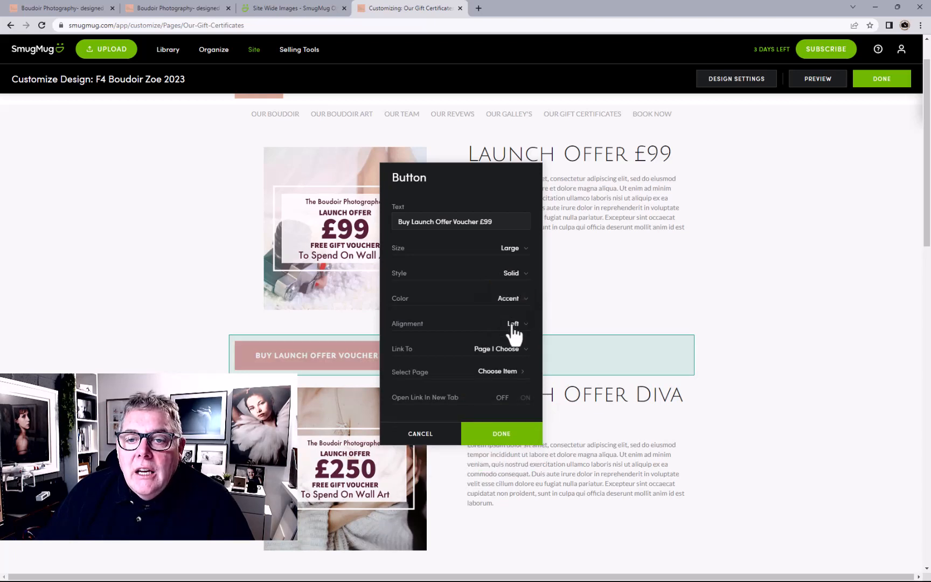
click(513, 328)
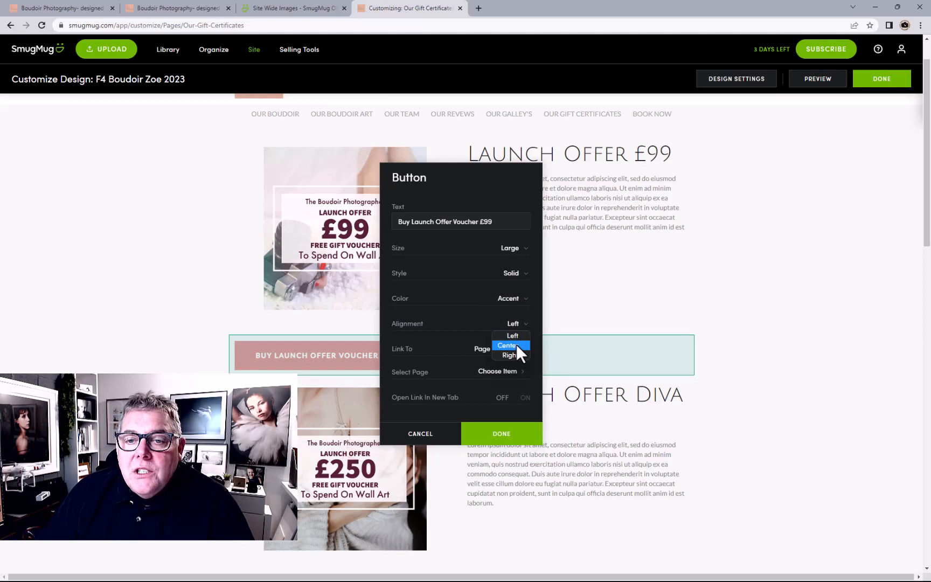
click(512, 356)
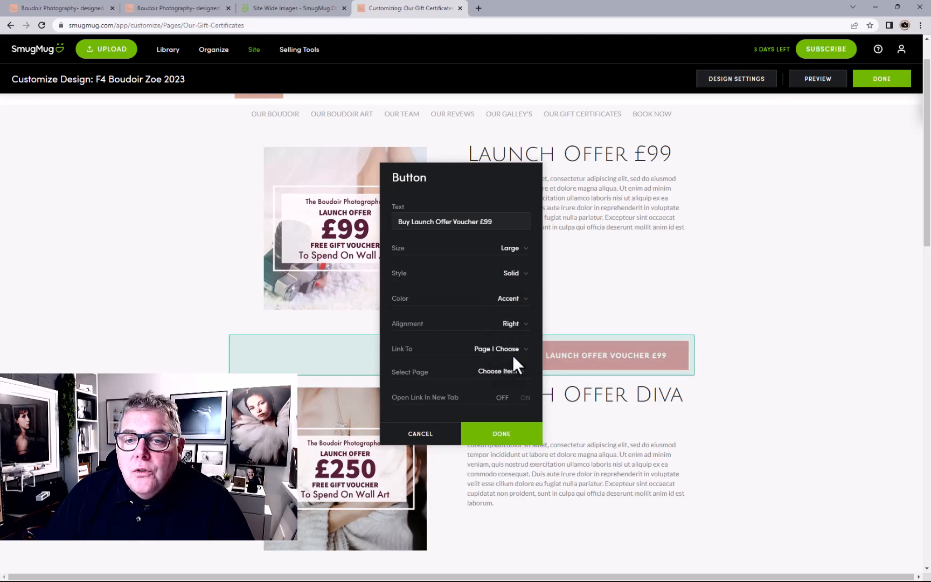
- Link the £99 voucher button to the Browse Page and apply its settings
scroll(509, 355, down, 2)
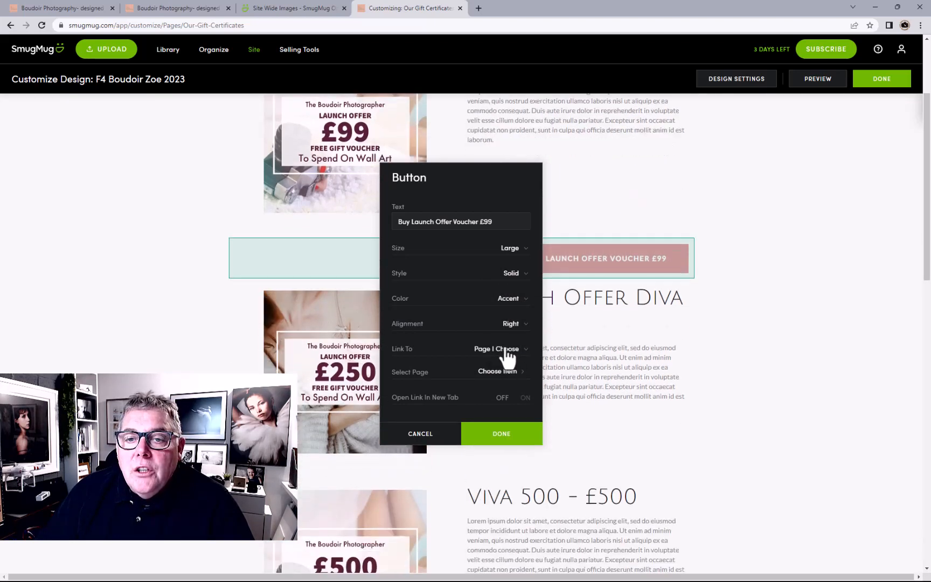
click(504, 352)
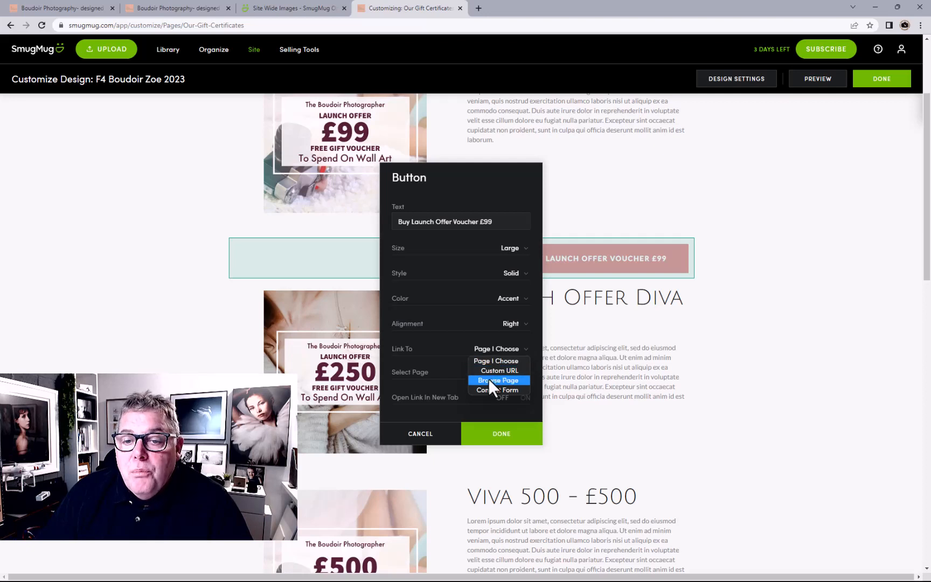
click(489, 380)
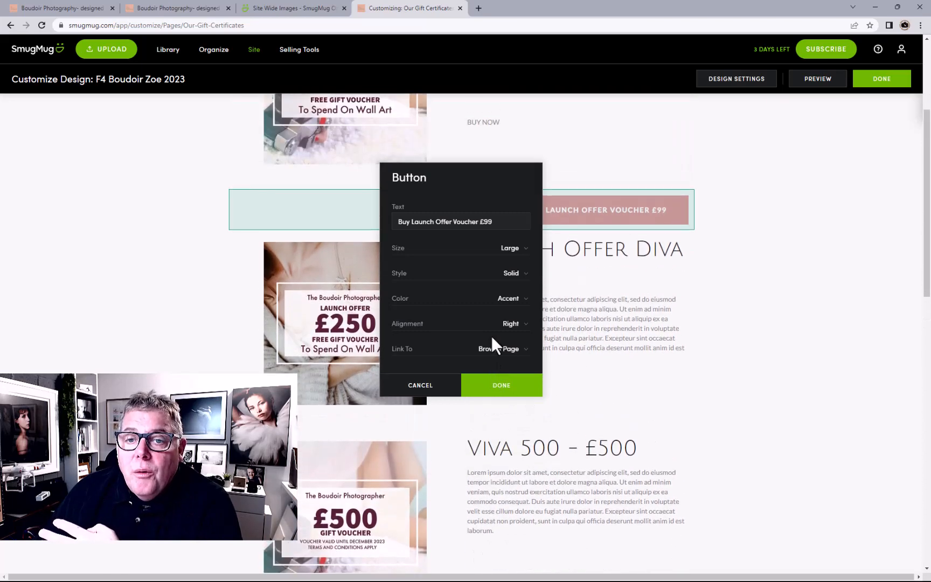
click(501, 386)
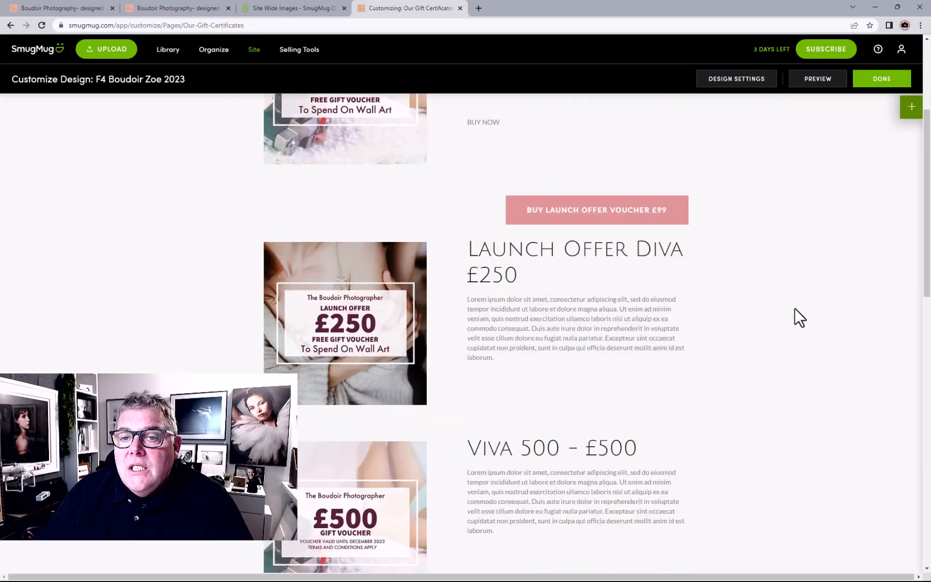
- Add another button block beneath the Launch Offer Diva £250 section with the text "Buy Viva Launch"
click(911, 106)
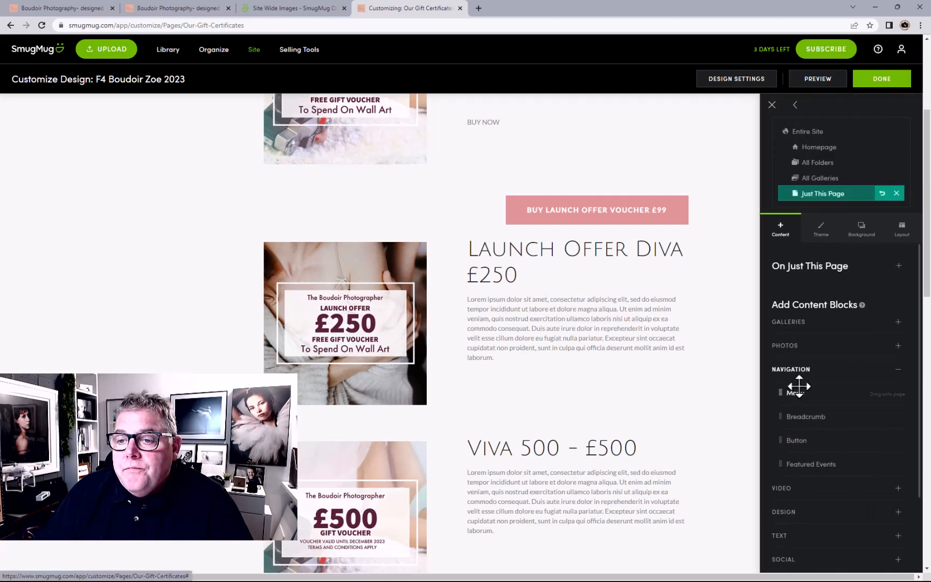
drag(798, 439, 580, 349)
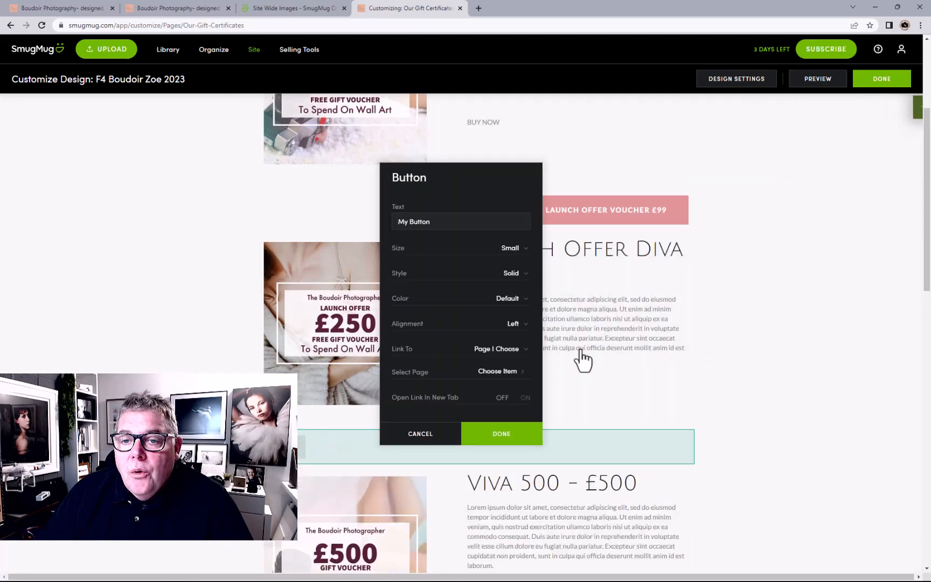
click(460, 222)
key(ctrl+a)
text(Bu)
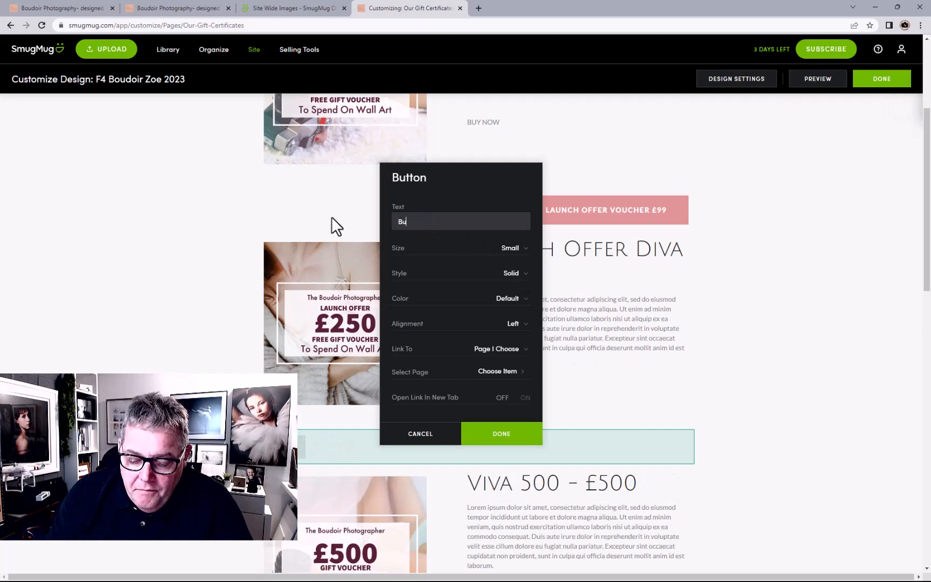
text(y)
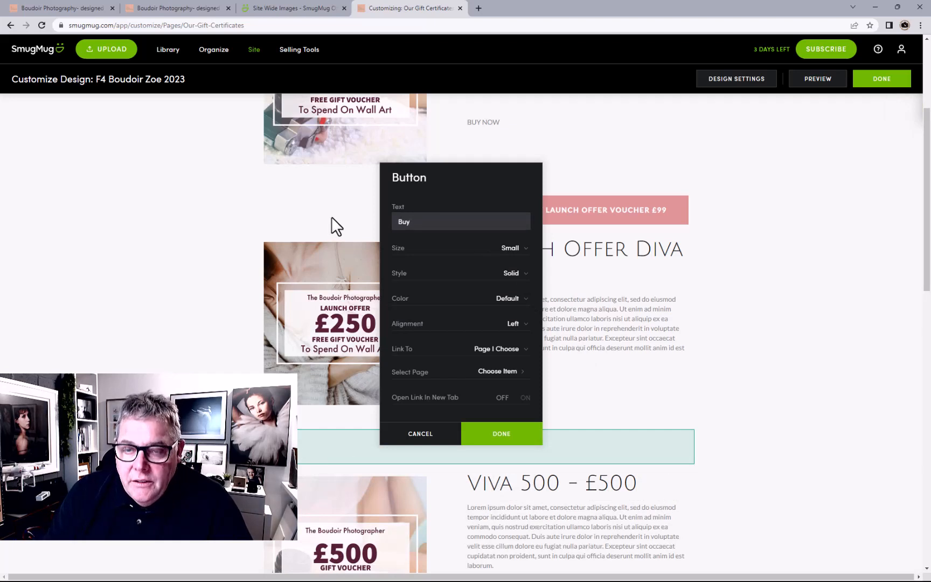
text( Vi)
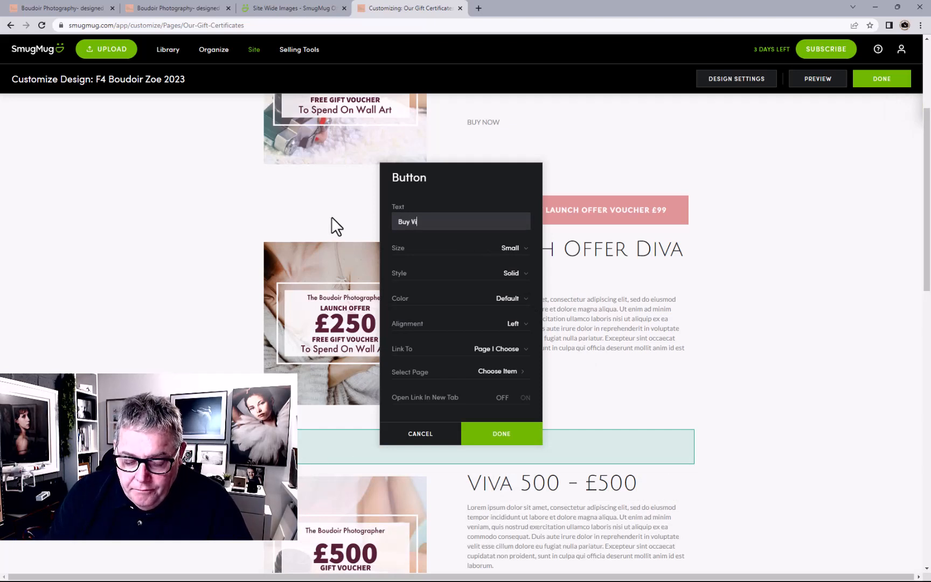
text(va La)
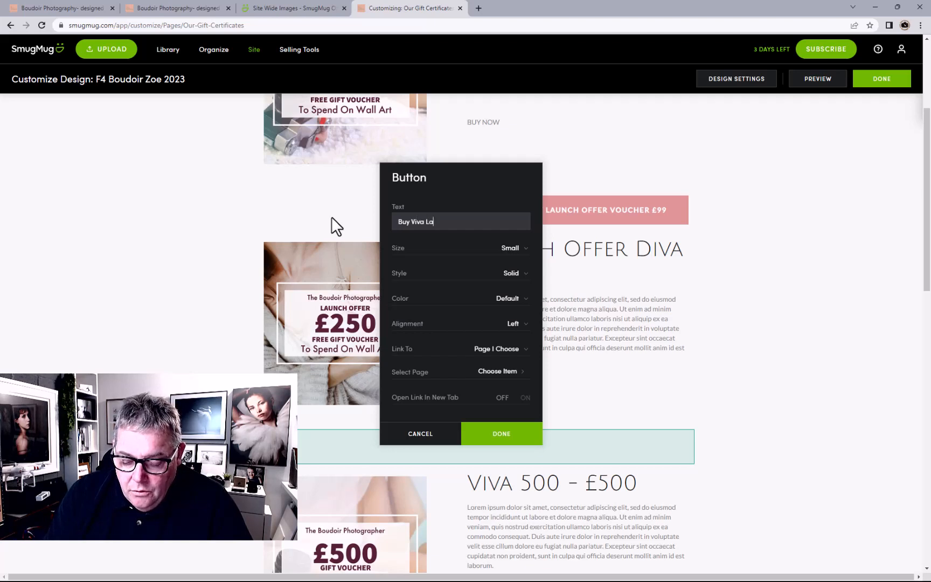
text(unch)
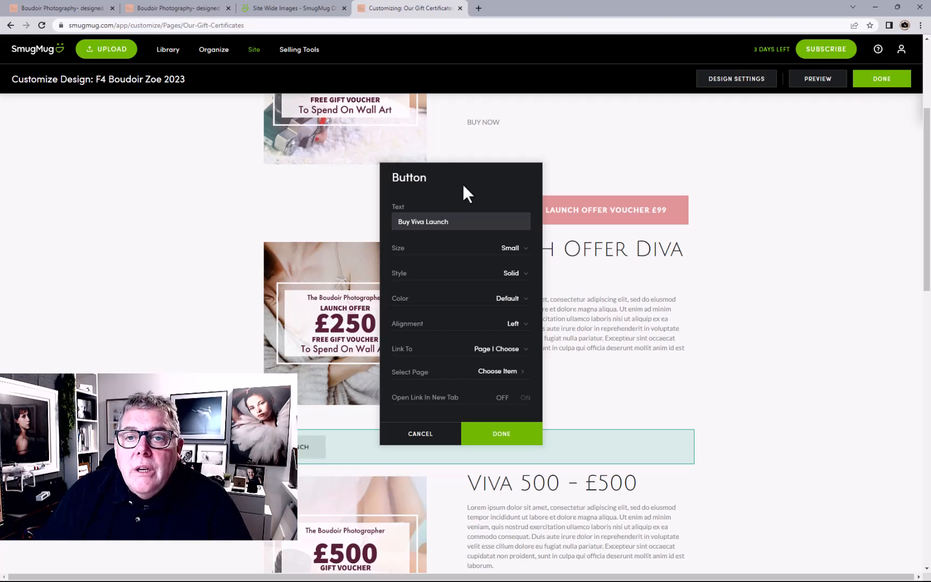
- Reword the new button's text as "Buy Launch Viva Voucher Offer £250", moving the settings dialog clear of the section heading
drag(462, 183, 323, 177)
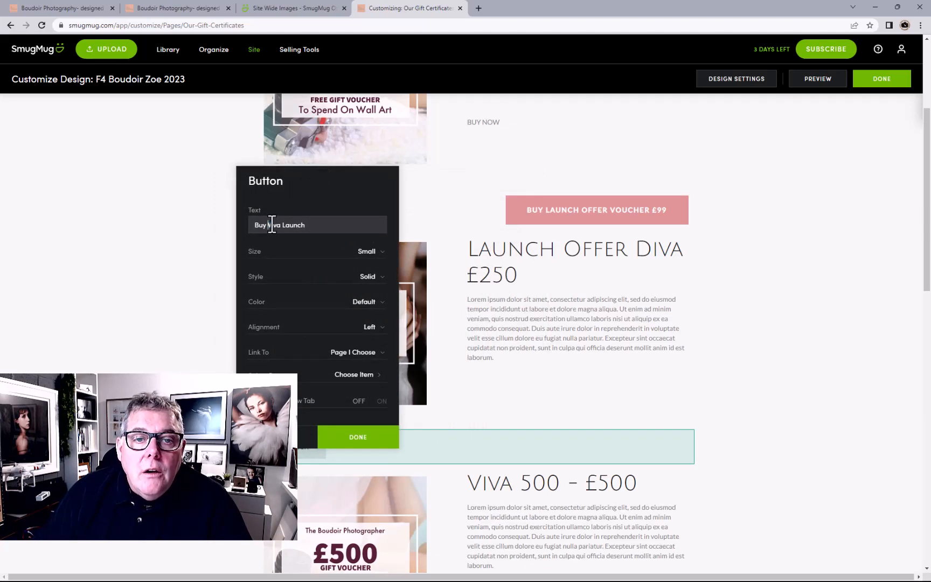
drag(268, 225, 282, 225)
key(BackSpace)
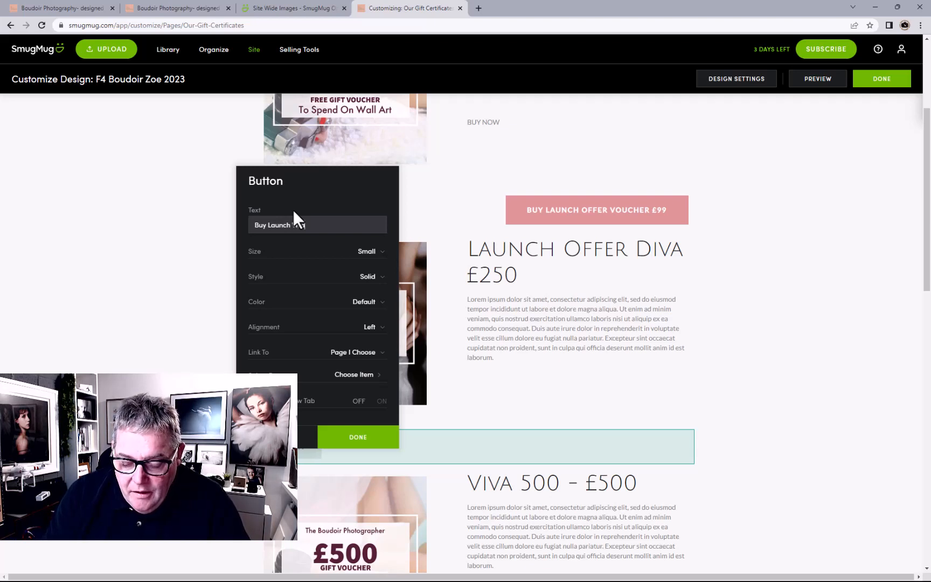
text(cher Offer )
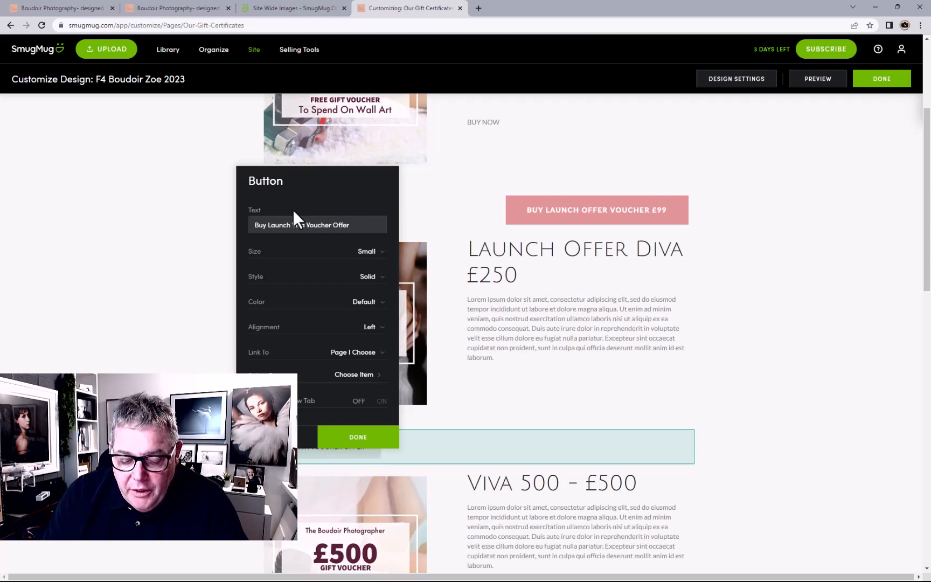
text(£250)
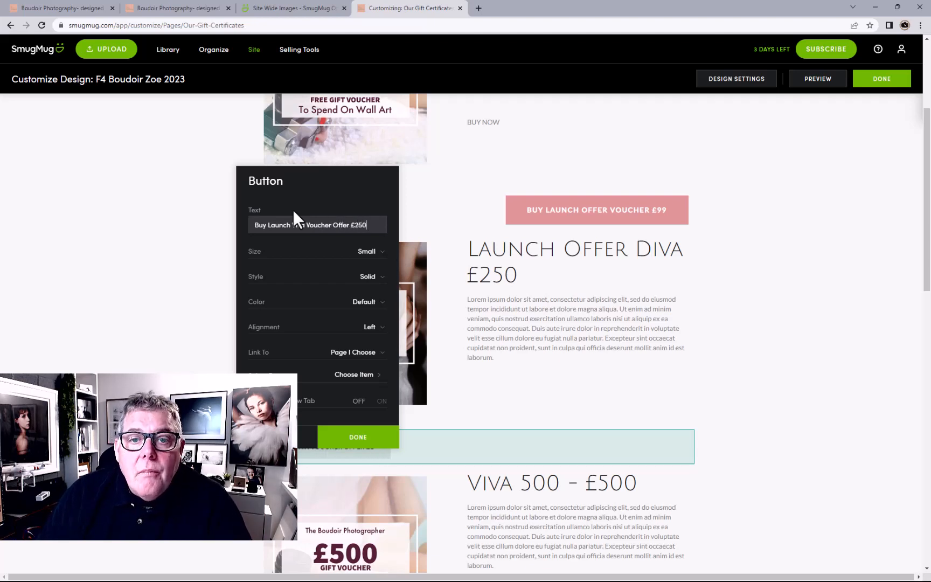
- Format the £250 voucher button as large with the accent color and right alignment
click(368, 253)
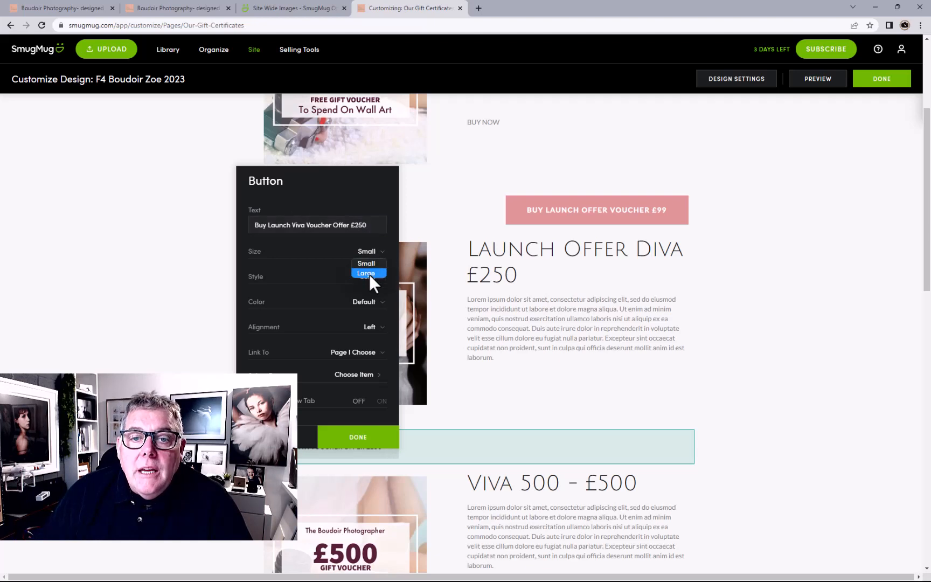
click(365, 302)
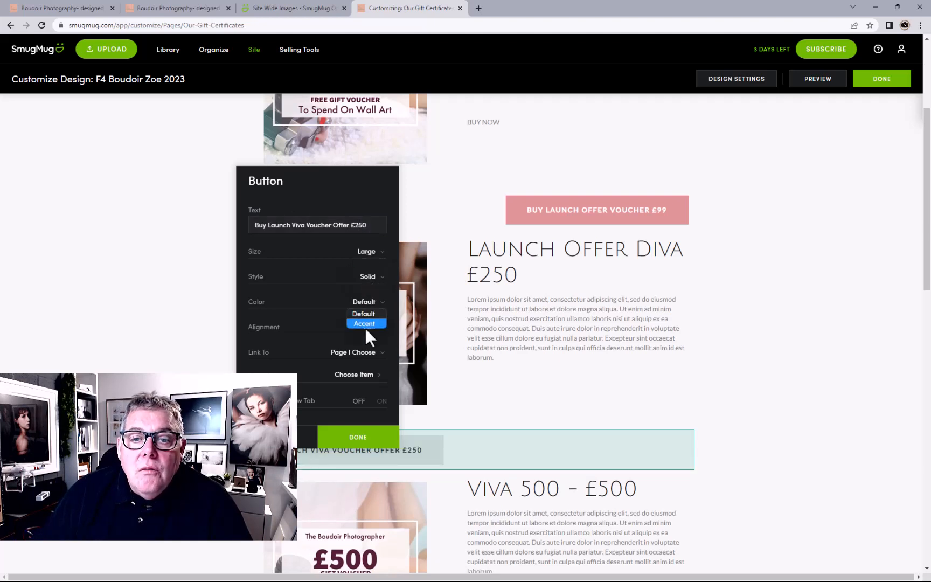
click(368, 322)
click(370, 328)
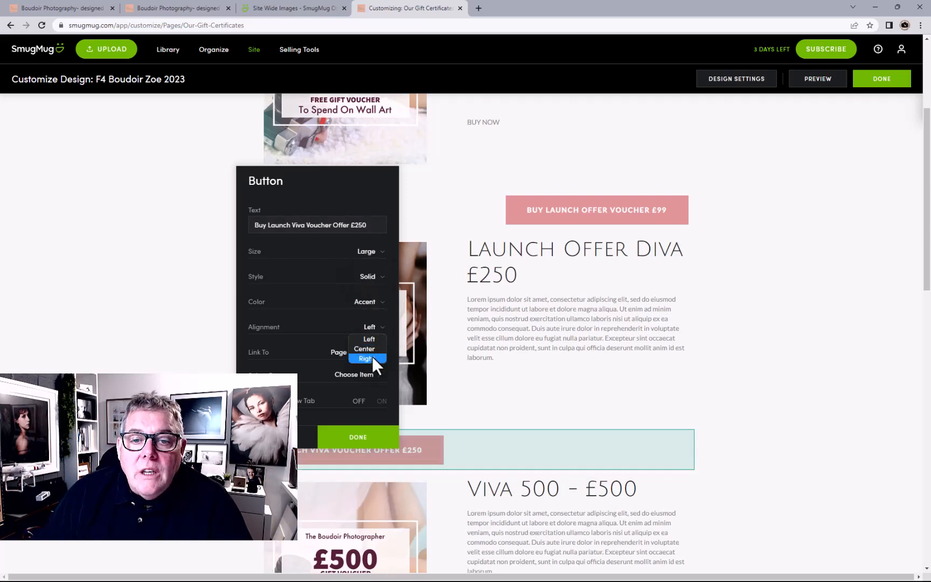
click(372, 358)
- Link the £250 voucher button to the Browse Page, then finish customizing and publish the gift certificates page
click(356, 355)
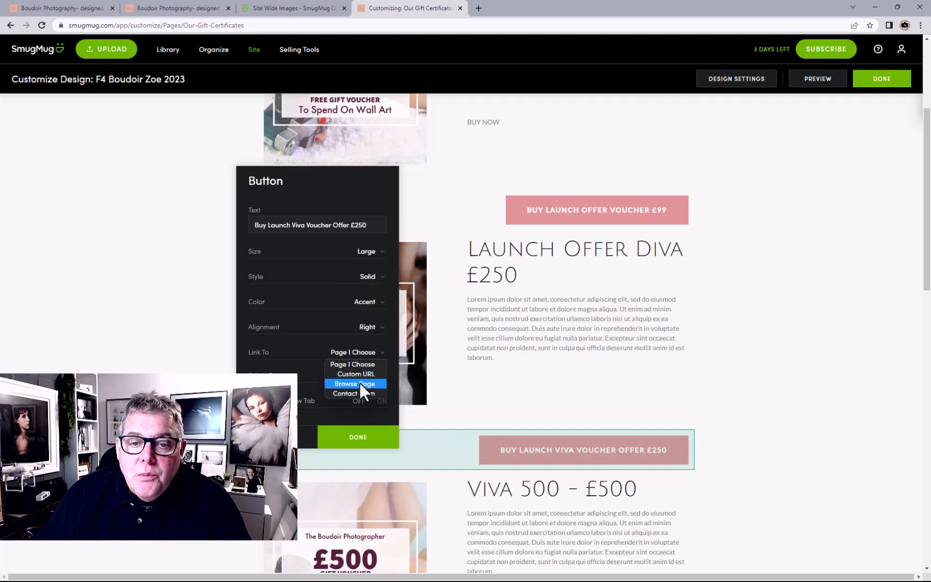
click(360, 383)
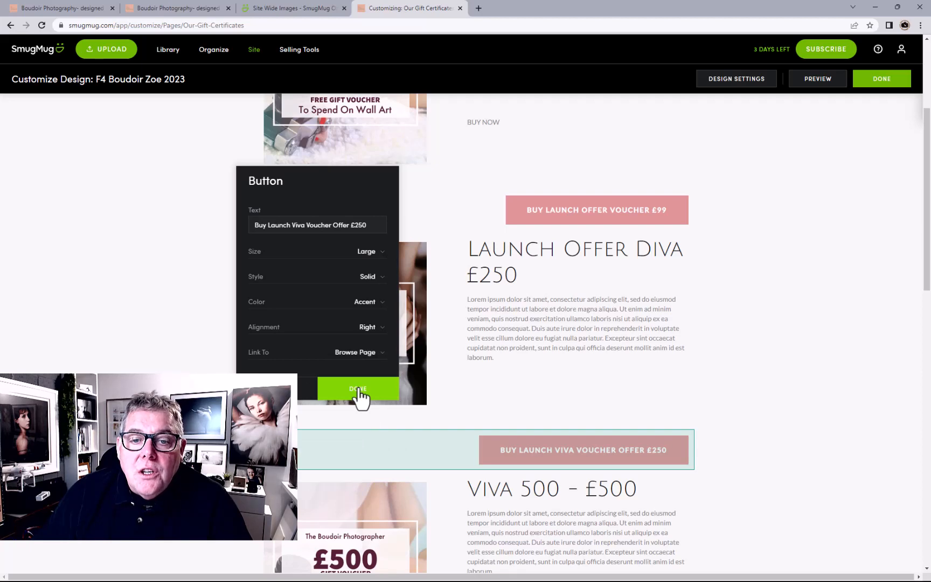
click(359, 389)
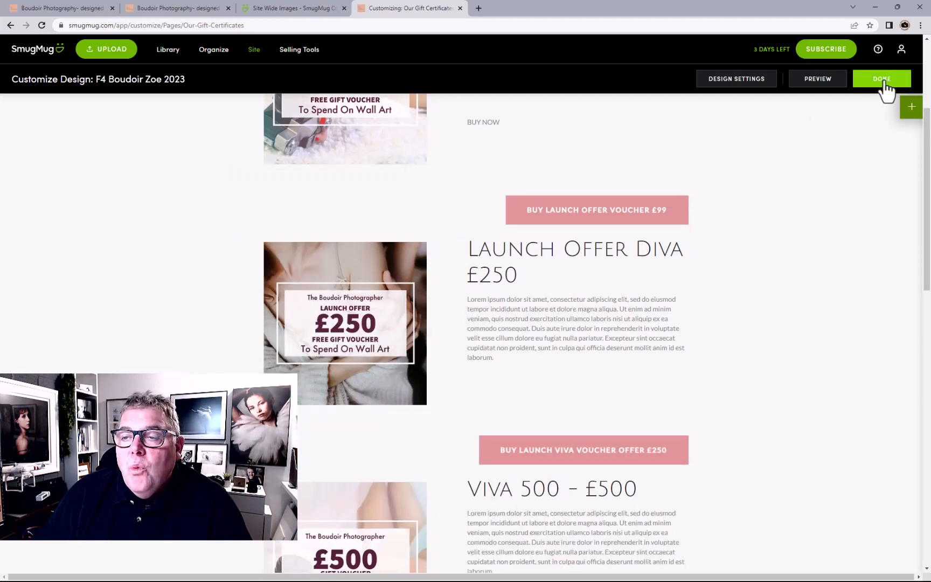
click(881, 81)
click(449, 278)
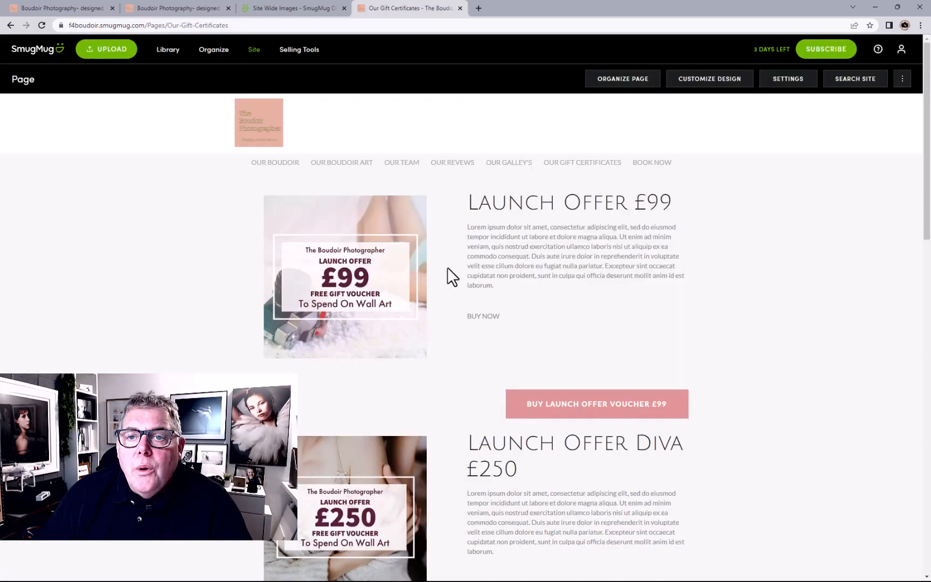
- Check the gift certificates page through the site menu and through the homepage's Portrait Vouchers button
click(580, 164)
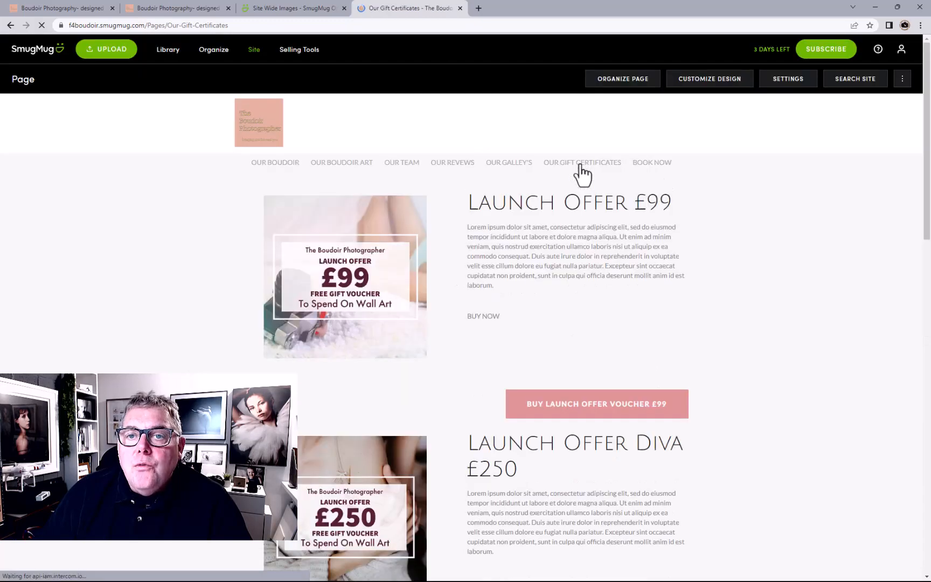
click(279, 142)
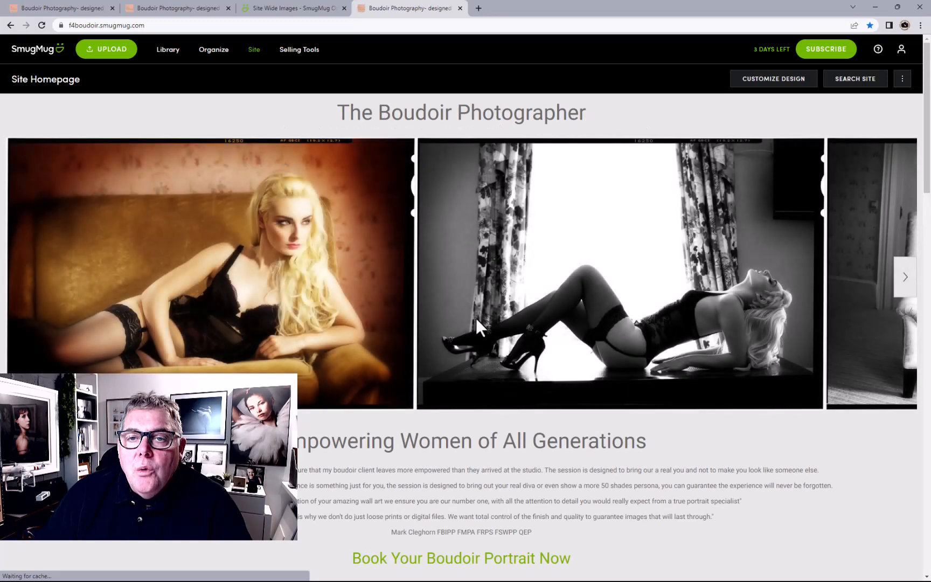
scroll(476, 340, down, 9)
click(476, 339)
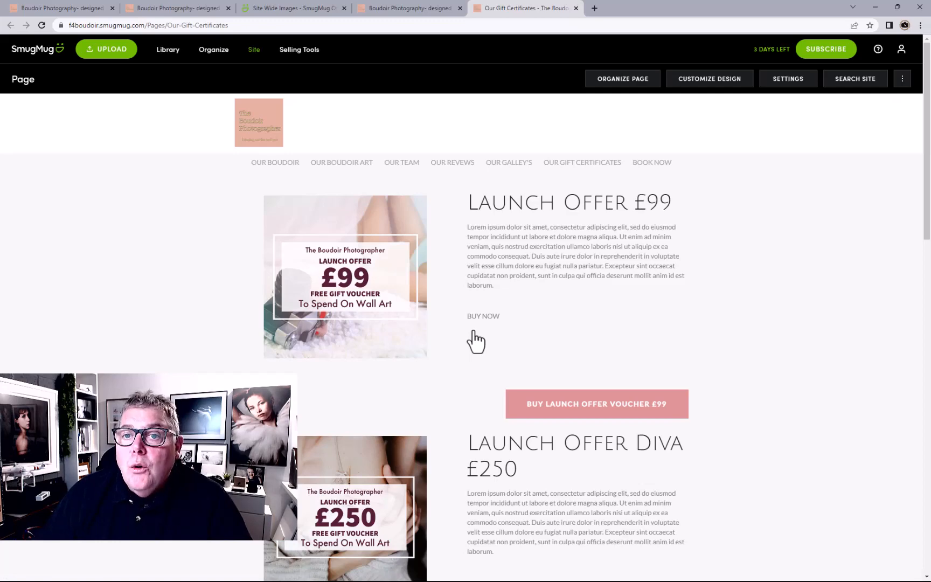
- Return to the site homepage and look over its carousel, booking buttons, boudoir styles and videos
click(244, 136)
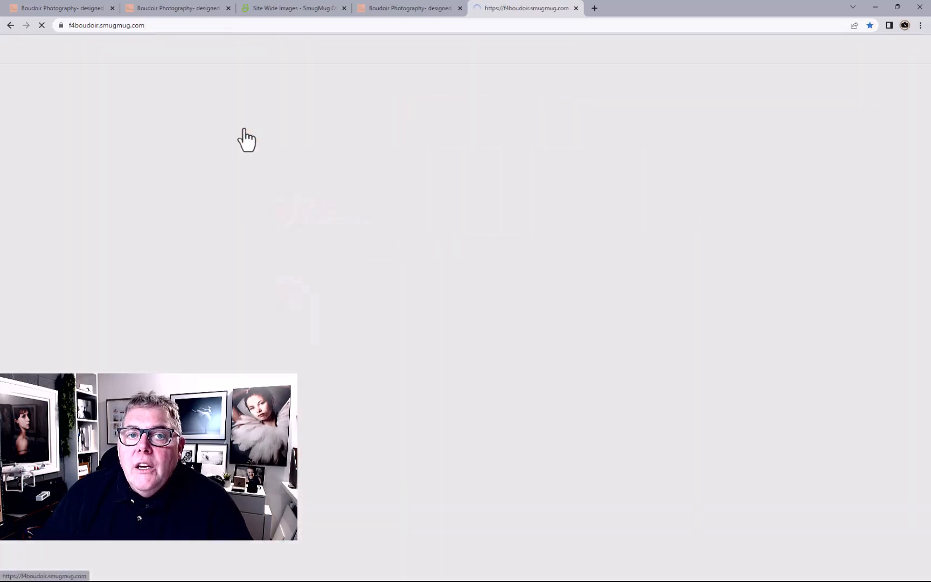
scroll(545, 315, down, 8)
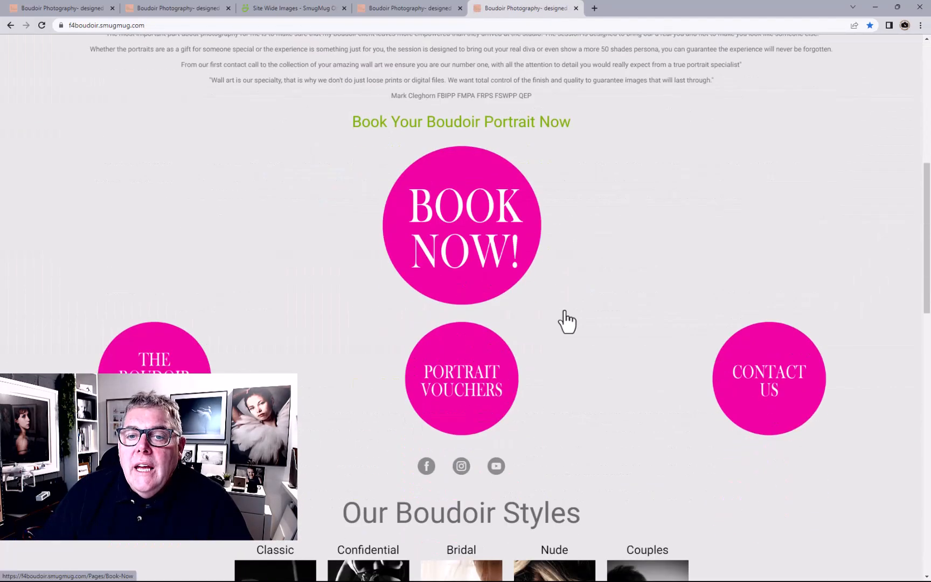
scroll(564, 309, down, 10)
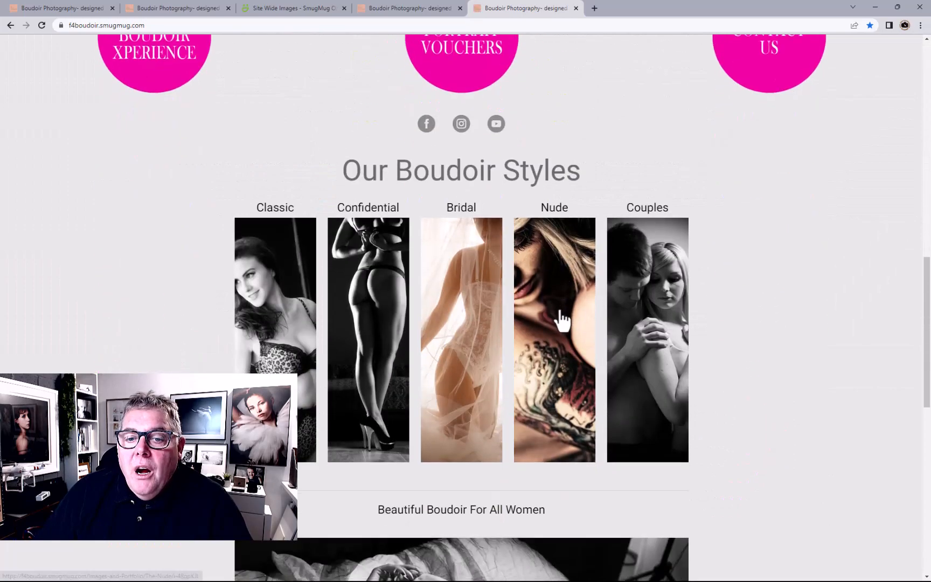
scroll(491, 284, down, 5)
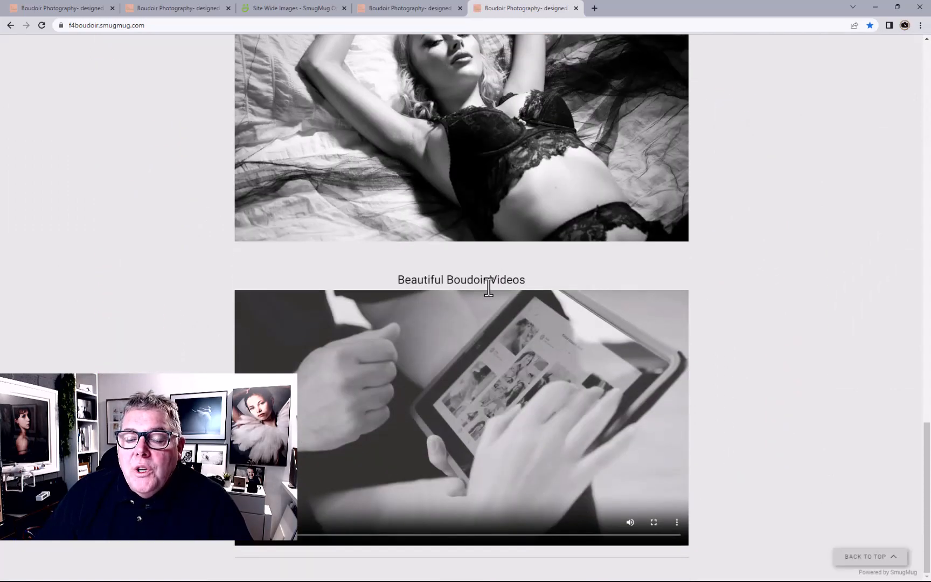
scroll(488, 285, up, 7)
scroll(488, 294, up, 14)
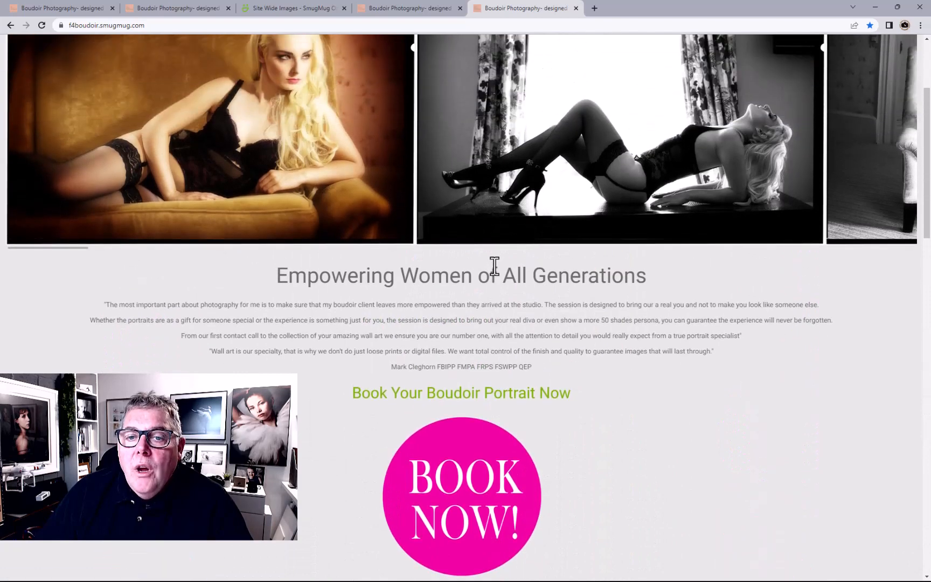
scroll(494, 265, up, 3)
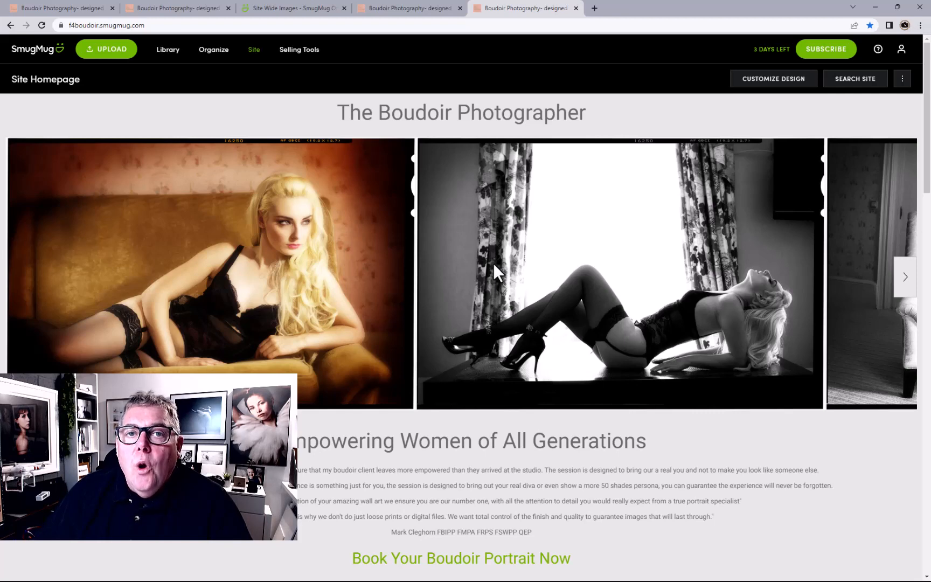
key(Page_Down)
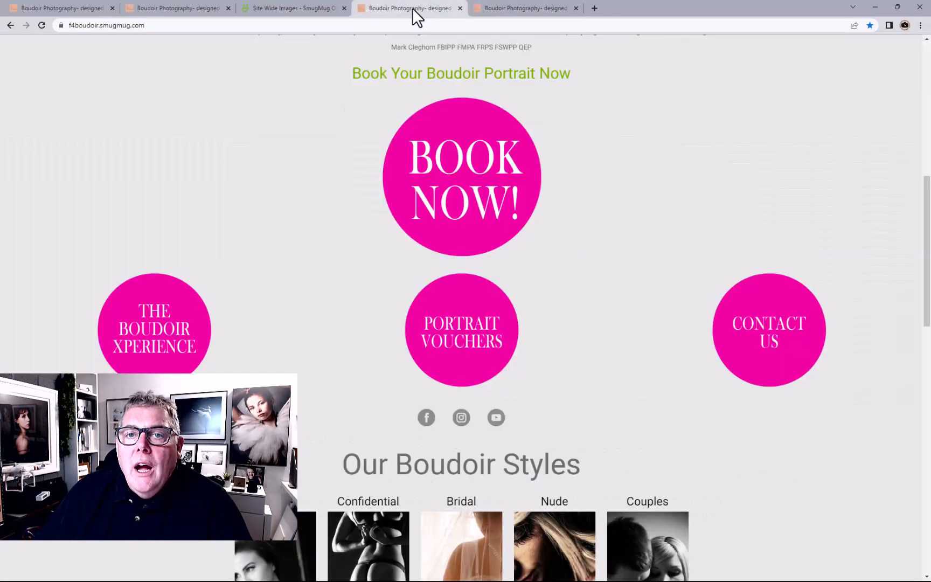
- In the site organizer's Pages folder, open the second Our Gift Certificates page, the one with a cover image, for design editing
click(164, 10)
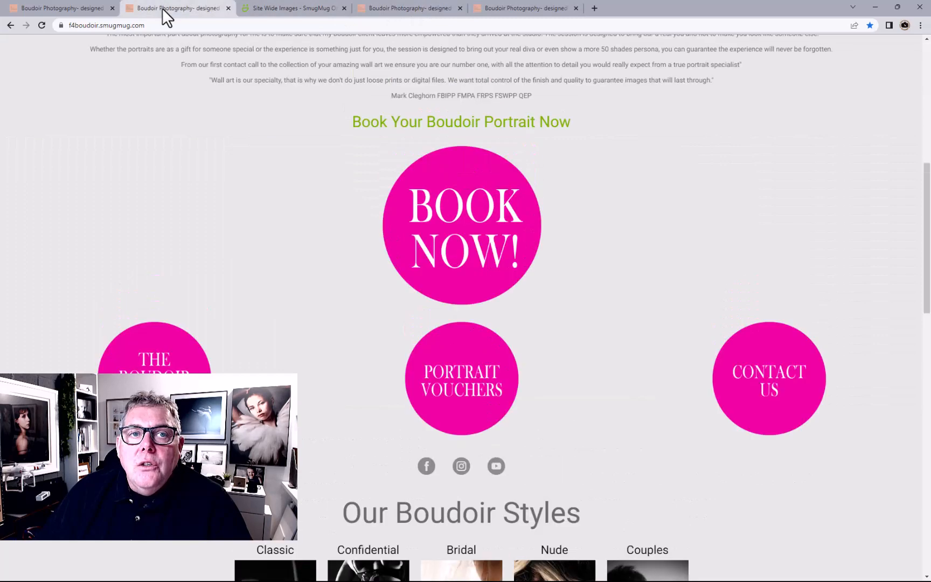
scroll(254, 98, up, 10)
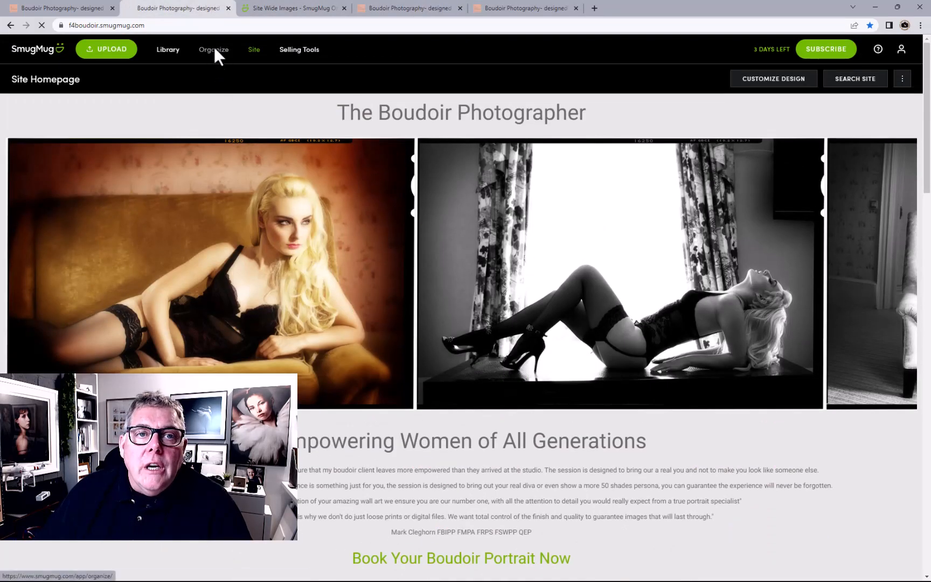
click(214, 48)
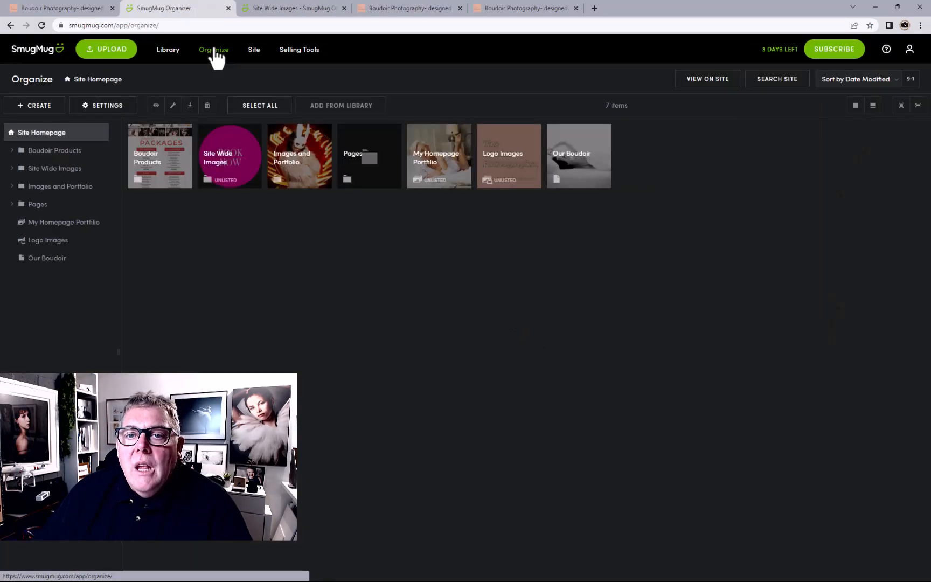
double_click(373, 177)
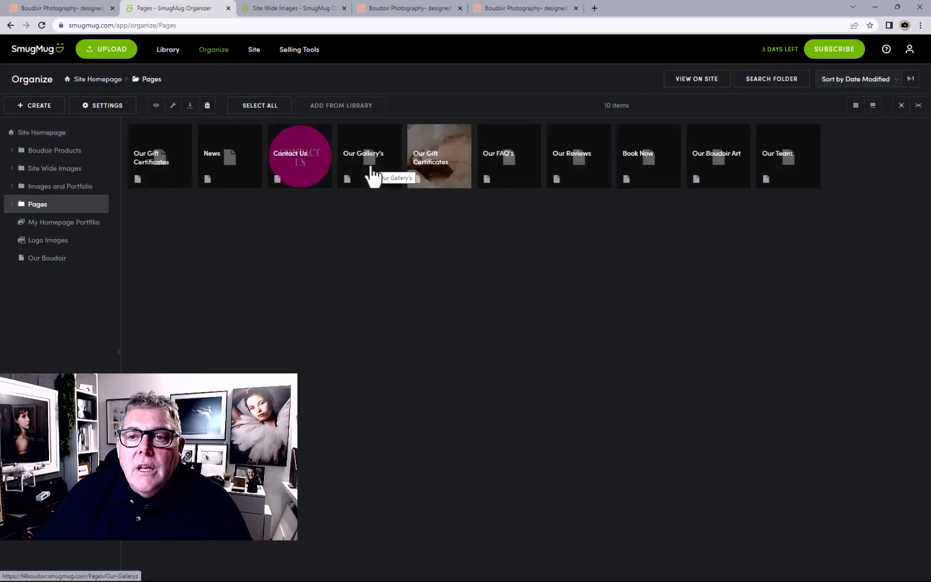
click(446, 179)
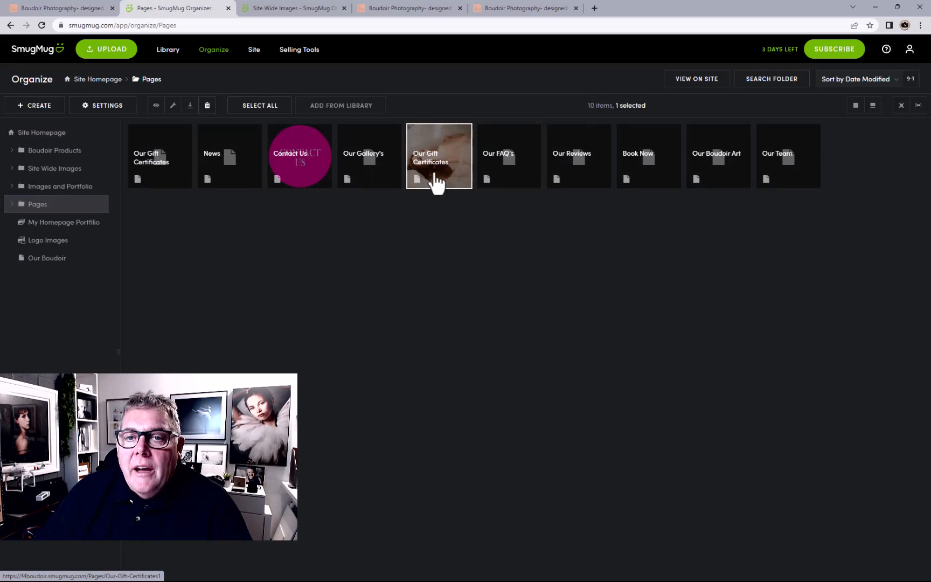
double_click(436, 183)
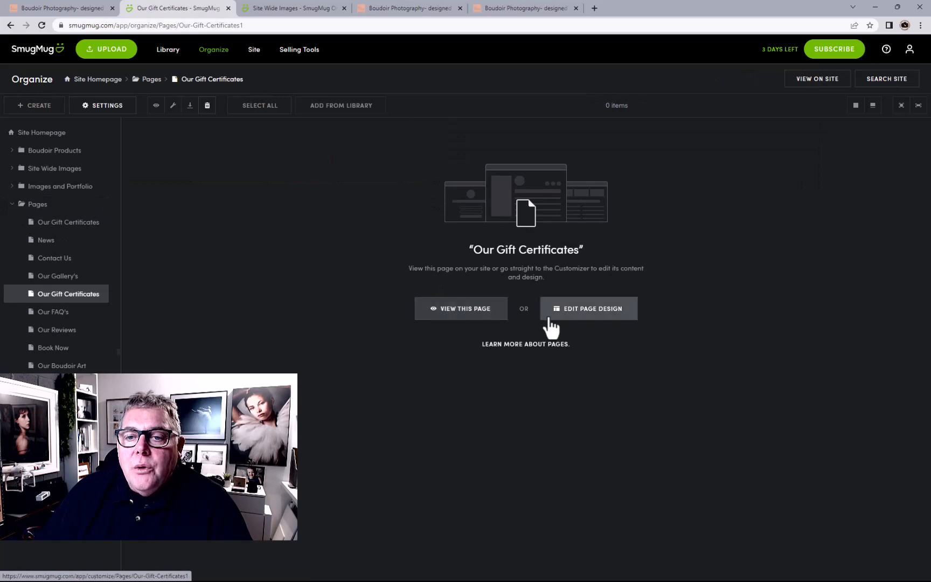
click(594, 314)
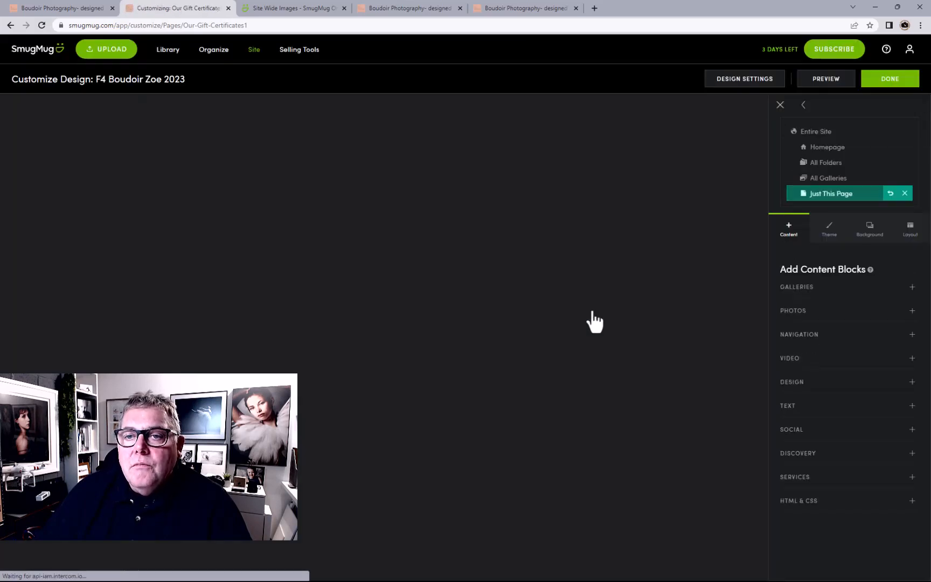
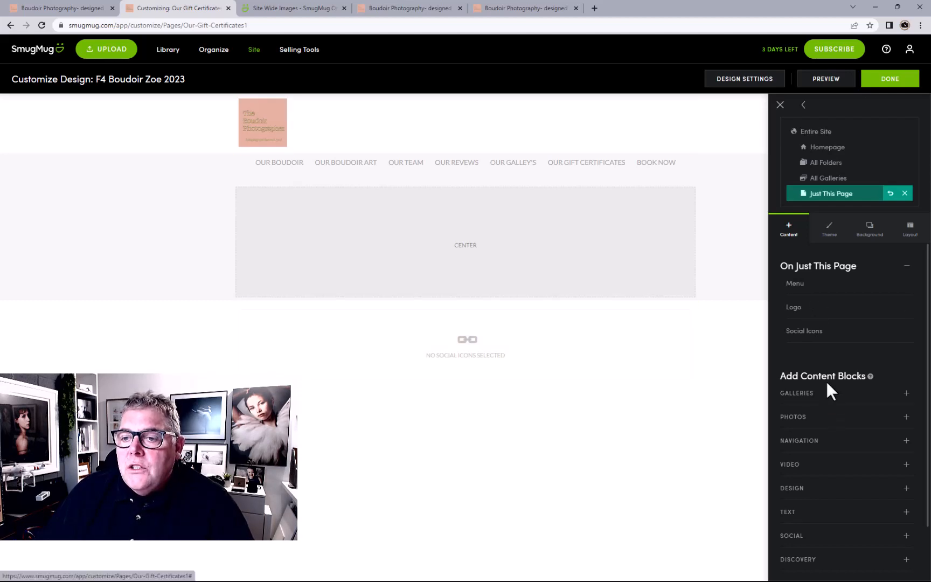
- Try the Stretchy layout on just this page and restore the Fixed layout
scroll(828, 383, down, 1)
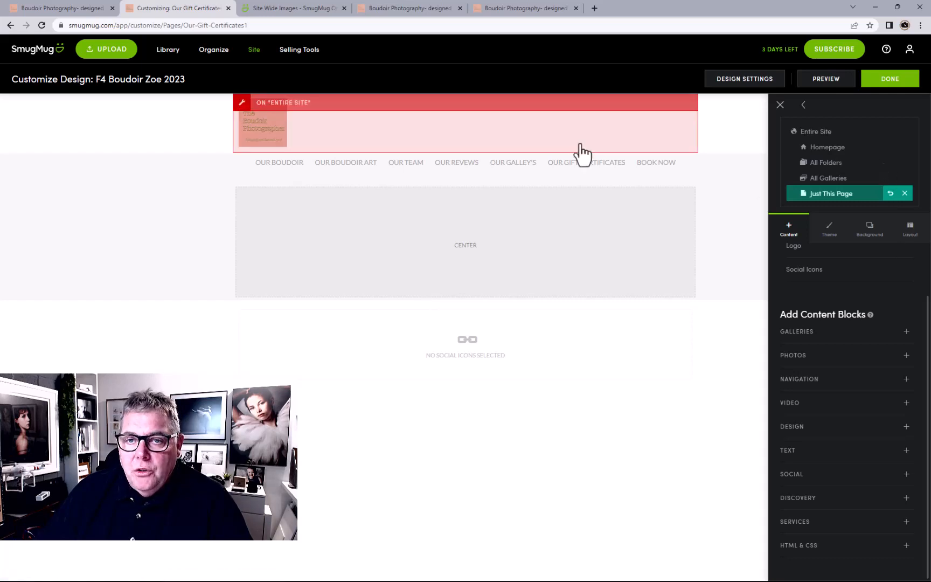
click(916, 228)
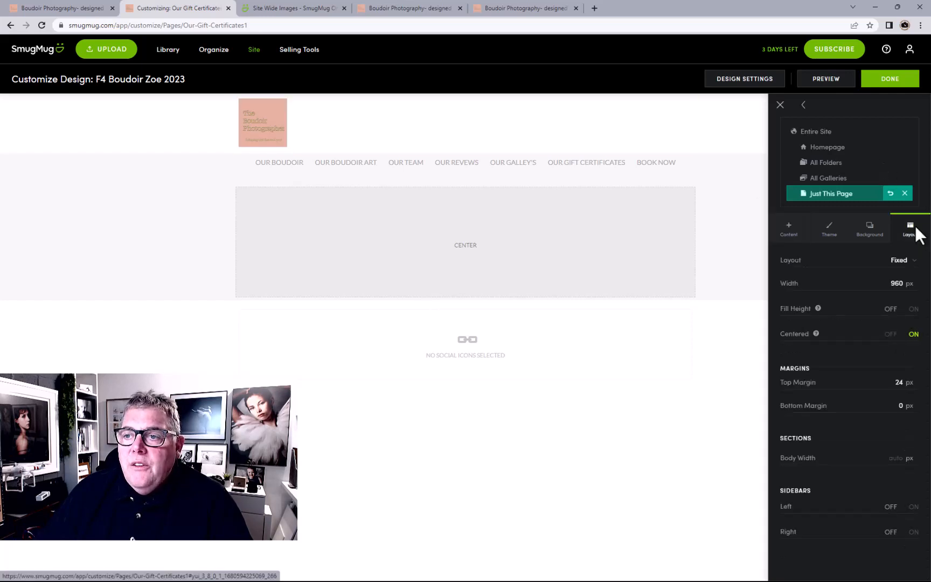
click(897, 261)
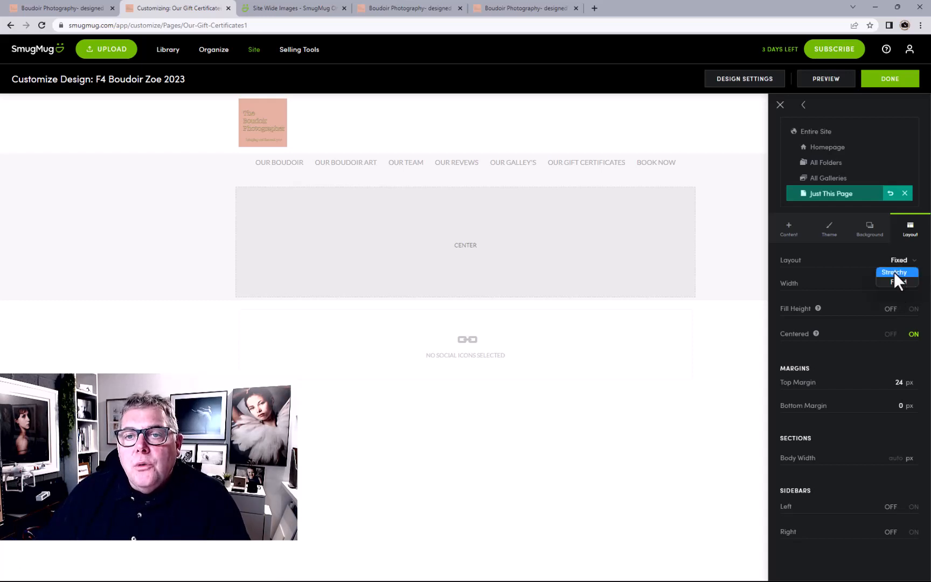
click(894, 271)
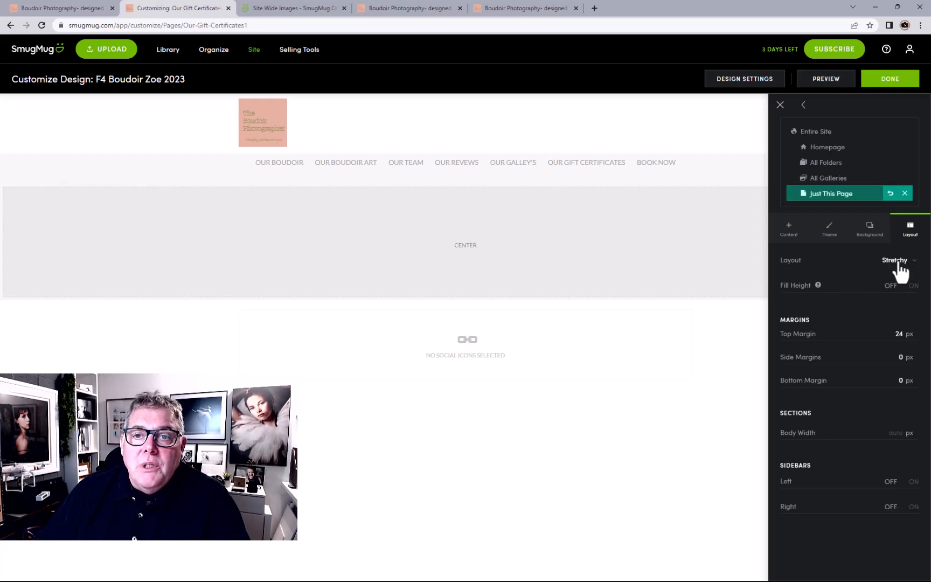
click(897, 262)
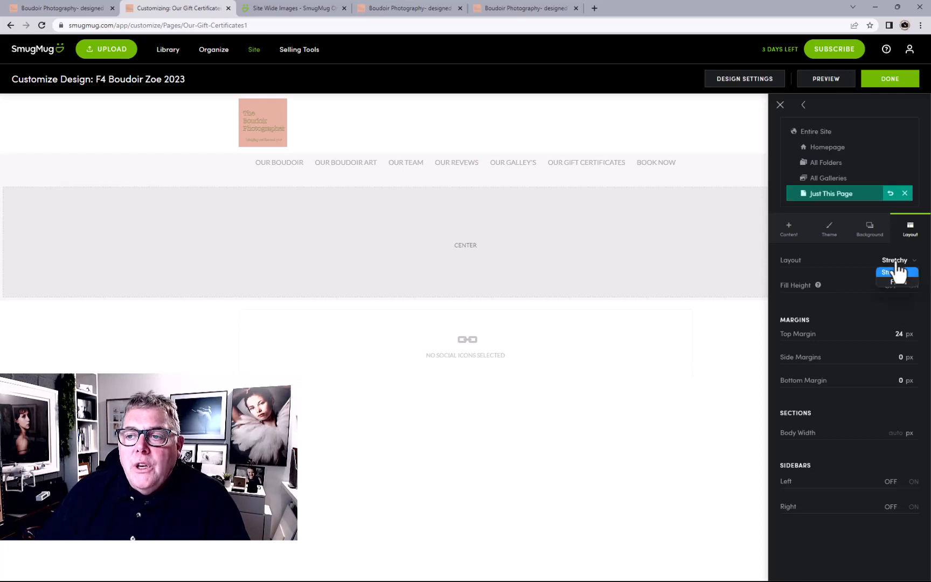
click(898, 281)
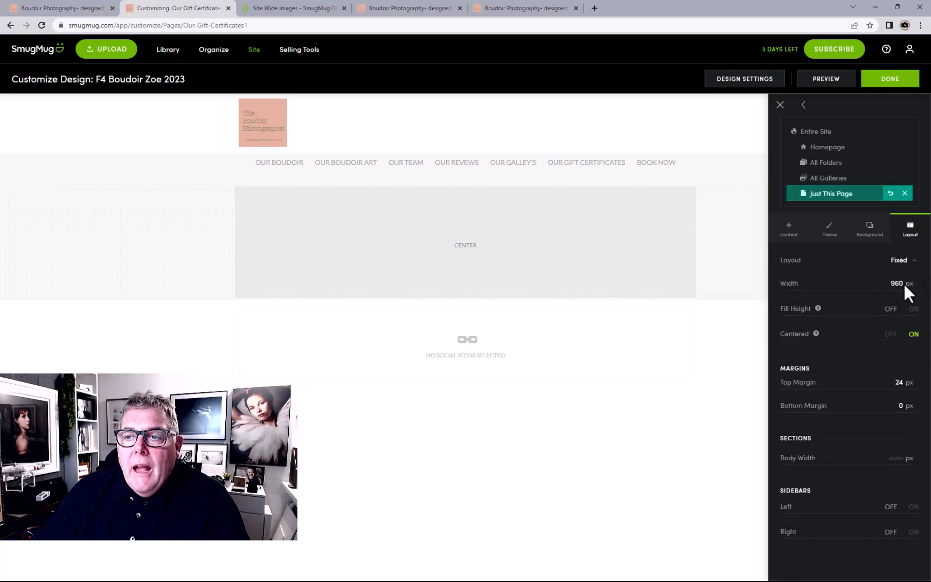
- Examine the background type options and the available themes for just this page
click(872, 231)
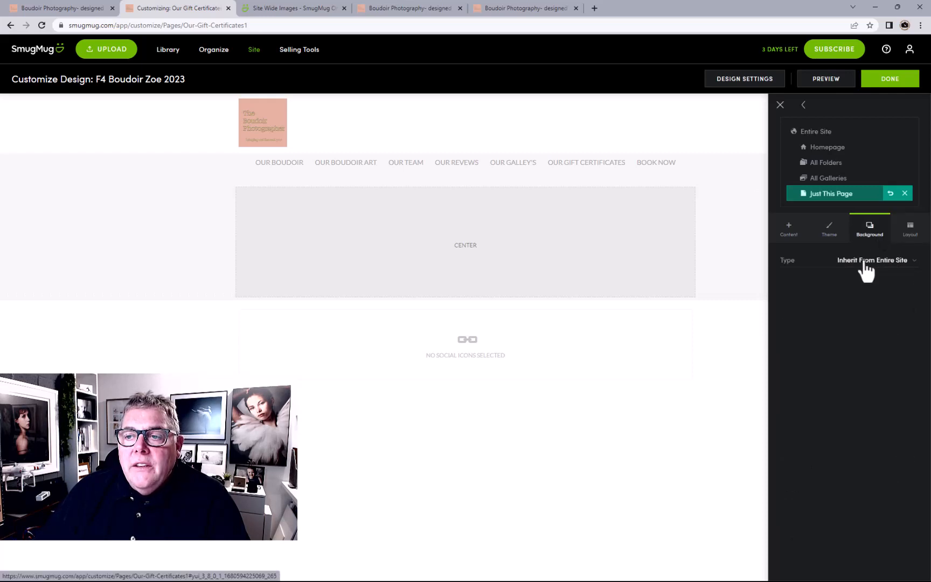
click(865, 262)
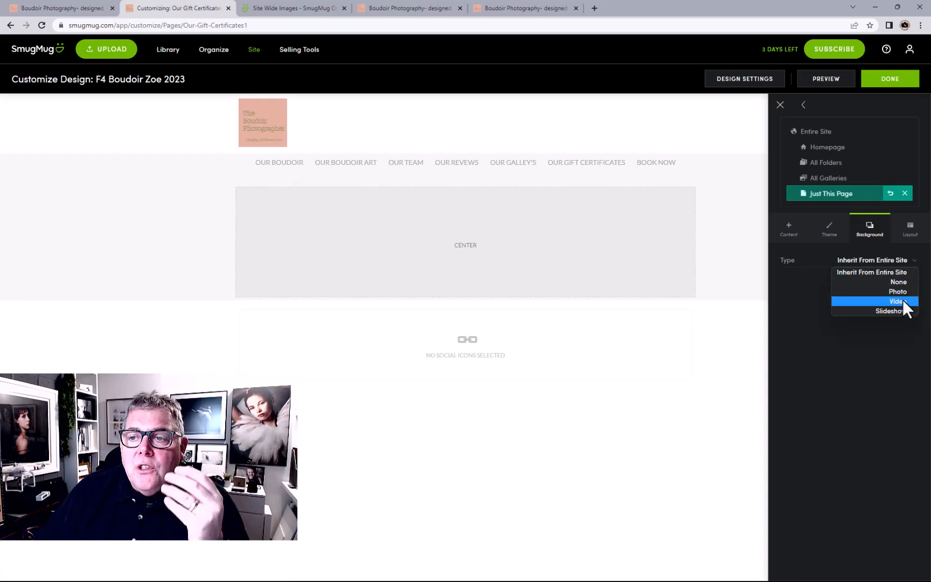
click(872, 227)
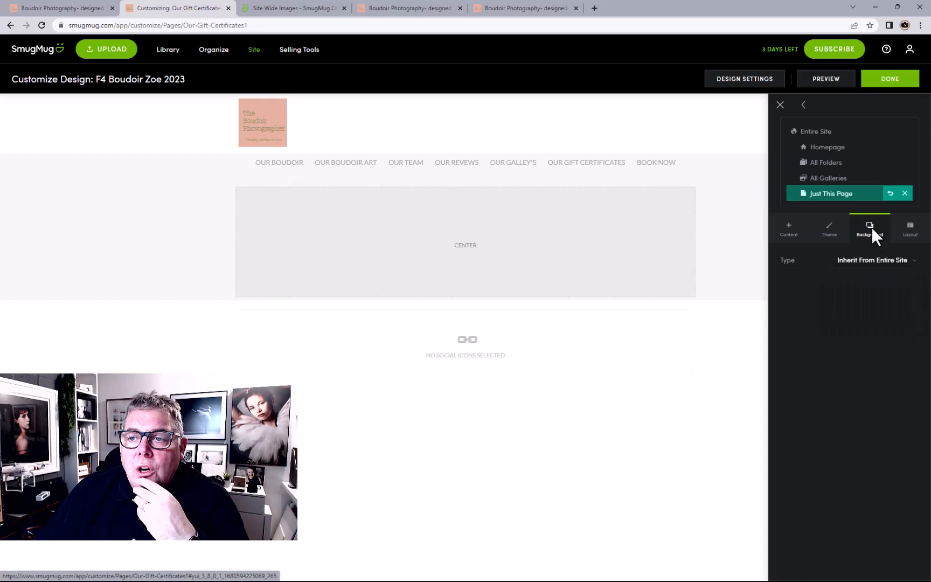
click(830, 234)
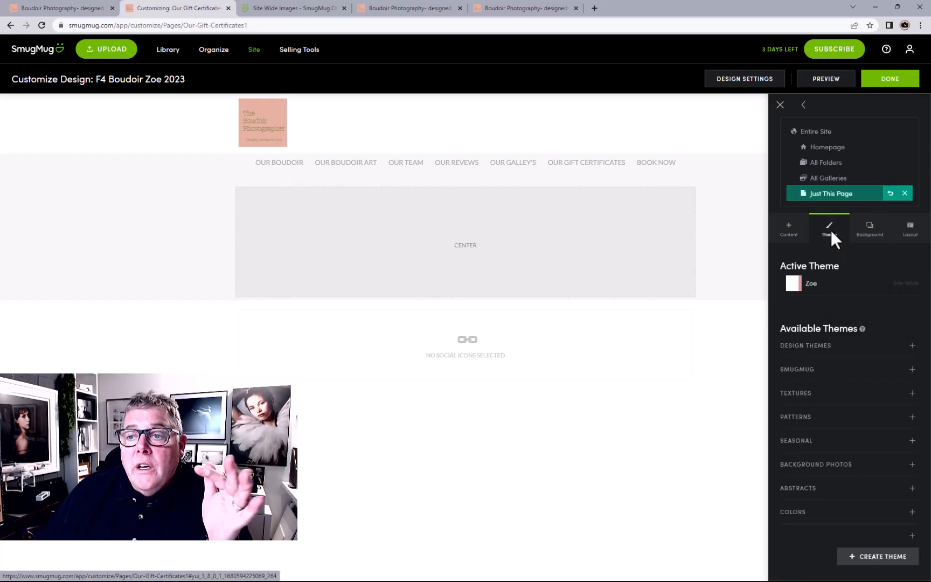
- Add a Single Photo block to the page's center, showing the first picture from the My Homepage Portfilio gallery
click(790, 232)
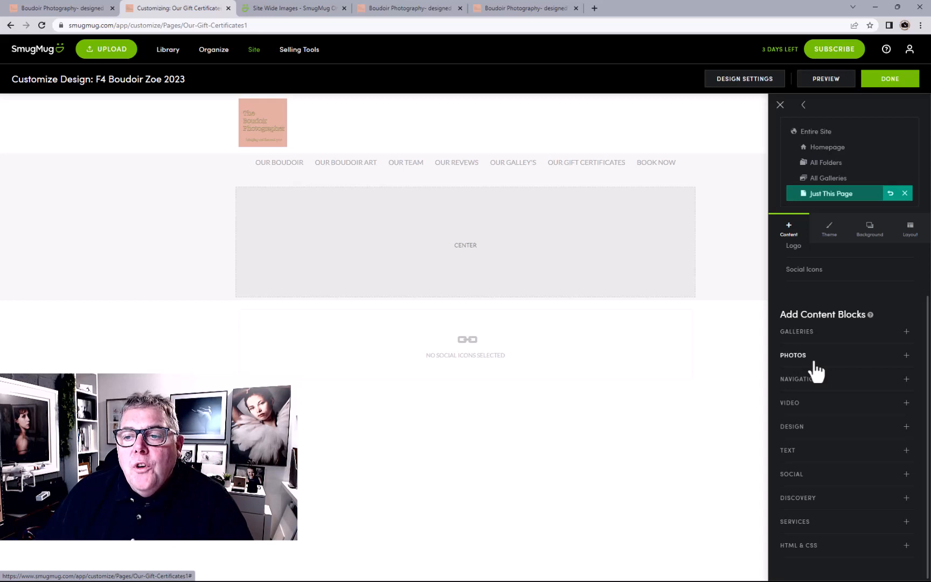
click(906, 355)
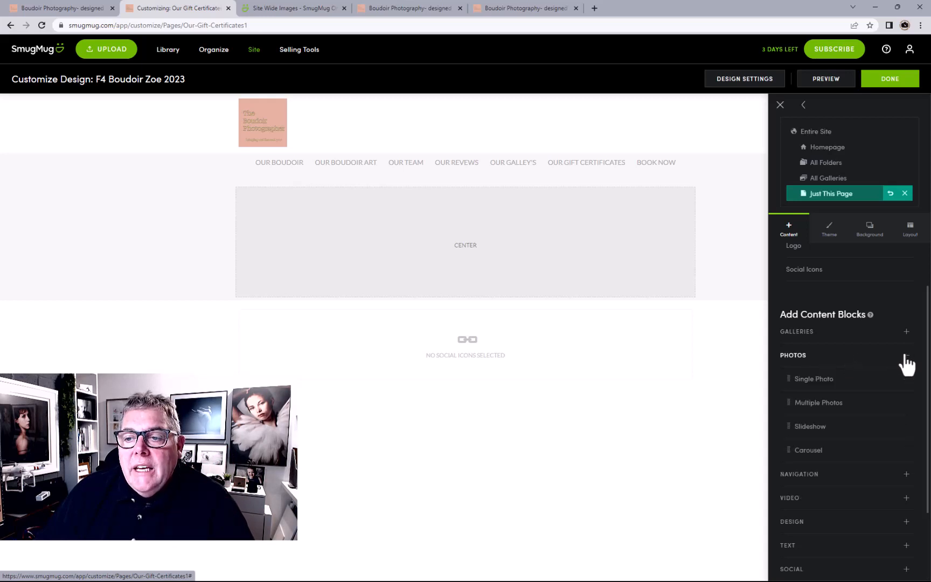
drag(805, 380, 482, 216)
click(526, 274)
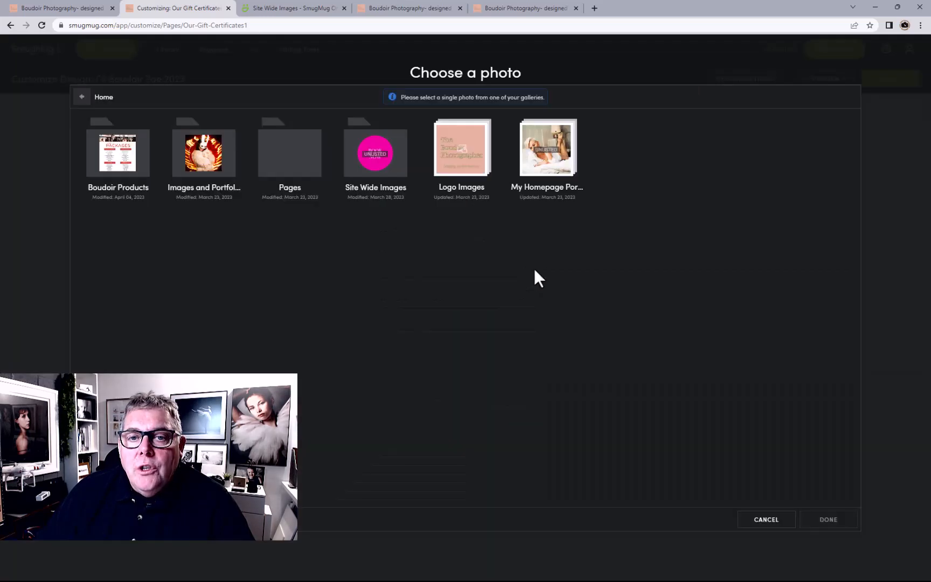
click(547, 172)
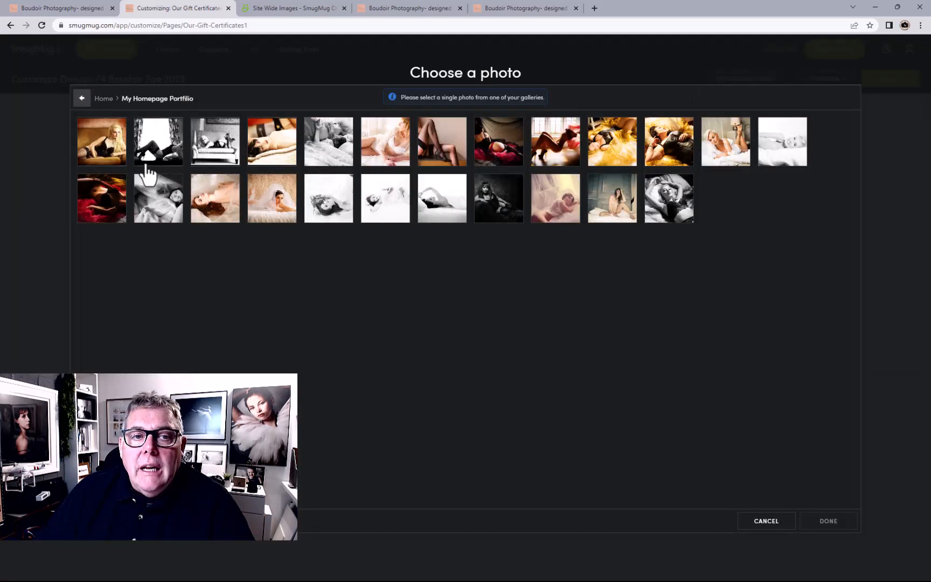
click(111, 156)
click(833, 524)
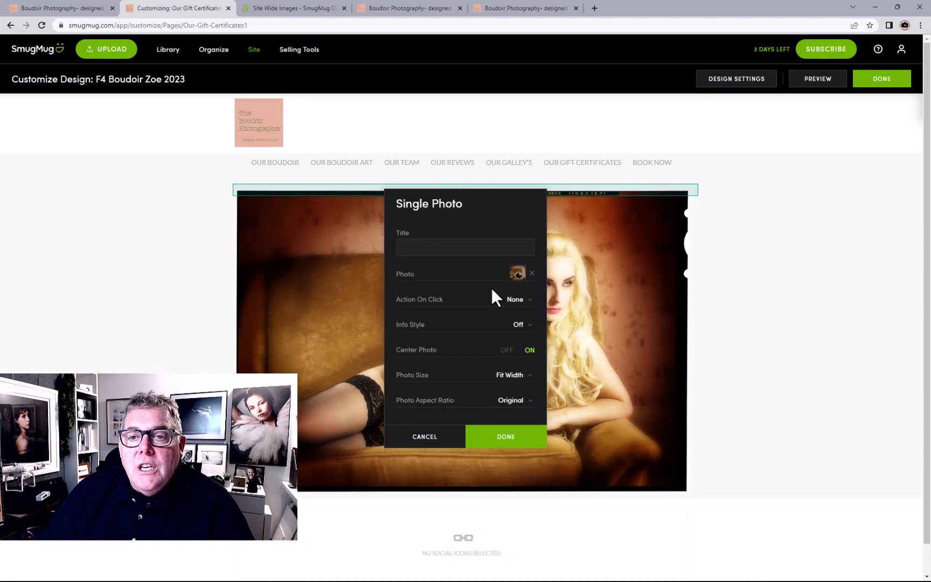
click(509, 447)
- Add a Multiple Photos block below the single photo and title it "50 Shades of You"
click(913, 109)
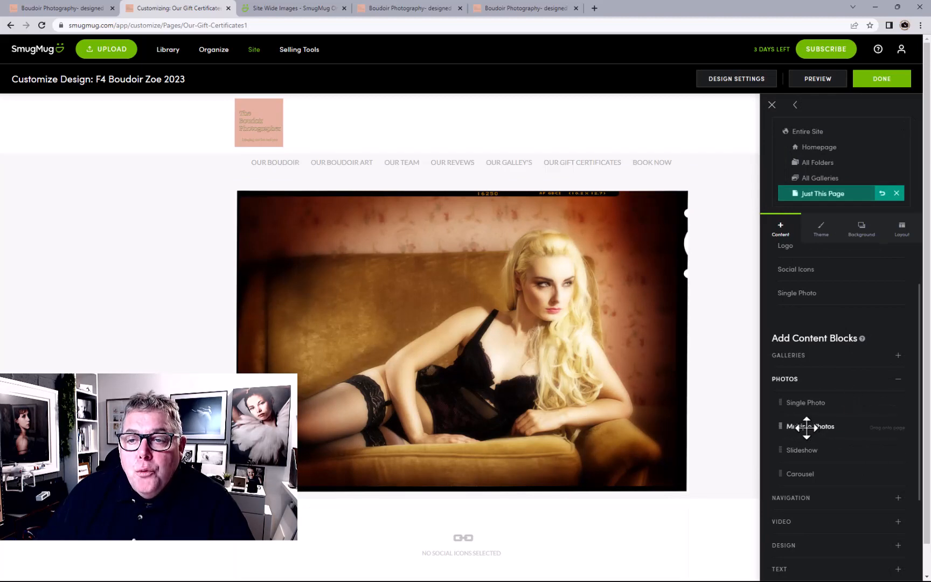
drag(807, 427, 510, 460)
drag(433, 264, 347, 257)
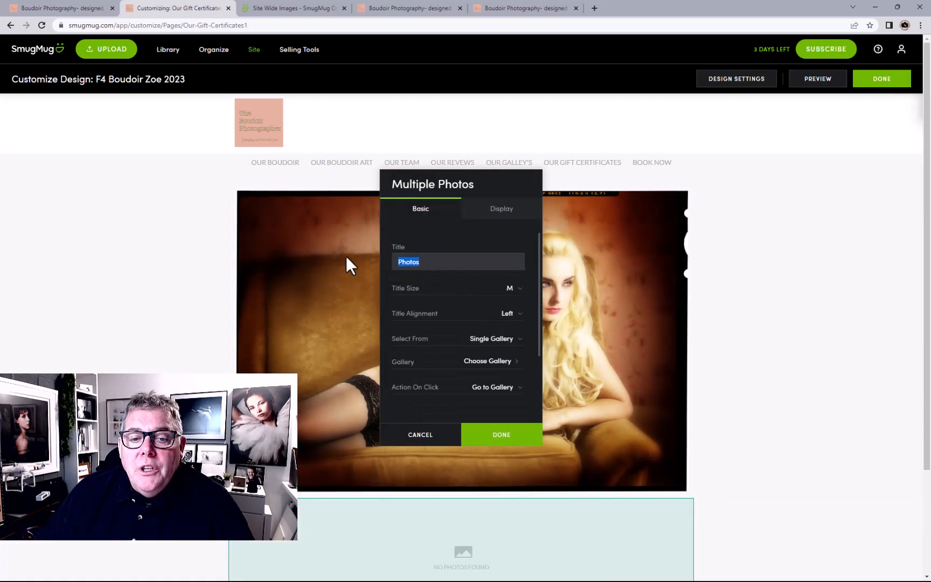
key(BackSpace)
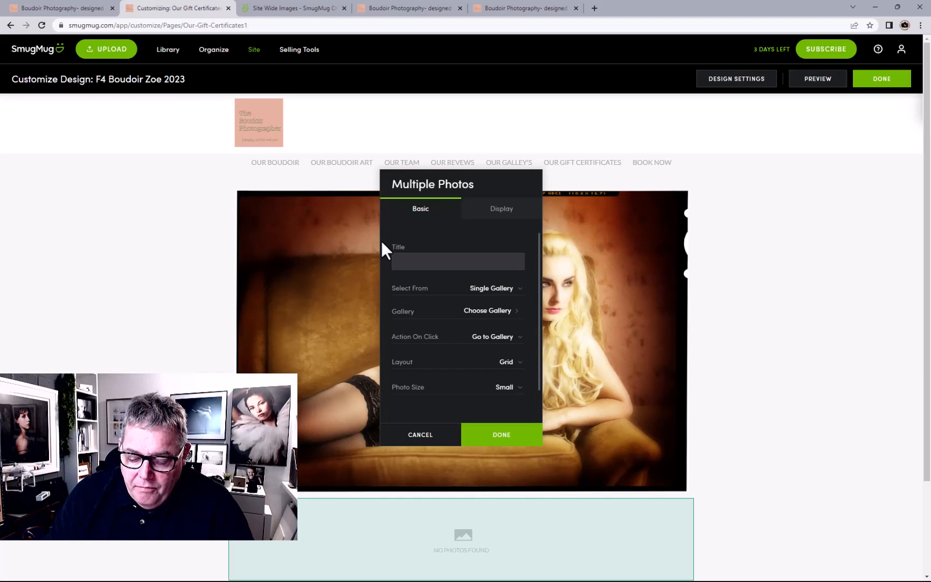
text(4)
key(BackSpace)
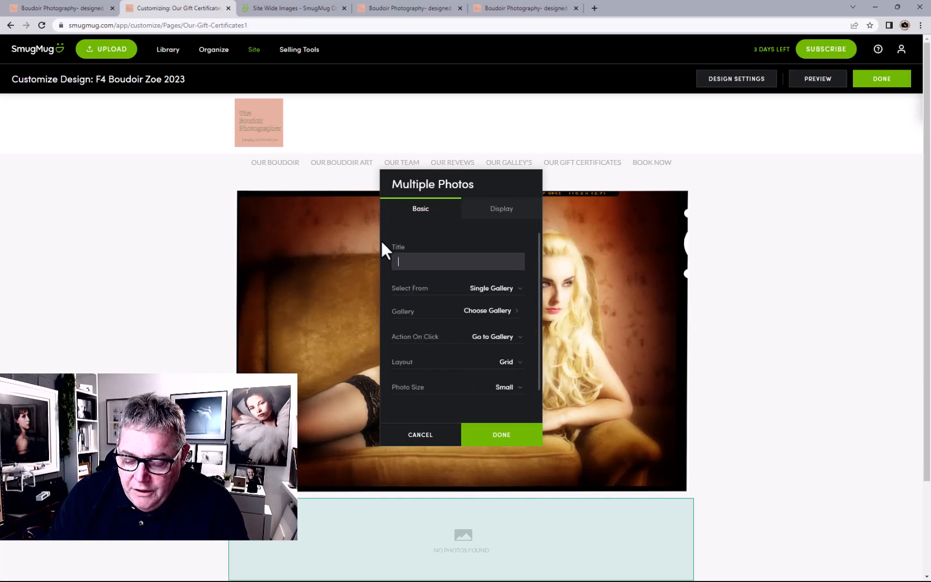
text(50 Shade)
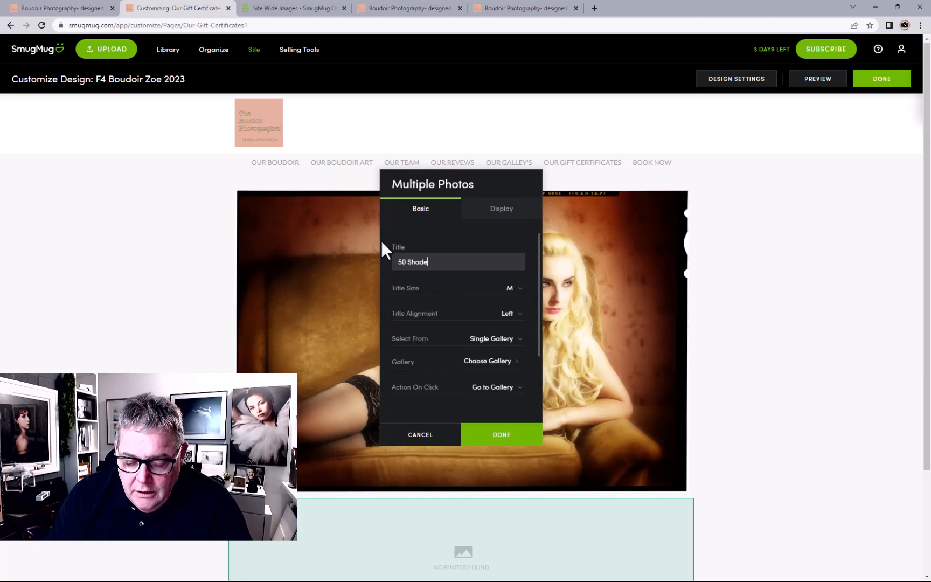
text(s of You)
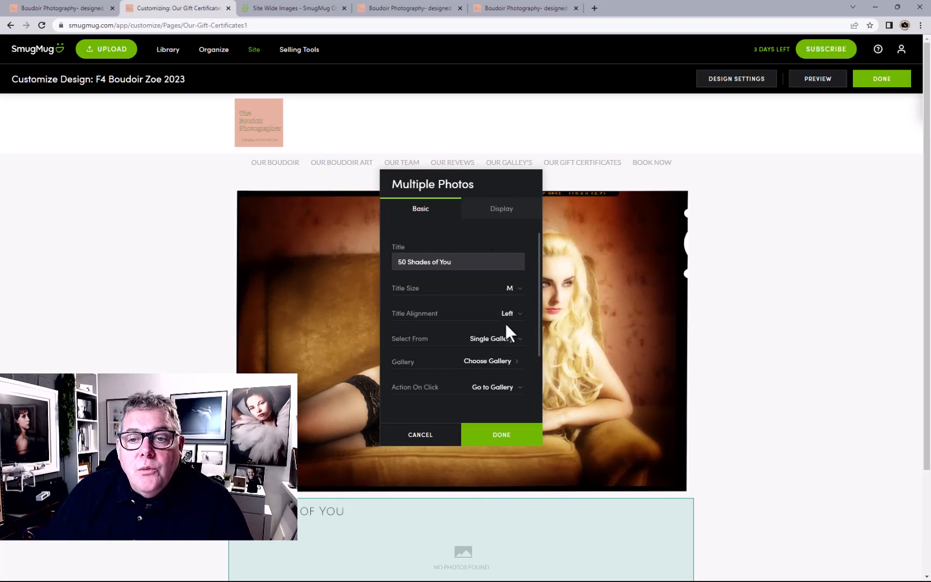
- Fill the block from the single gallery The Confidential in Images and Portfolio, keeping Go to Gallery as its action on click
click(501, 342)
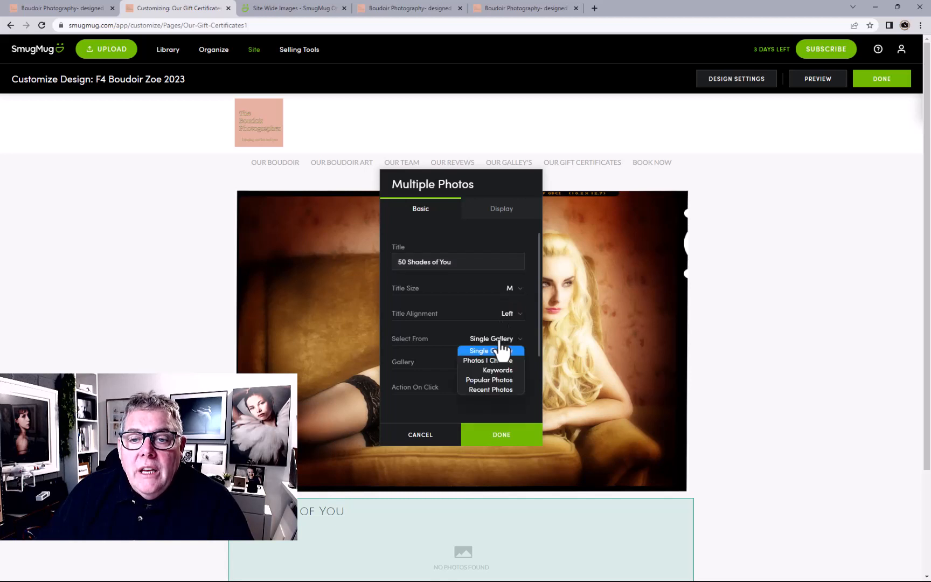
click(500, 348)
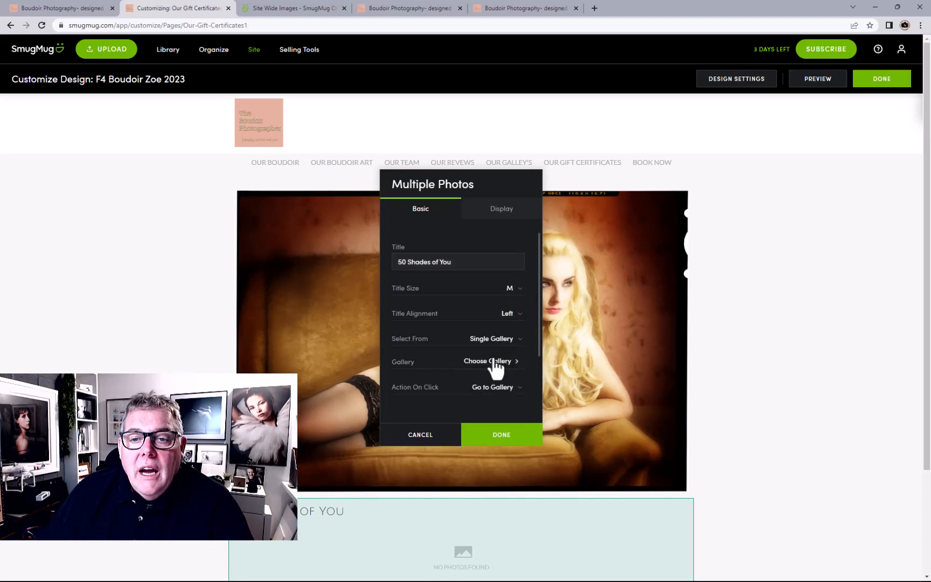
click(499, 368)
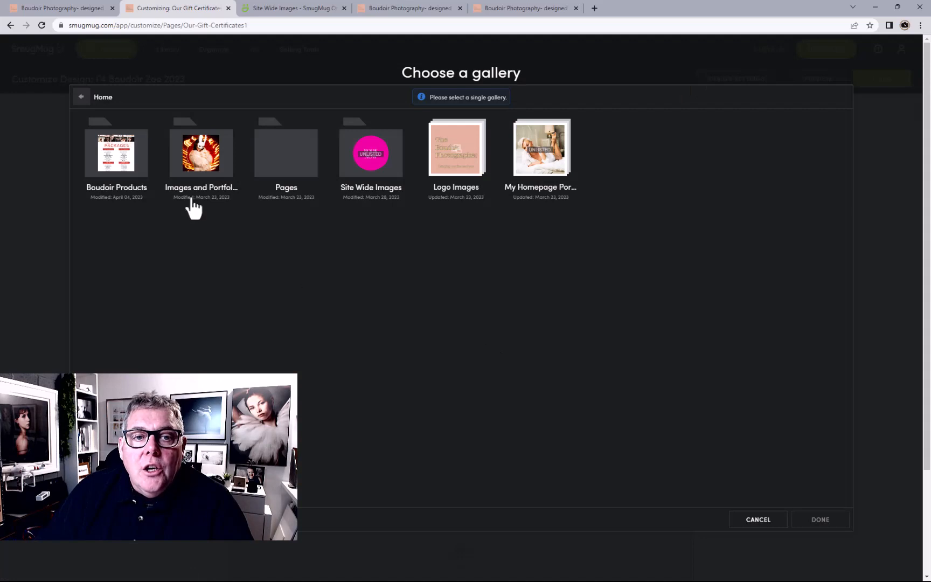
click(192, 165)
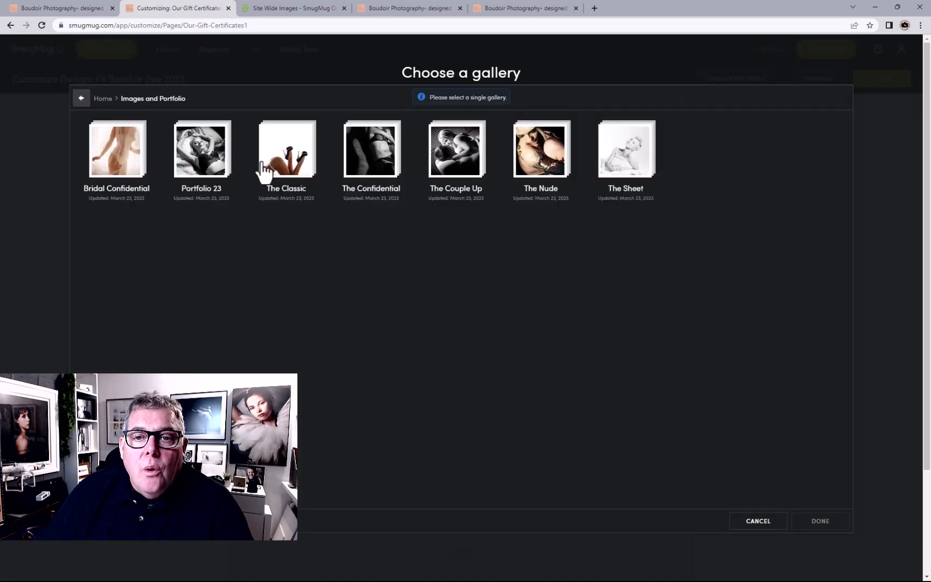
click(382, 161)
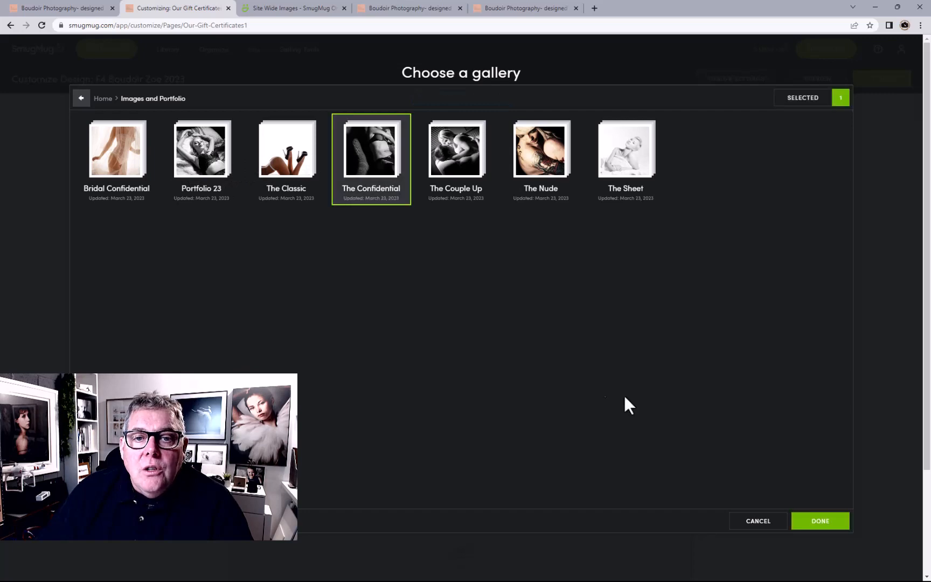
click(830, 521)
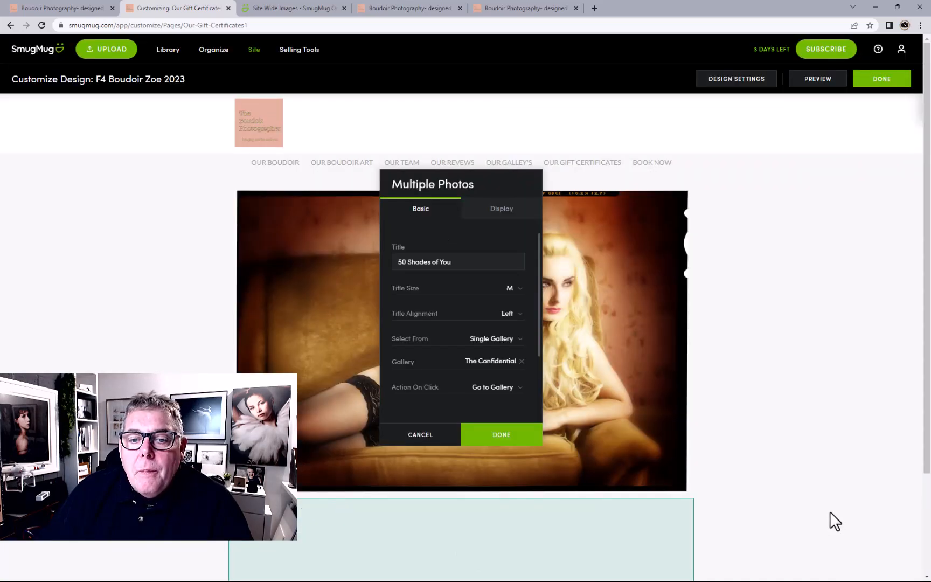
scroll(781, 440, down, 4)
scroll(781, 435, down, 1)
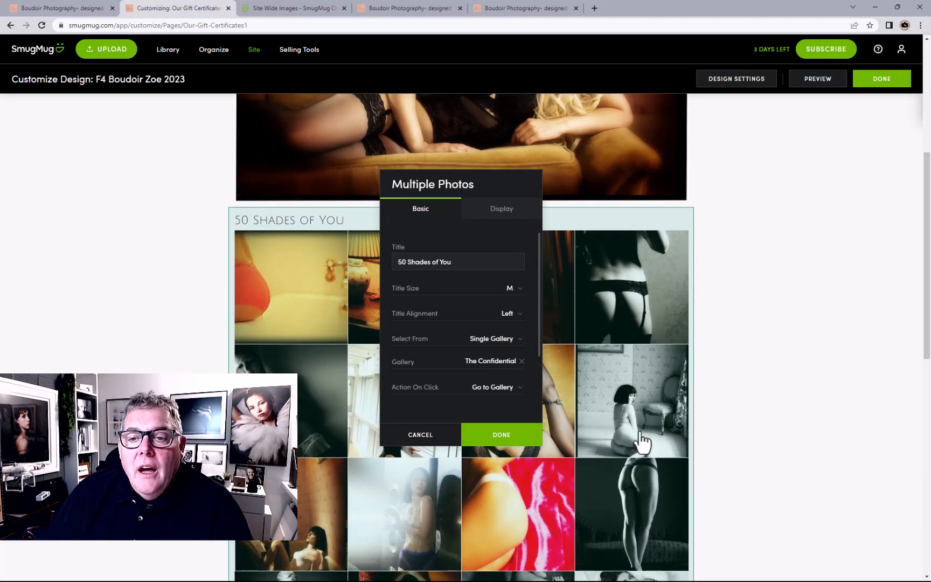
scroll(641, 442, down, 1)
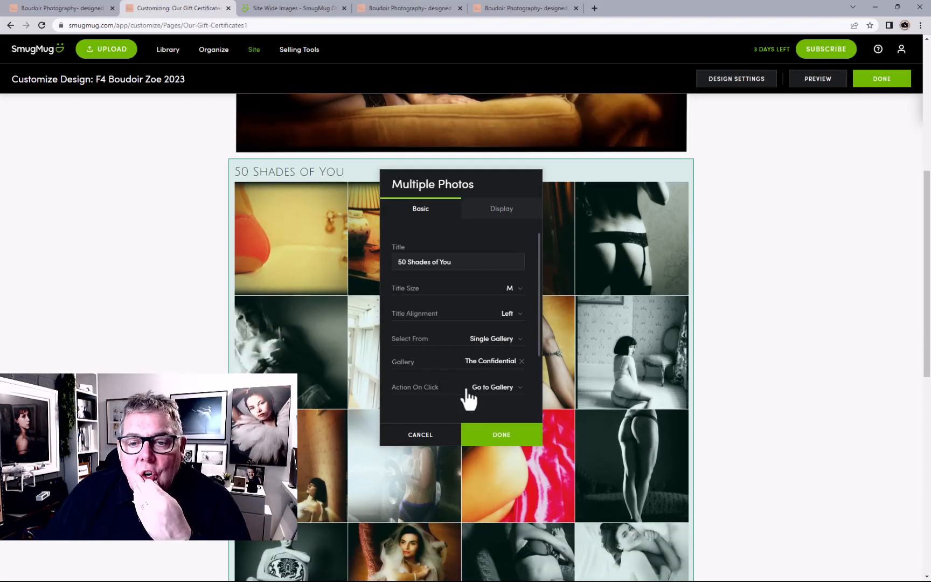
click(495, 388)
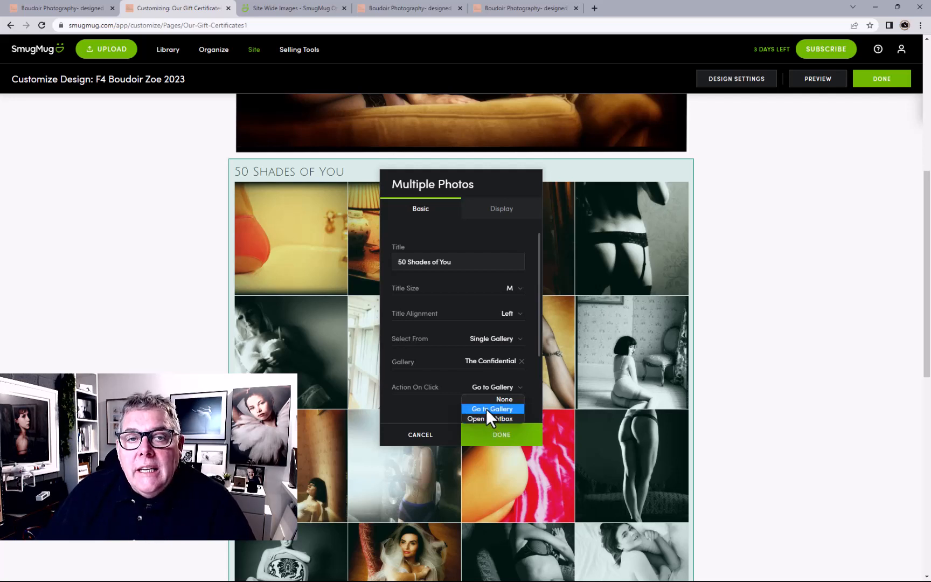
click(489, 409)
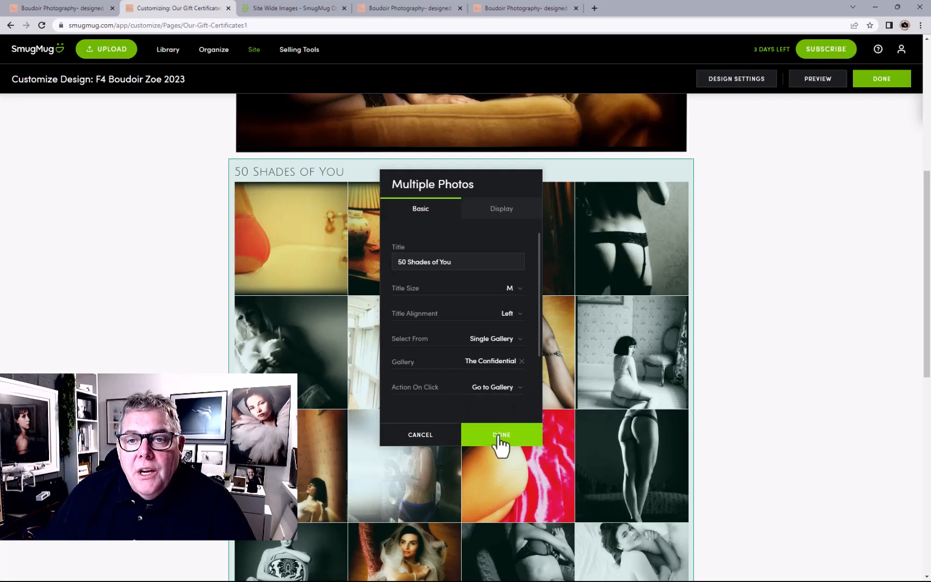
- Try photo spacings of 4px, 36px and None in the 50 Shades of You block, and restore 1px
click(500, 211)
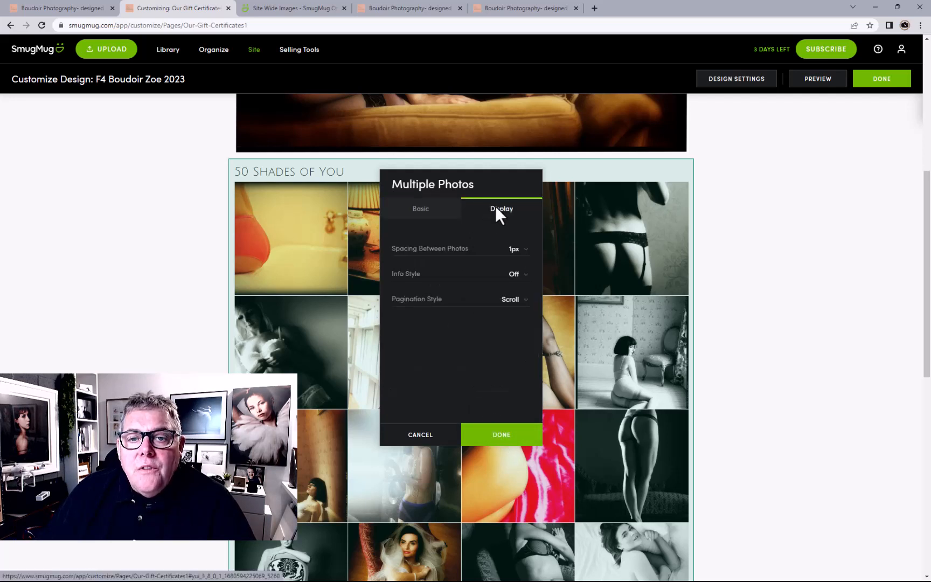
click(510, 254)
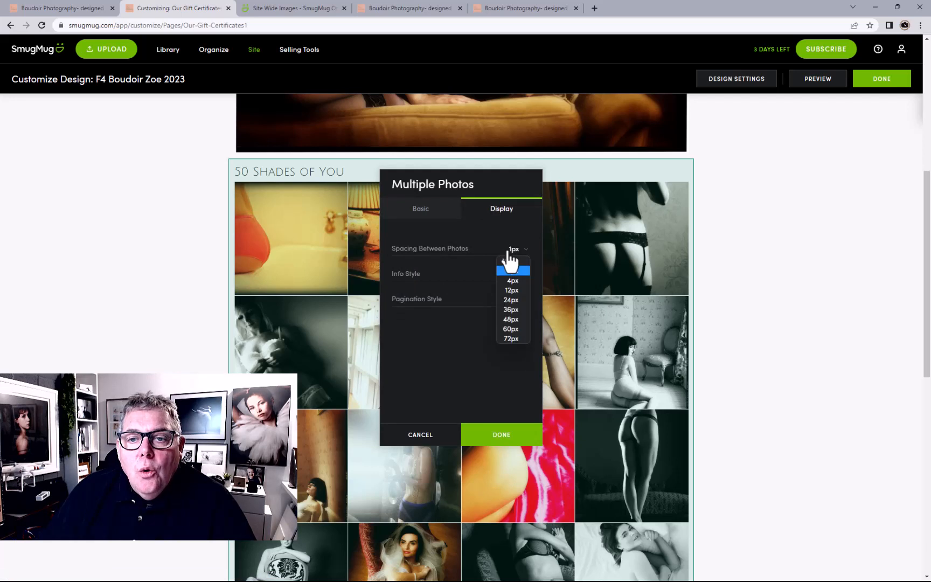
click(512, 281)
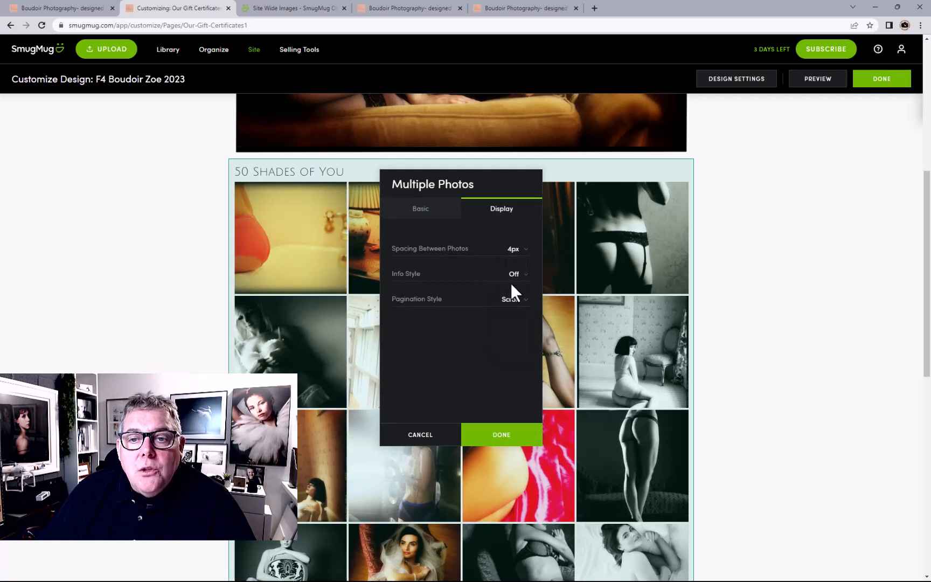
click(509, 250)
click(500, 308)
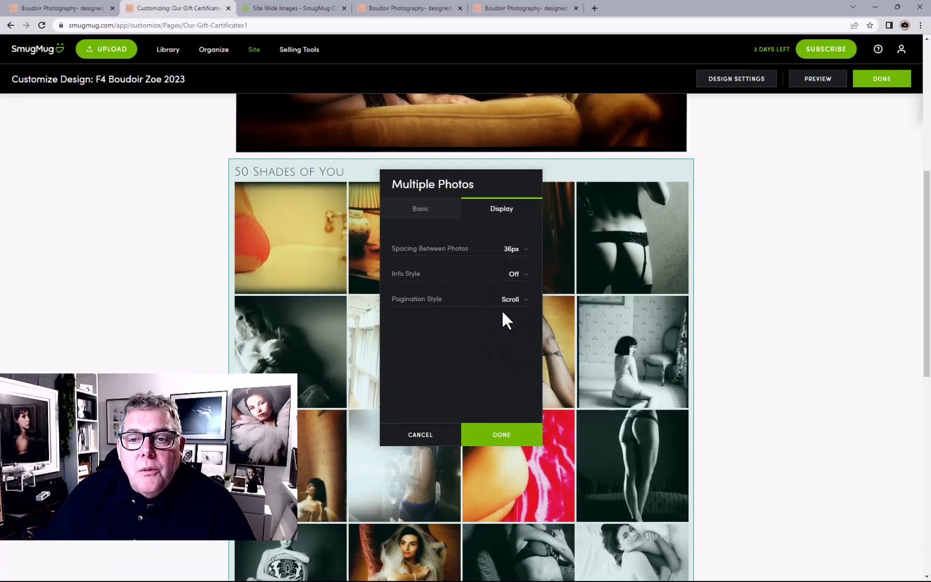
click(511, 249)
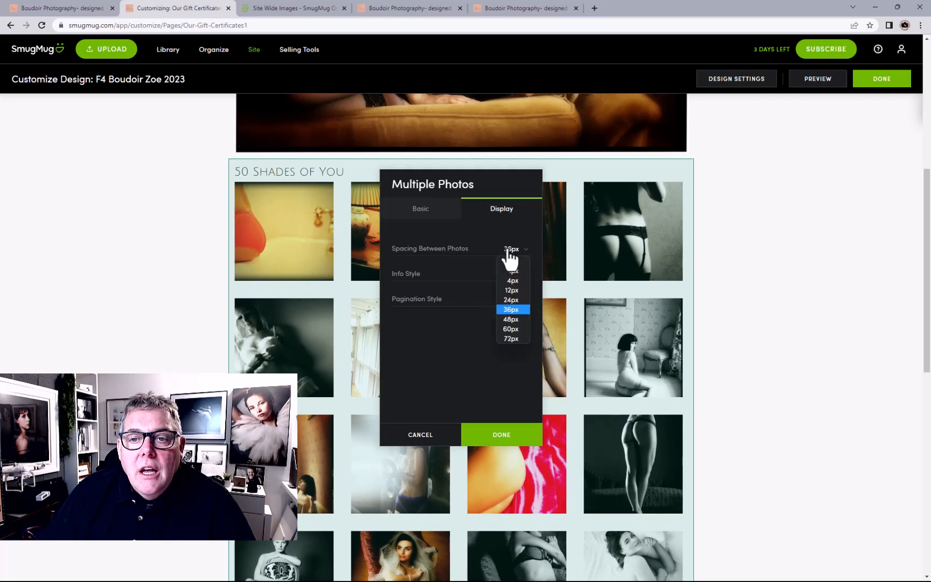
click(509, 263)
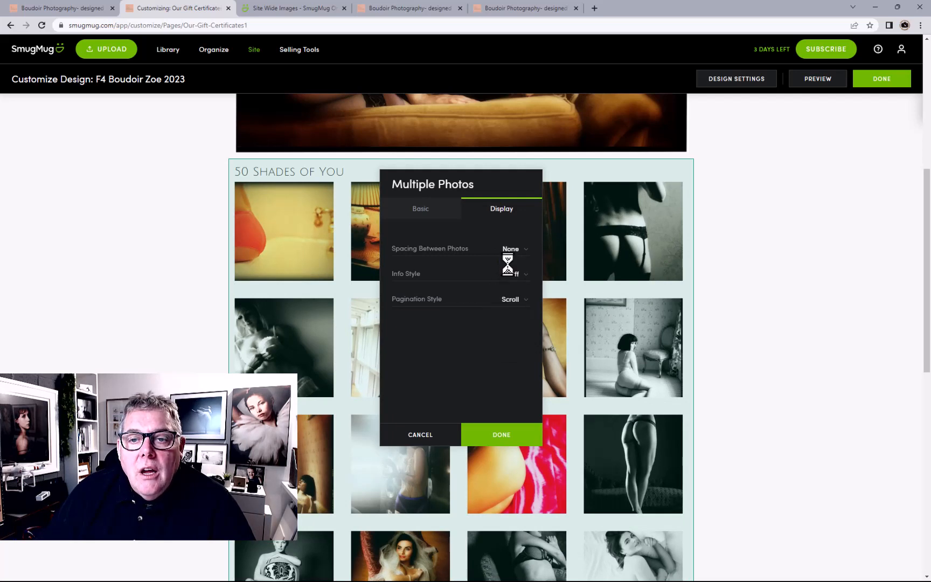
click(507, 254)
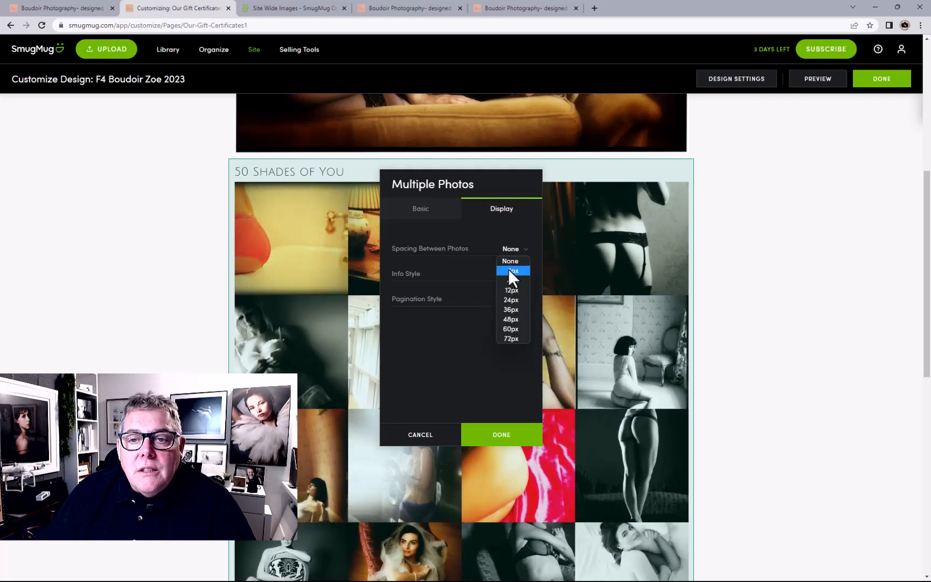
click(509, 269)
- Keep Scroll as the pagination style and finish the 50 Shades of You block
click(510, 302)
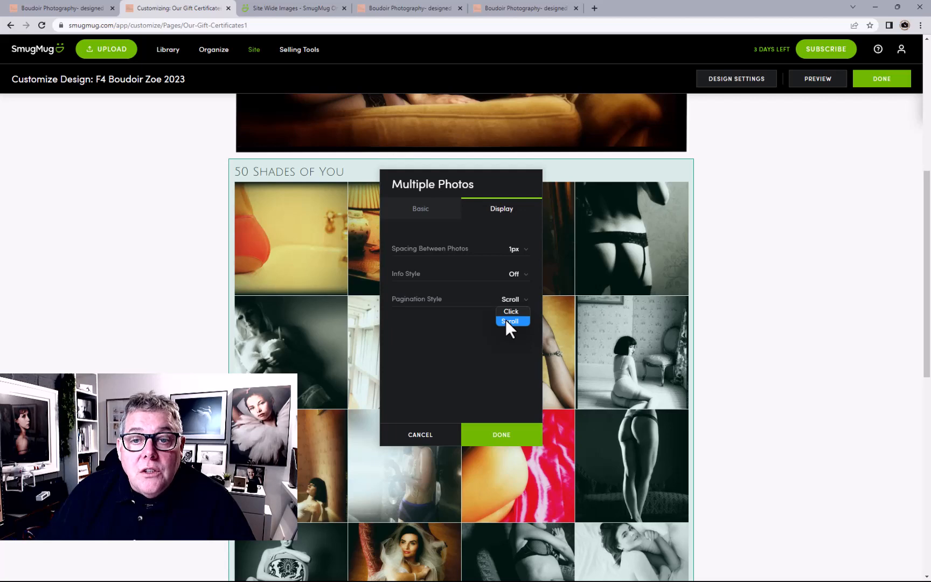
click(476, 325)
click(502, 440)
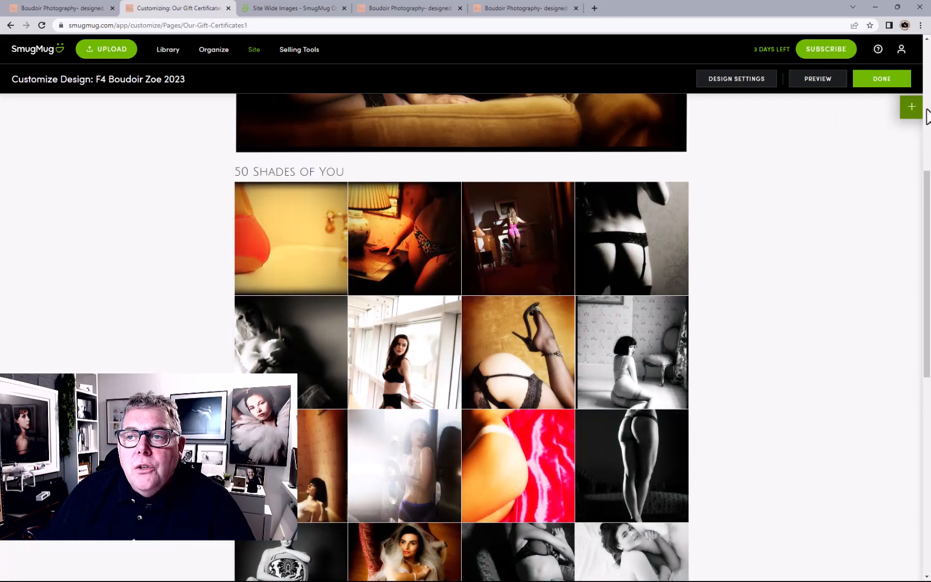
- Add a second Multiple Photos block to the right of the 50 Shades of You block and clear its title
click(911, 110)
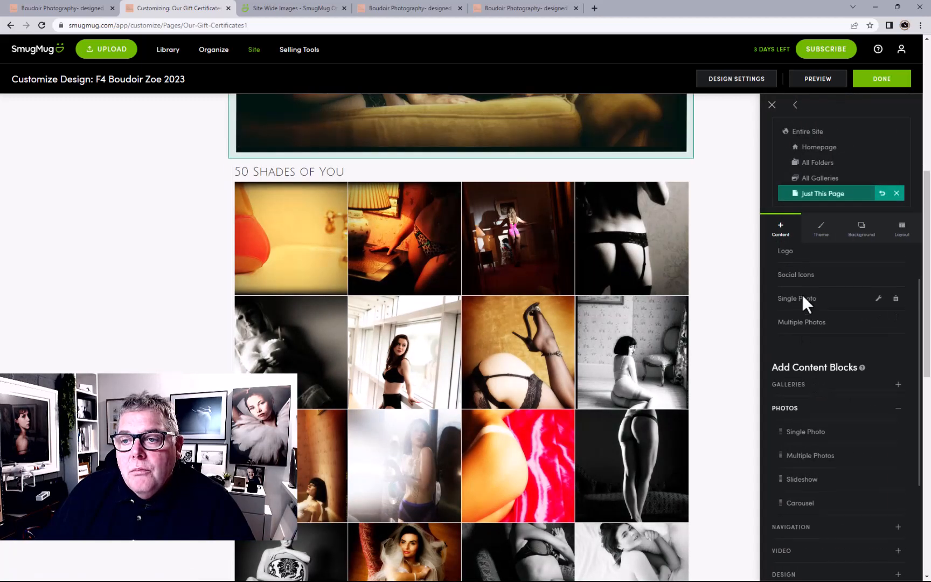
scroll(781, 305, down, 3)
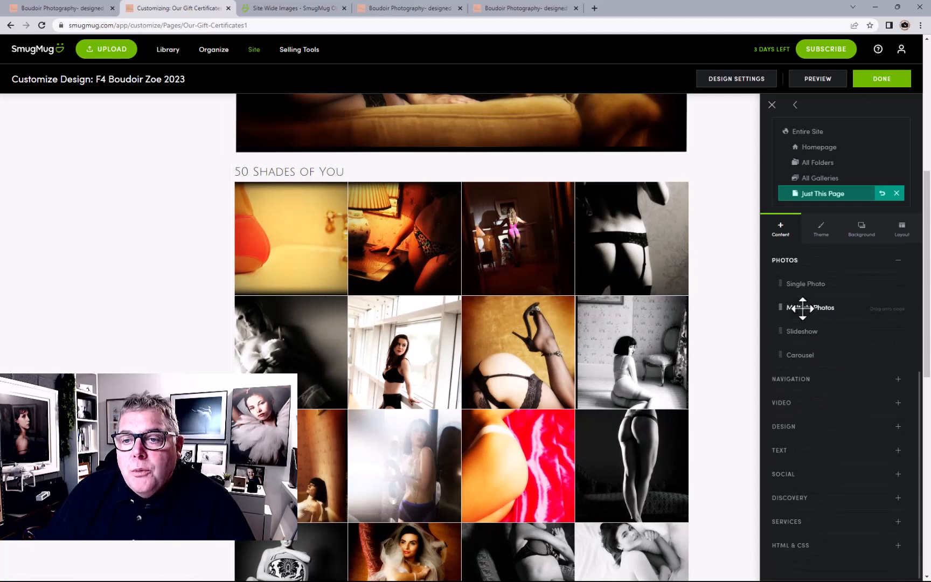
drag(803, 308, 677, 316)
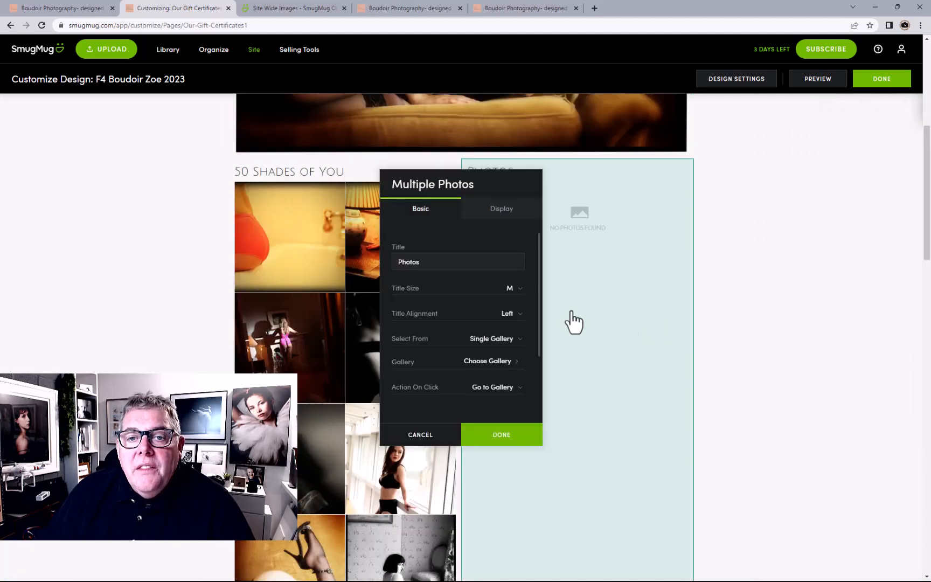
drag(450, 259, 337, 264)
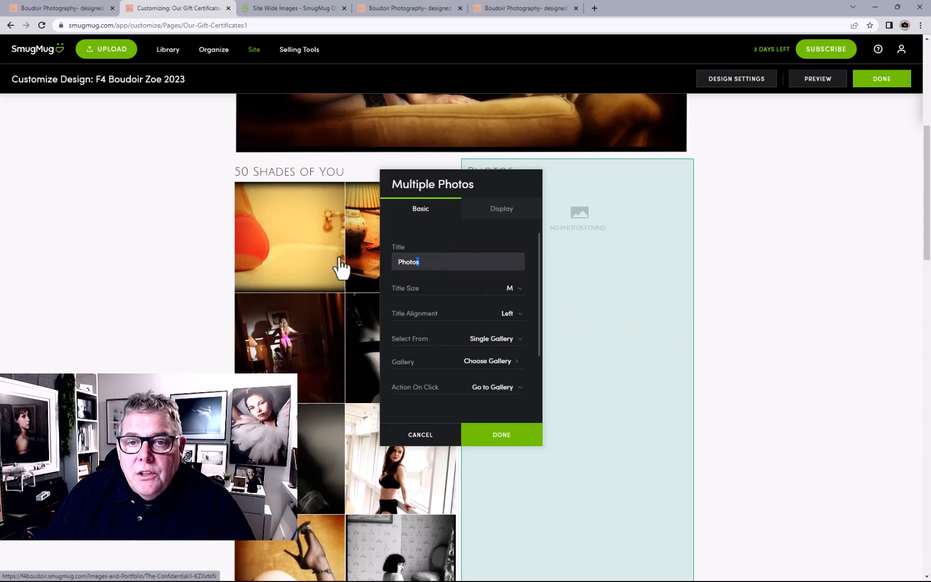
drag(436, 264, 391, 272)
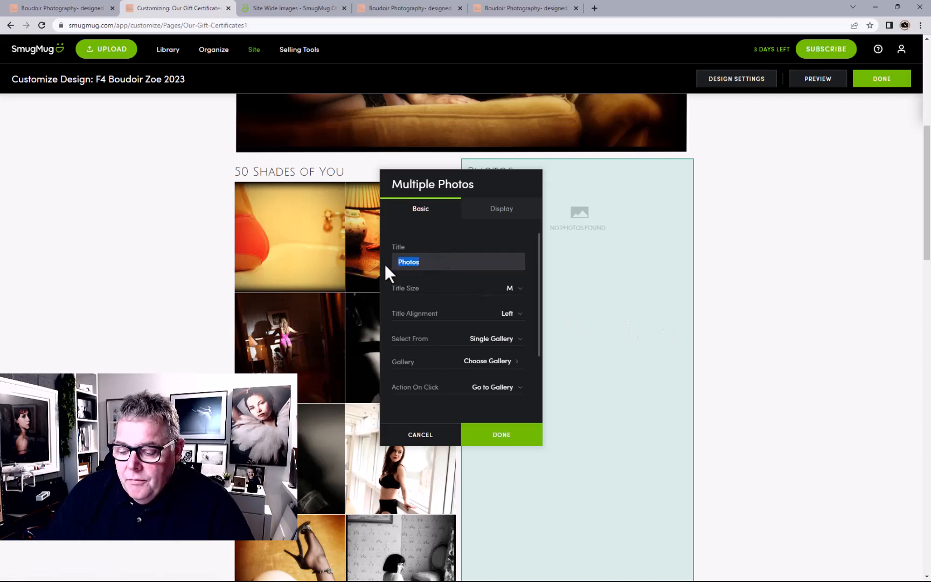
key(BackSpace)
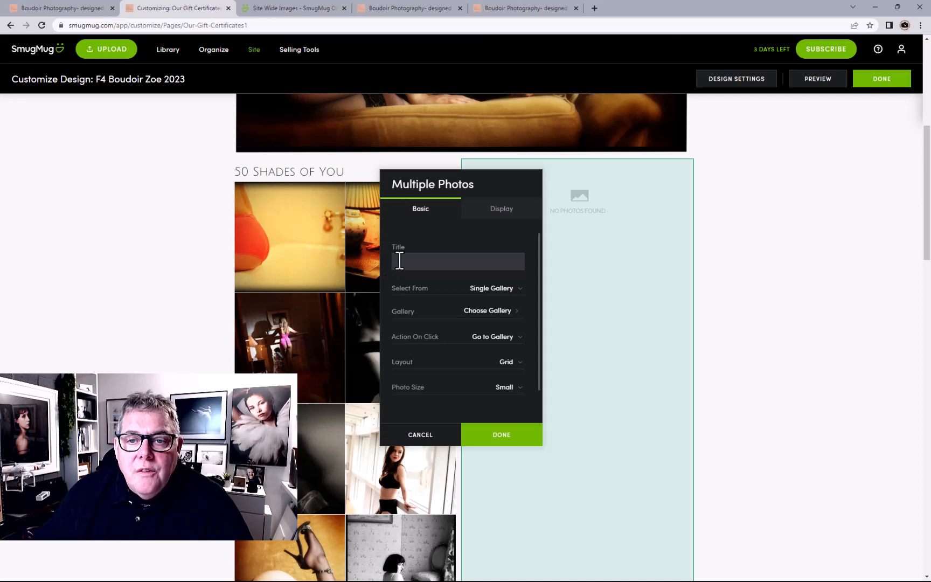
- Switch the new block's photo source to Photos I Choose and open The Confidential gallery in Images and Portfolio
click(488, 291)
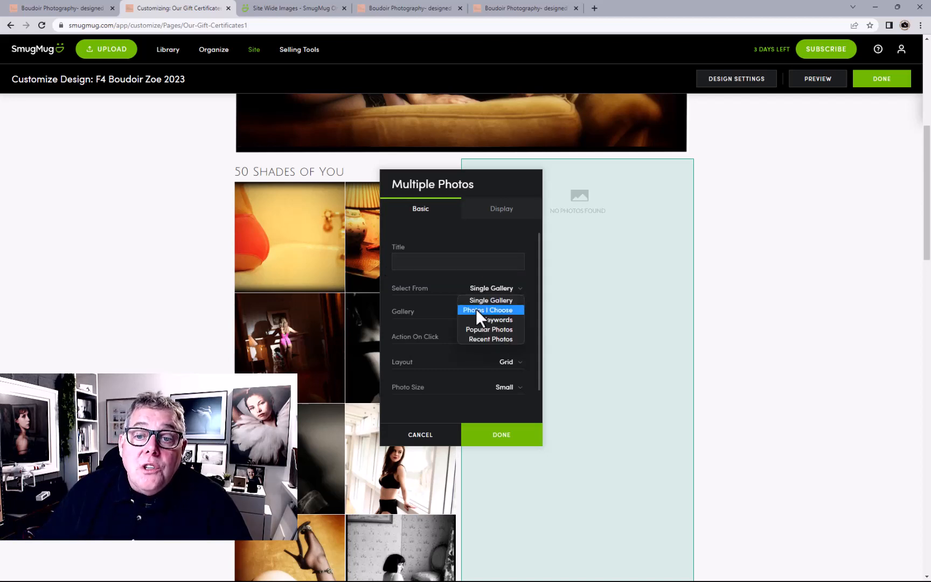
click(474, 311)
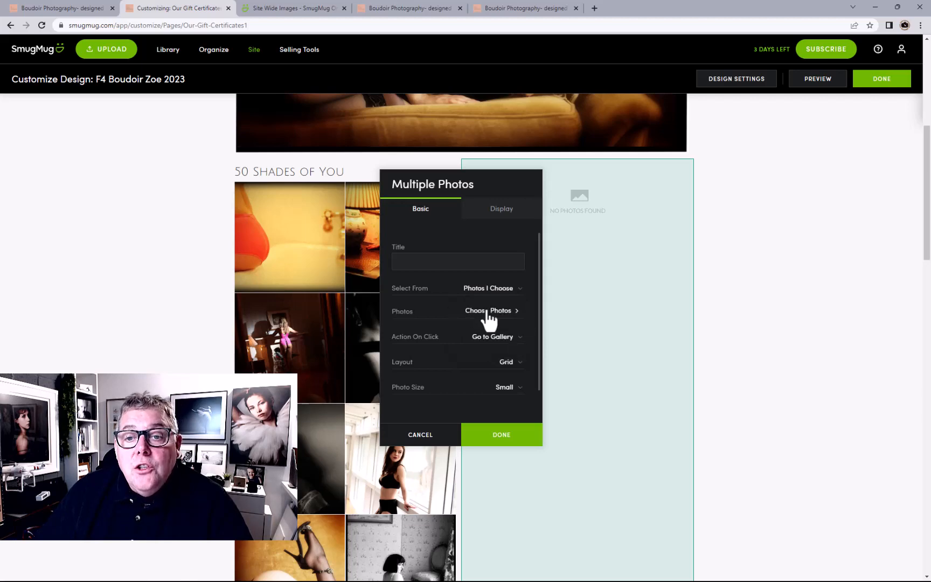
click(489, 313)
click(205, 174)
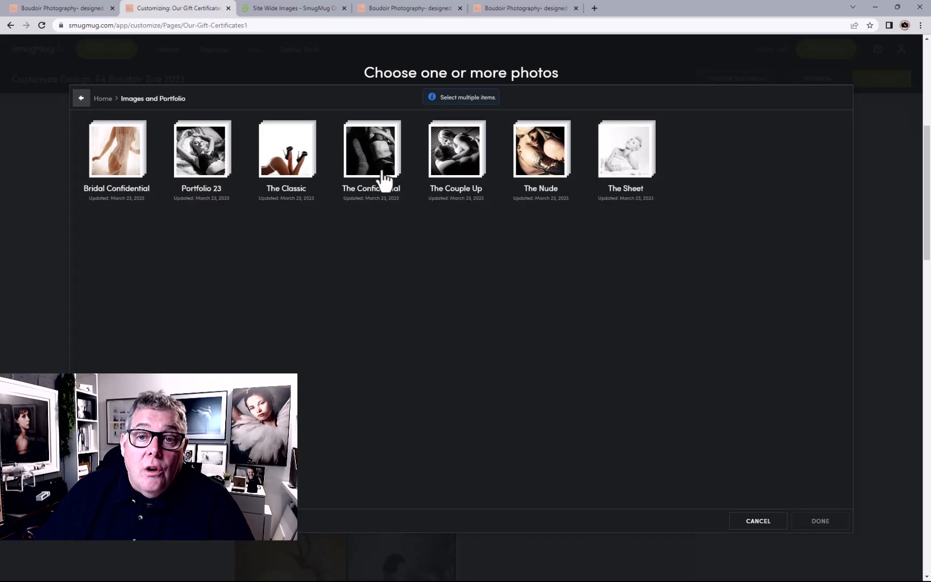
click(385, 183)
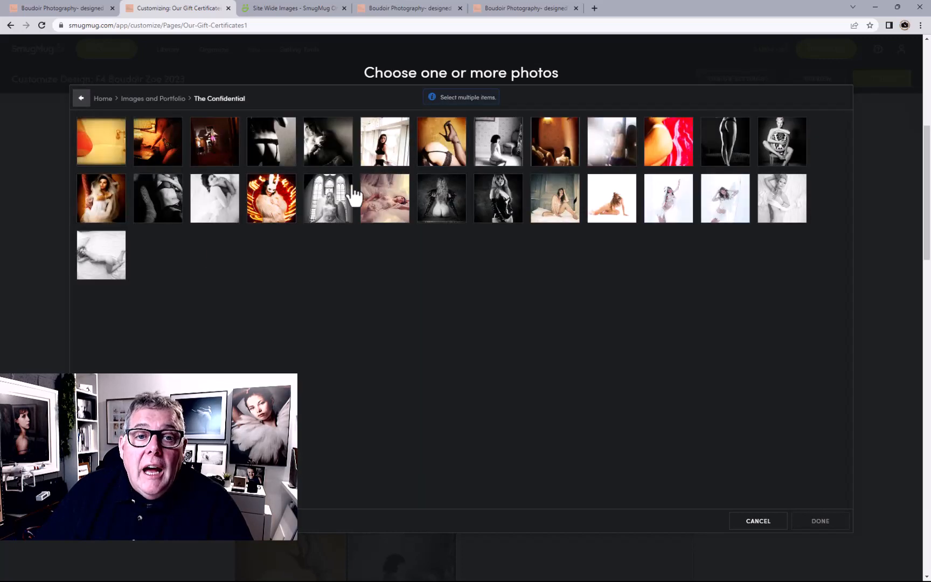
- Pick nine assorted photos from The Confidential gallery and add them to the untitled Multiple Photos block
click(175, 207)
click(276, 217)
click(383, 216)
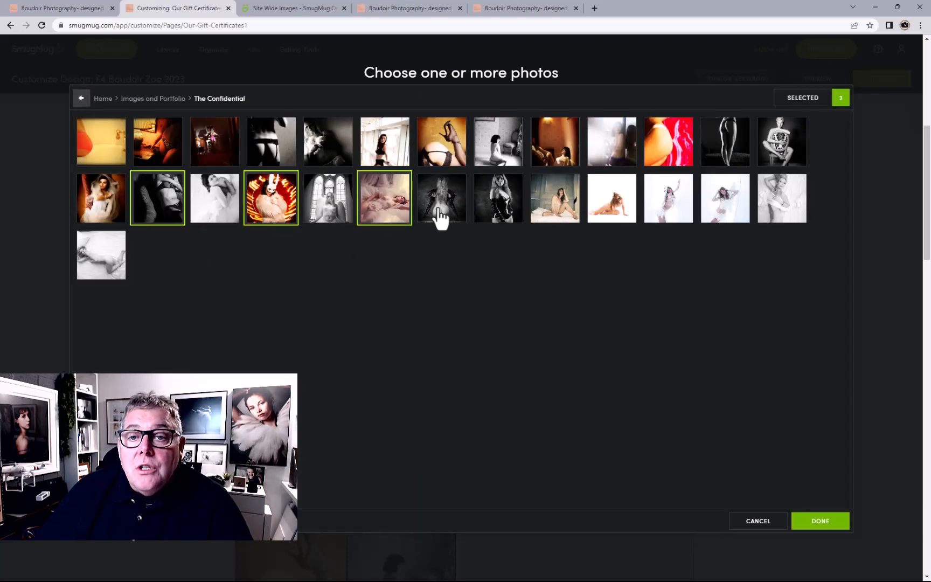
click(440, 214)
click(485, 213)
click(561, 145)
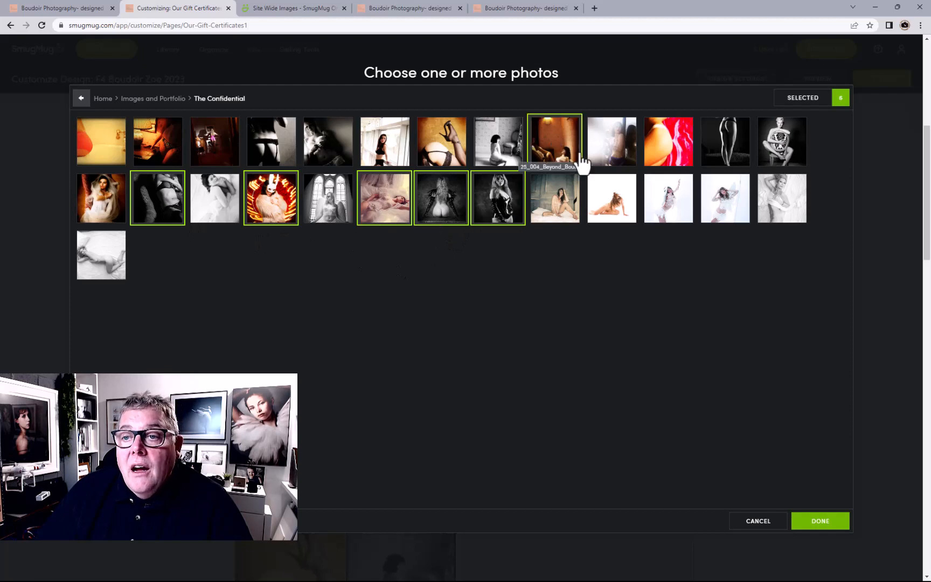
click(732, 141)
click(776, 146)
click(790, 200)
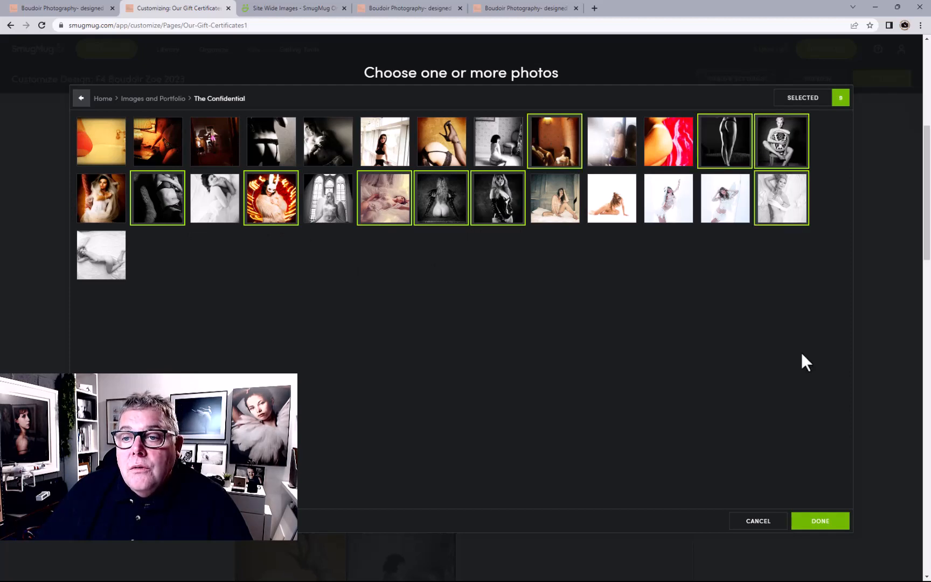
click(822, 521)
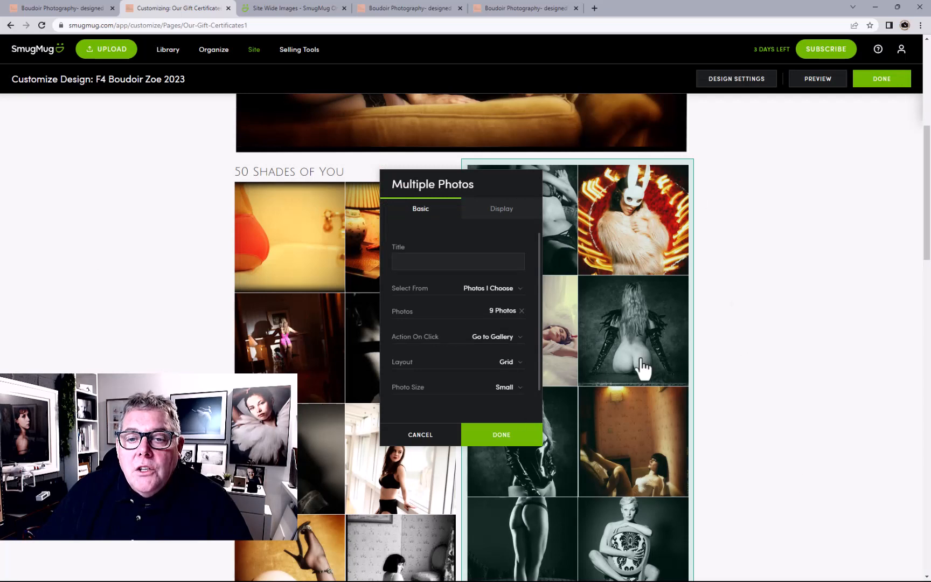
- Try the Vertical and Collage Landscape layouts in the untitled block, settle on Collage Portrait, and keep the photo size Small
click(506, 363)
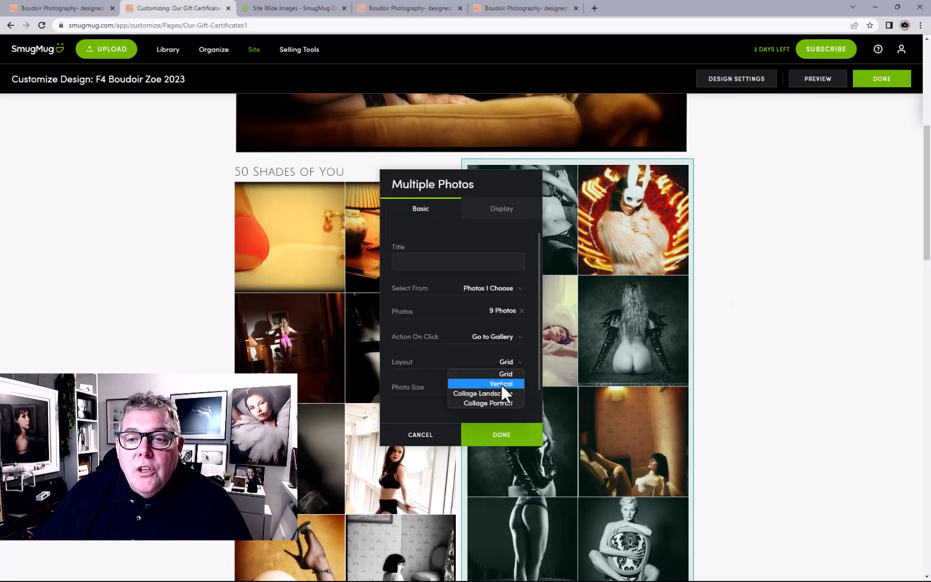
click(503, 384)
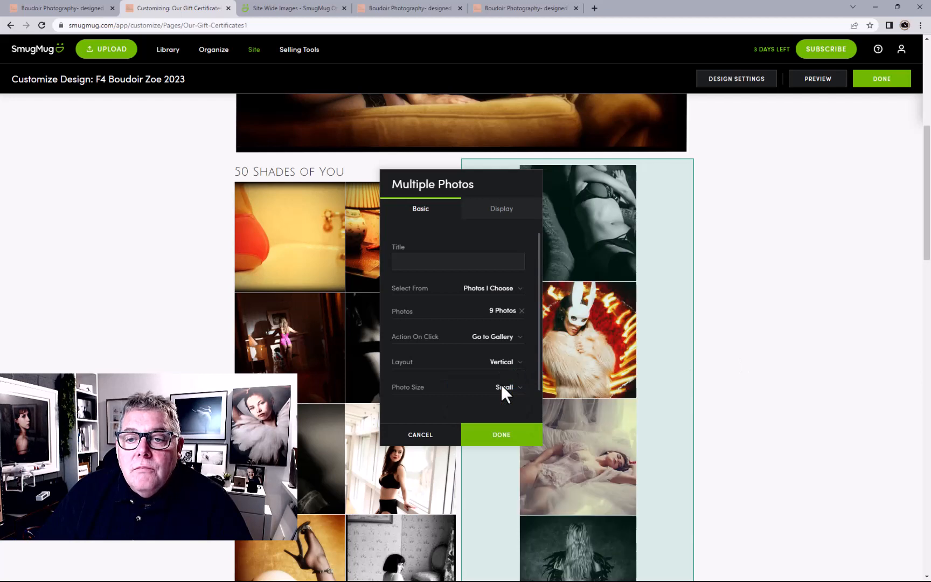
click(505, 364)
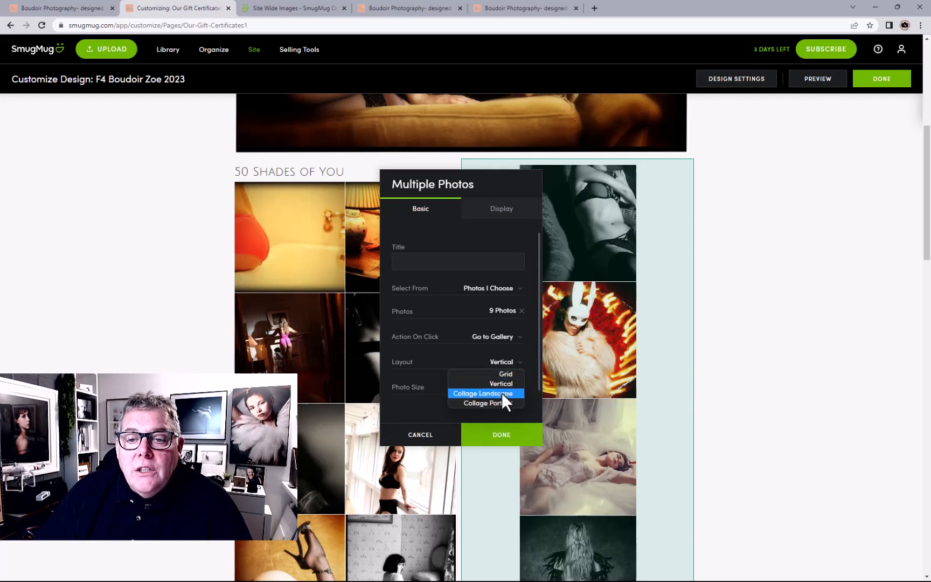
click(503, 394)
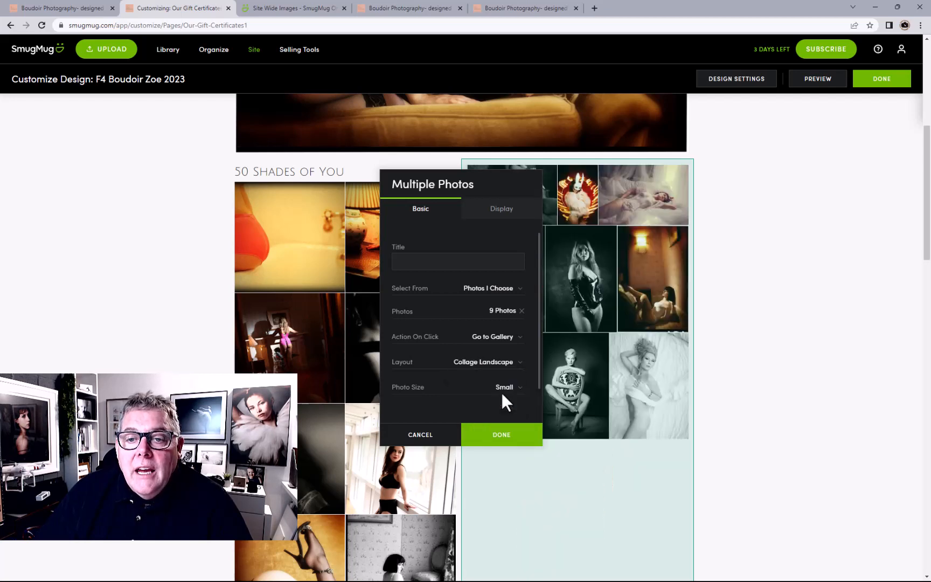
click(505, 364)
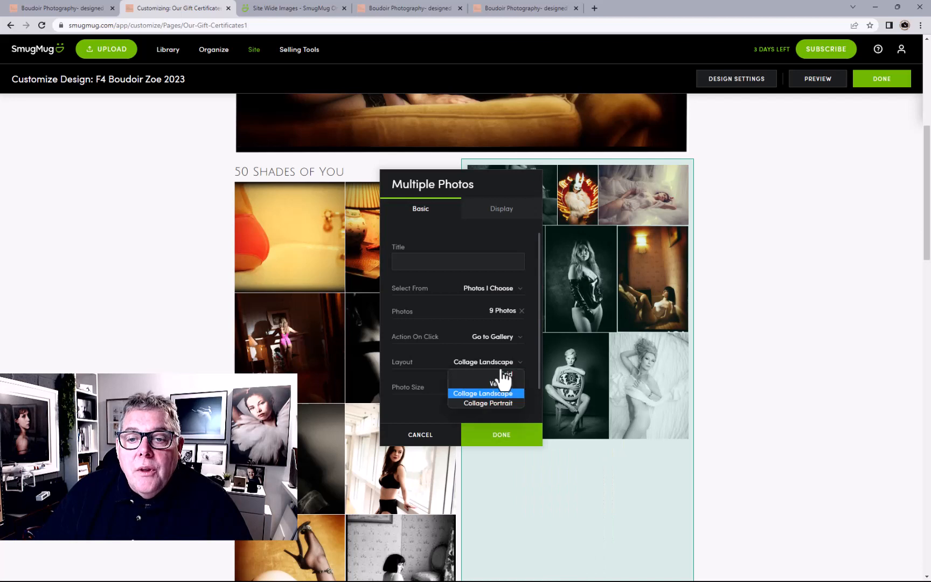
click(497, 404)
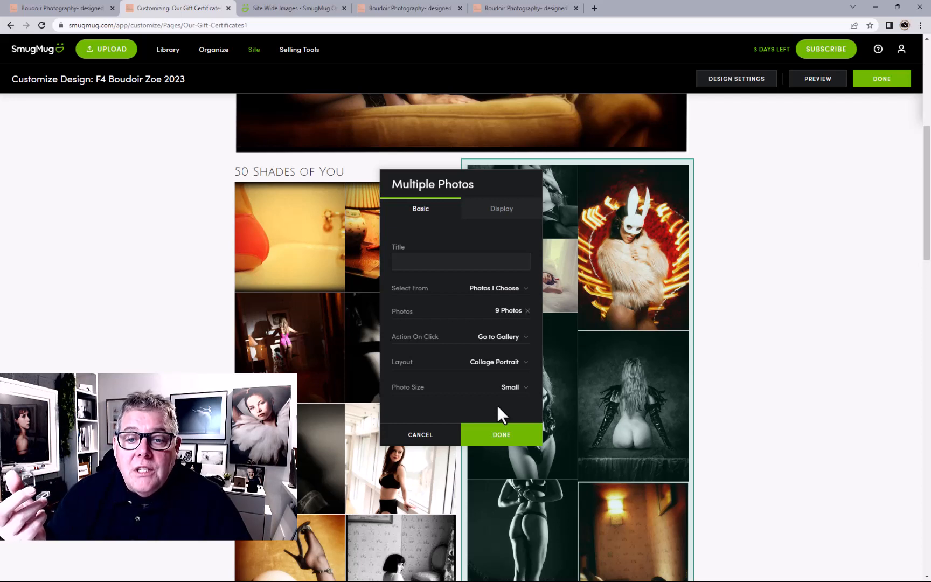
click(512, 390)
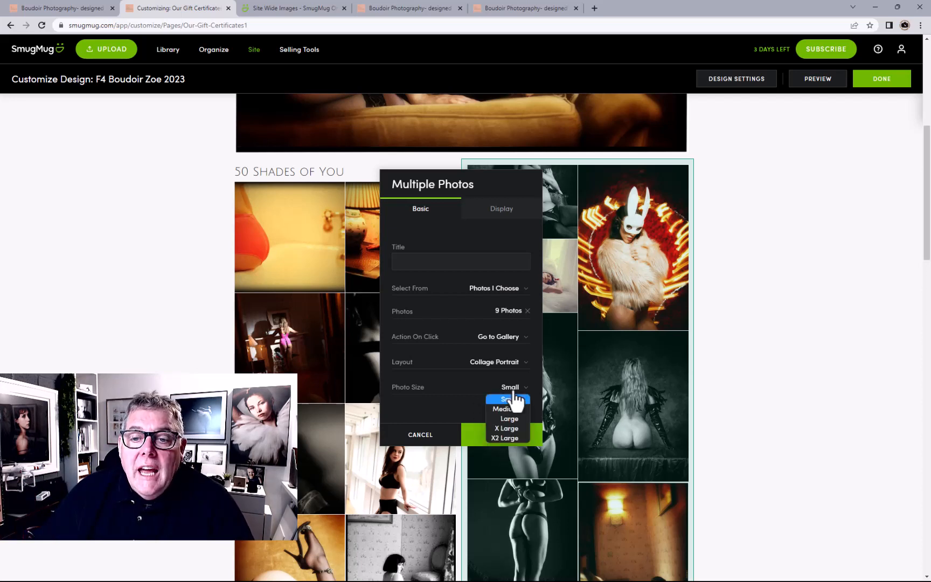
scroll(512, 393, down, 1)
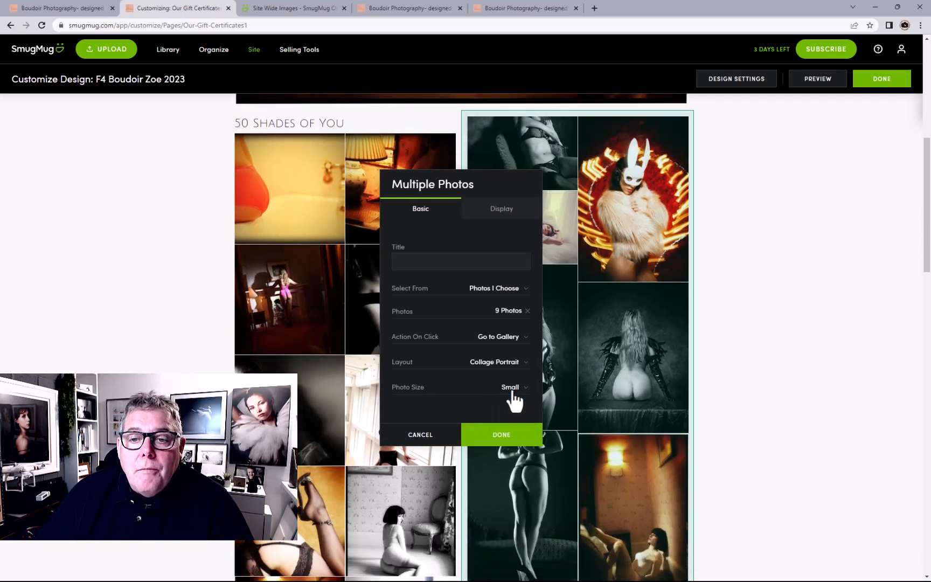
scroll(494, 355, down, 1)
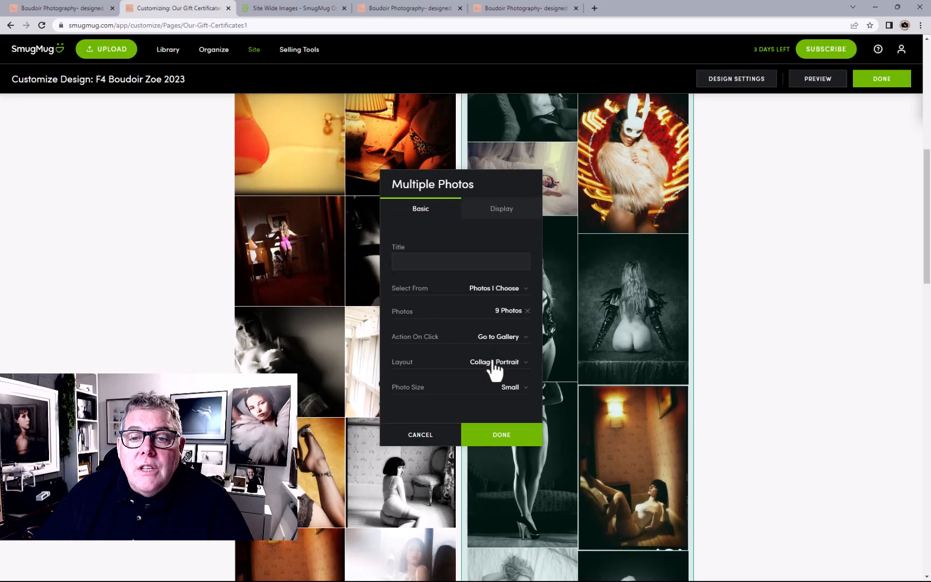
- Set the block's pagination style to Click with the number of photos on Auto, and finish the block
click(505, 212)
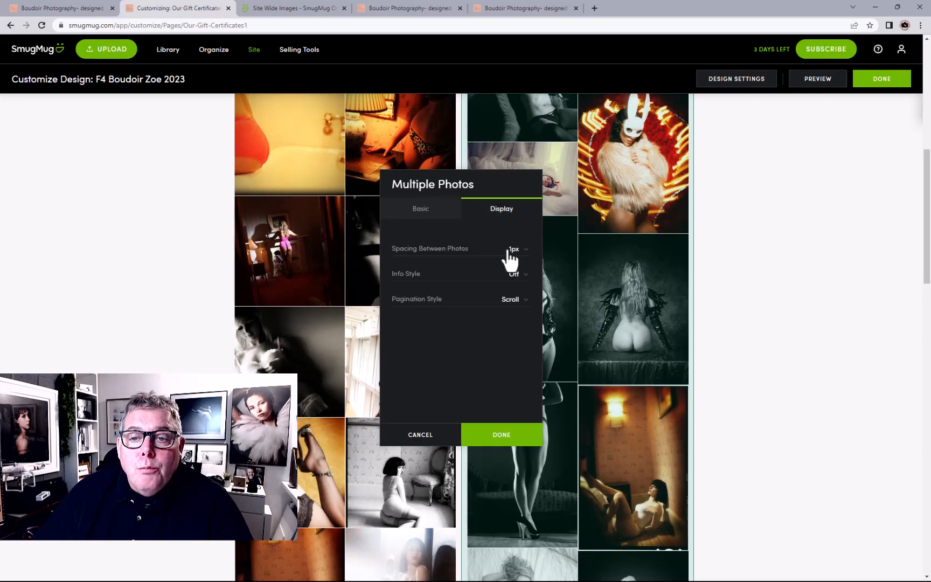
click(510, 300)
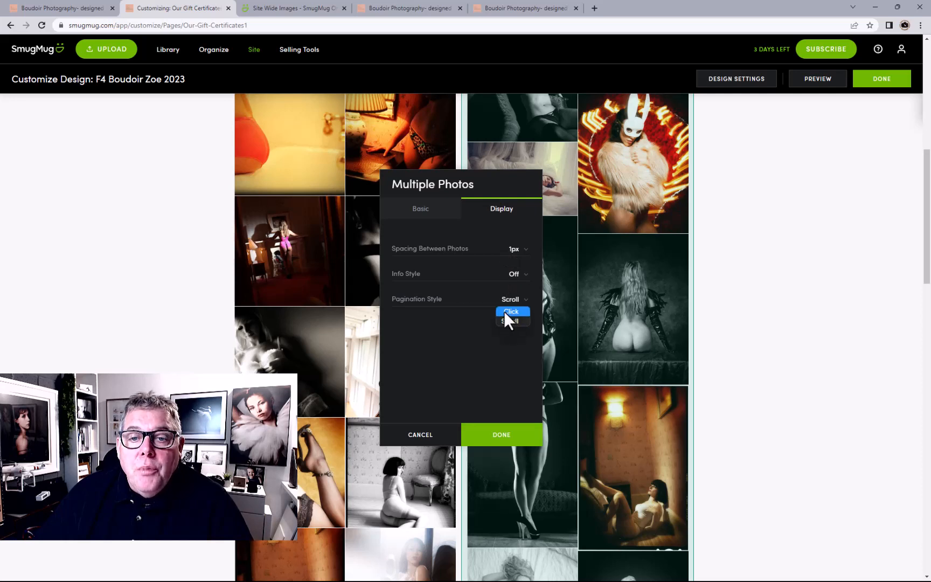
click(511, 311)
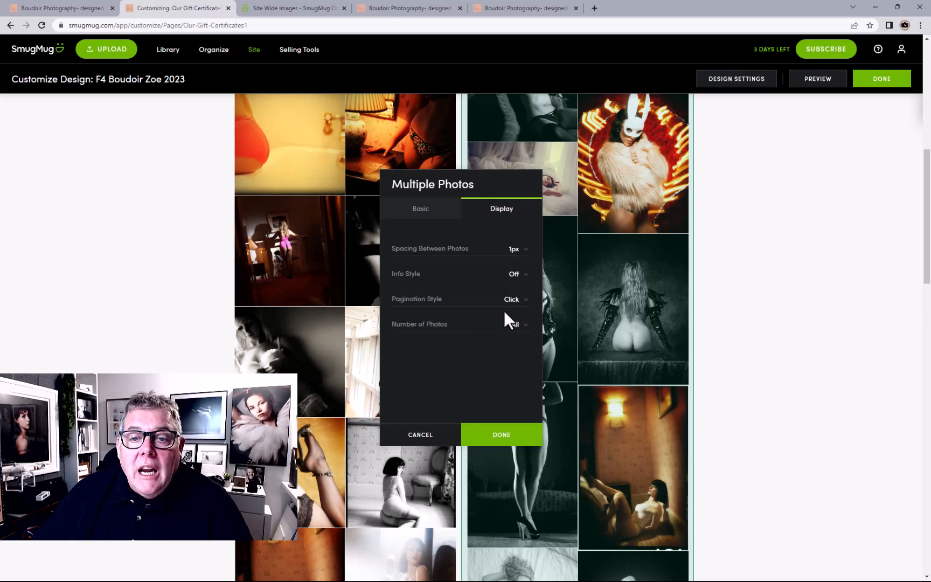
click(518, 326)
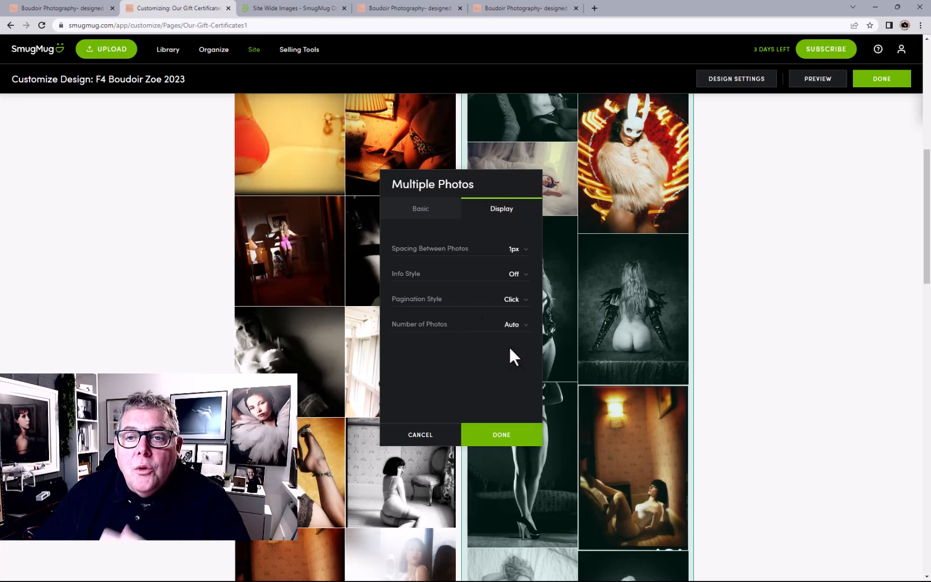
click(451, 212)
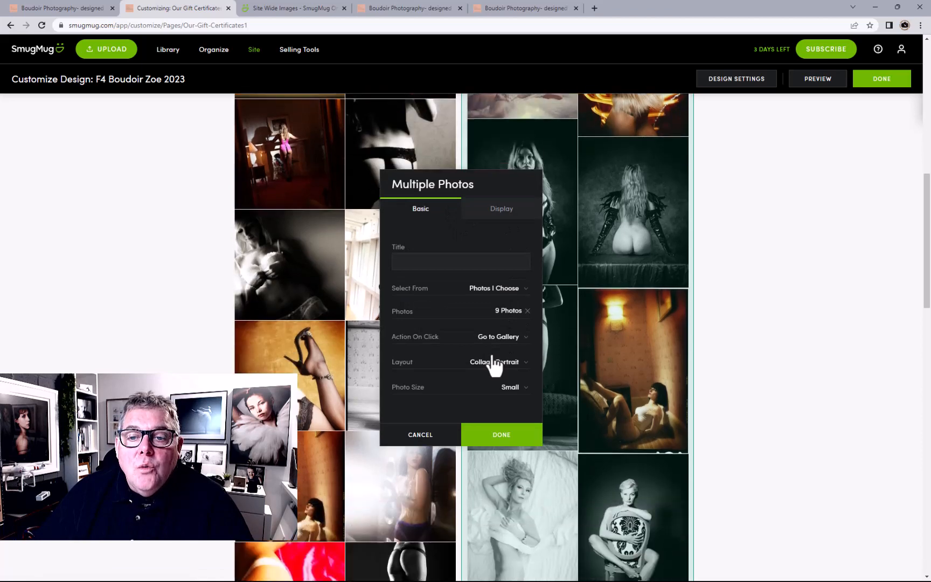
click(493, 439)
- Retitle the 50 Shades of You block as "Gallery 50 Shades of You"
scroll(802, 398, up, 5)
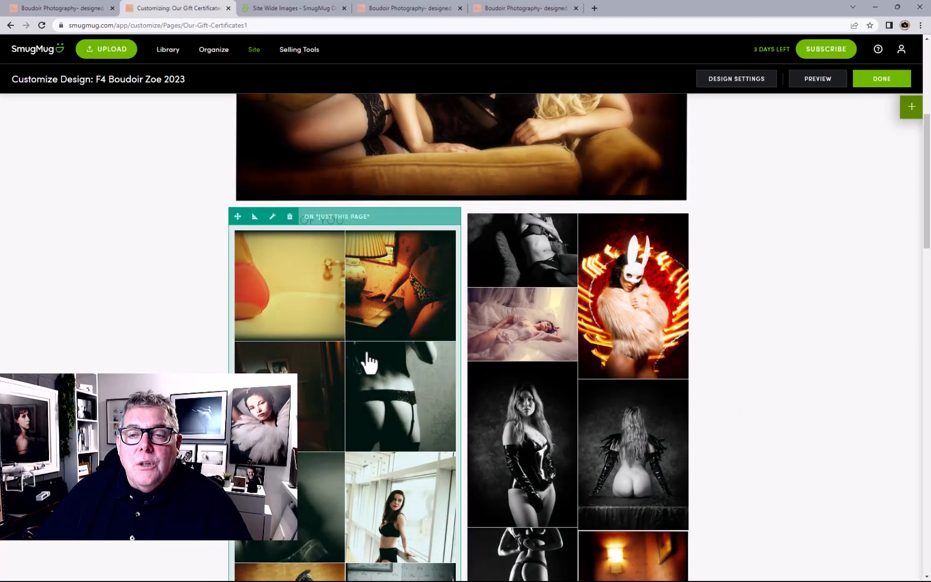
scroll(478, 235, up, 2)
scroll(424, 276, down, 2)
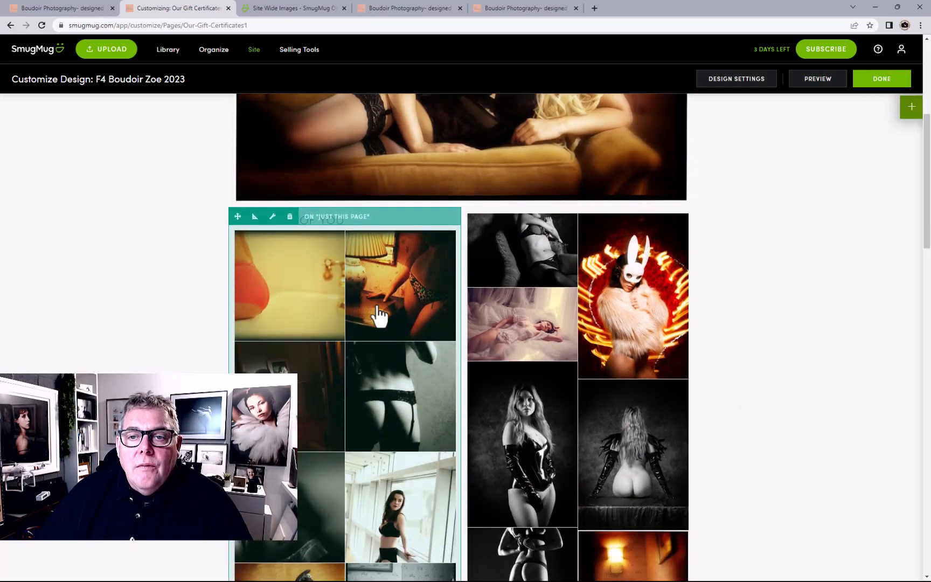
click(311, 269)
click(427, 212)
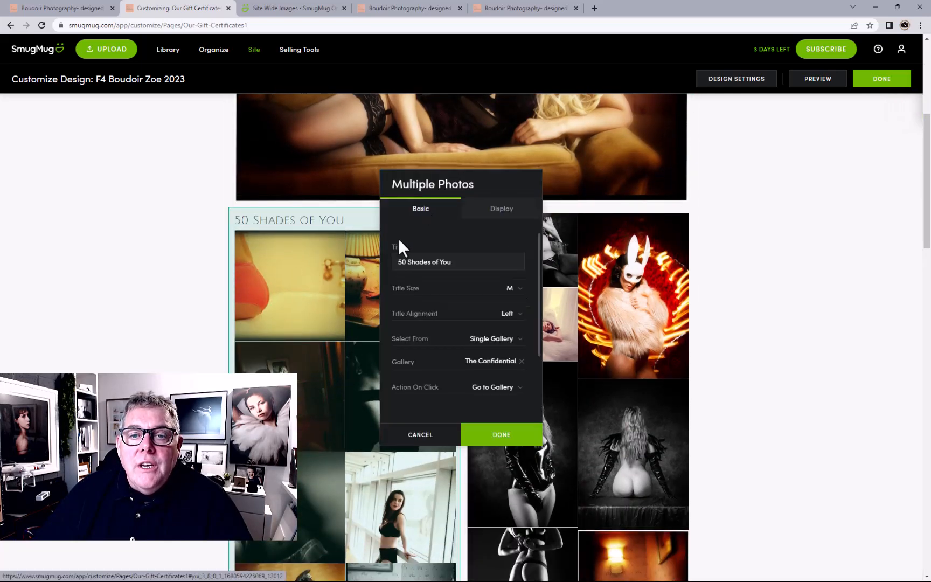
click(398, 262)
text(Gallery)
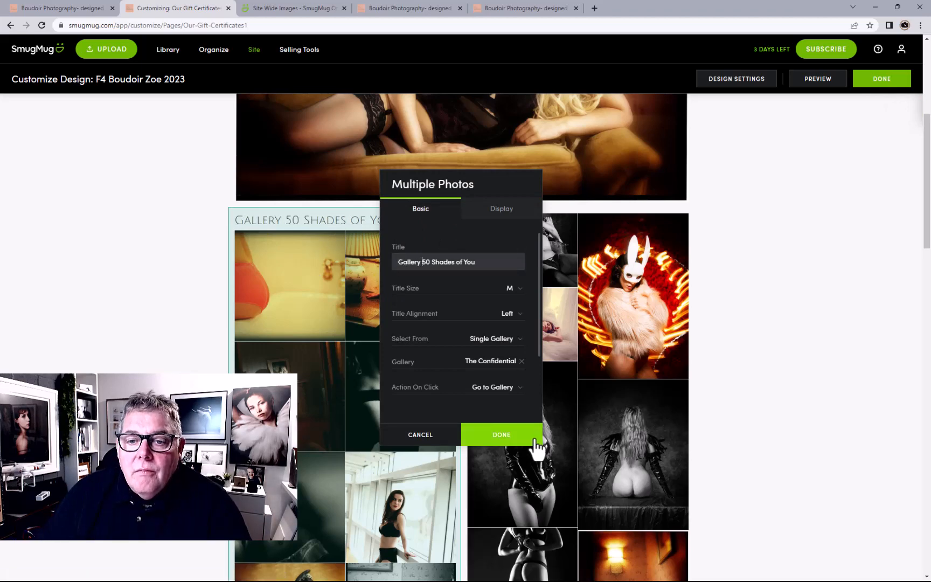
click(531, 442)
- Title the untitled nine-photo collage block "Multiple Photos selected"
click(542, 269)
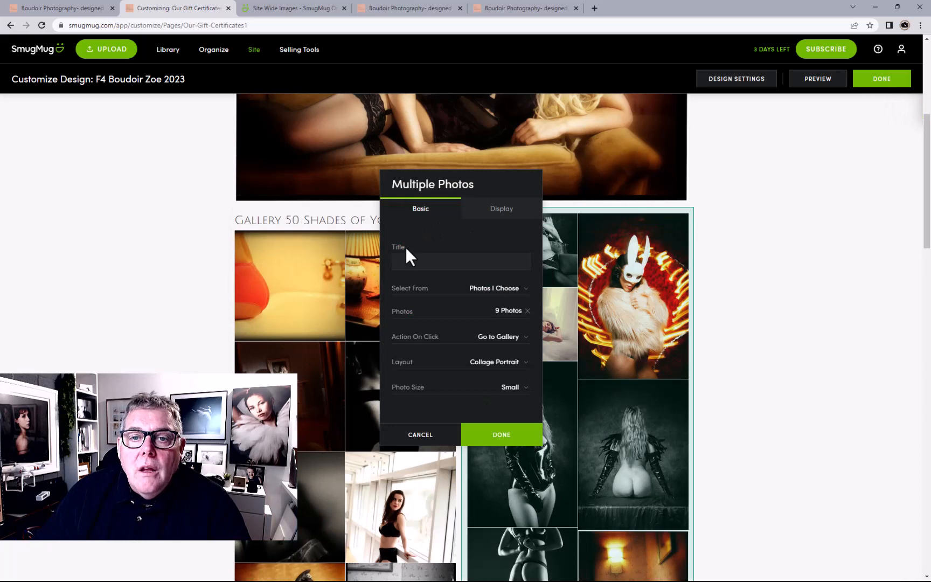
click(405, 262)
text(Multiple Photos selected)
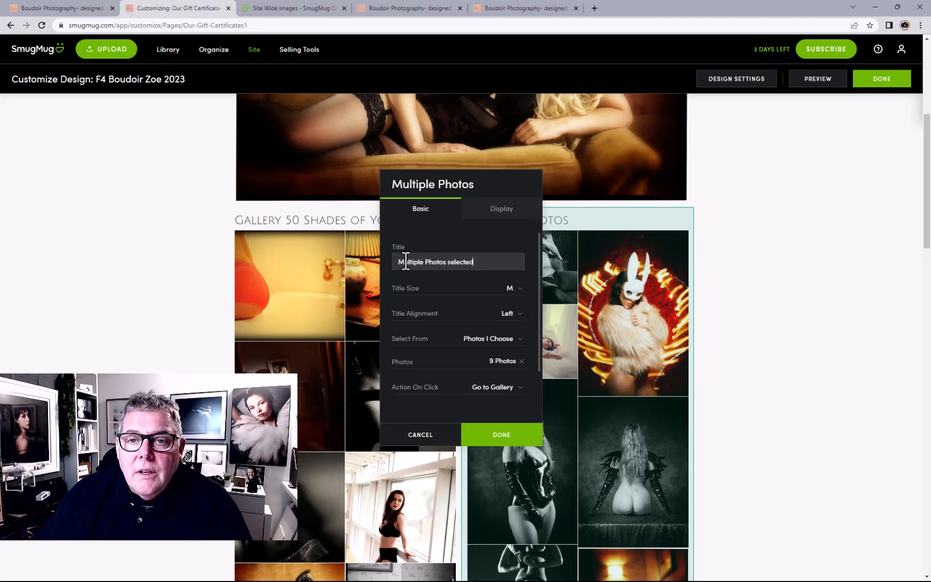
click(509, 436)
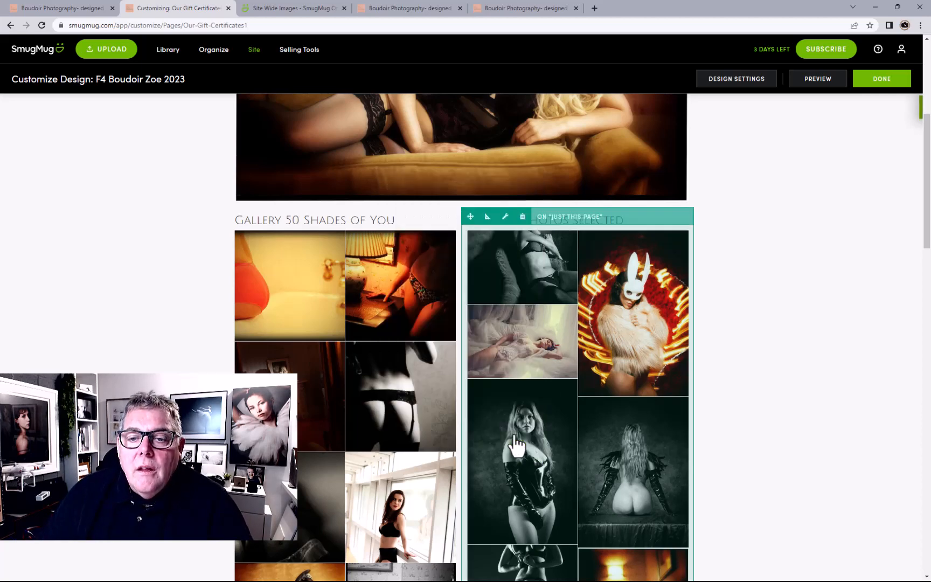
- Add a full-width Slideshow block above the two photo blocks, using the Portfolio 23 gallery in Images and Portfolio
click(912, 108)
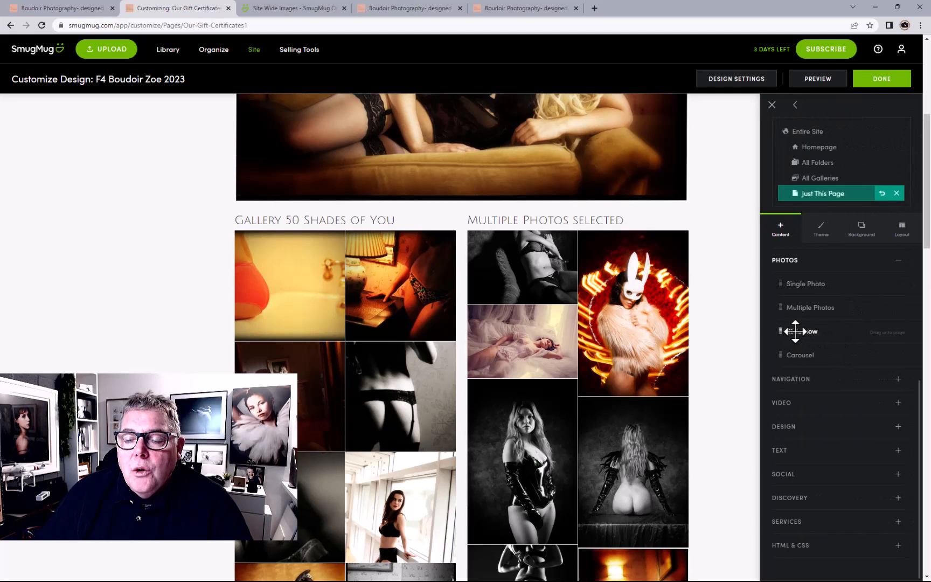
drag(795, 331, 581, 364)
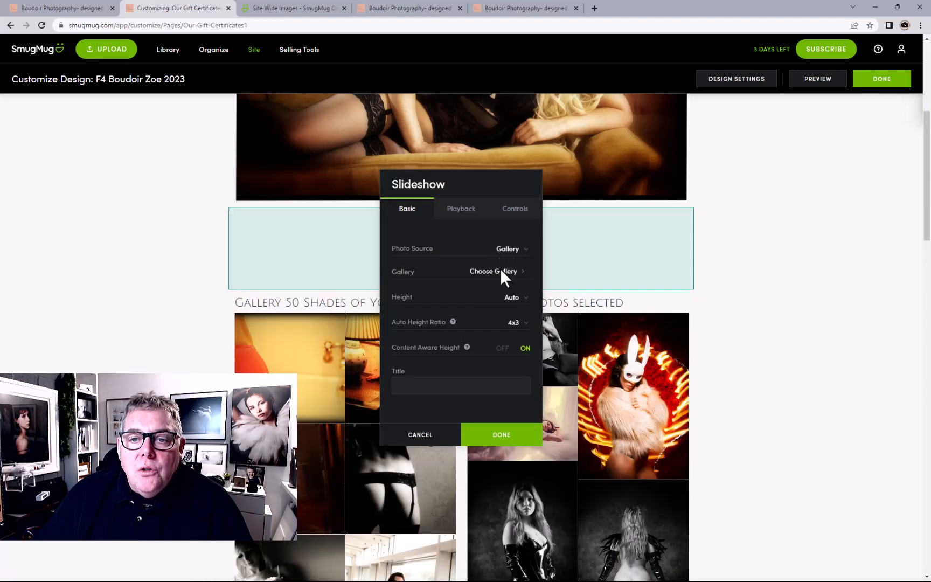
click(483, 271)
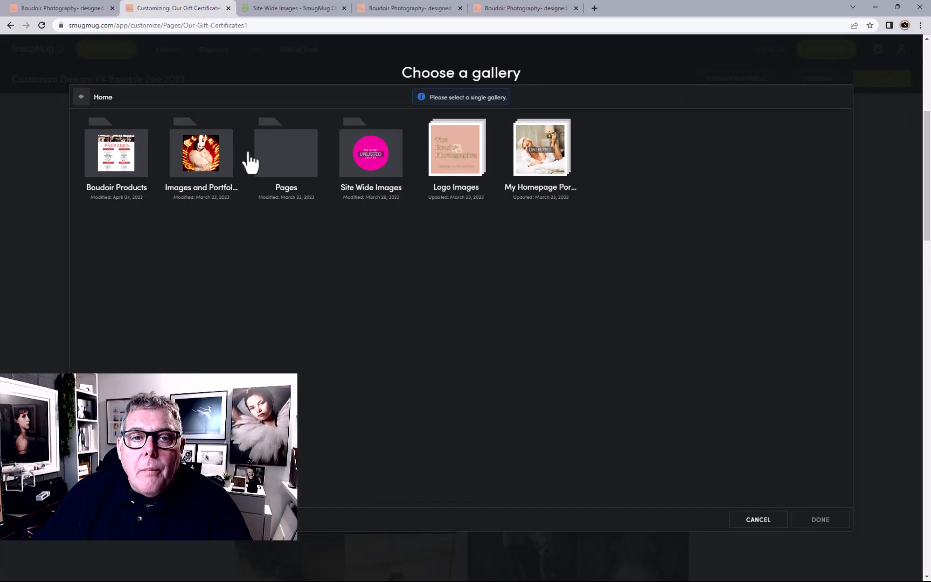
click(204, 156)
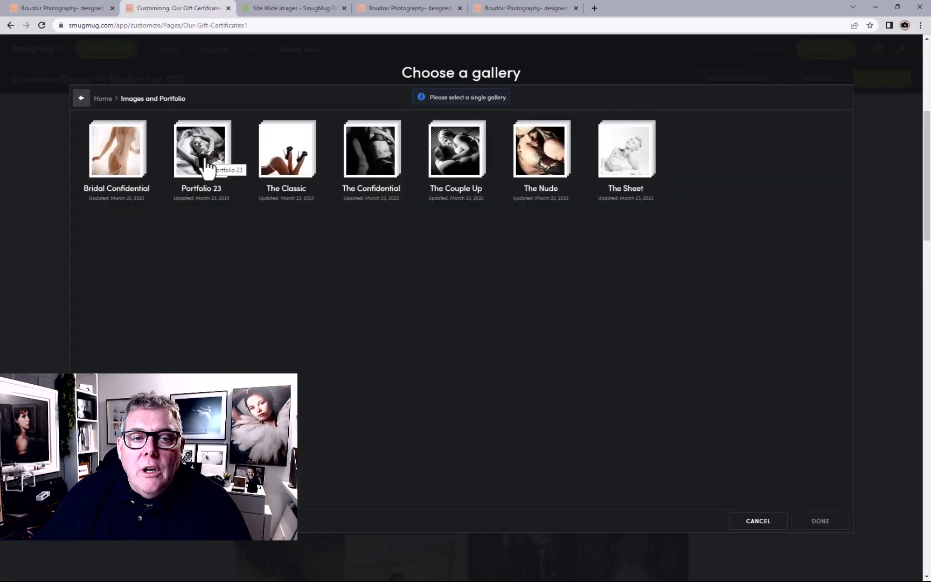
click(208, 169)
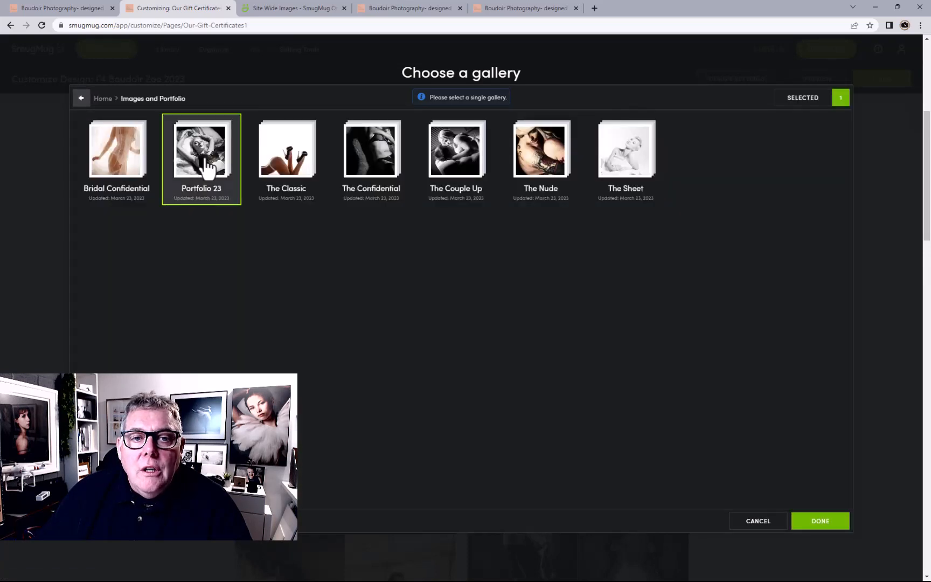
click(821, 521)
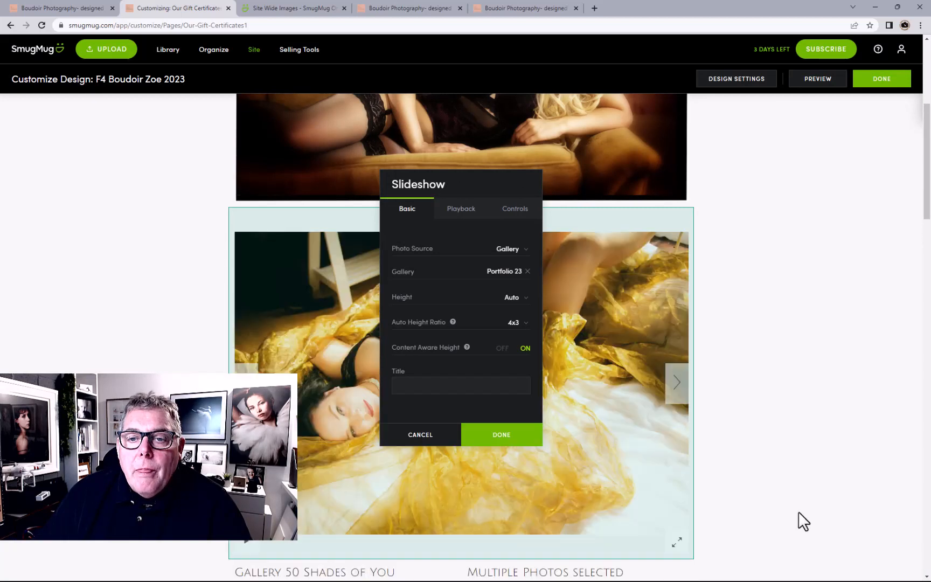
- Title the Slideshow block "Slide show"
click(452, 212)
click(410, 210)
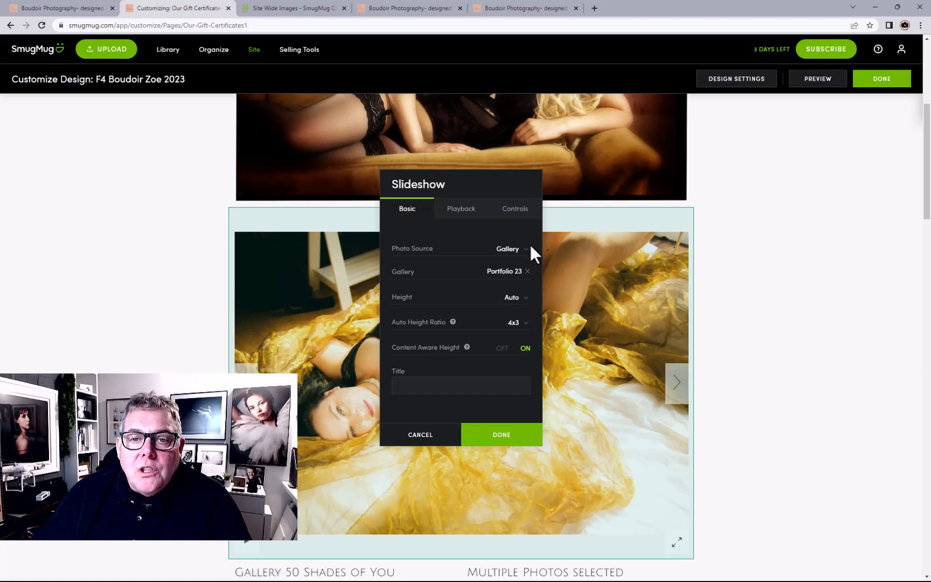
click(468, 391)
text(clide show)
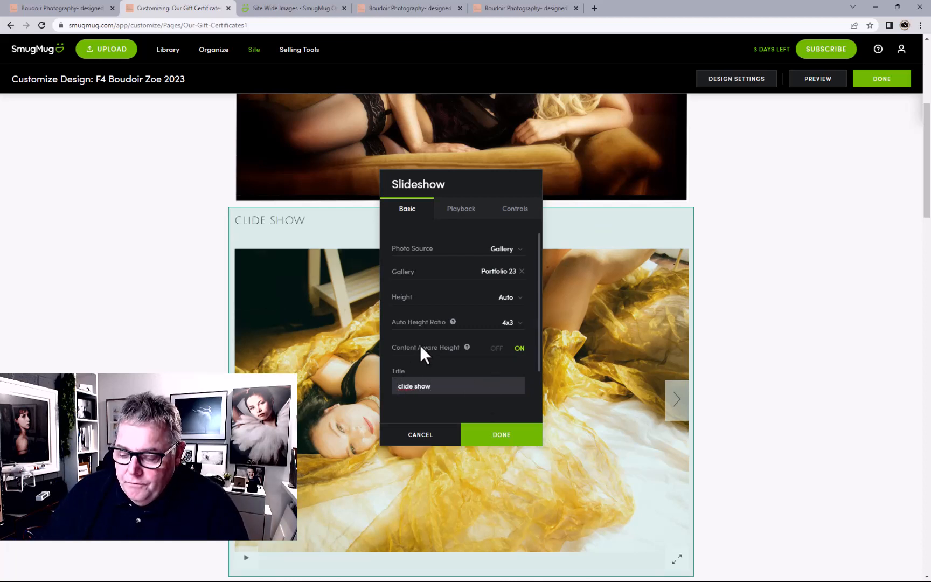
key(BackSpace)
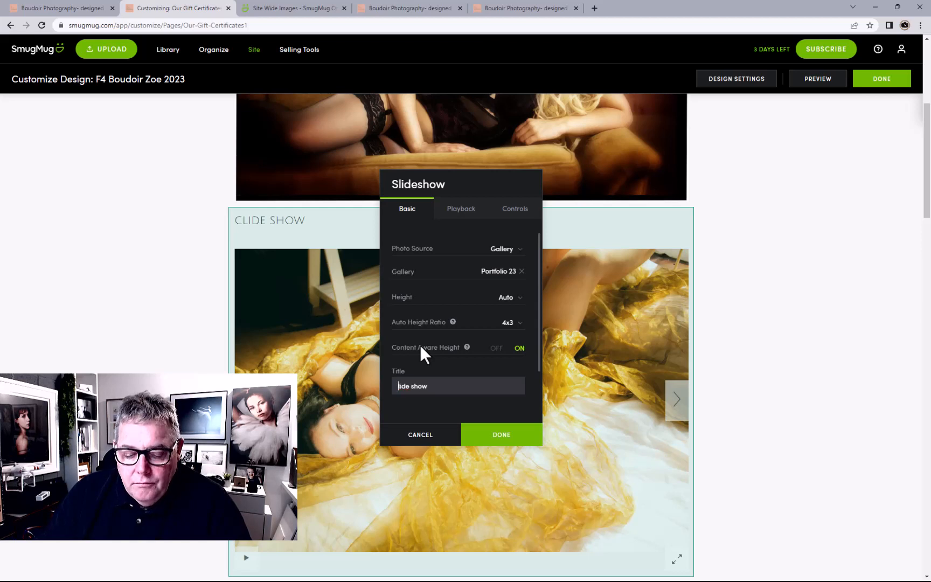
text(S)
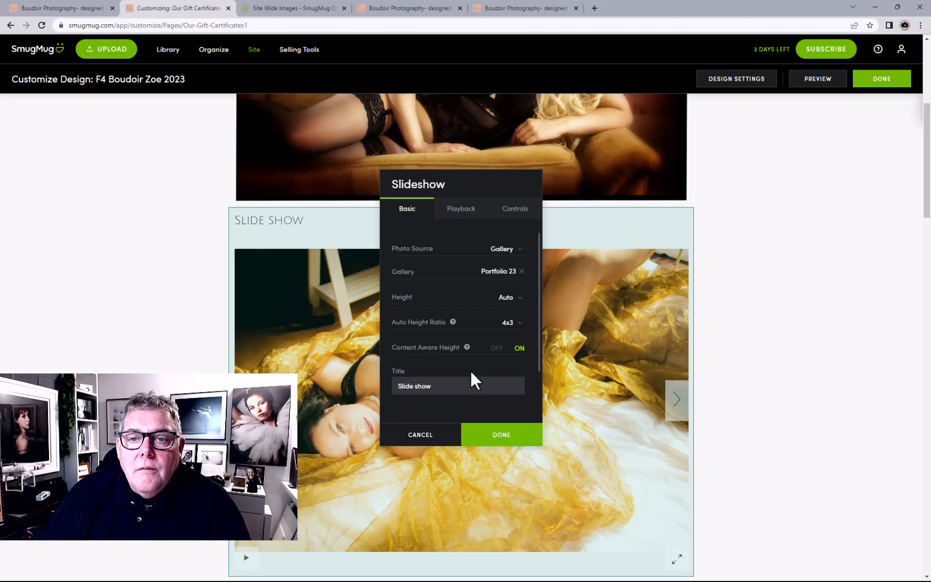
- Turn on random image order for the slideshow and use the first photo in the second row of the Portfolio 23 gallery as its splash image
click(462, 219)
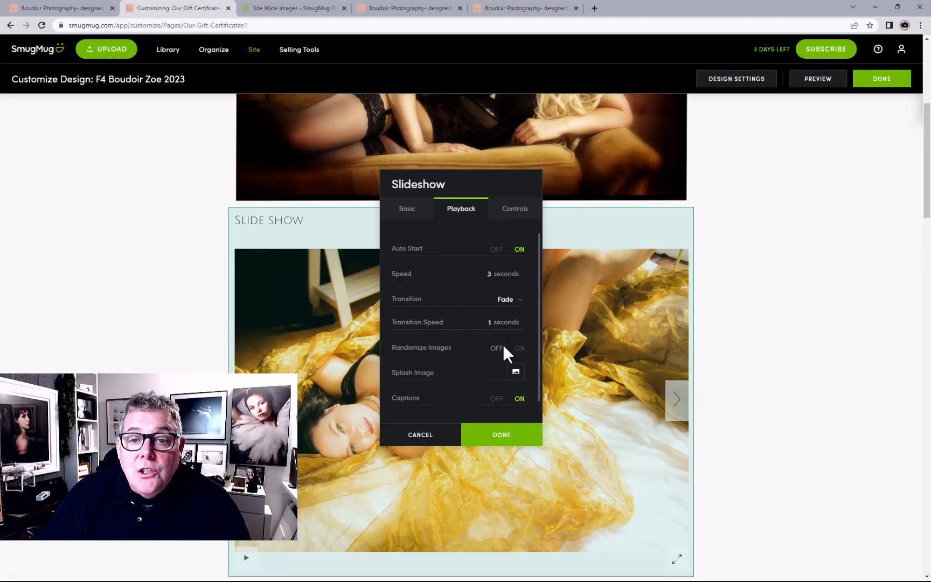
click(520, 349)
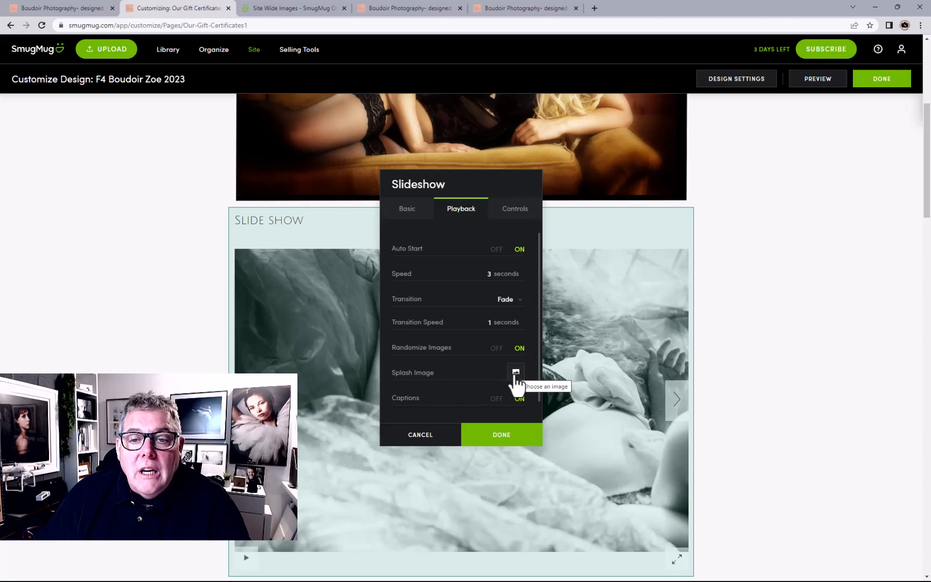
click(516, 373)
click(183, 166)
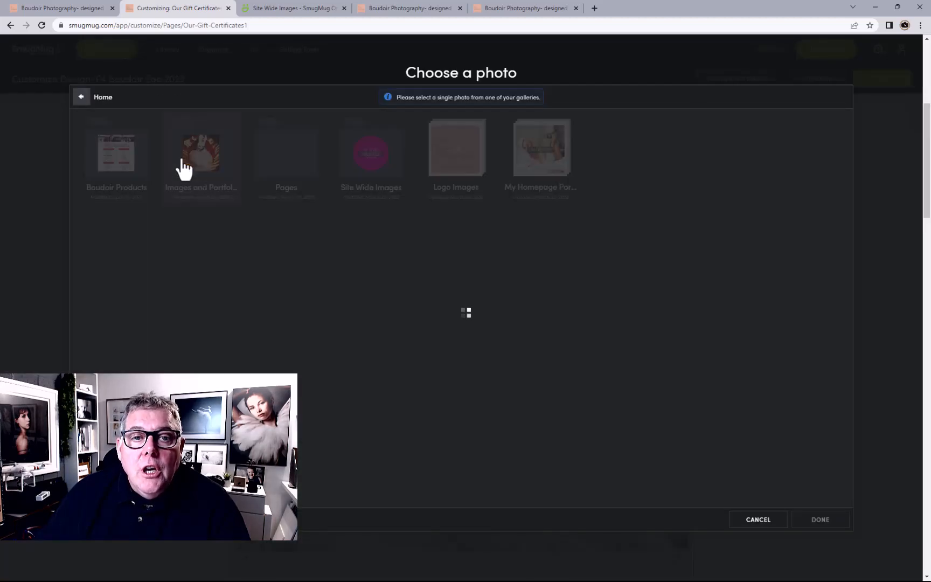
click(189, 163)
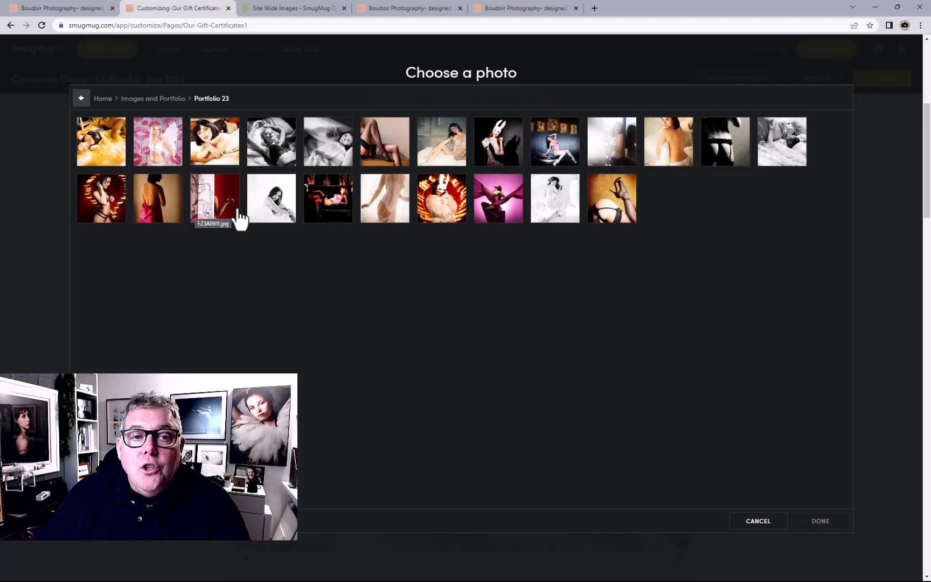
click(116, 225)
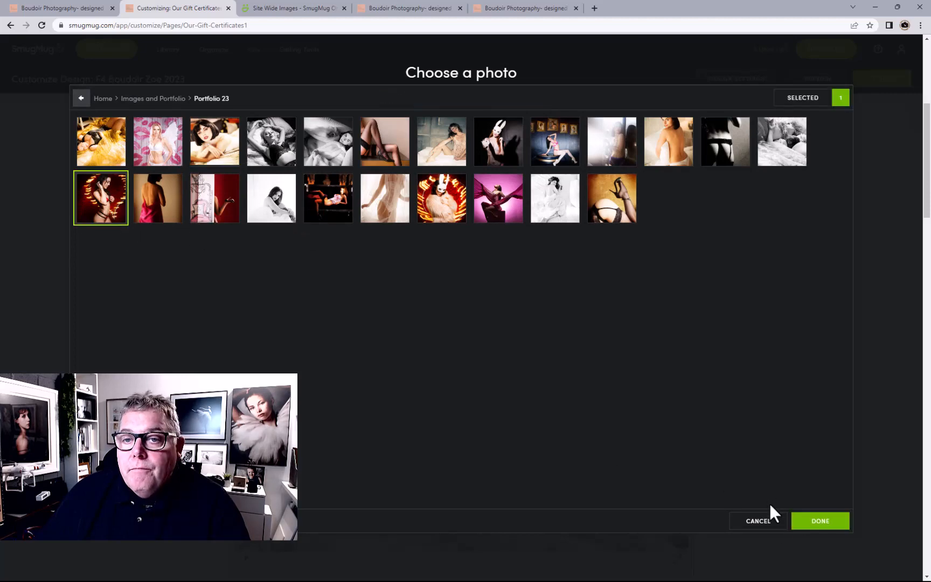
click(813, 526)
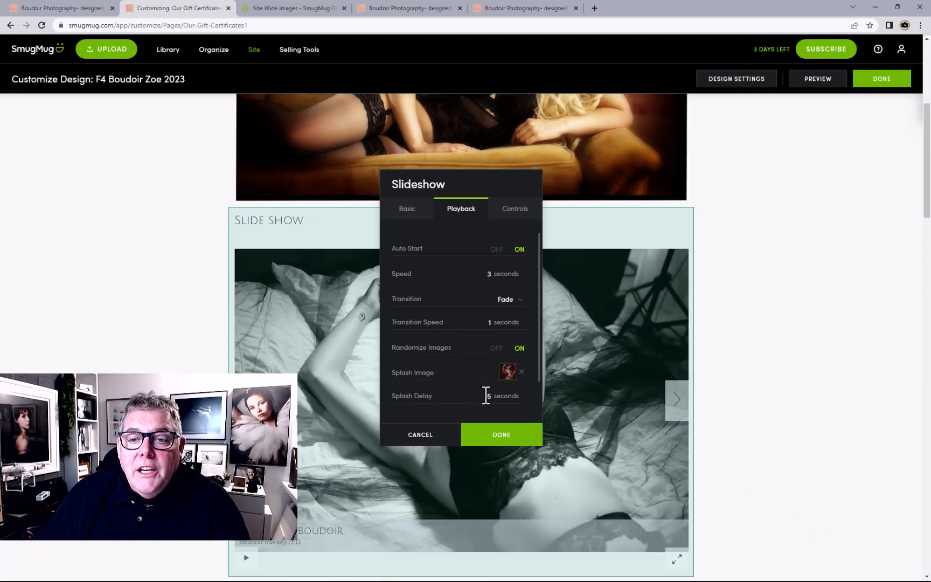
scroll(492, 396, down, 1)
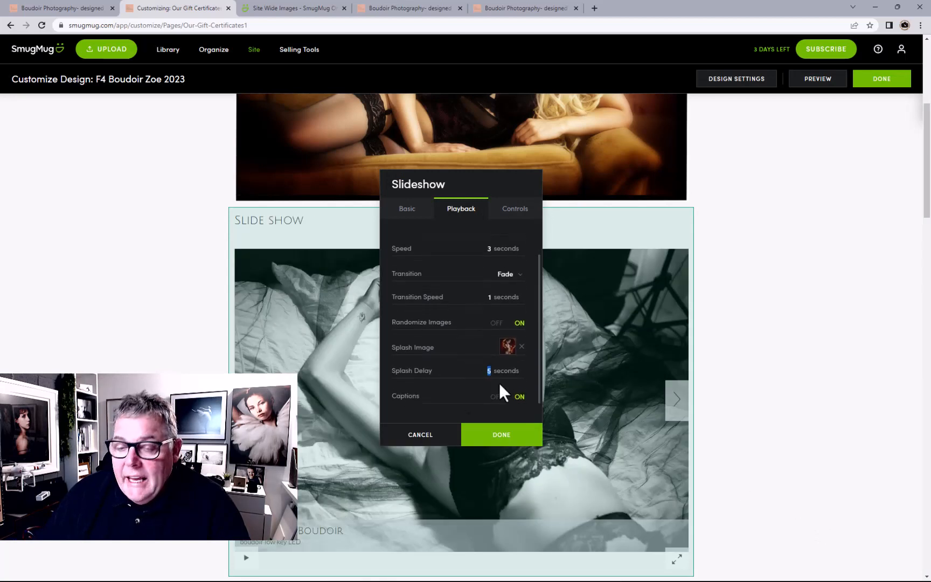
- Set the slideshow's splash delay to 3 seconds, turn its captions off, and apply the settings
scroll(496, 345, down, 2)
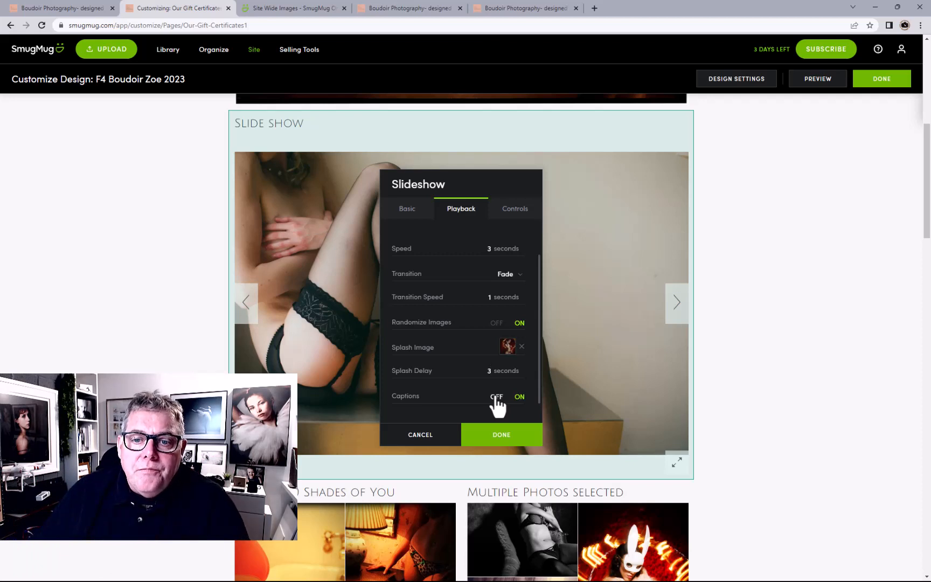
click(494, 397)
click(514, 209)
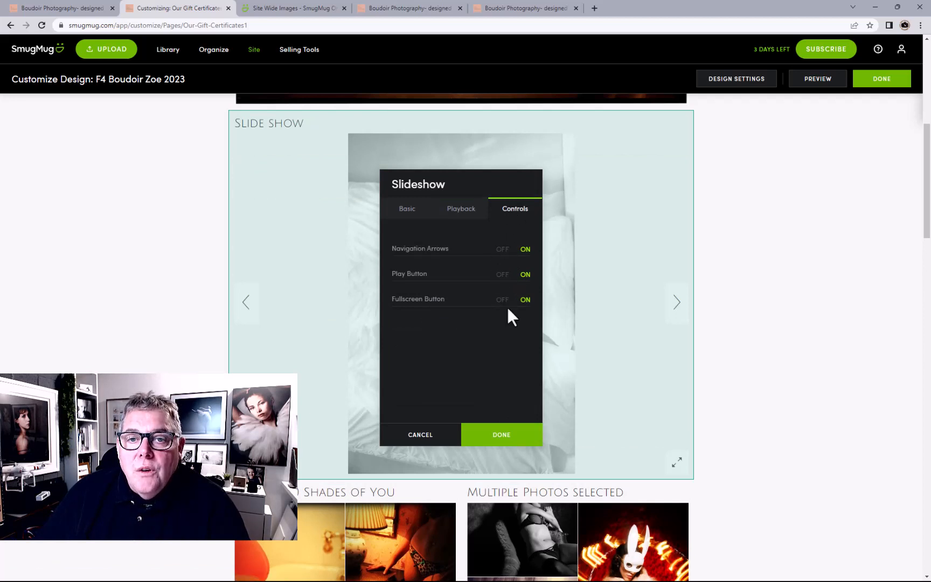
click(502, 439)
- Give the large photo at the head of the page the title "Single Photo"
scroll(788, 376, up, 10)
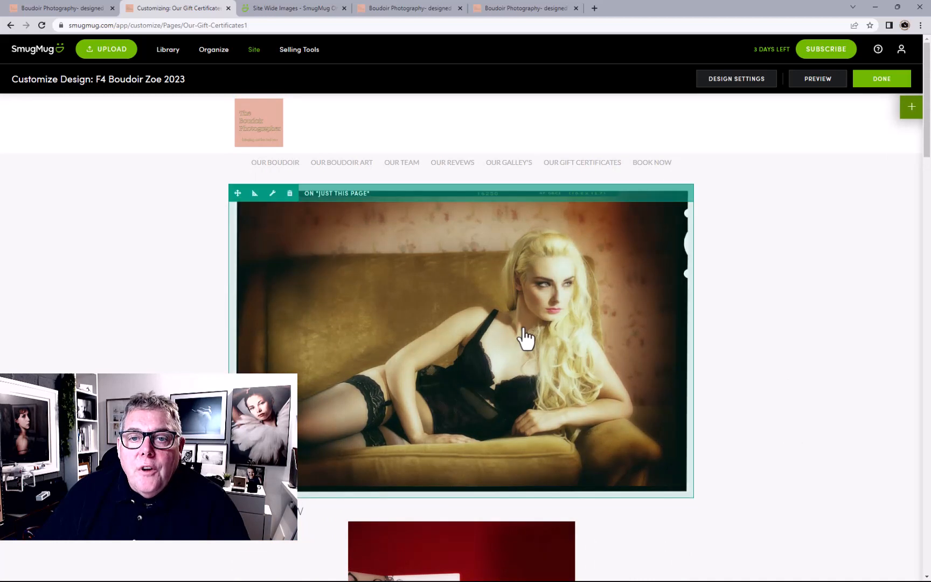
click(524, 334)
text(Si)
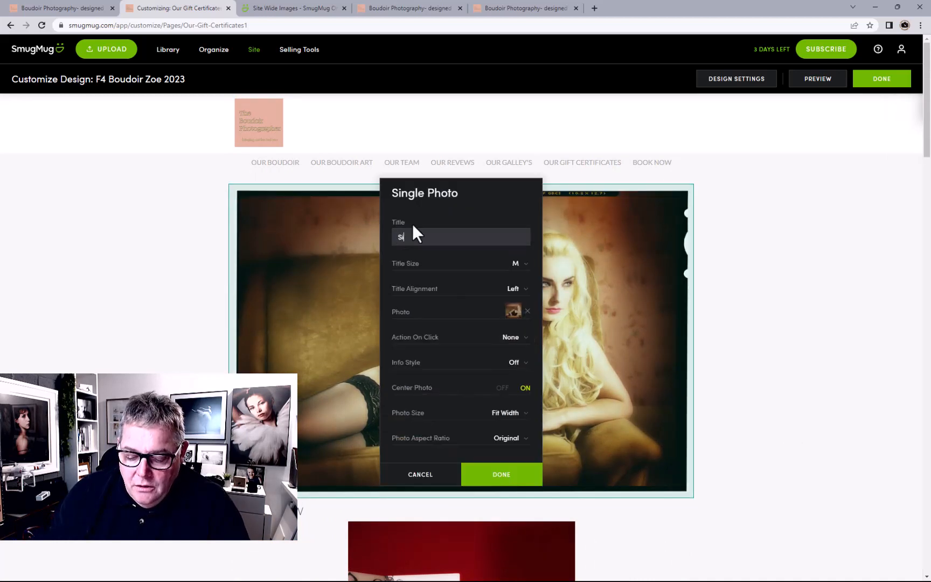
text(ngle Phot)
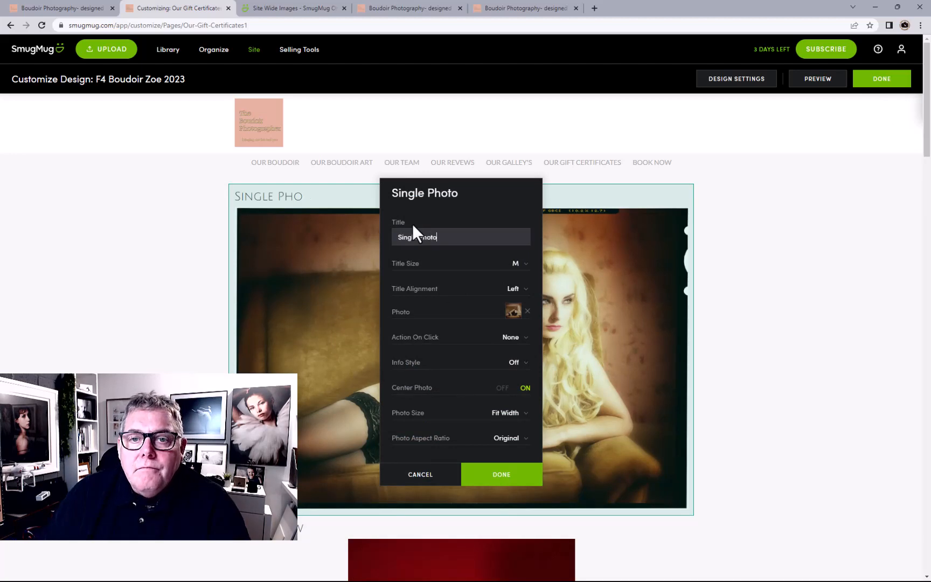
text(o)
click(520, 479)
- Add a Carousel block to this page between the slideshow and the two photo galleries
scroll(782, 426, down, 3)
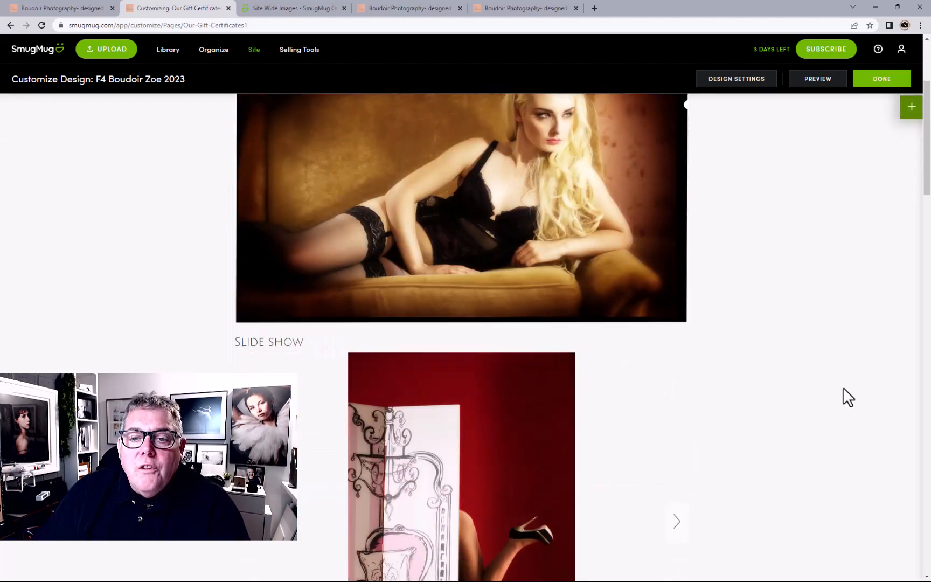
scroll(479, 395, down, 9)
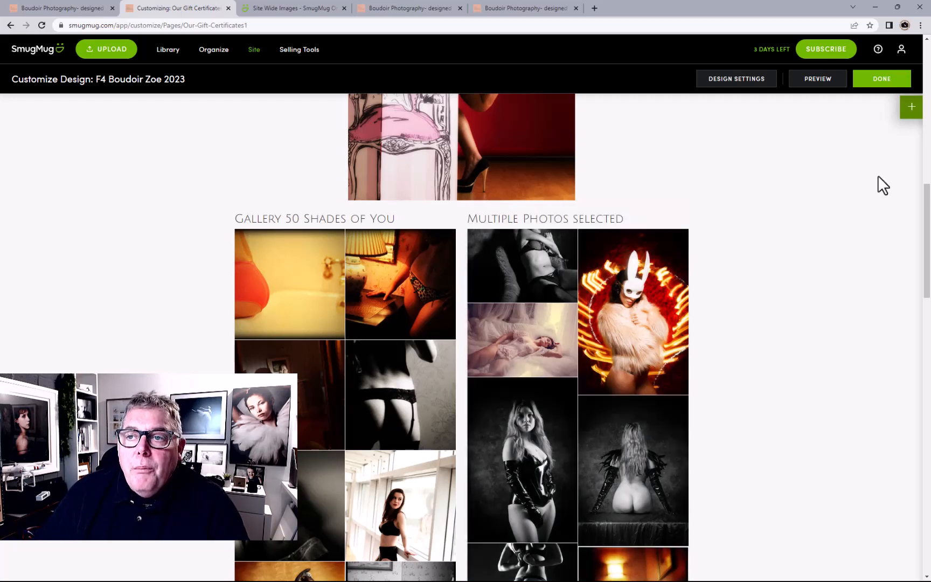
click(914, 110)
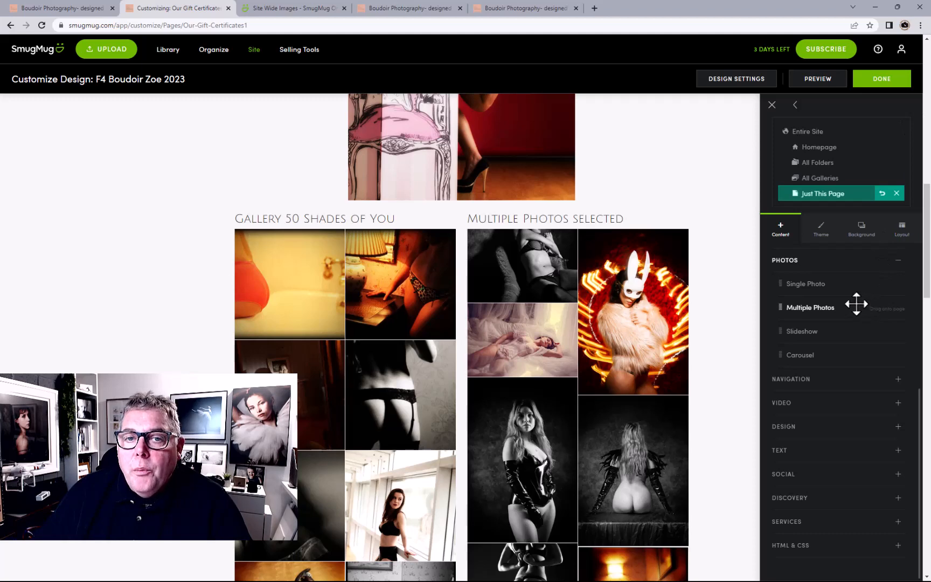
drag(799, 354, 503, 191)
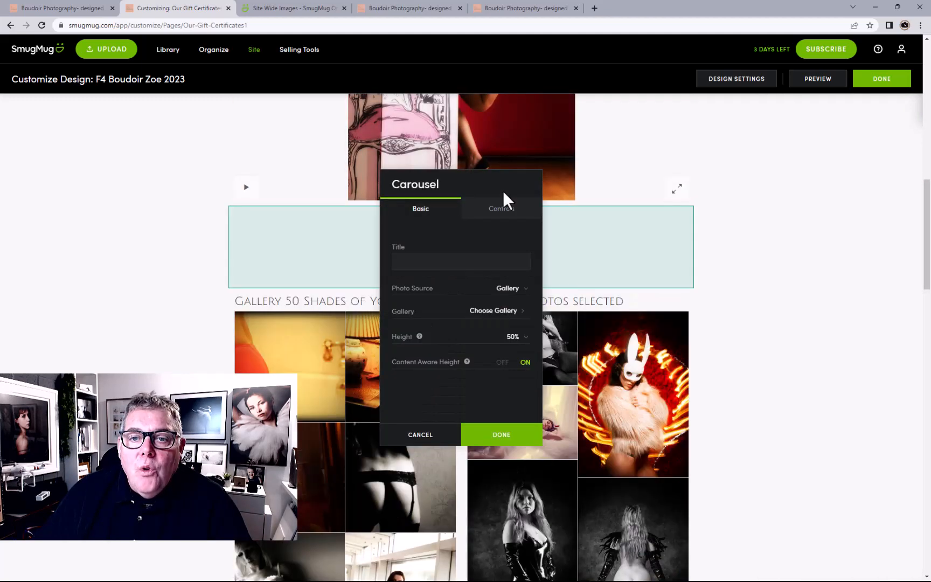
- Try Recent Photos as the carousel's photo source and uncover the page preview behind the settings
click(508, 291)
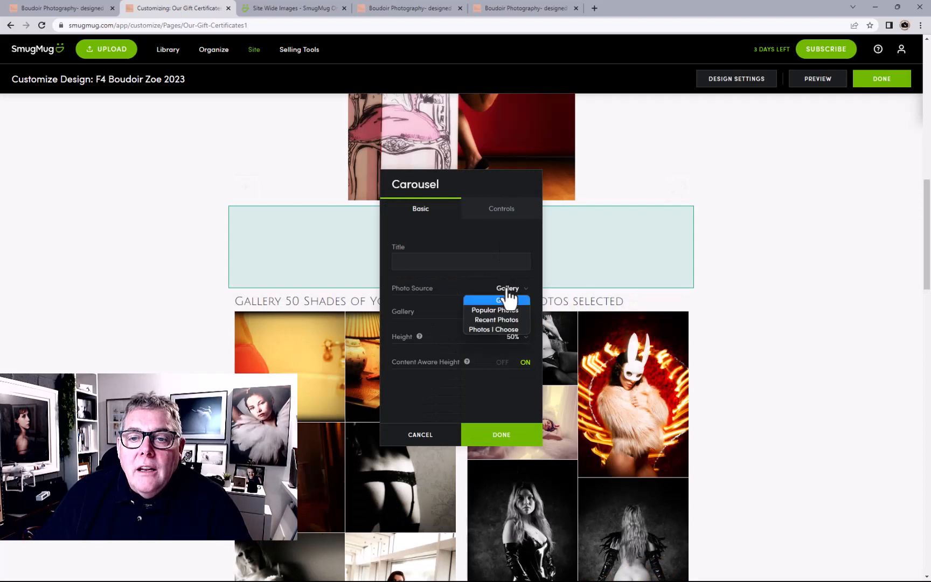
click(497, 320)
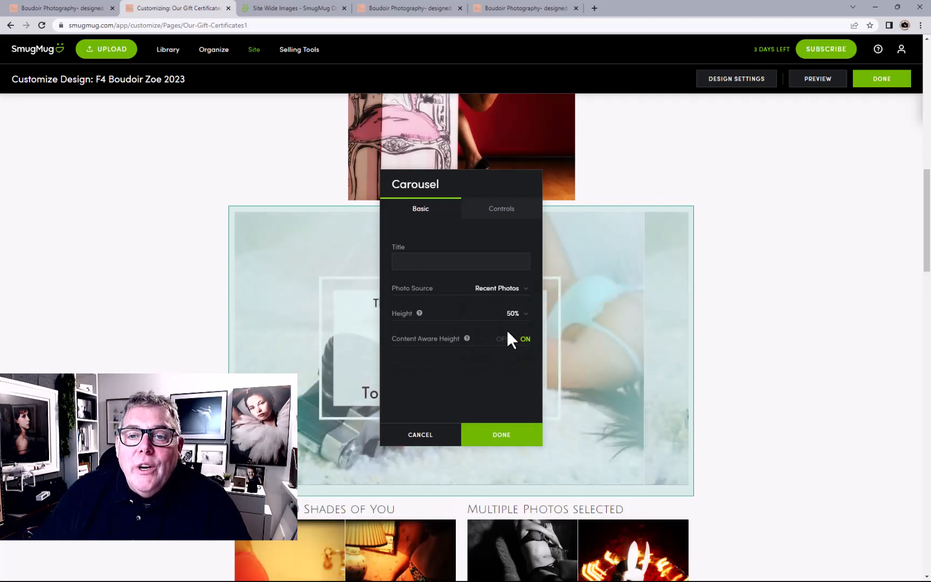
drag(487, 185, 801, 176)
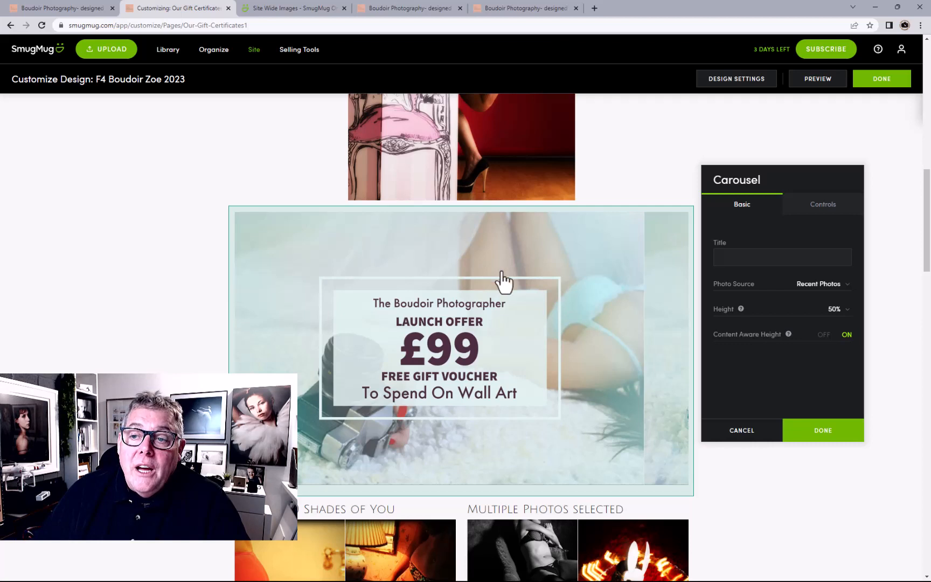
- Set the carousel's photo source to Photos I Choose and open the "Vouchers for Launch and Pre Launch" gallery in Site Wide Images
click(815, 286)
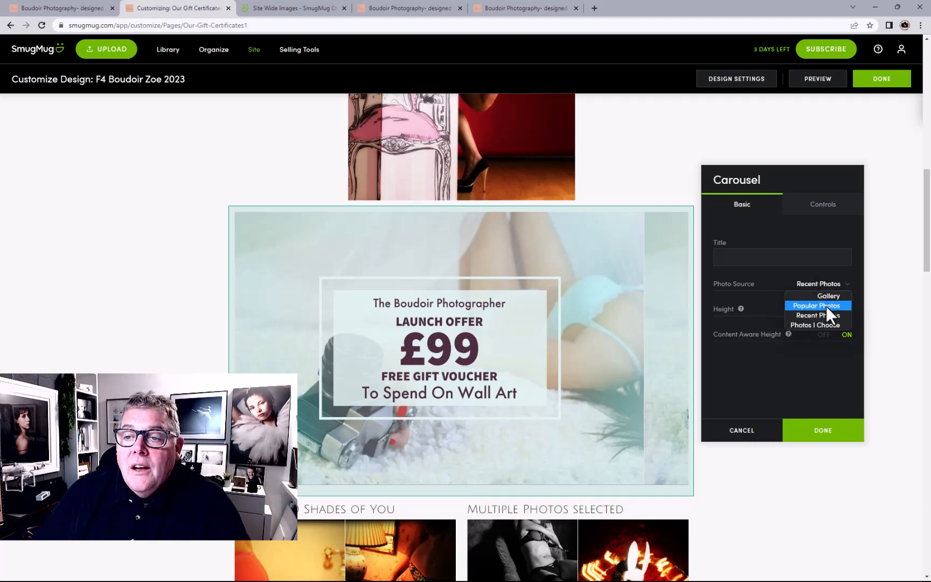
click(825, 324)
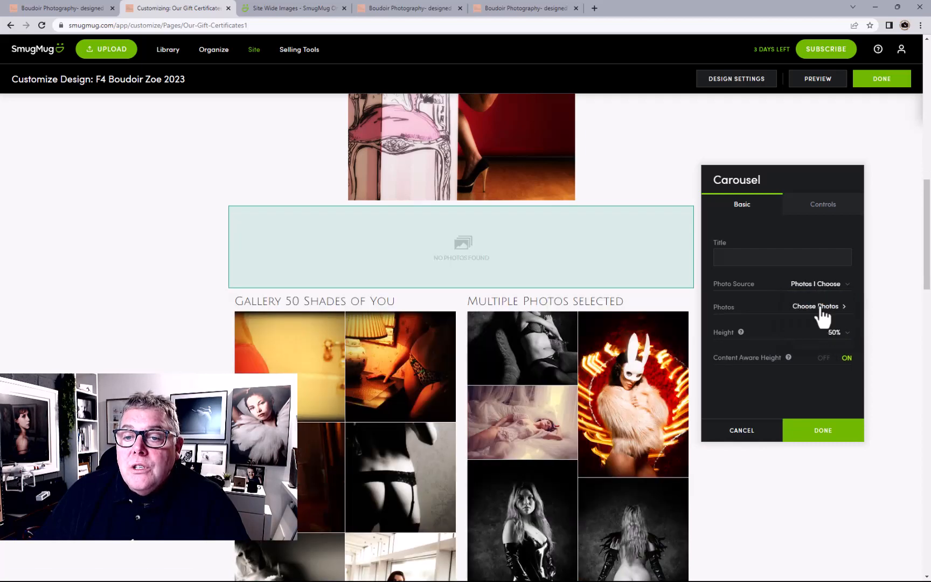
click(822, 311)
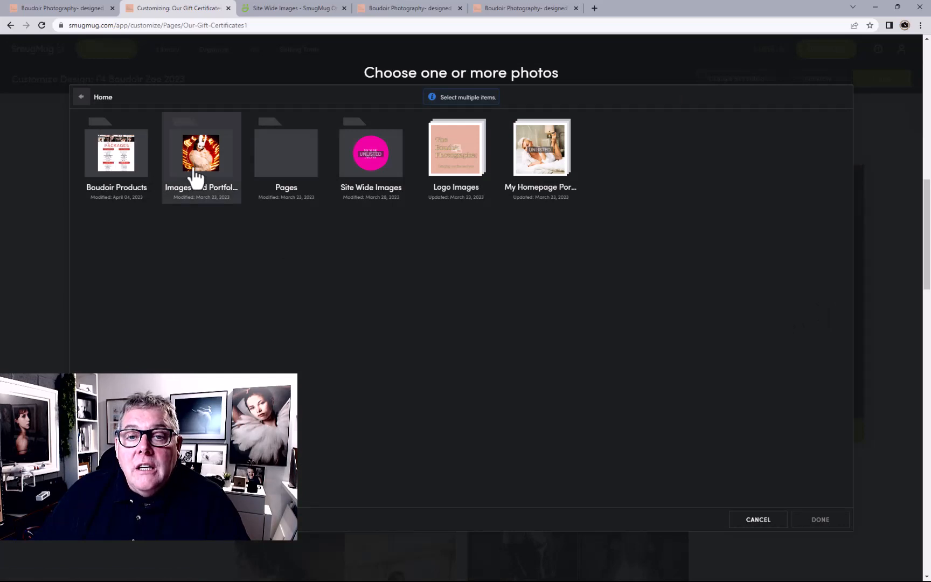
click(365, 173)
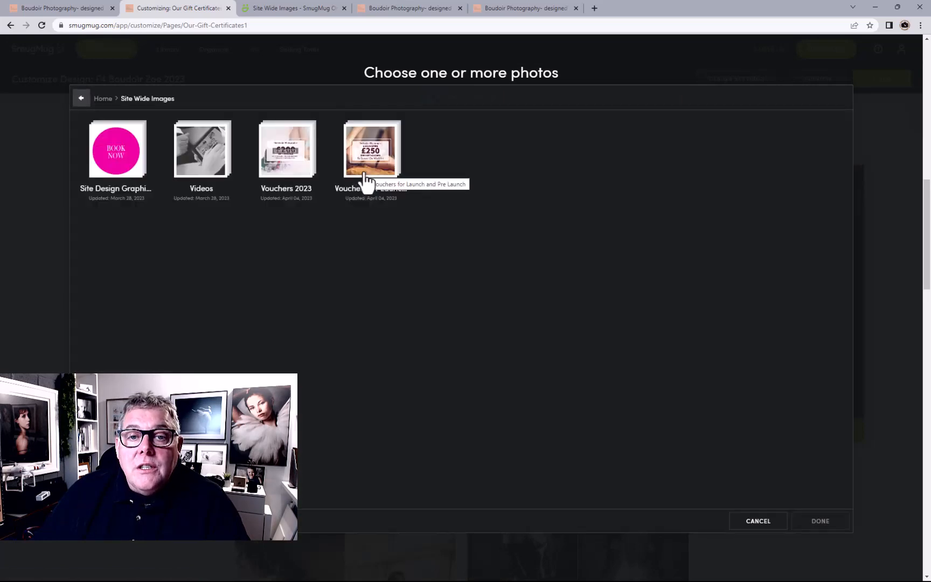
click(365, 182)
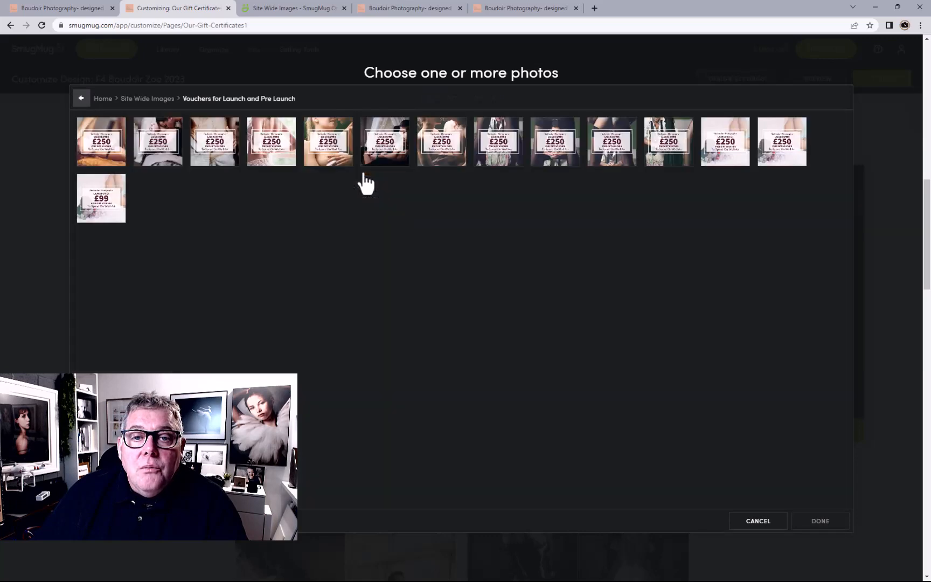
- Choose five voucher images for the carousel: the £99 one and the first, fifth, ninth and twelfth £250 ones
click(93, 213)
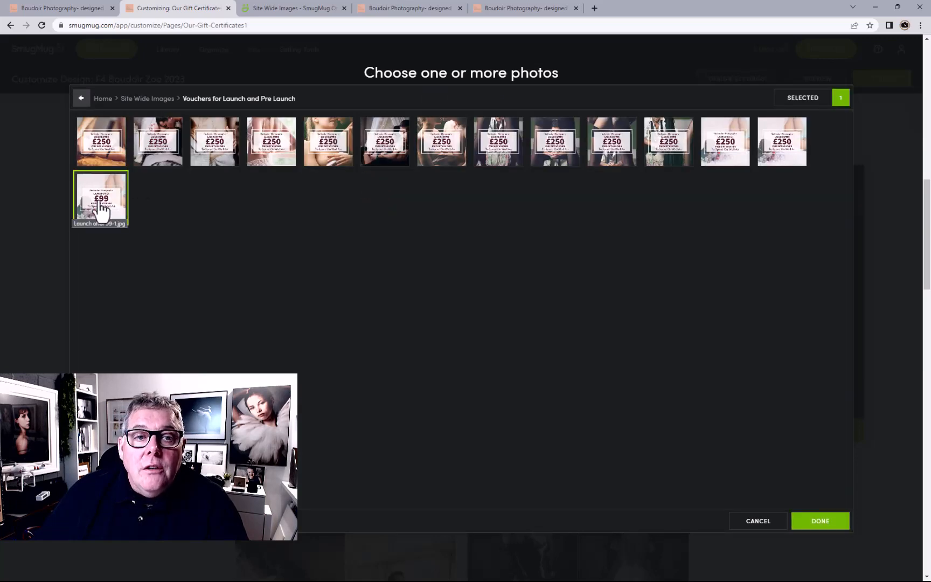
click(100, 156)
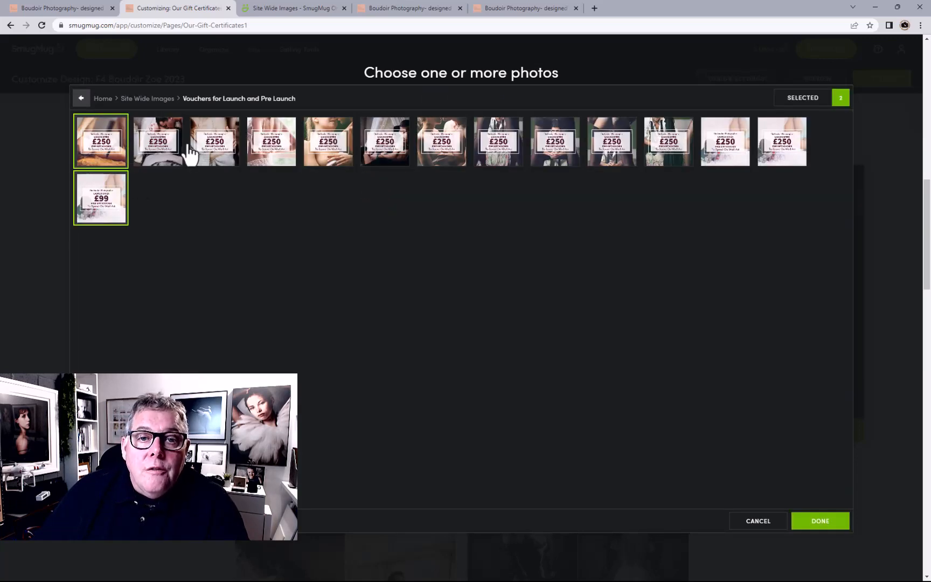
click(174, 152)
click(173, 148)
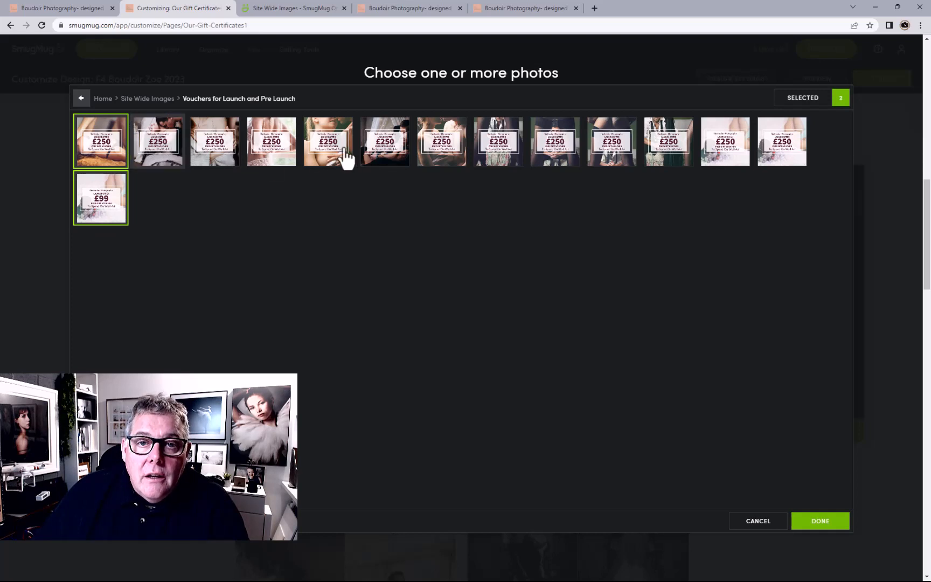
click(323, 157)
click(556, 156)
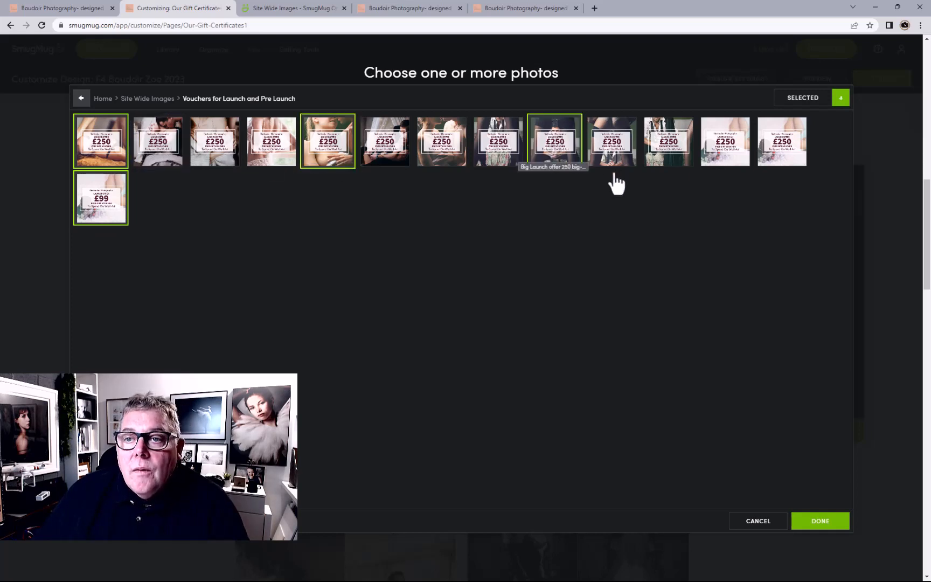
click(731, 161)
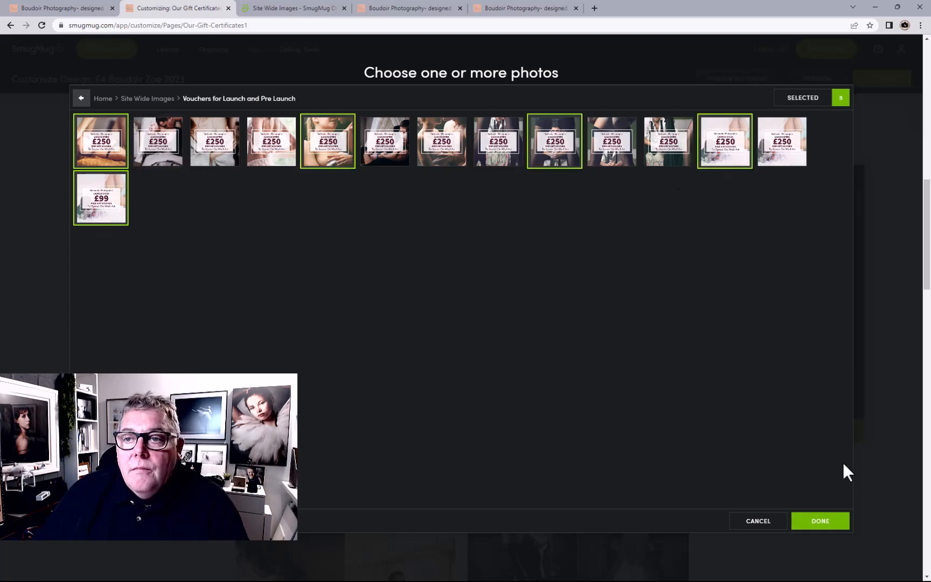
click(821, 523)
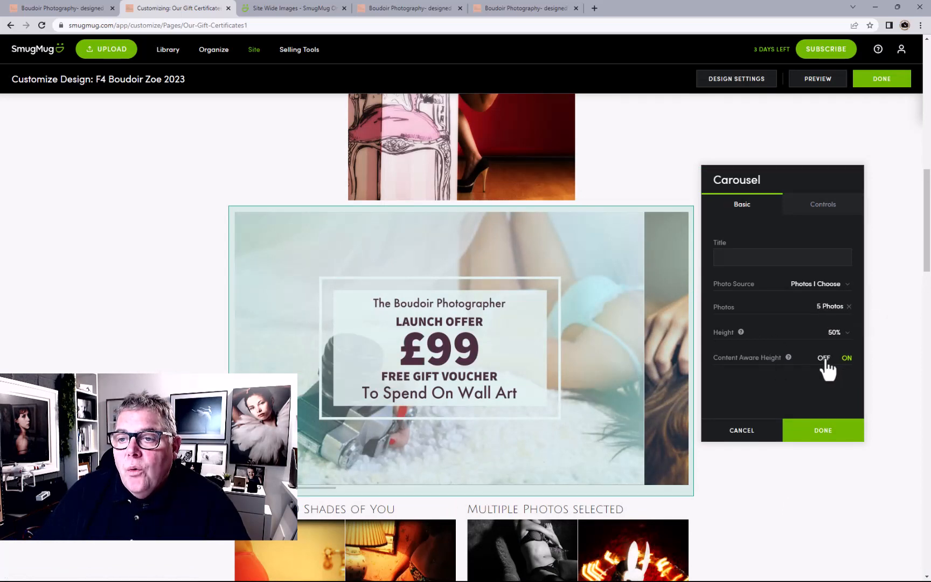
- Set the carousel's auto scroll speed to Slow, enable looping and randomized images, and apply the settings
click(824, 206)
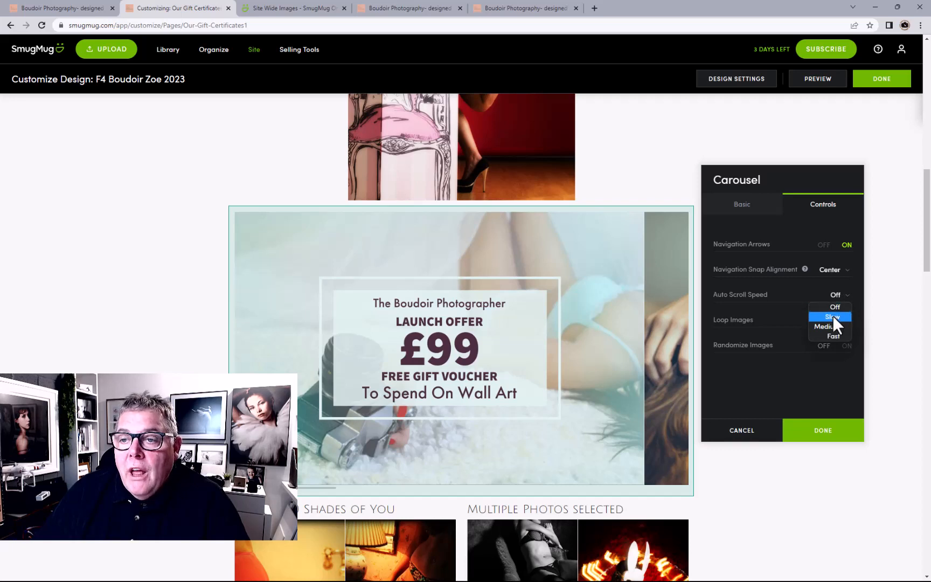
click(833, 317)
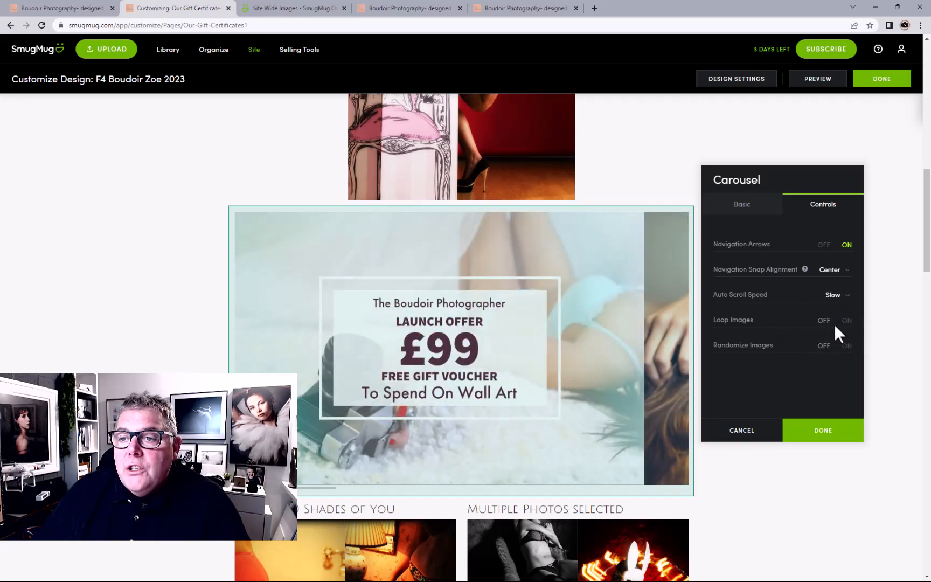
click(845, 322)
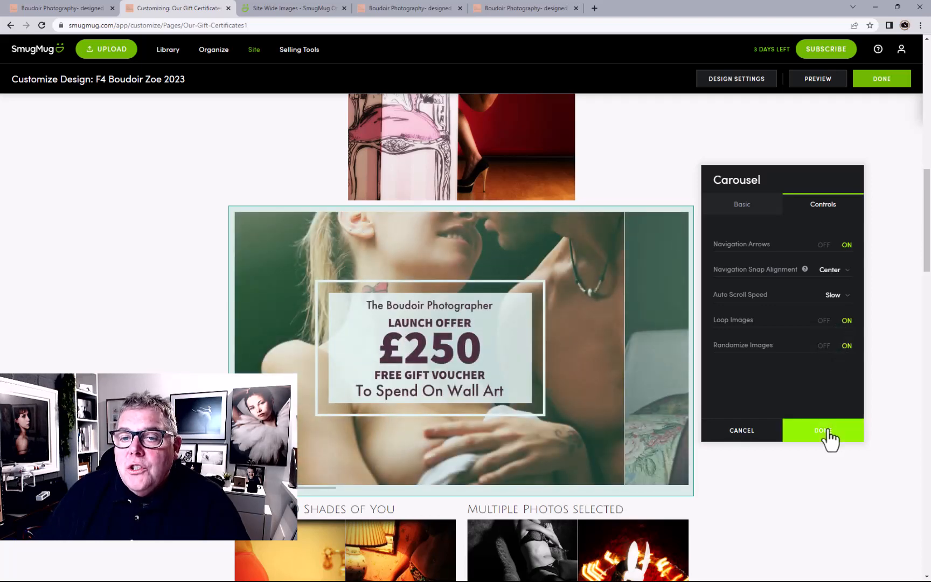
click(828, 431)
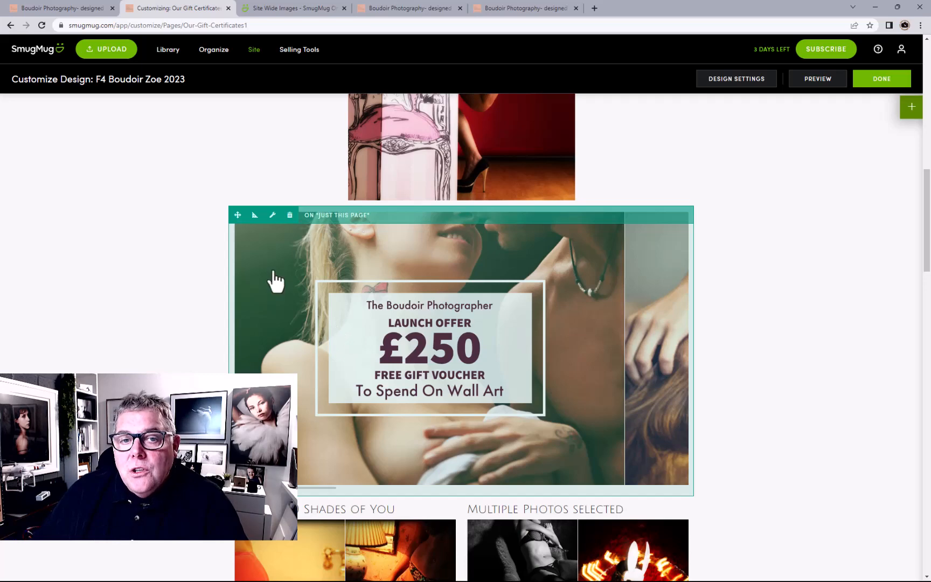
- Reopen the voucher carousel's settings and set its height to 25%
click(273, 215)
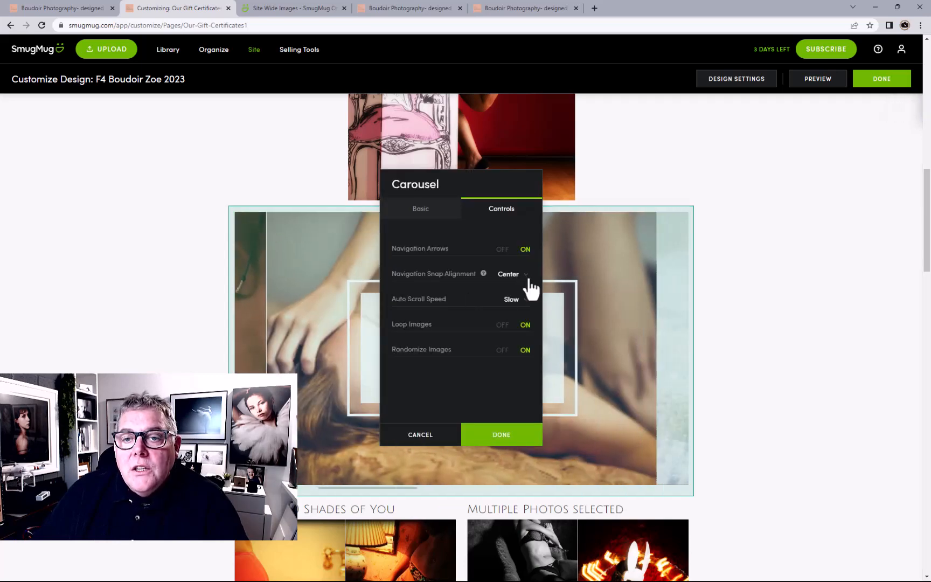
click(411, 210)
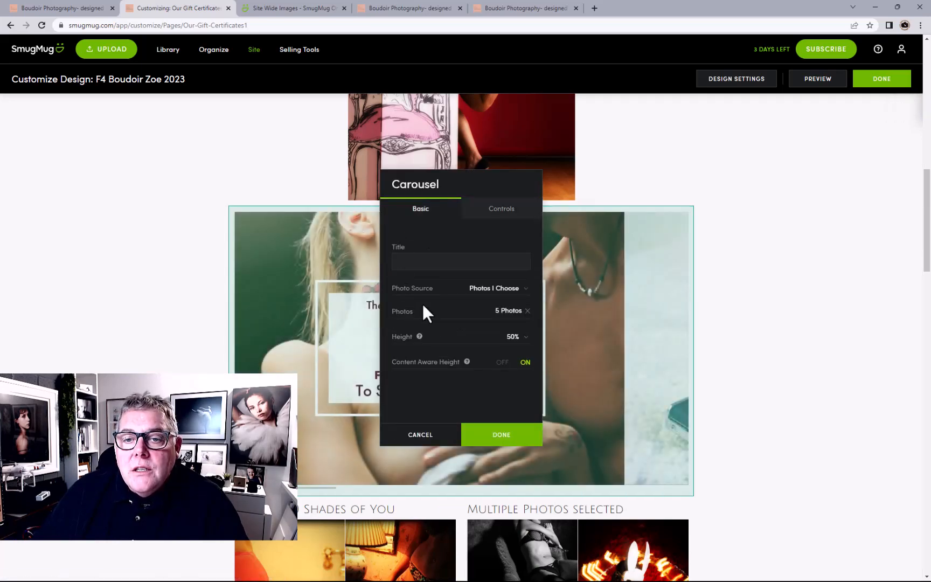
click(511, 337)
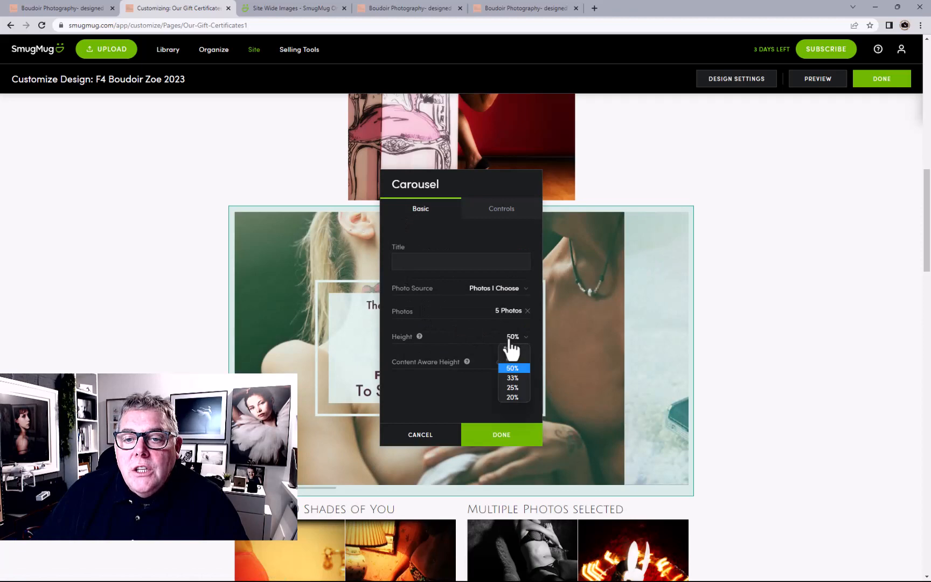
click(517, 387)
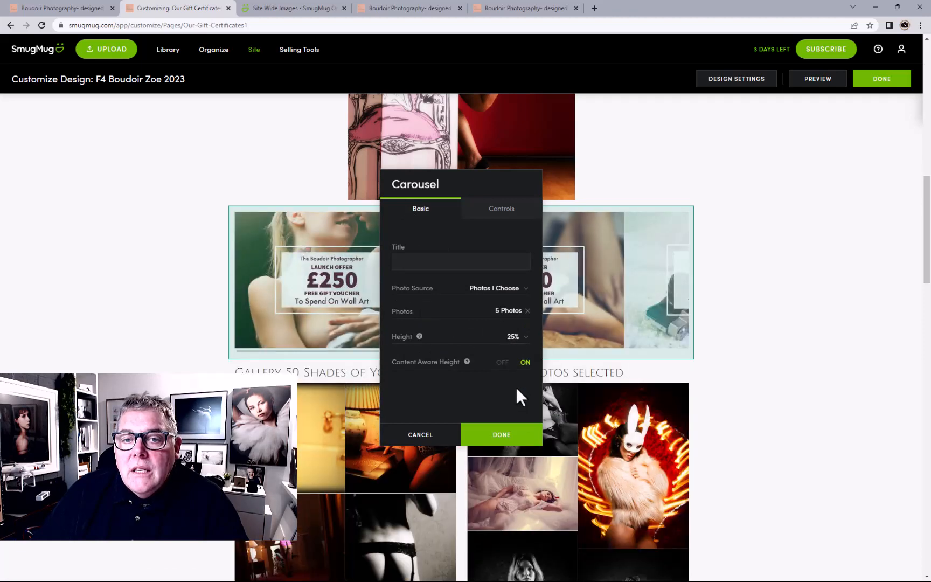
click(505, 443)
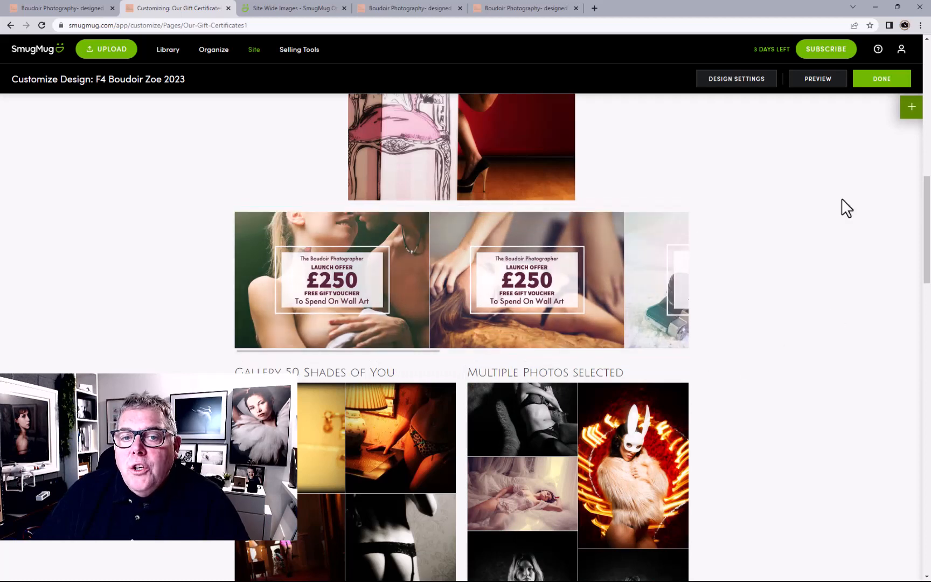
- Add a Button block to this page directly beneath the voucher carousel
click(911, 109)
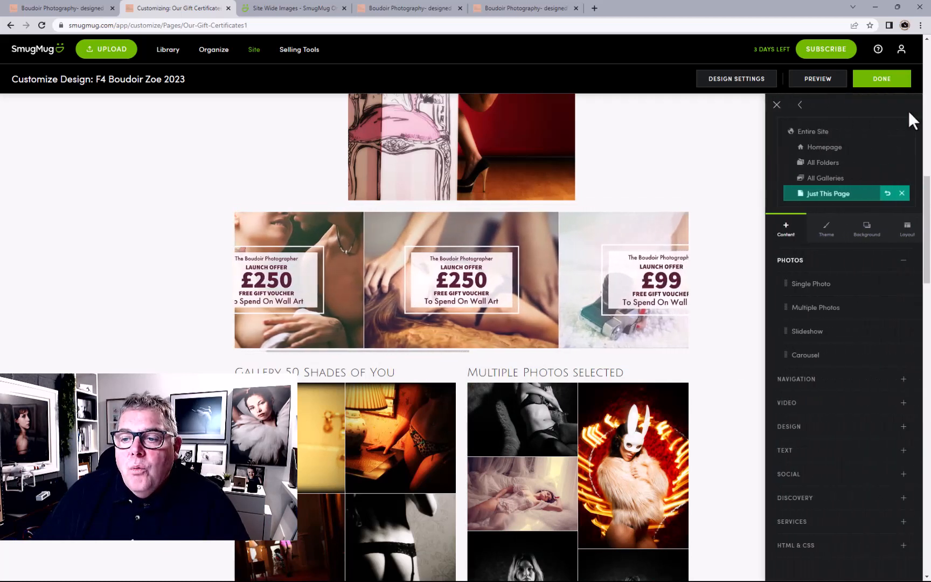
click(781, 380)
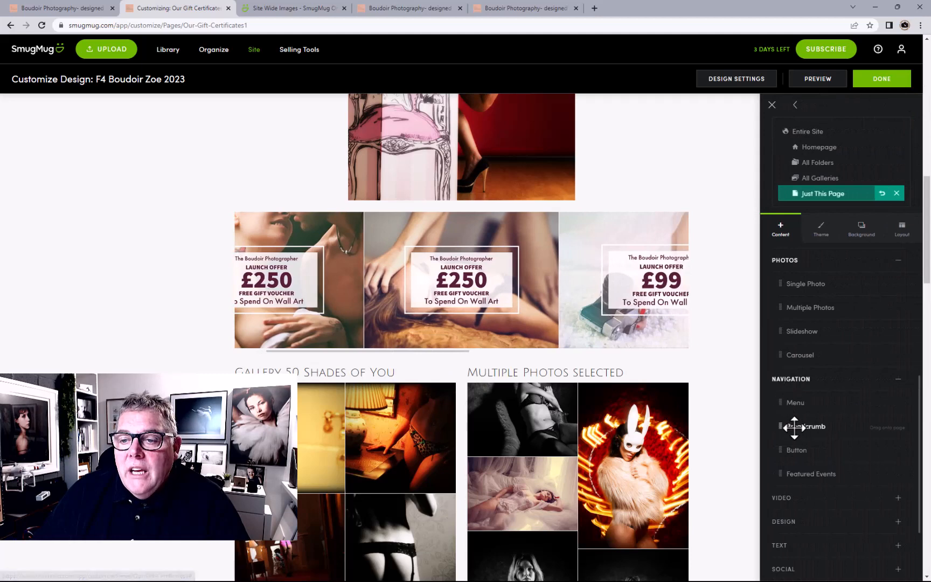
drag(794, 449, 470, 334)
- Set the button's text to "See Our Launch Offer Vouchers"
triple_click(424, 225)
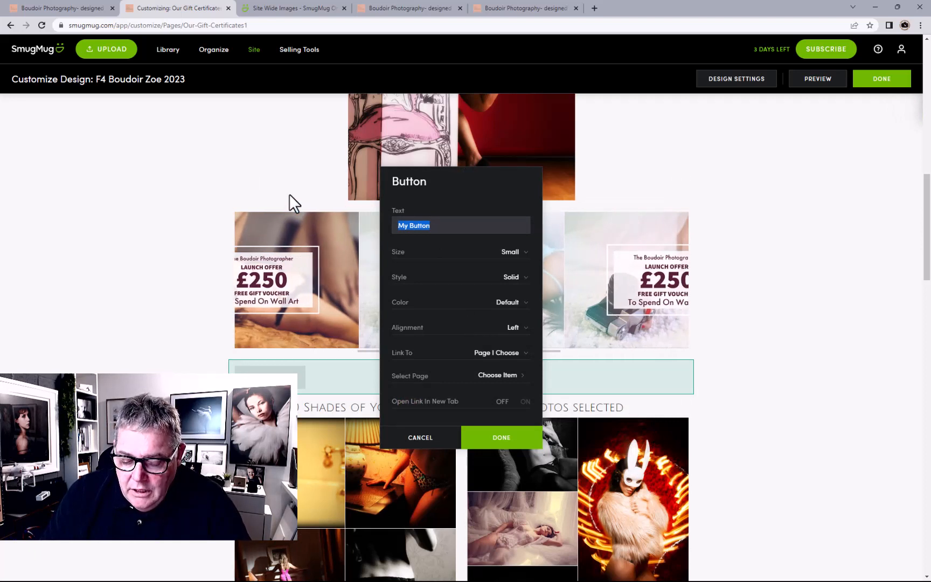
text(See oUr L)
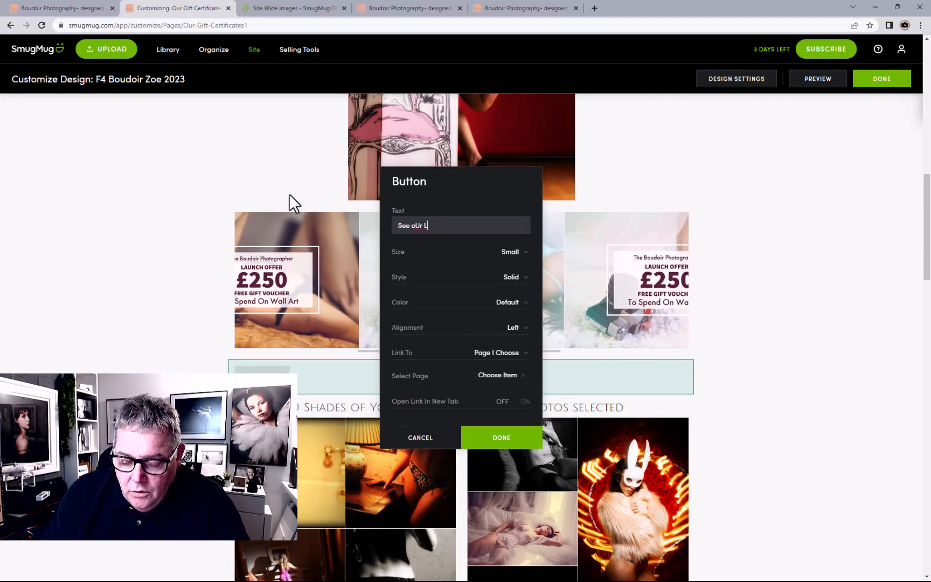
text(aunch Off)
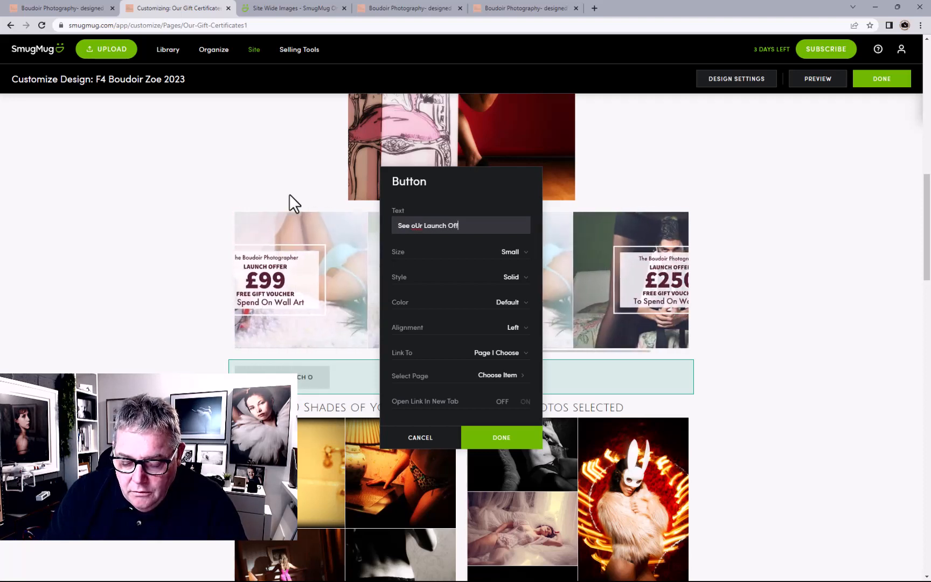
text(er Vouc)
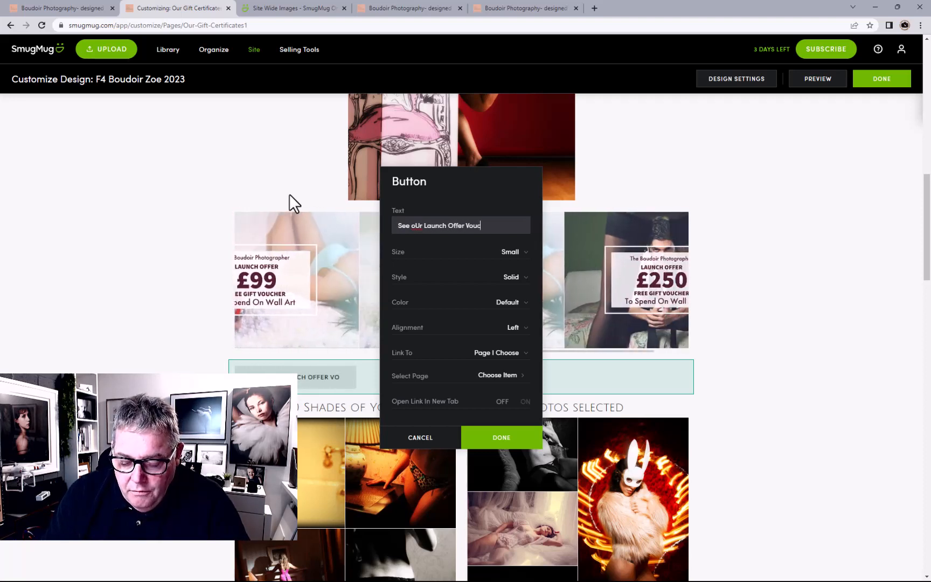
text(hers)
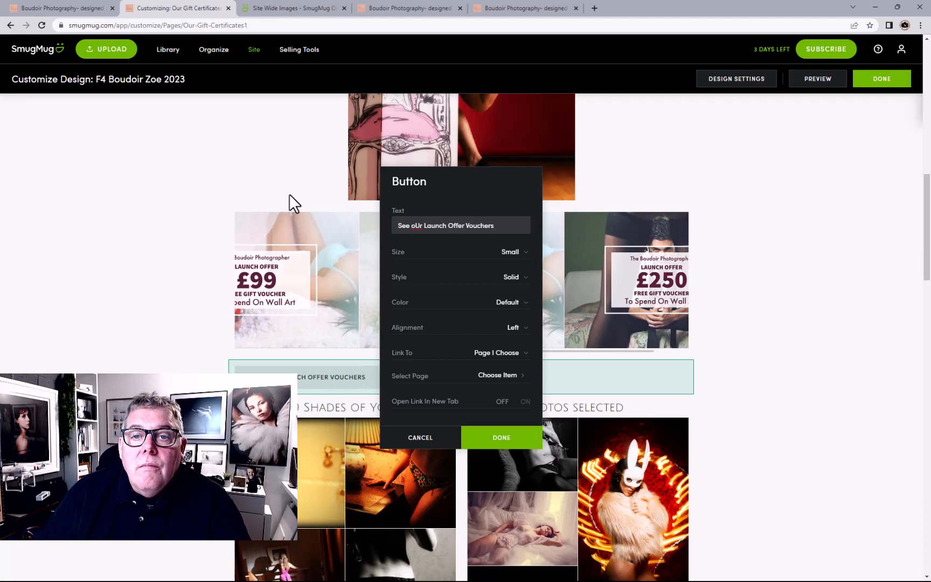
click(417, 225)
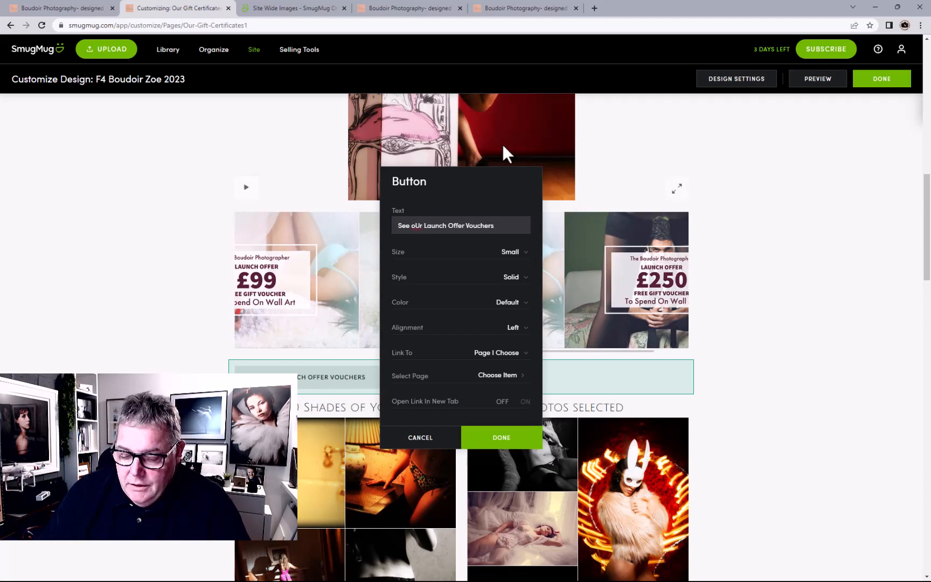
key(BackSpace)
text(u)
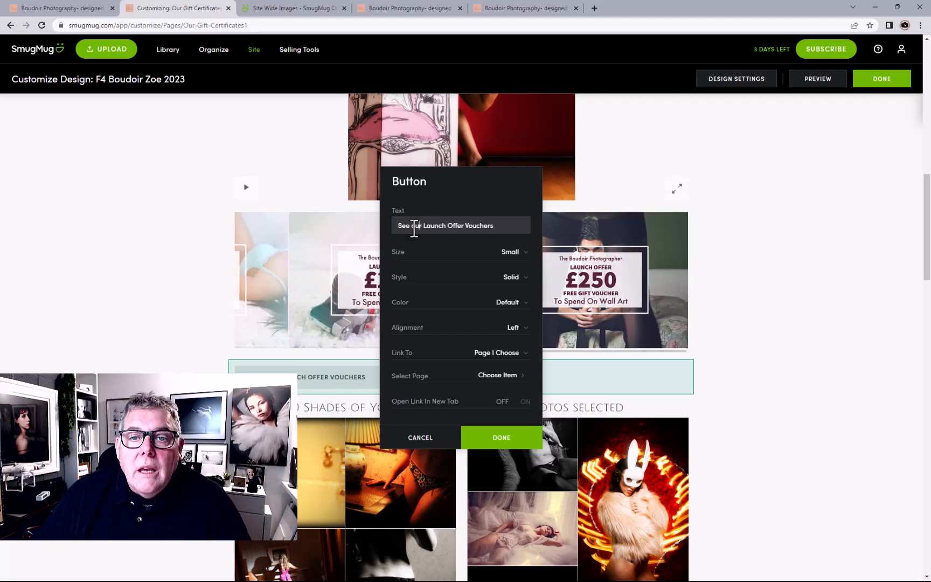
key(Delete)
text(O)
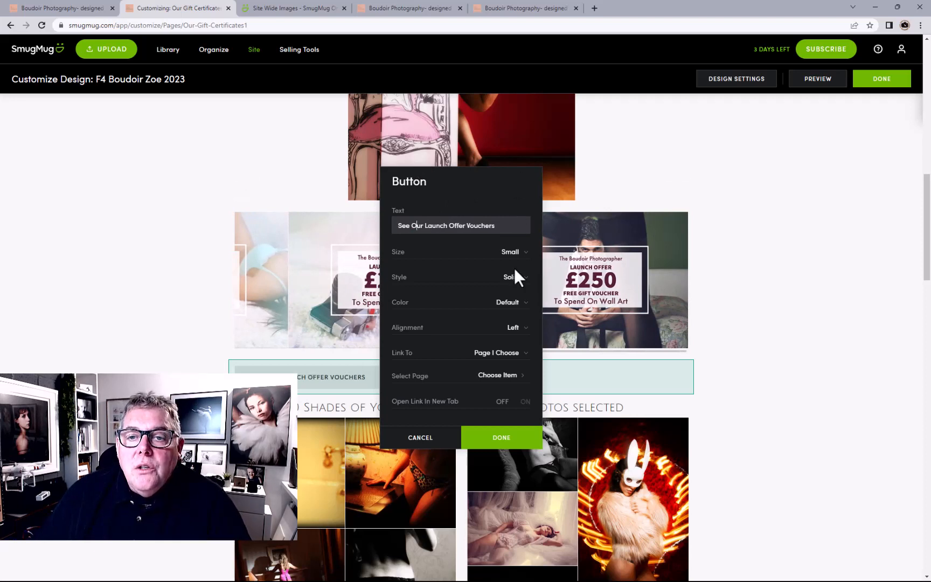
- Link the button to a chosen page: the Our Gift Certificates page modified April 04, 2023, in the Pages folder
click(509, 353)
click(509, 364)
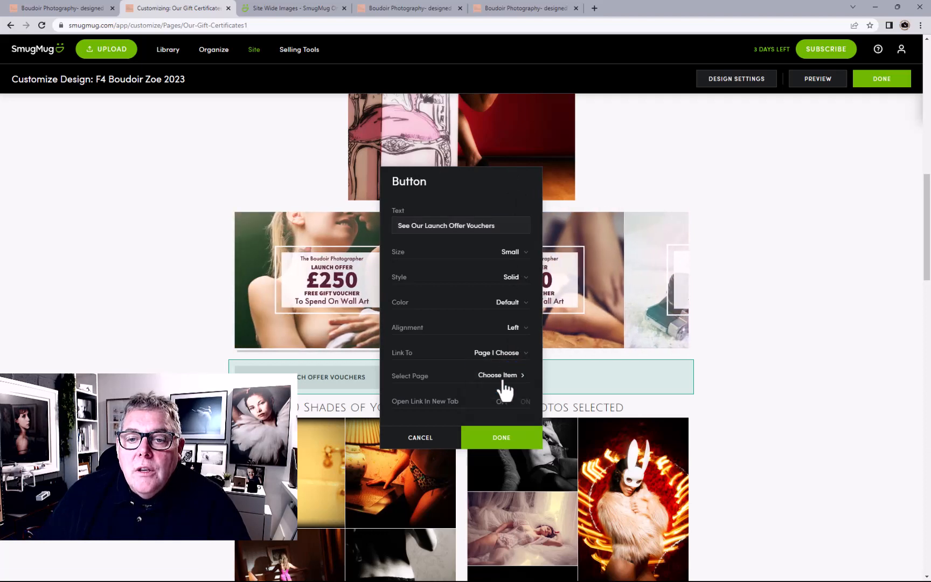
click(501, 376)
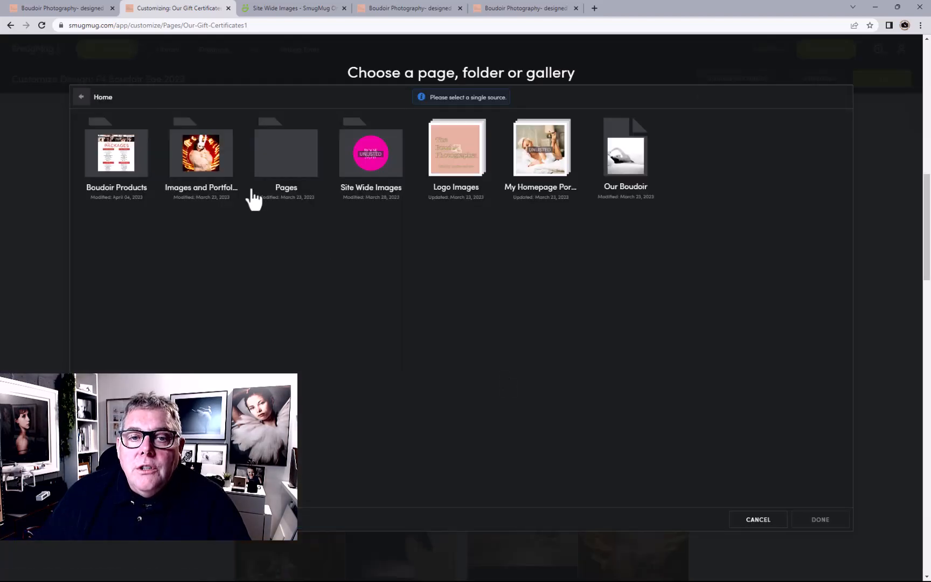
double_click(279, 174)
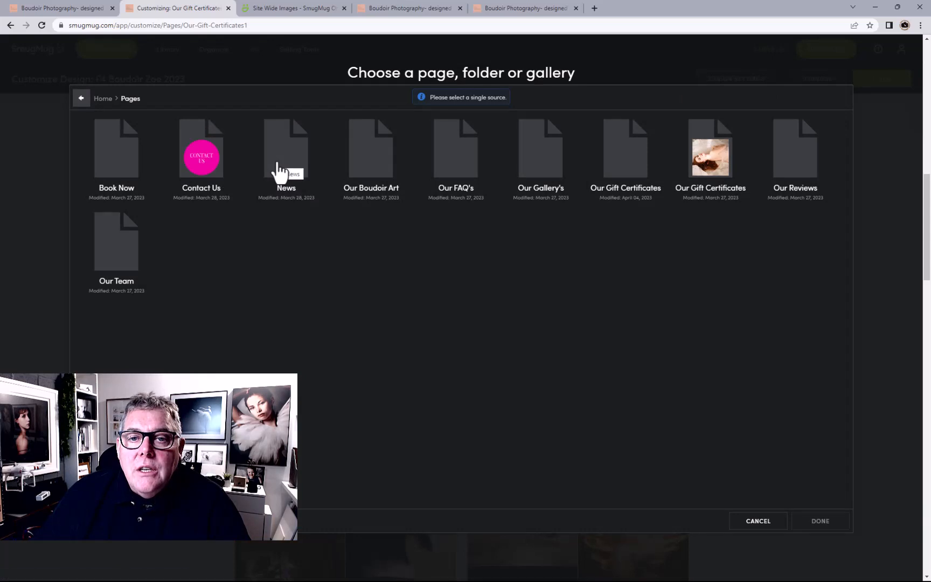
click(624, 156)
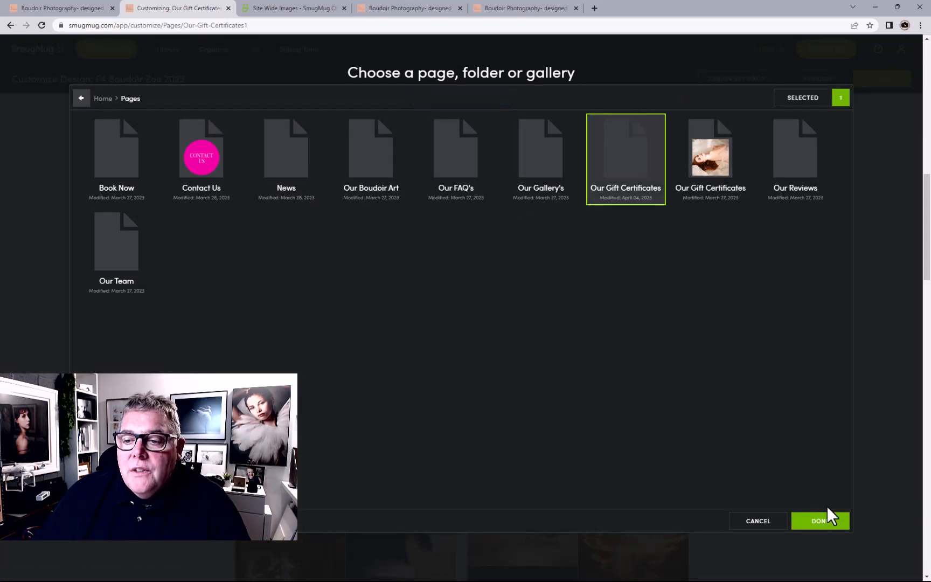
click(820, 521)
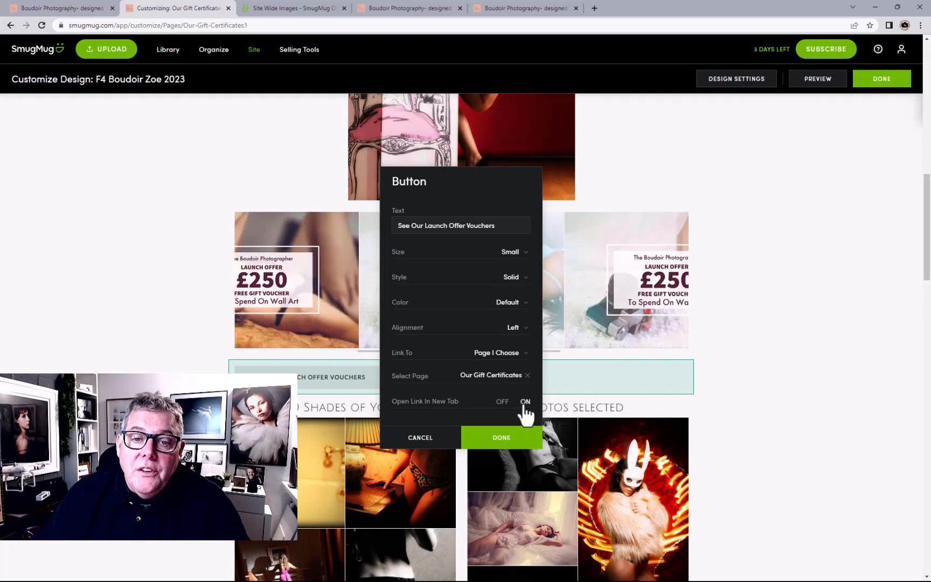
- Set the button's color to Accent and its alignment to Center, and apply the settings
click(508, 302)
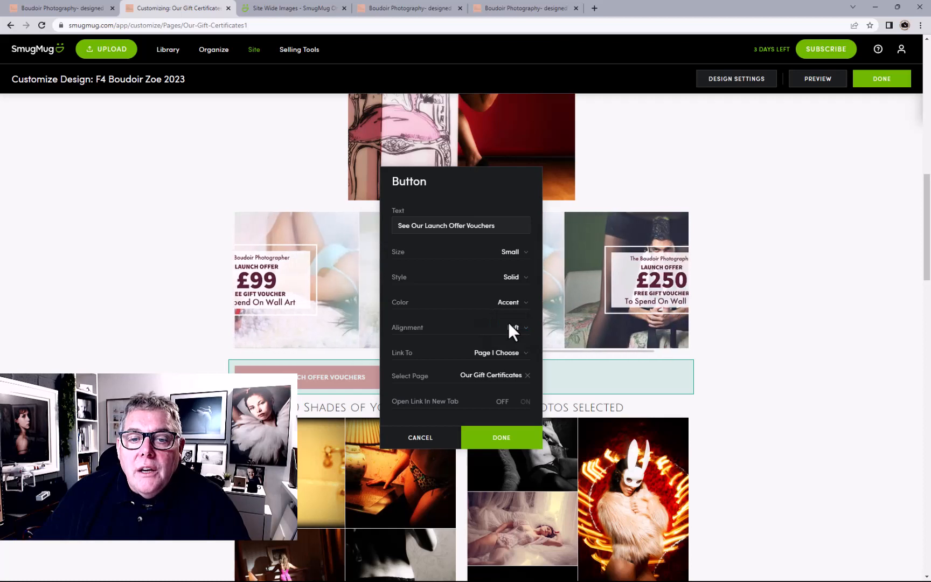
click(512, 329)
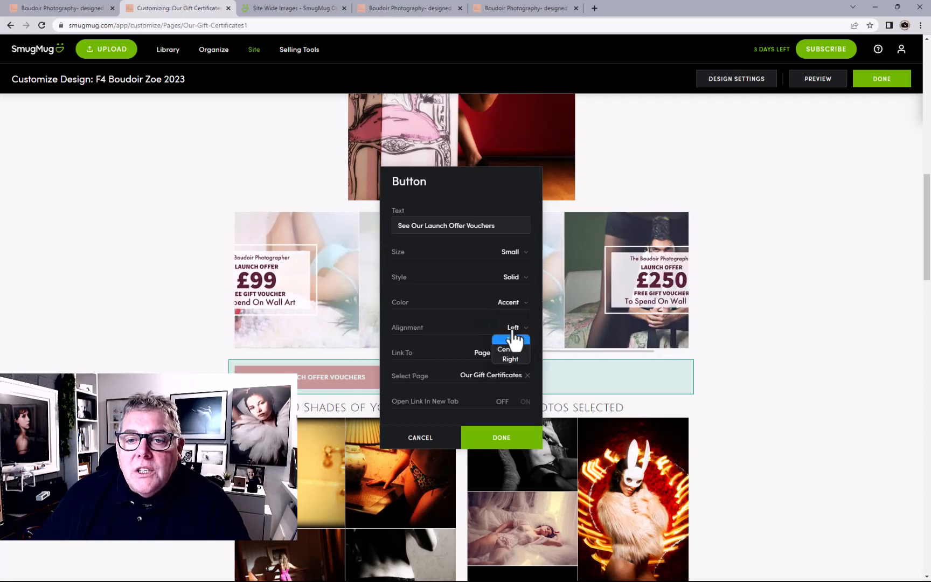
click(513, 349)
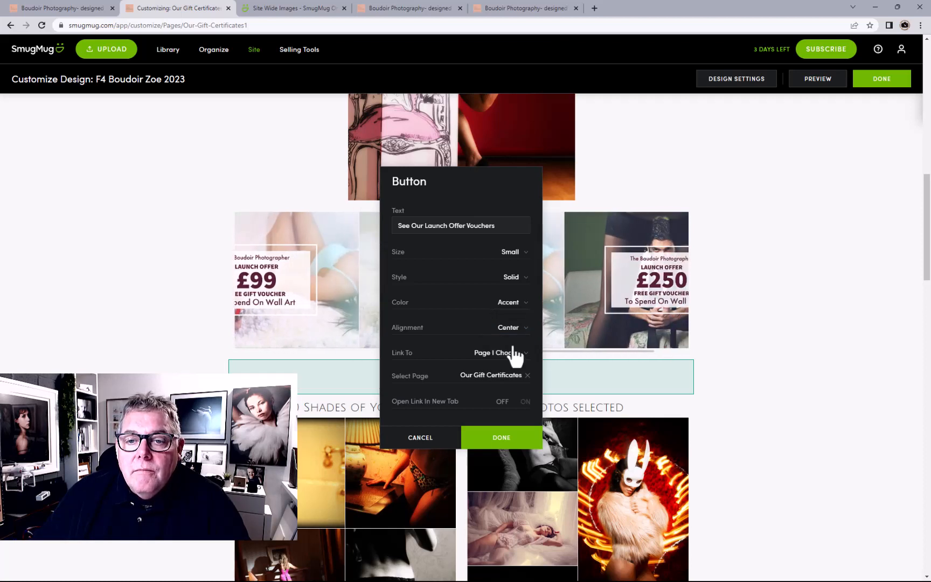
click(495, 440)
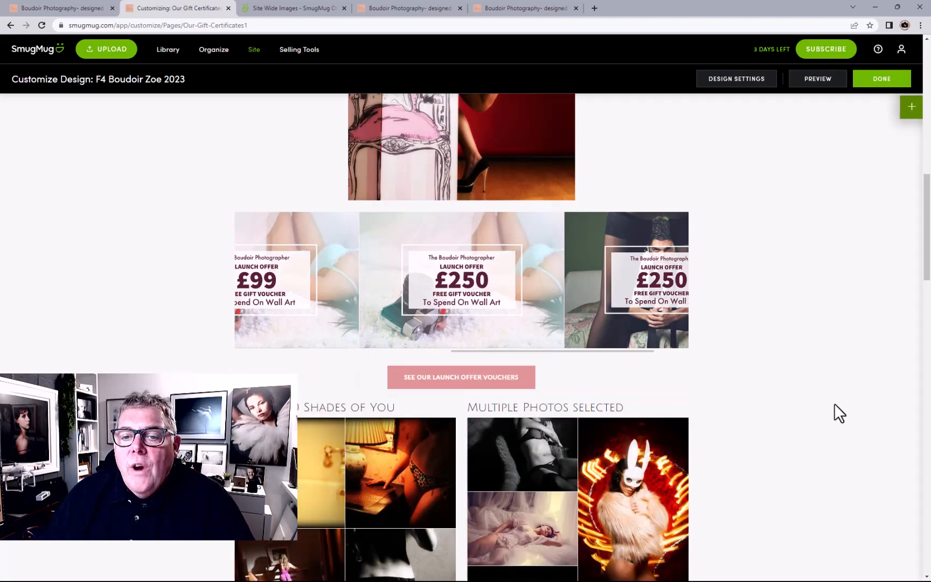
- Give the voucher carousel the title "Carousel" and apply the change
scroll(843, 318, up, 10)
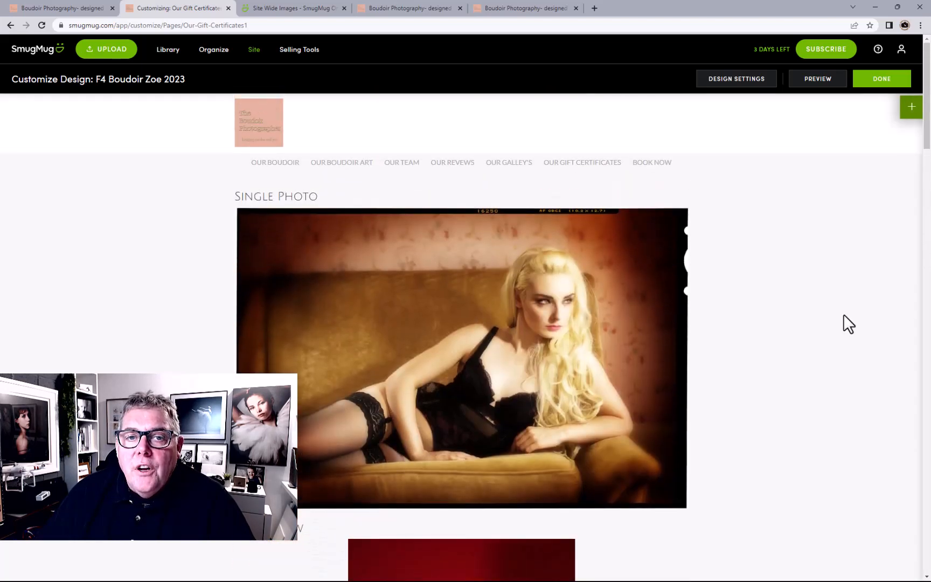
scroll(844, 324, down, 10)
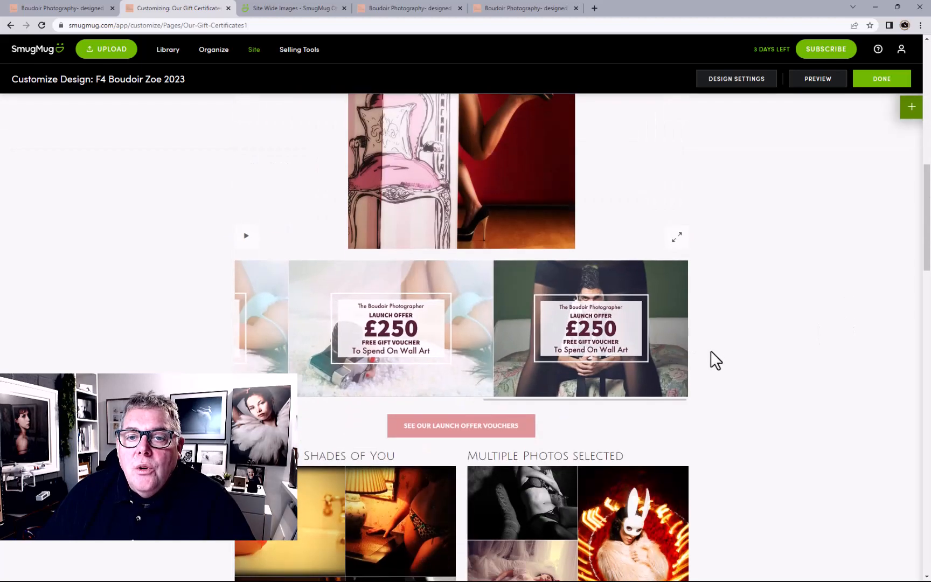
click(421, 349)
click(428, 258)
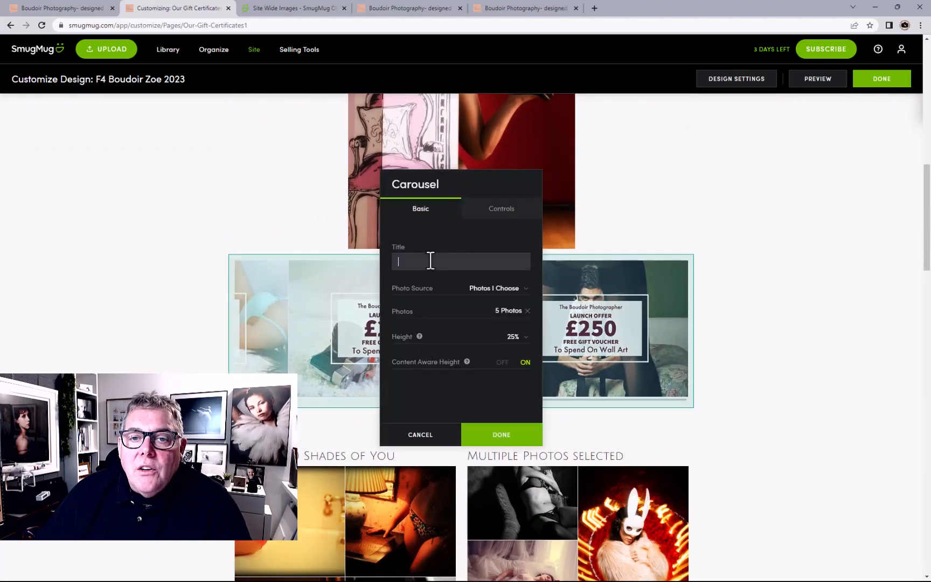
text(Caro)
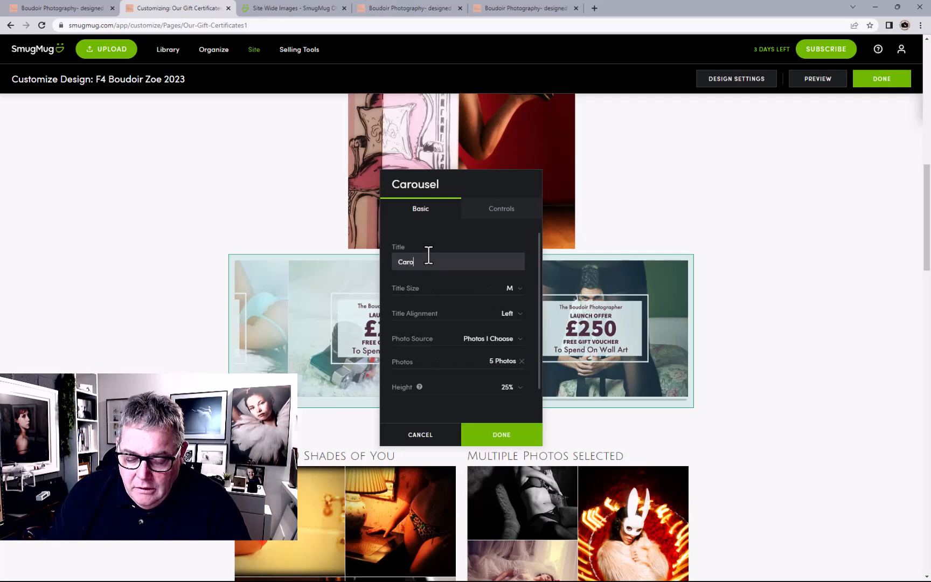
text(usel)
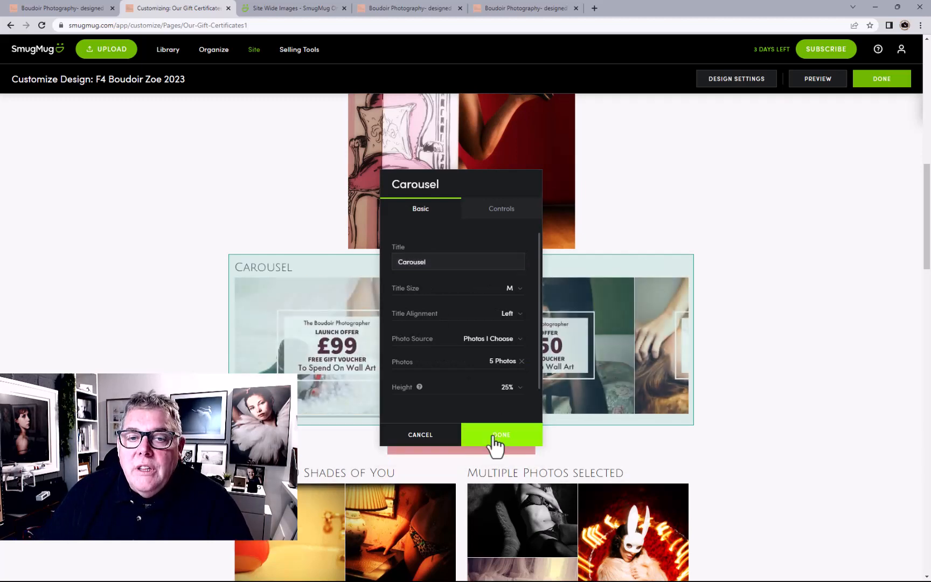
click(498, 440)
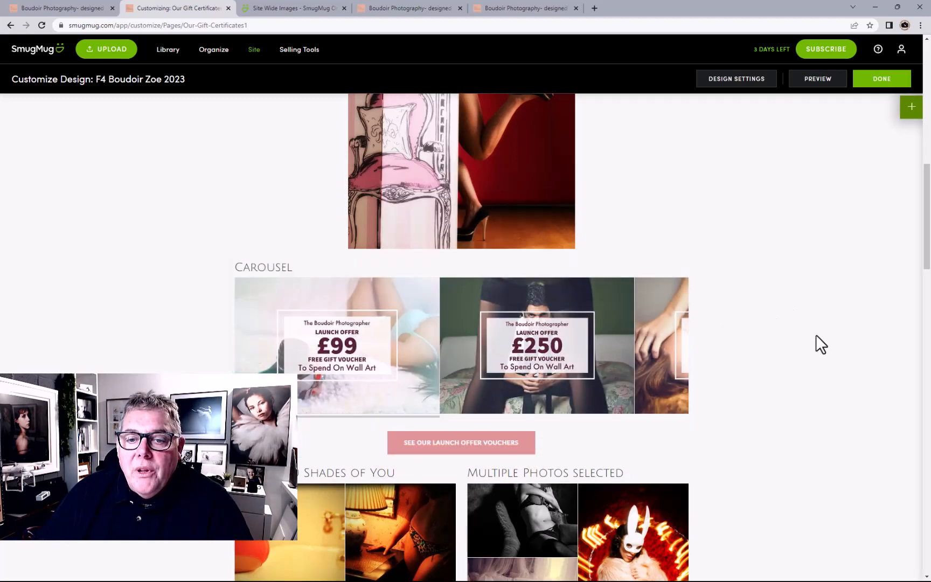
- Add a Menu navigation block between the launch offer vouchers button and the two photo galleries
scroll(816, 334, down, 3)
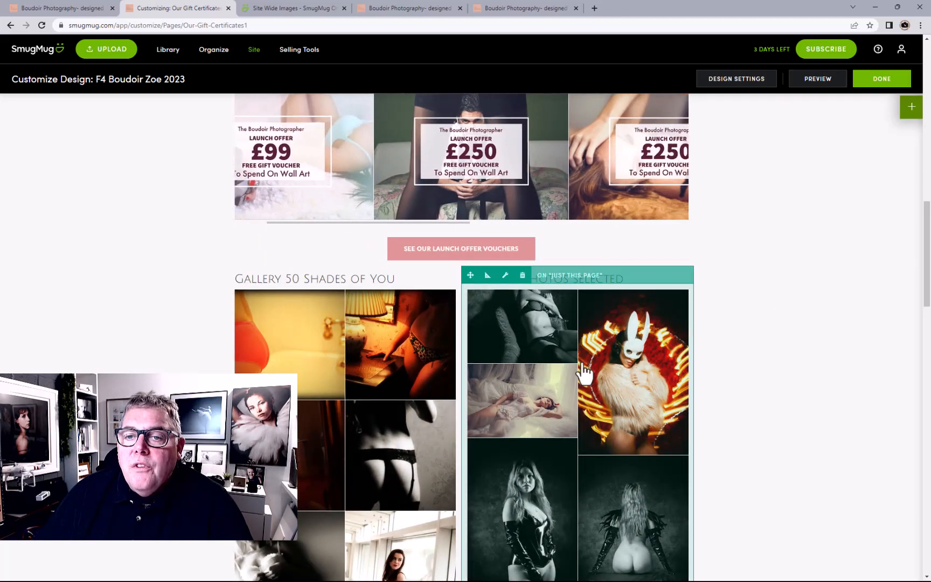
scroll(585, 372, up, 8)
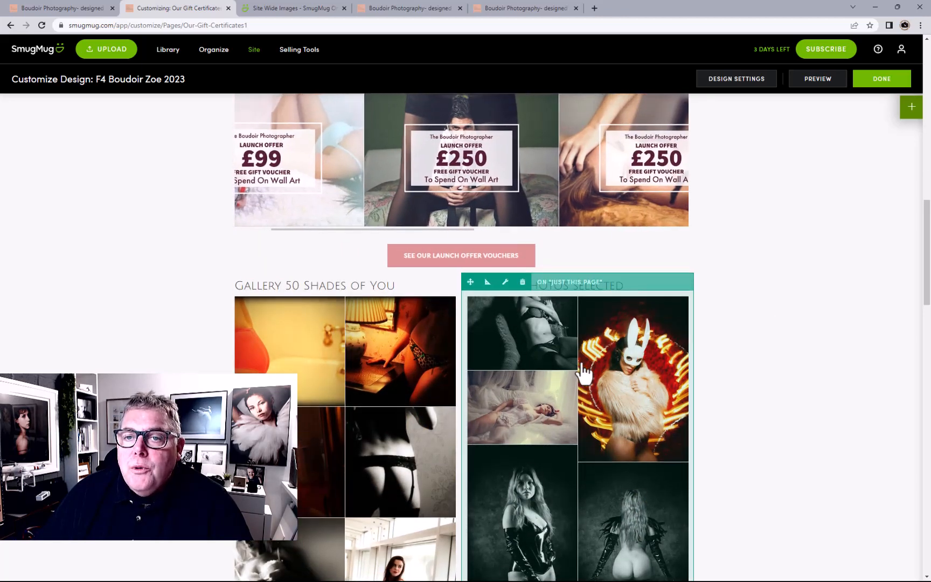
scroll(585, 371, up, 1)
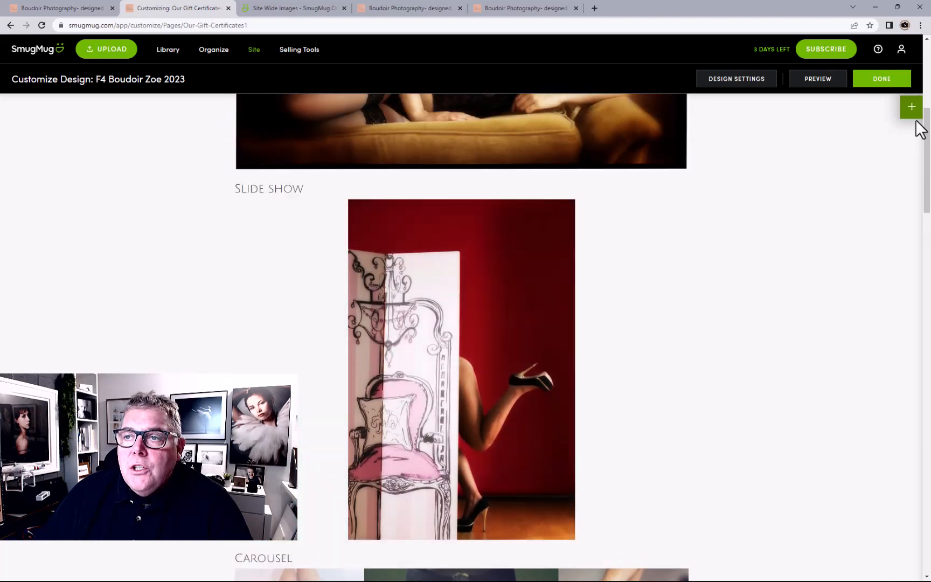
click(916, 117)
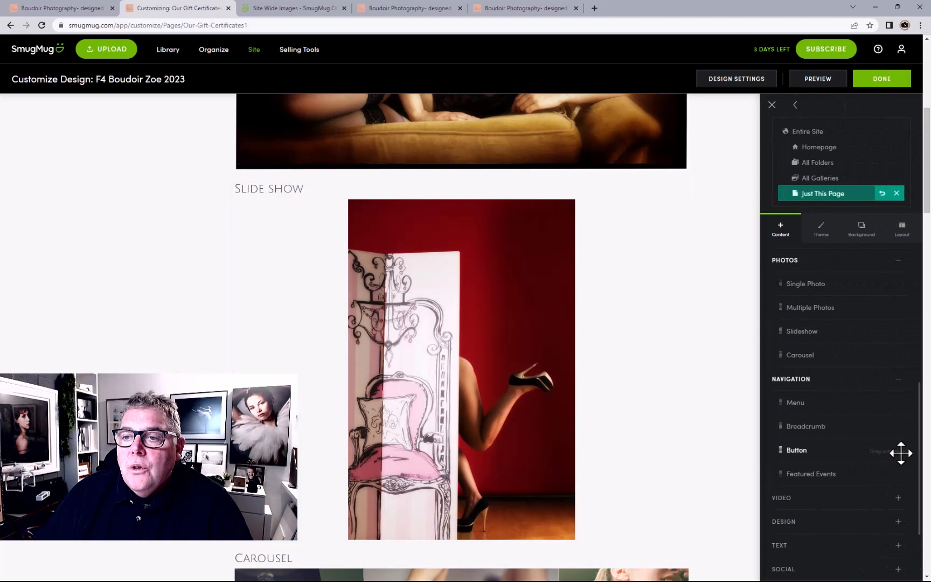
scroll(859, 399, down, 2)
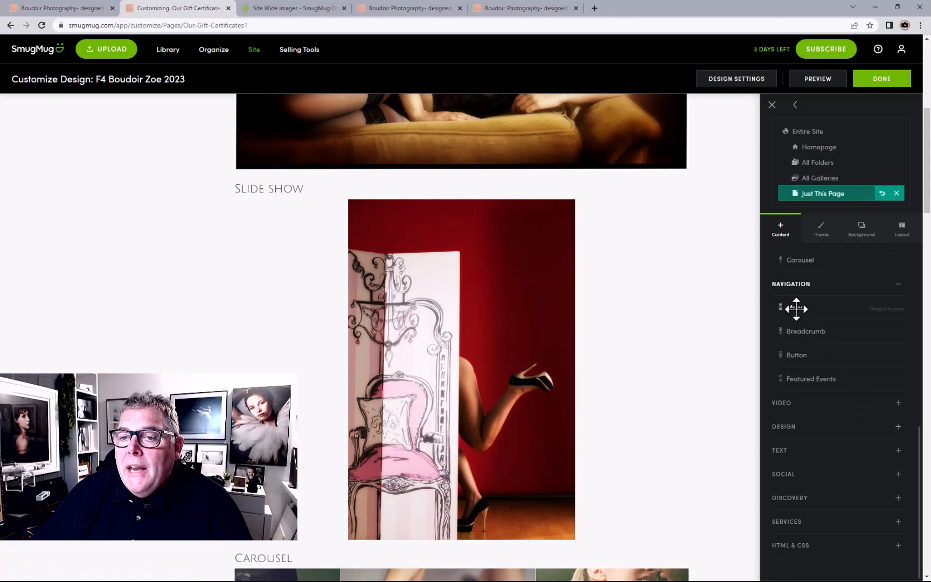
scroll(601, 354, up, 6)
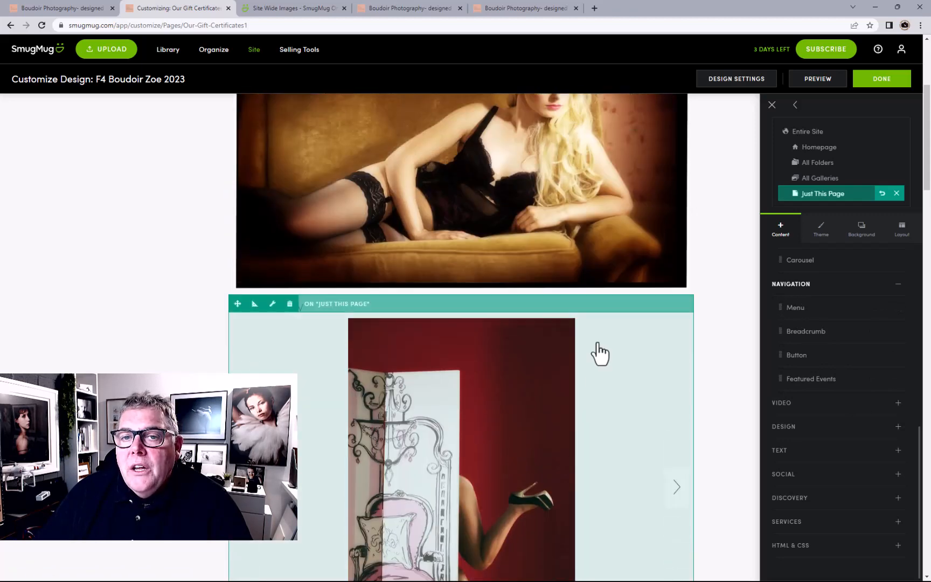
scroll(601, 353, down, 10)
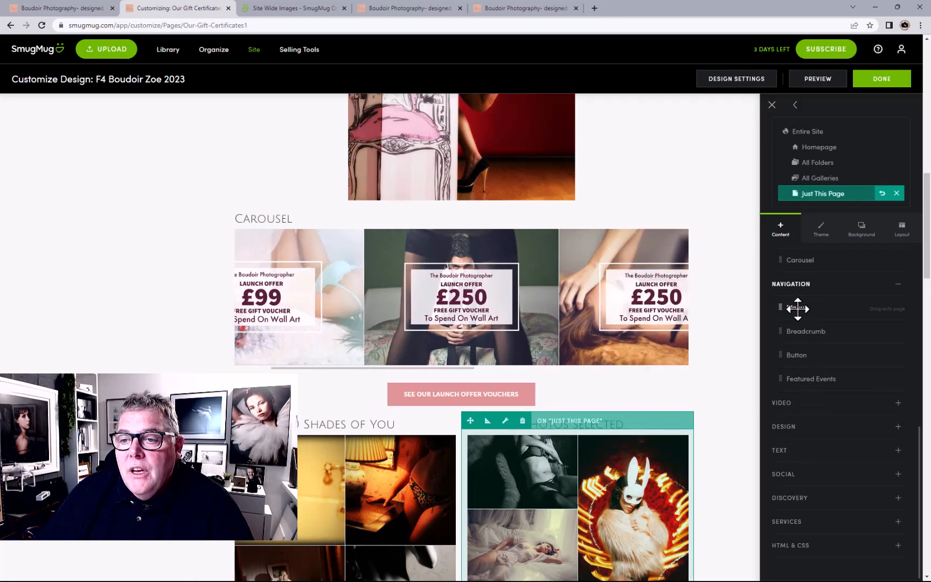
drag(798, 308, 379, 435)
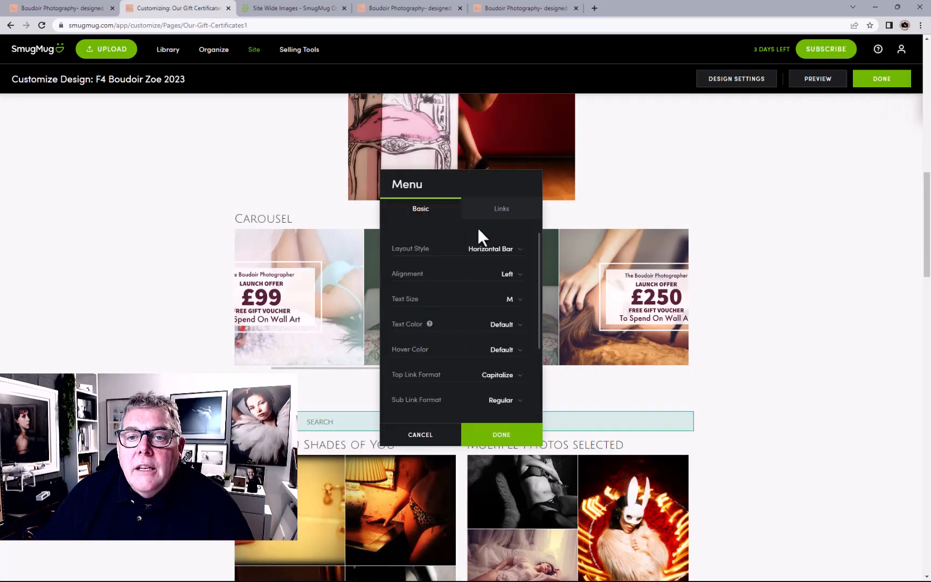
- Delete the default Home, Browse and Search links from the new menu
click(500, 209)
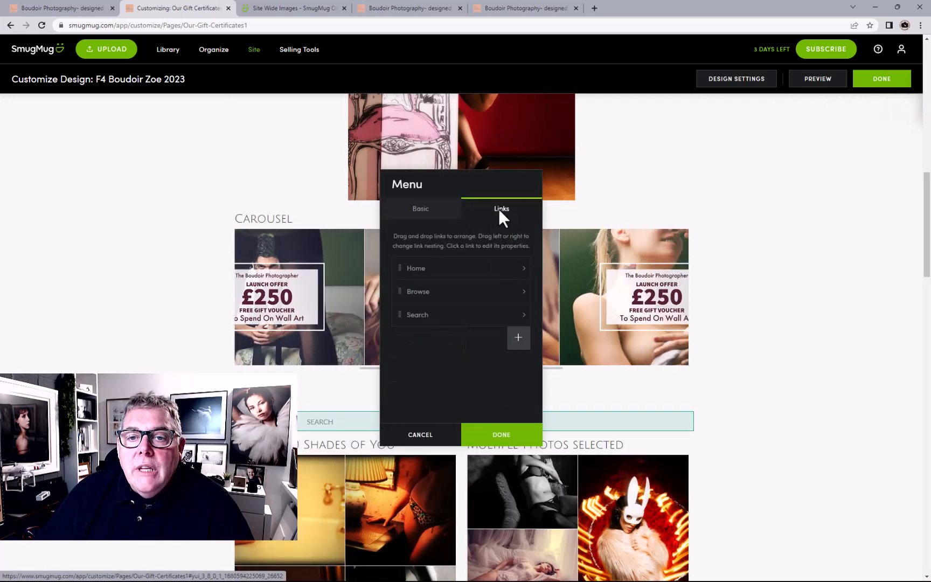
click(505, 269)
click(504, 269)
click(506, 268)
- Add a menu link named "Buy £99 Launch Voucher" and copy its name for reuse
click(515, 268)
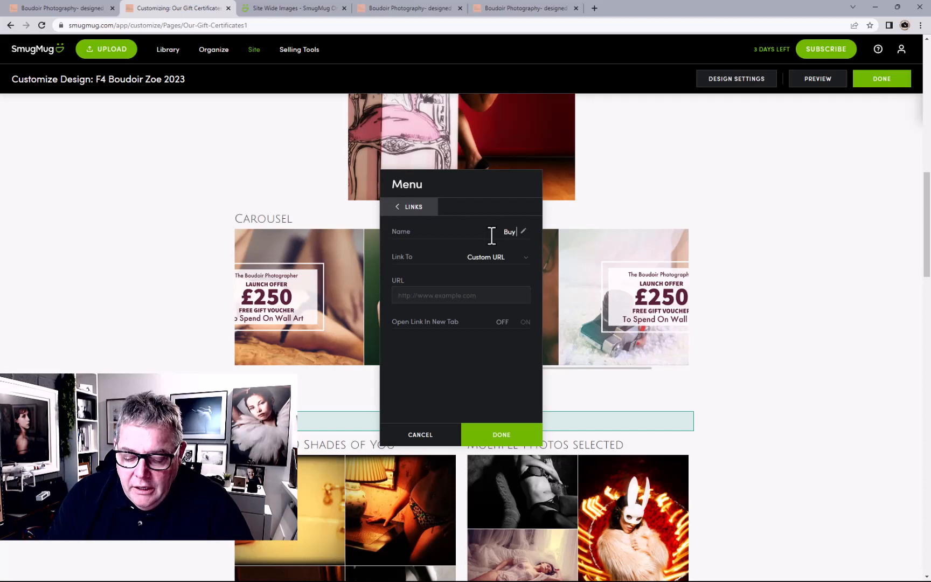
text(£)
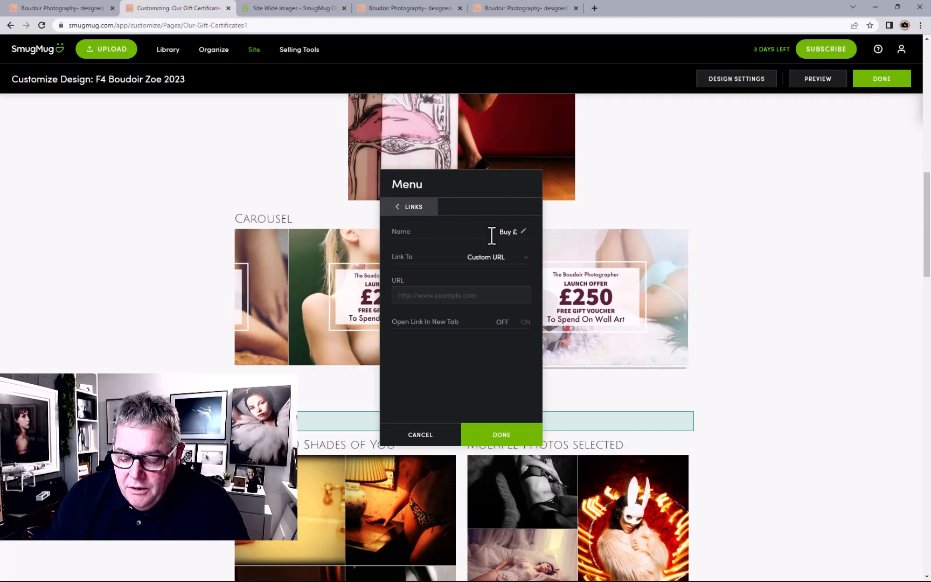
text(99 Launc)
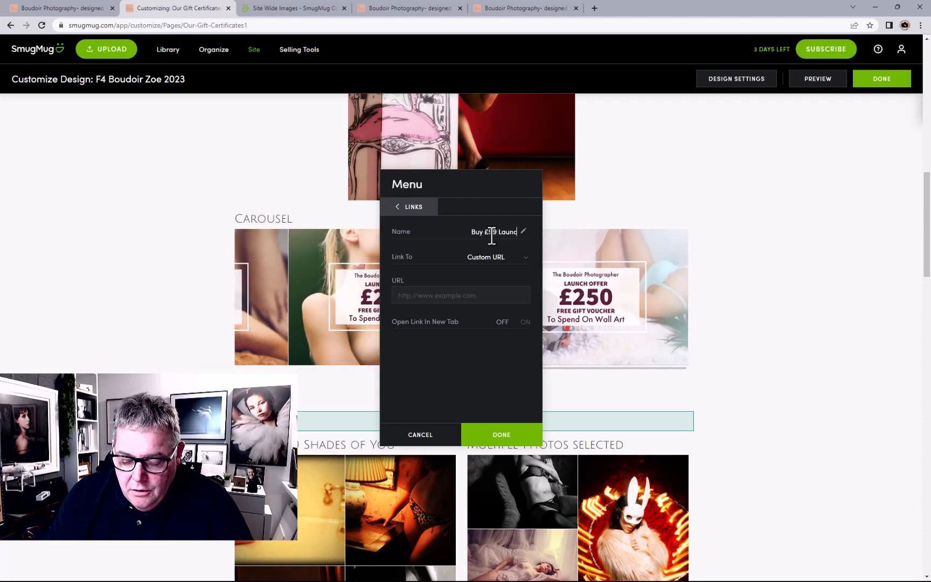
text(h V)
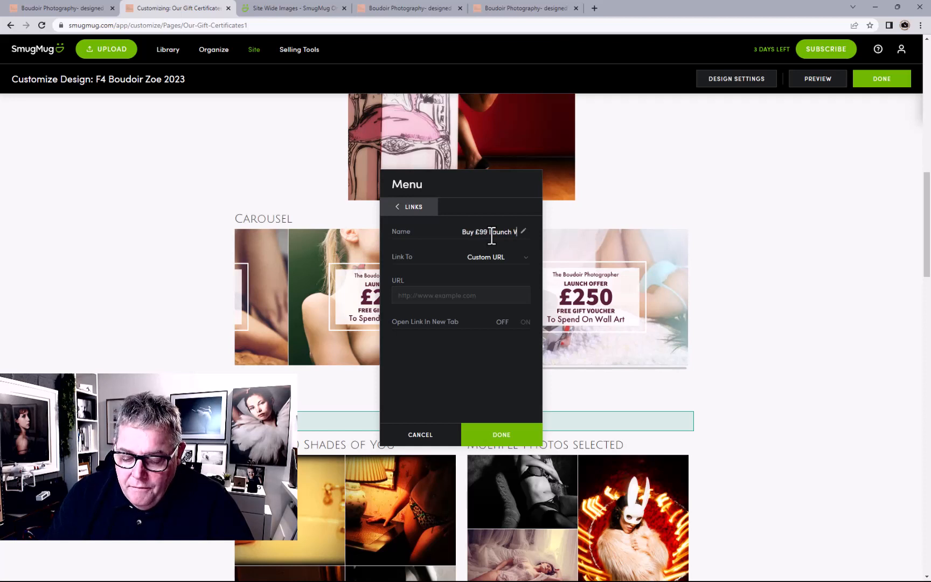
text(oucher)
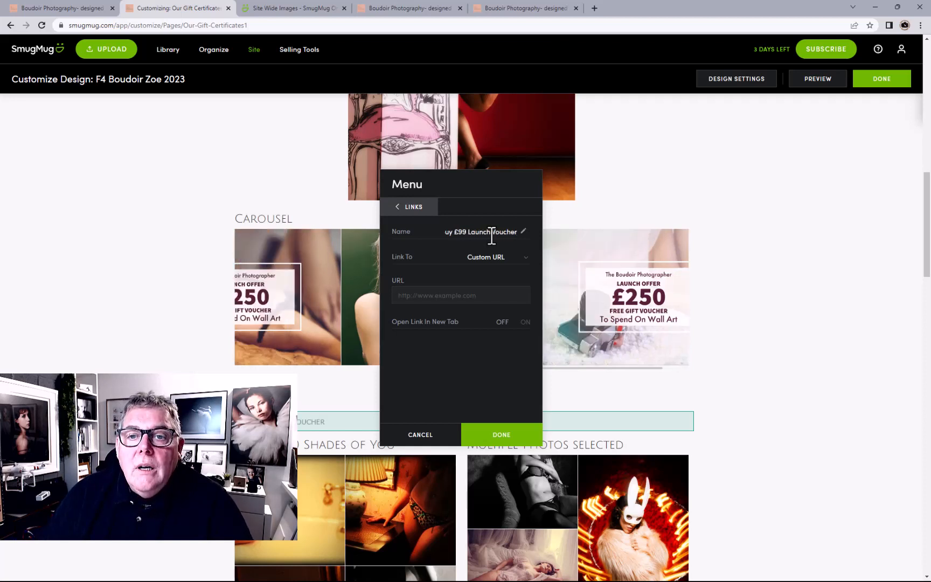
key(ctrl+a)
key(ctrl+c)
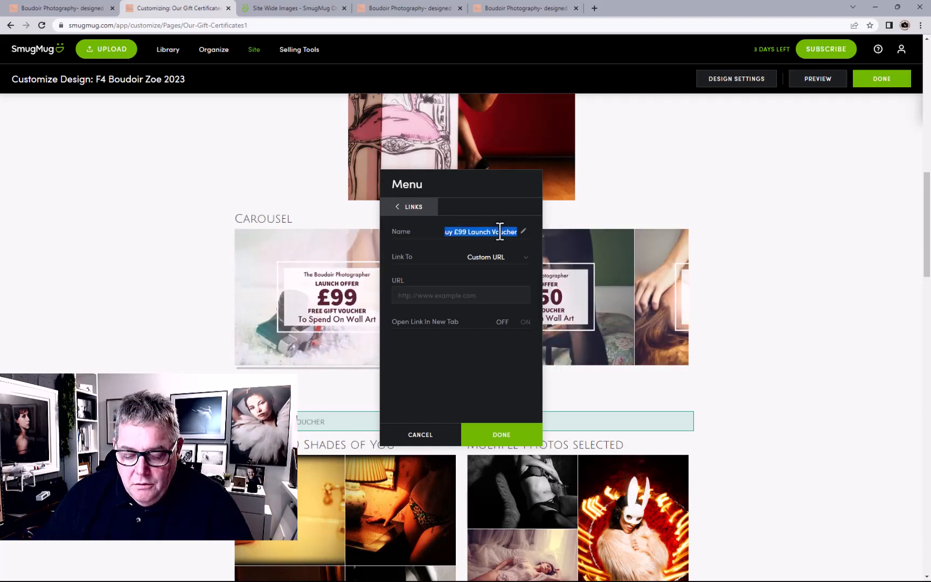
- Point the £99 voucher link to the Our Gift Certificates page modified April 04, 2023, in the Pages folder, opening in a new tab
click(507, 259)
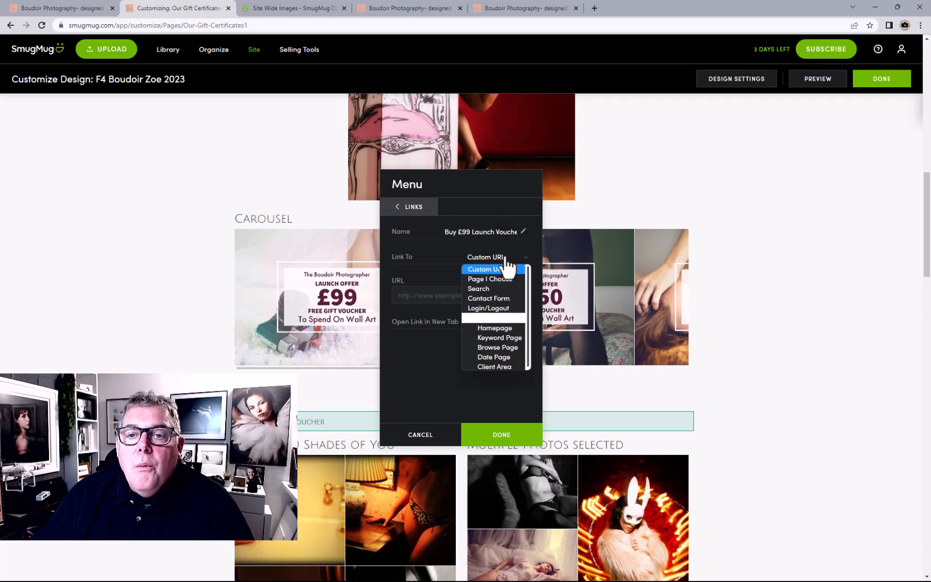
click(502, 279)
click(503, 279)
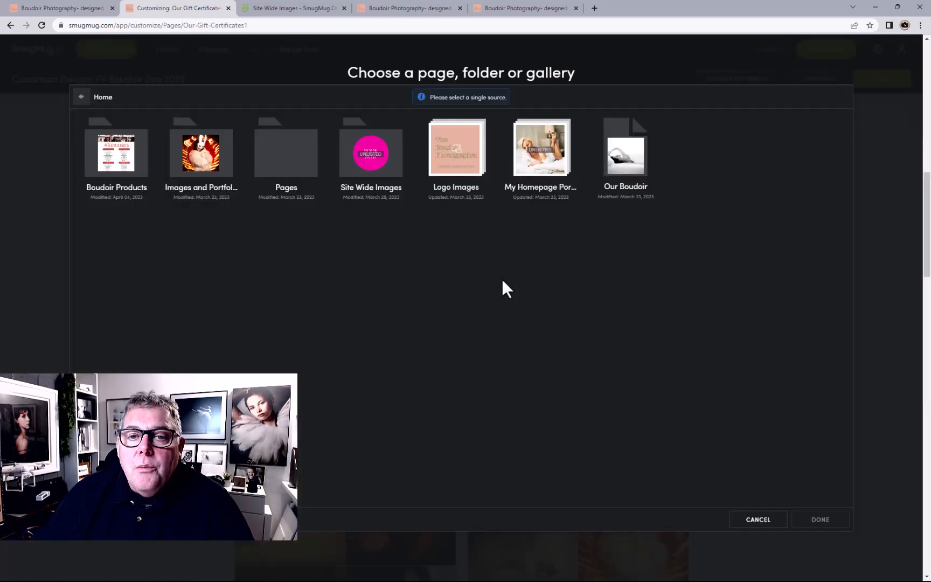
click(310, 165)
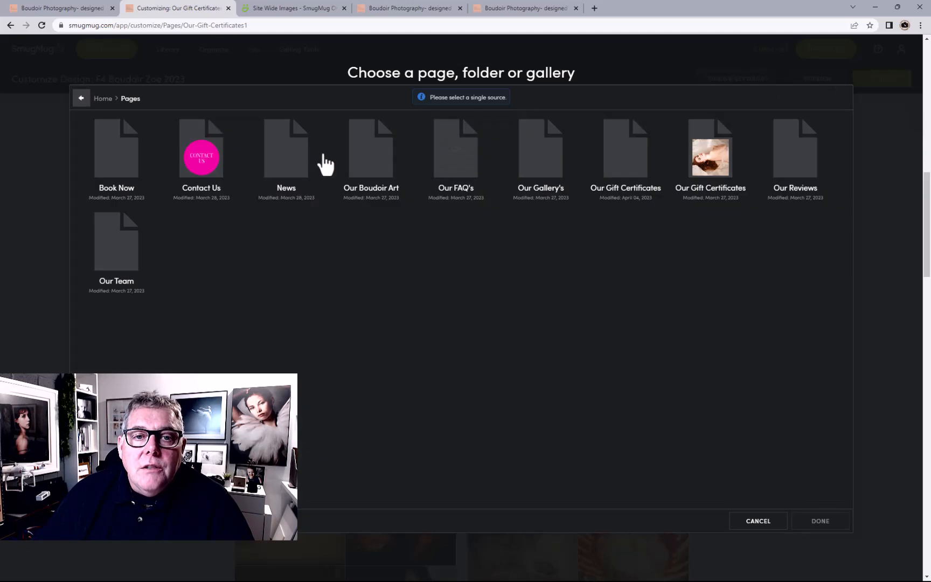
click(644, 164)
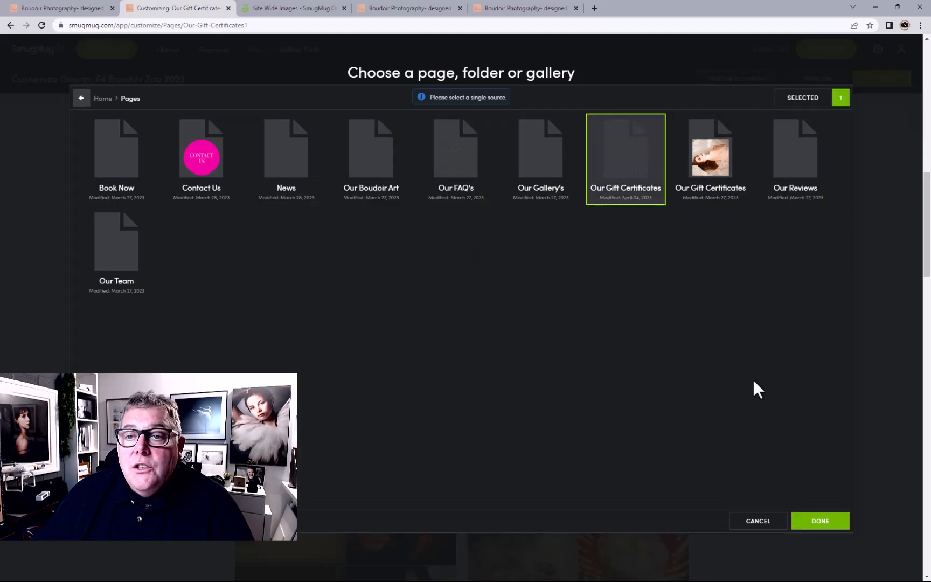
click(821, 521)
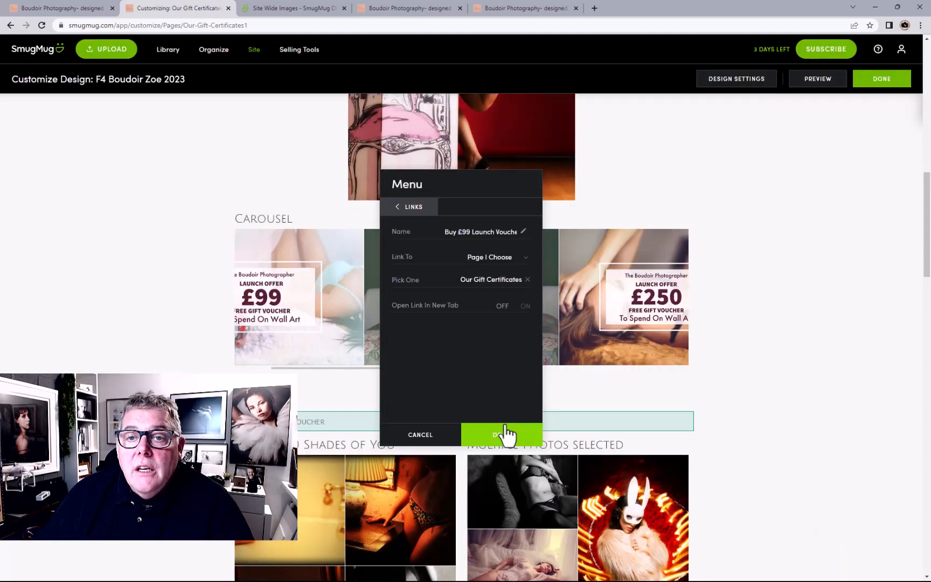
click(525, 306)
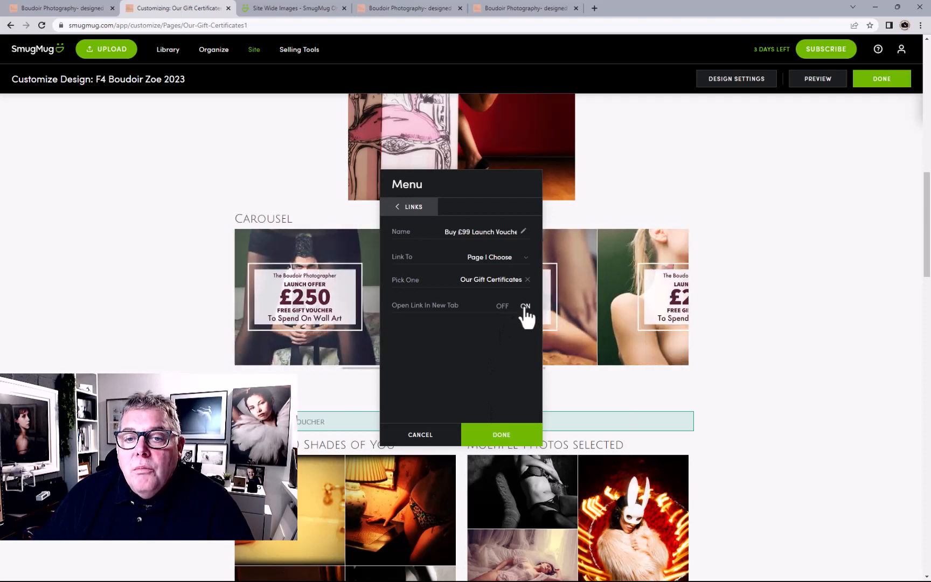
click(419, 215)
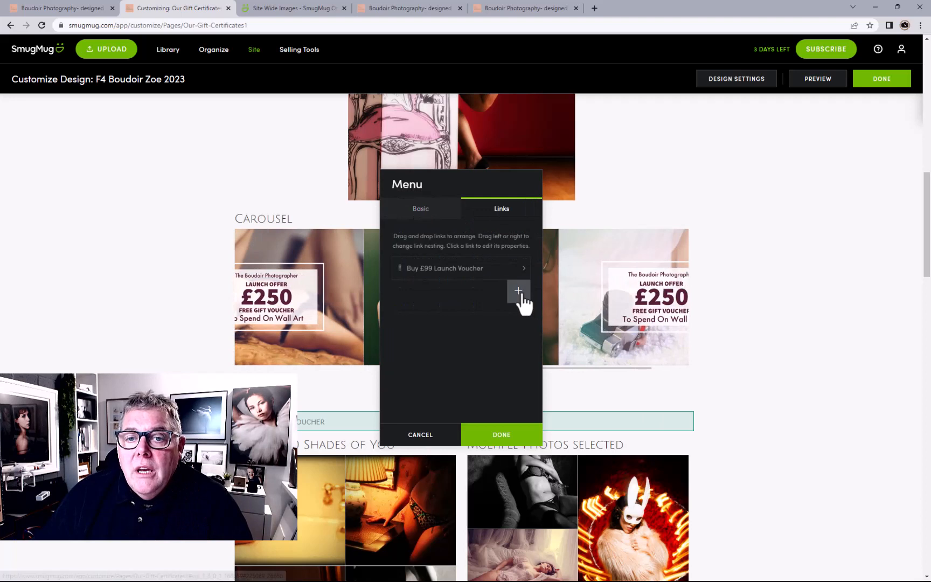
- Add a second menu link named "Buy £200 Launch Voucher", reusing the copied name
click(519, 294)
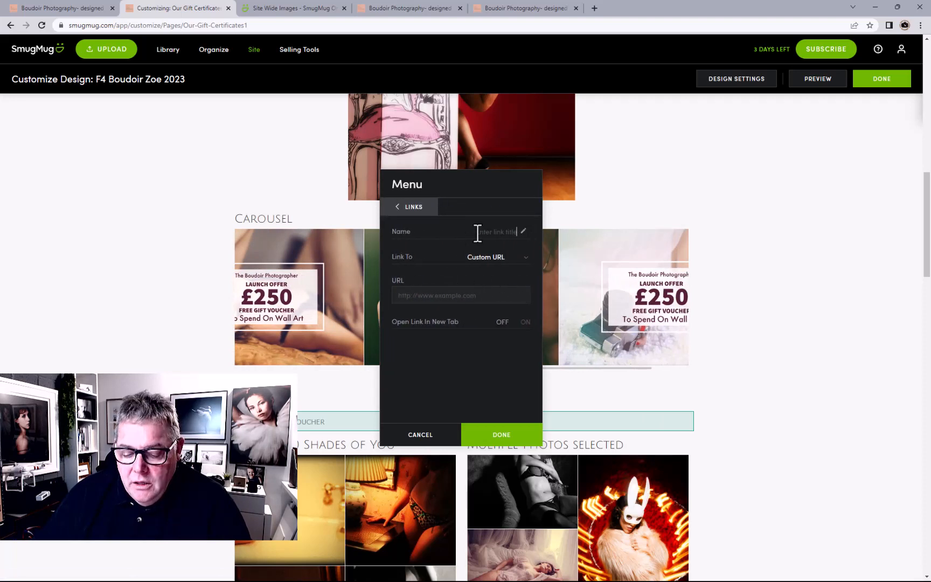
key(ctrl+v)
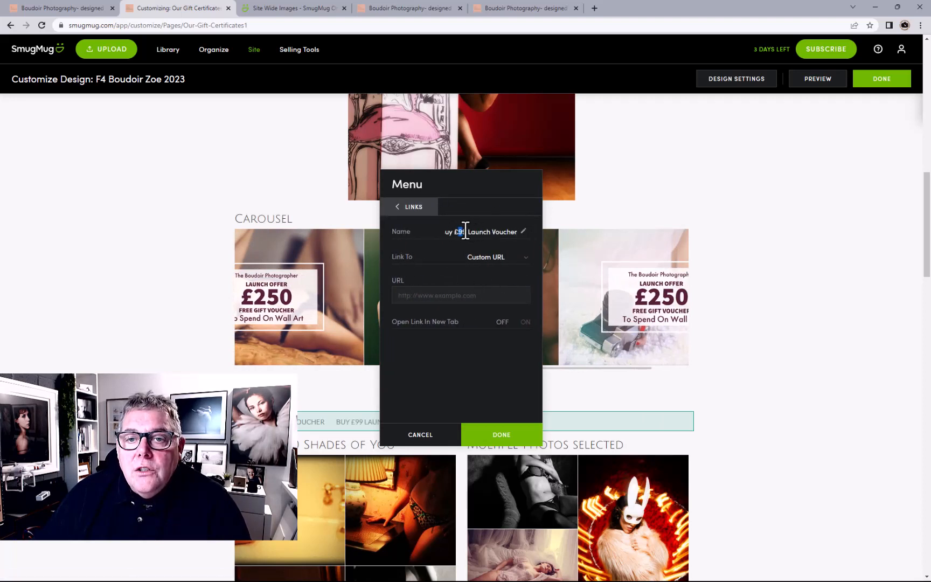
drag(466, 230, 455, 232)
text(200)
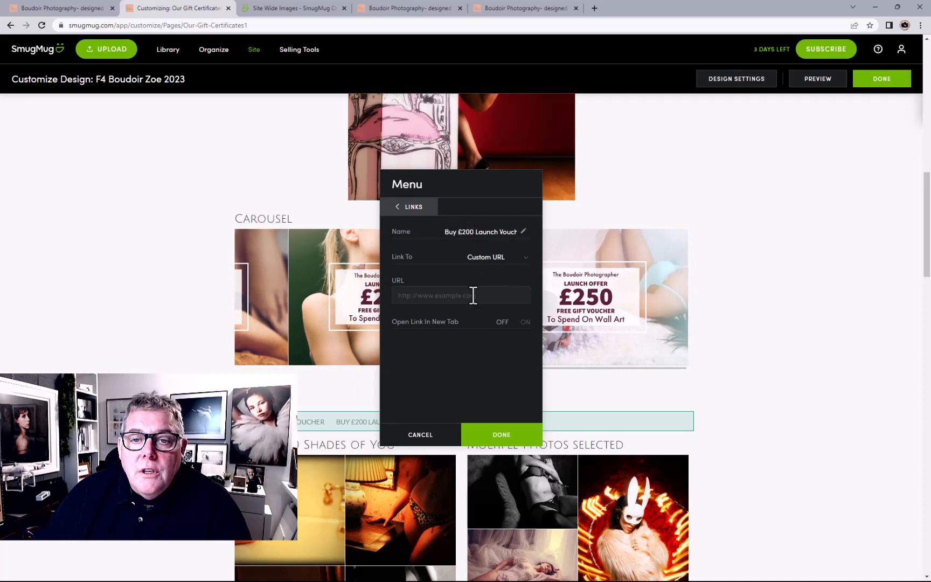
- Link the £200 launch voucher item to the Our Gift Certificates page modified April 04, 2023, in the Pages folder
click(506, 260)
click(505, 276)
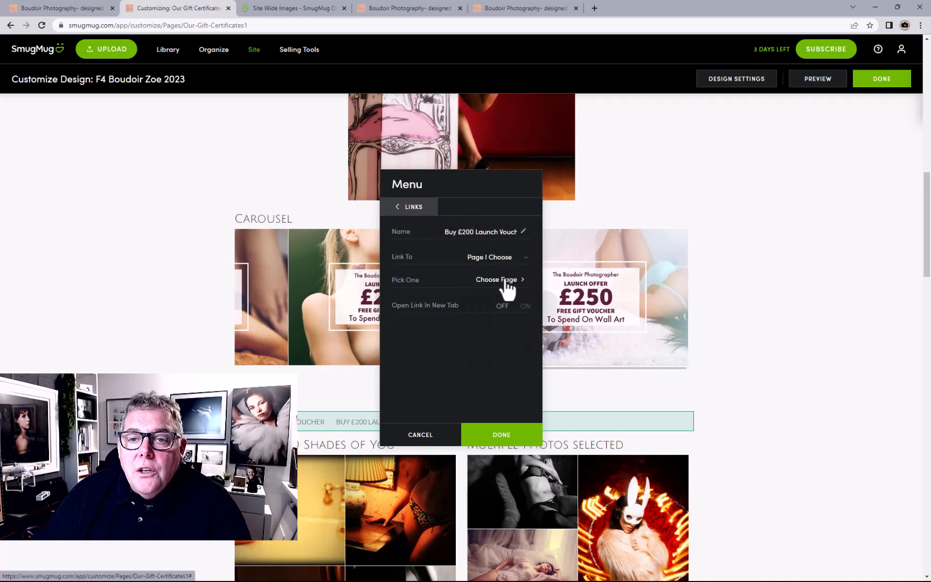
click(503, 280)
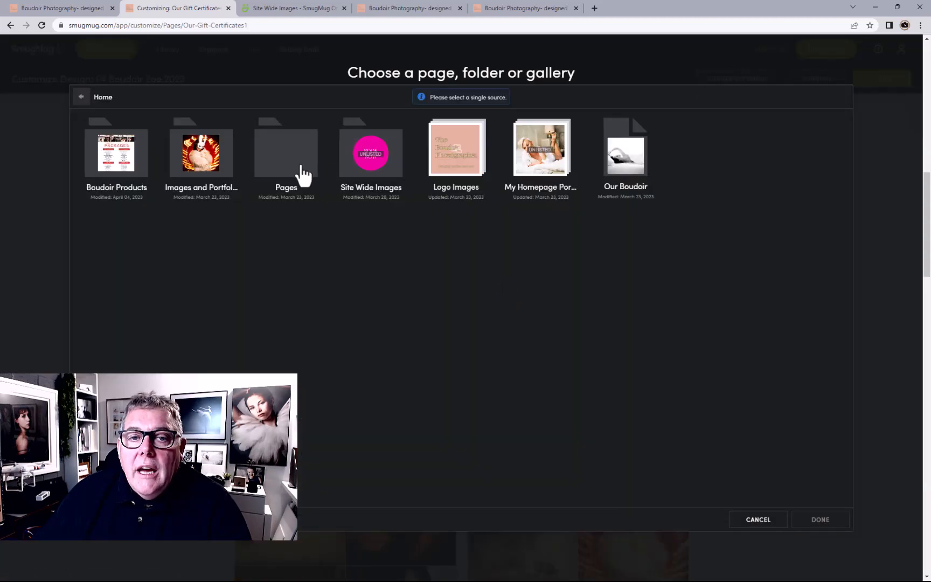
click(302, 174)
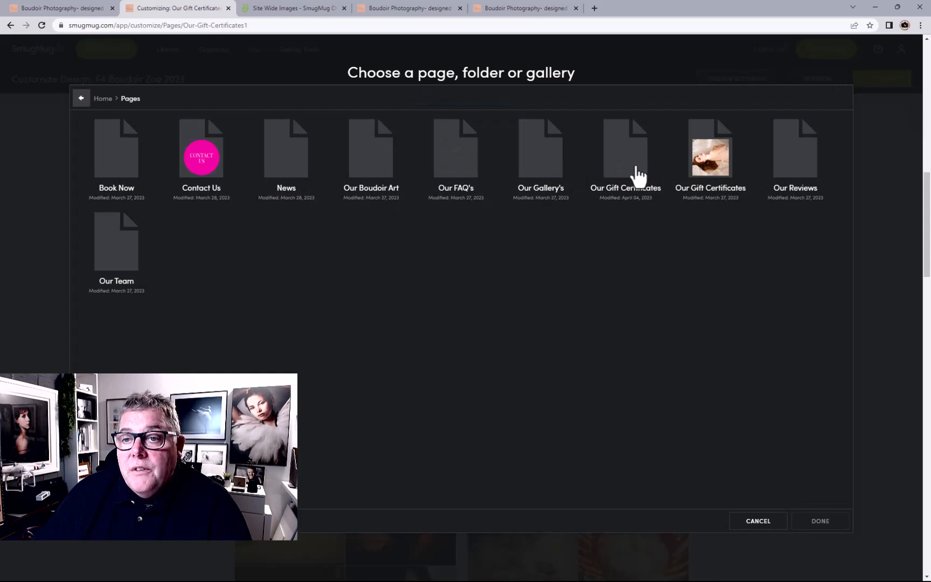
click(637, 174)
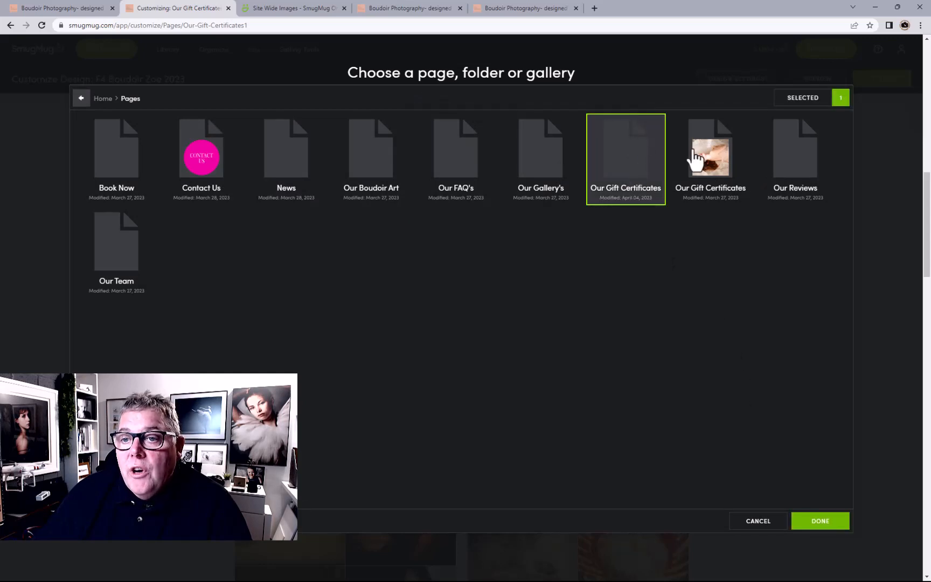
click(823, 520)
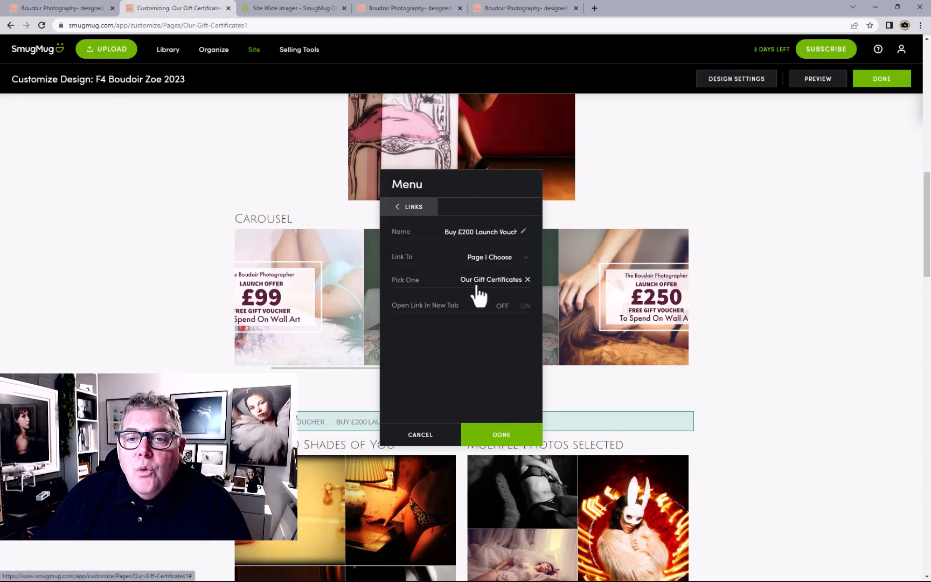
click(415, 208)
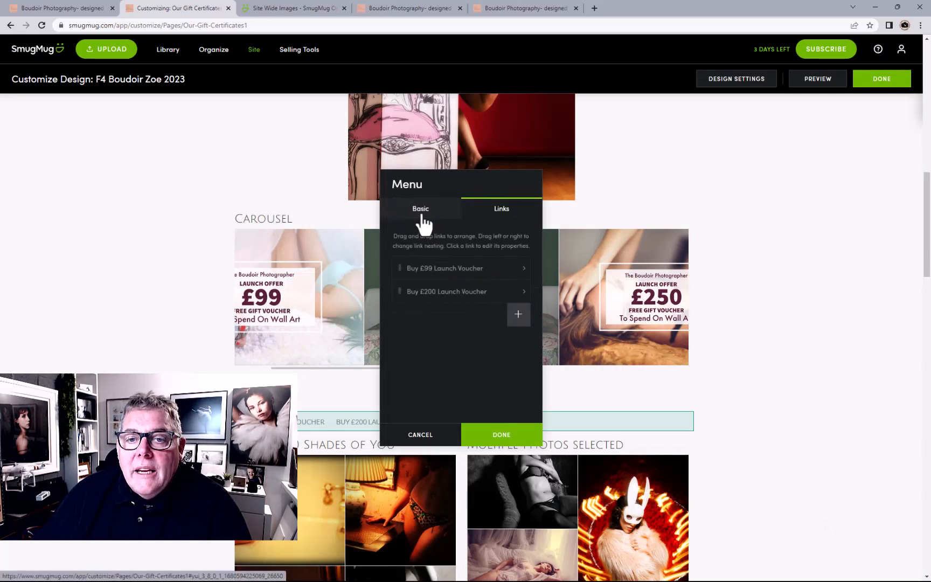
- Add a third menu link named "Buy £200 Couples Launch Voucher"
click(518, 316)
click(482, 231)
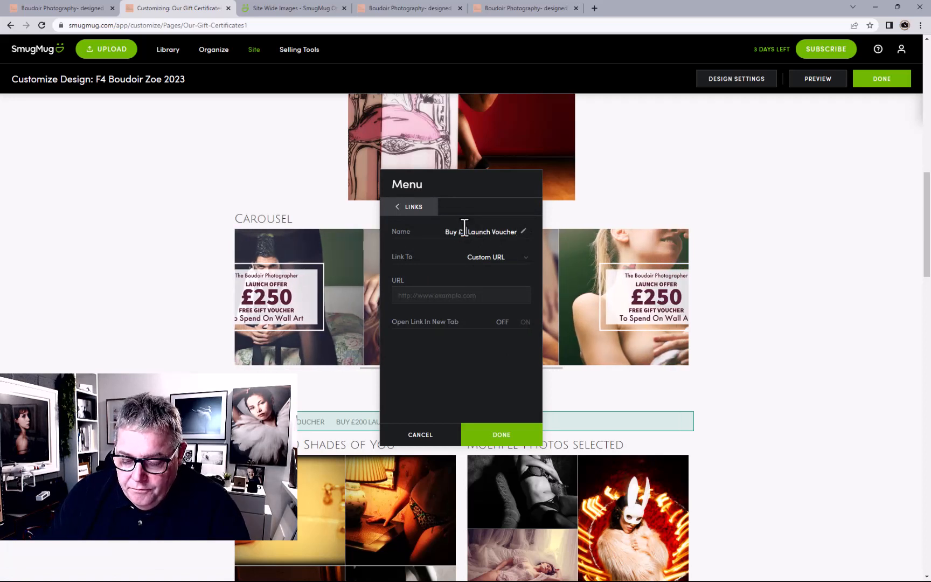
text(00 Co)
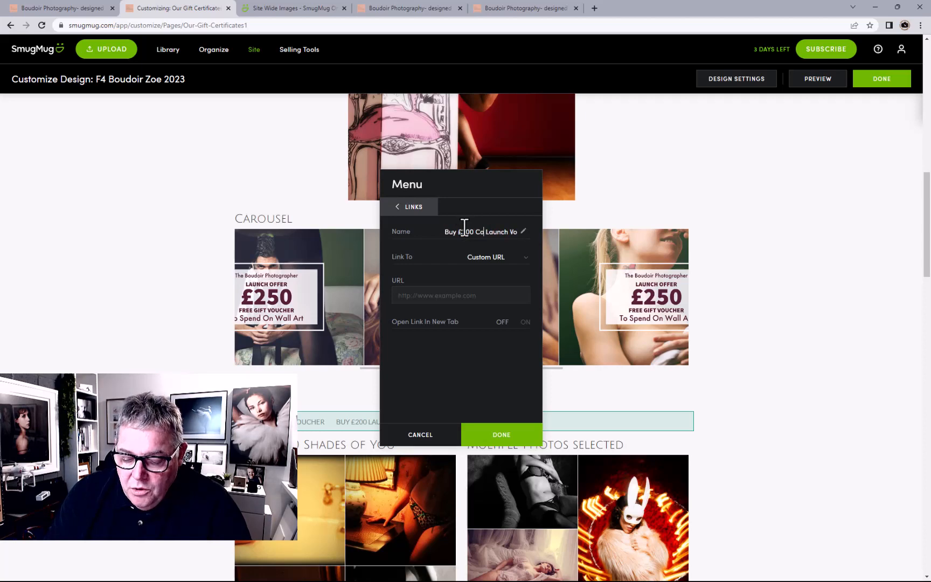
text( s)
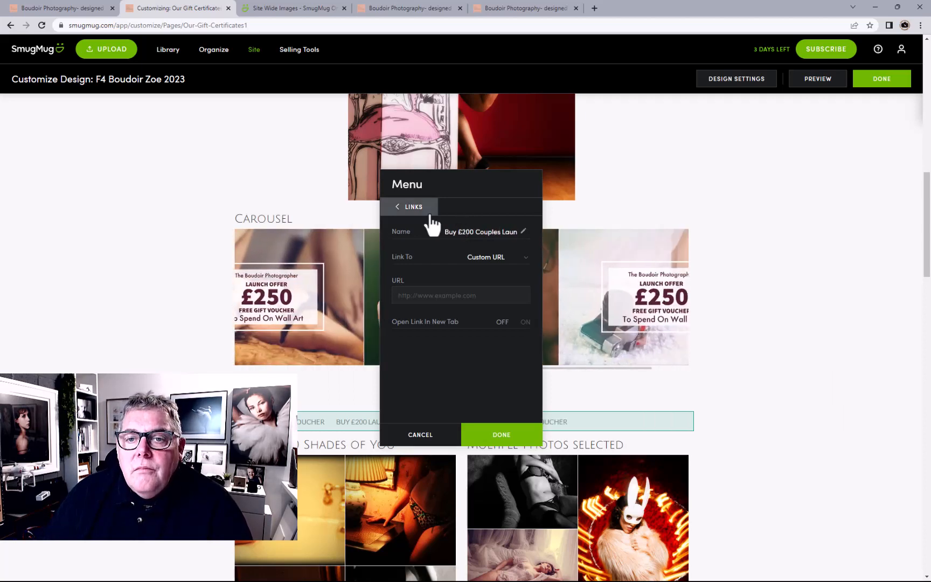
- Link the couples voucher item to the Our Gift Certificates page modified April 04, 2023, in the Pages folder, and apply the menu settings
click(499, 258)
click(492, 279)
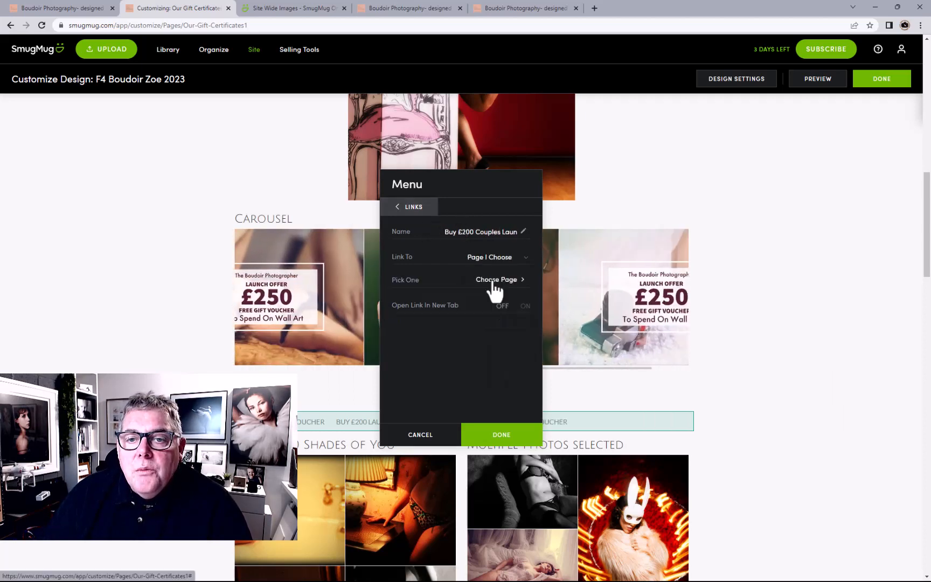
click(493, 280)
double_click(276, 162)
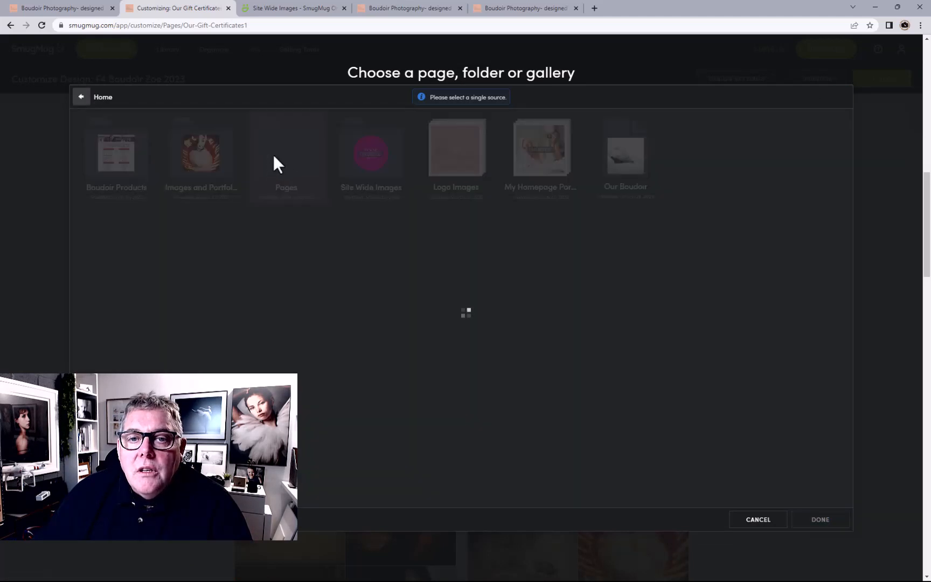
click(620, 159)
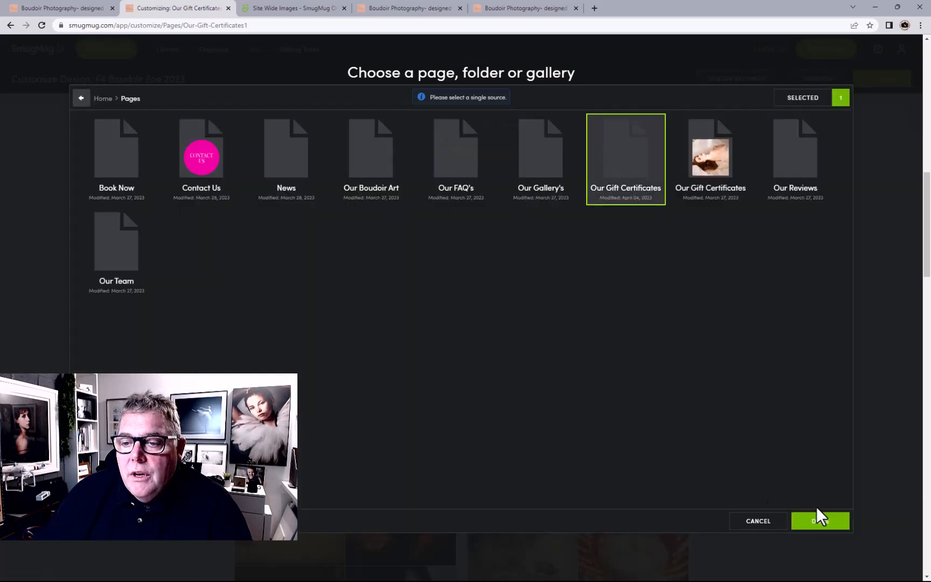
click(821, 521)
click(500, 438)
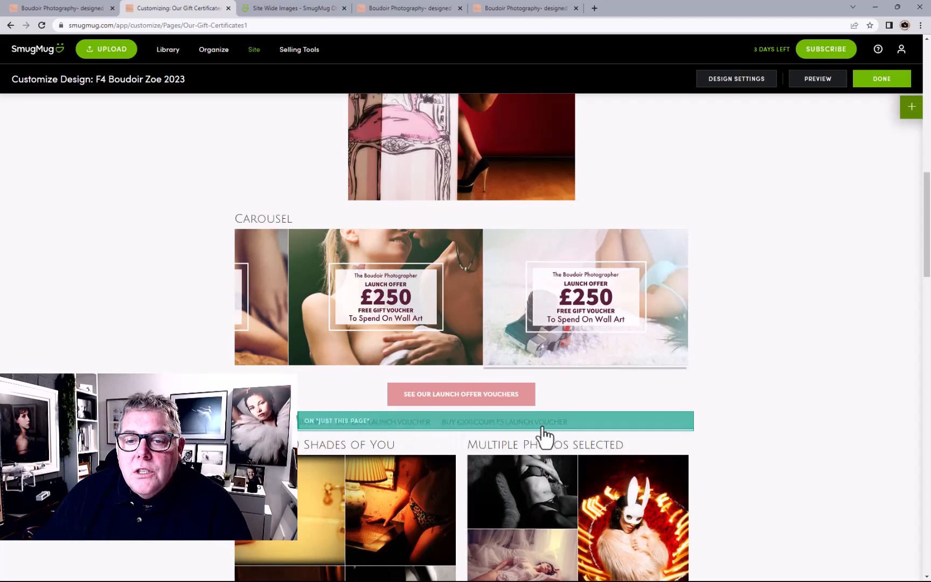
- Reopen the voucher menu's settings and set its alignment to Center and its text size to L
click(543, 428)
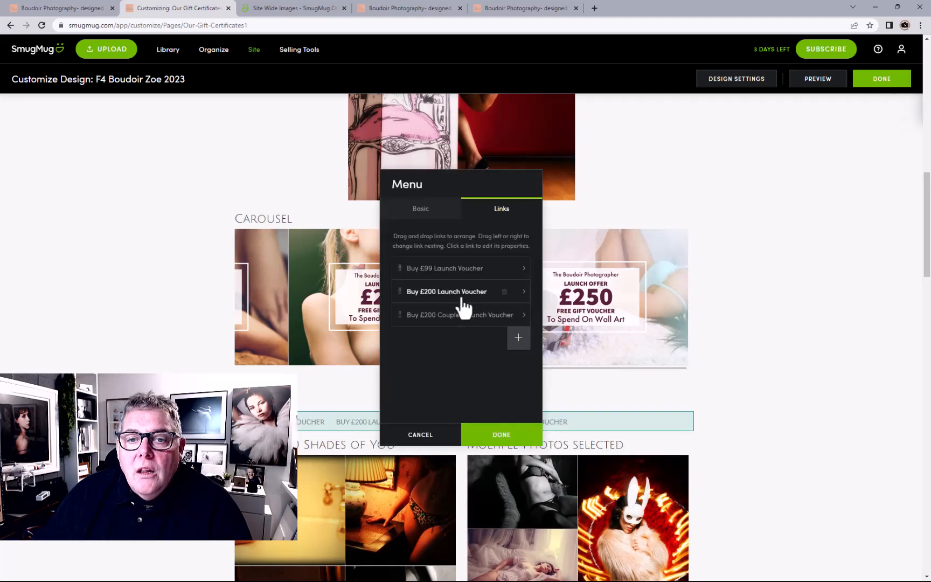
click(435, 214)
click(505, 274)
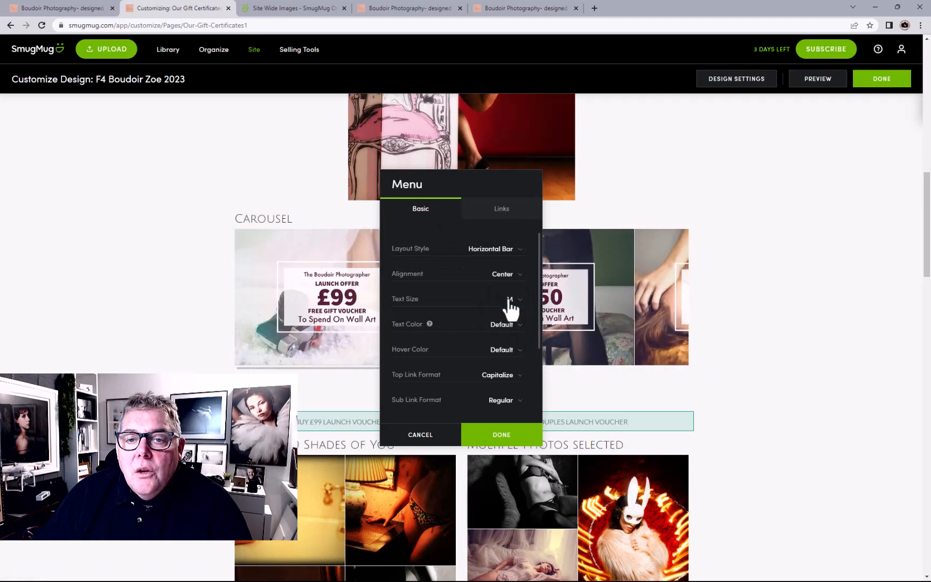
click(509, 301)
click(510, 311)
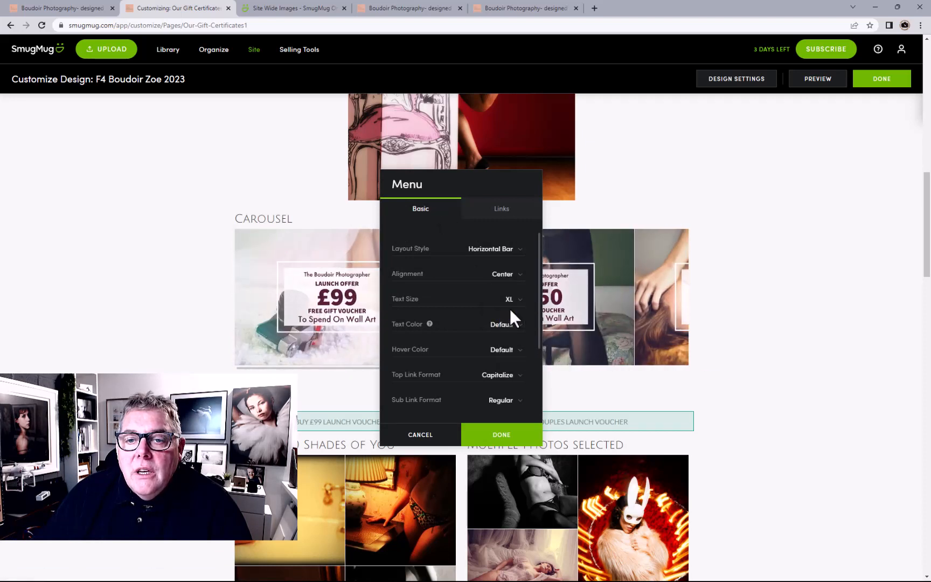
click(509, 305)
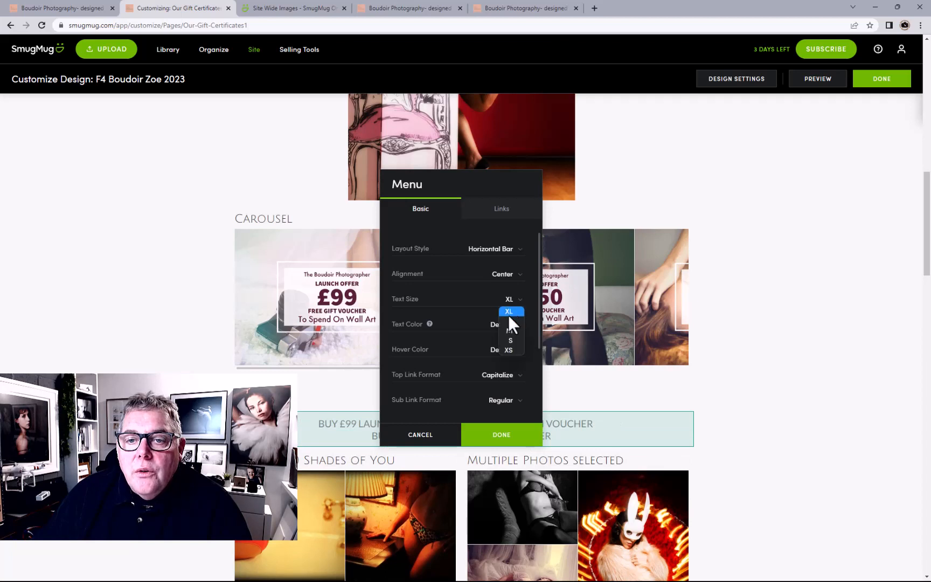
click(508, 323)
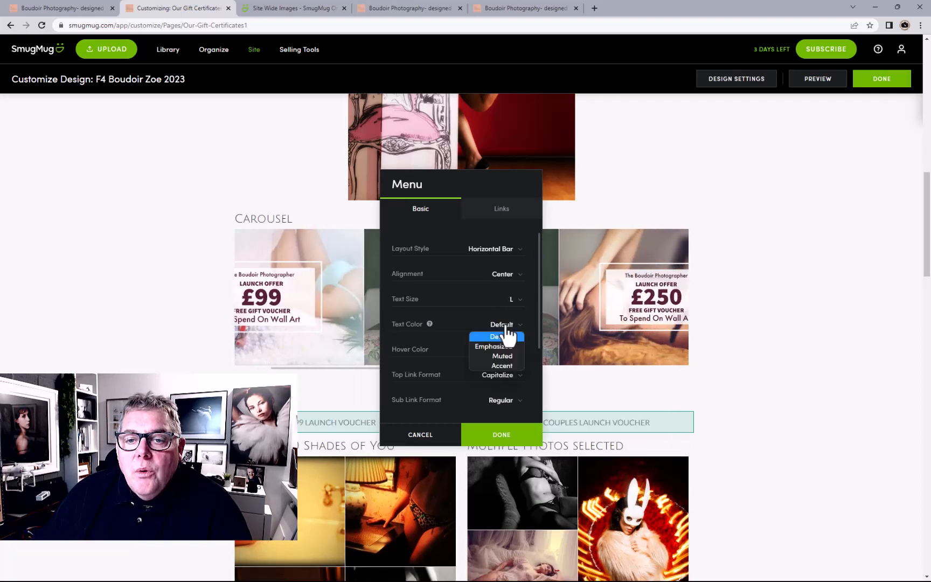
- Set the voucher menu's text color to Accent, turn on its top link separator, and apply the settings
click(502, 366)
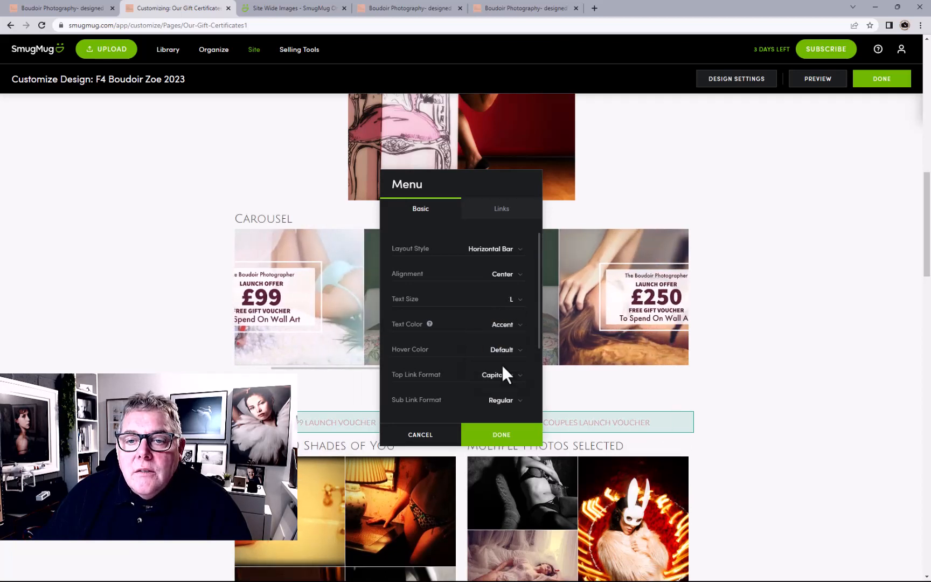
scroll(503, 383, down, 2)
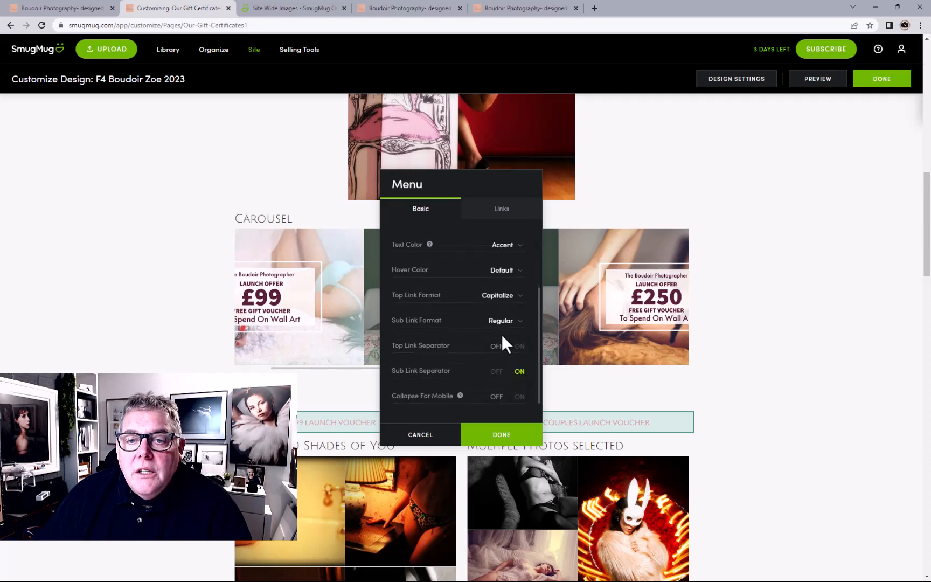
scroll(503, 326, down, 2)
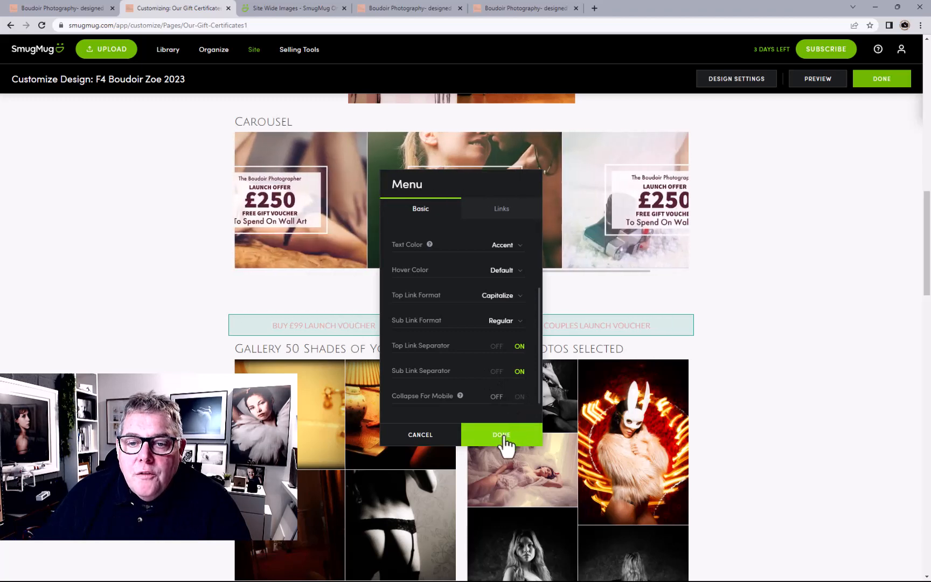
click(504, 439)
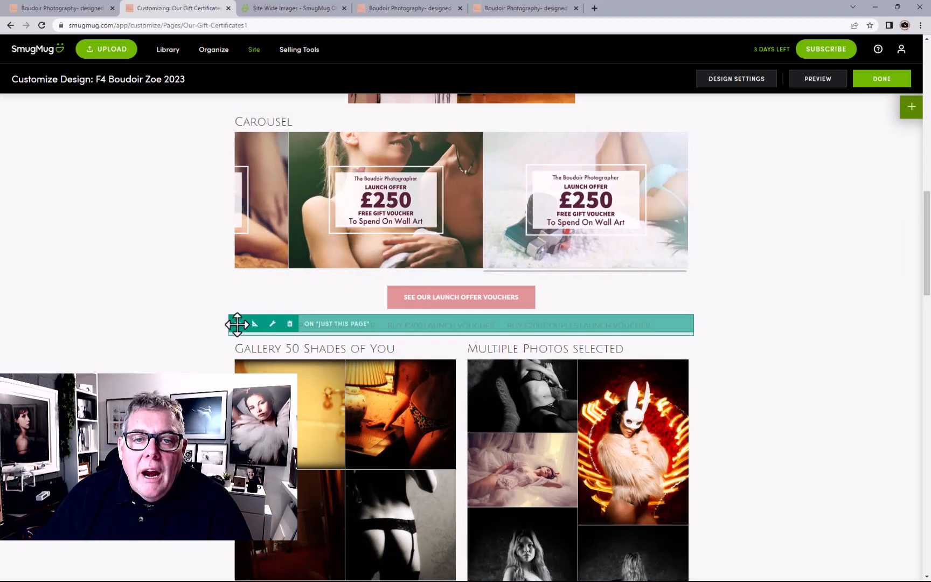
- Move the voucher menu block up so it sits between the slideshow and the carousel
drag(238, 324, 453, 165)
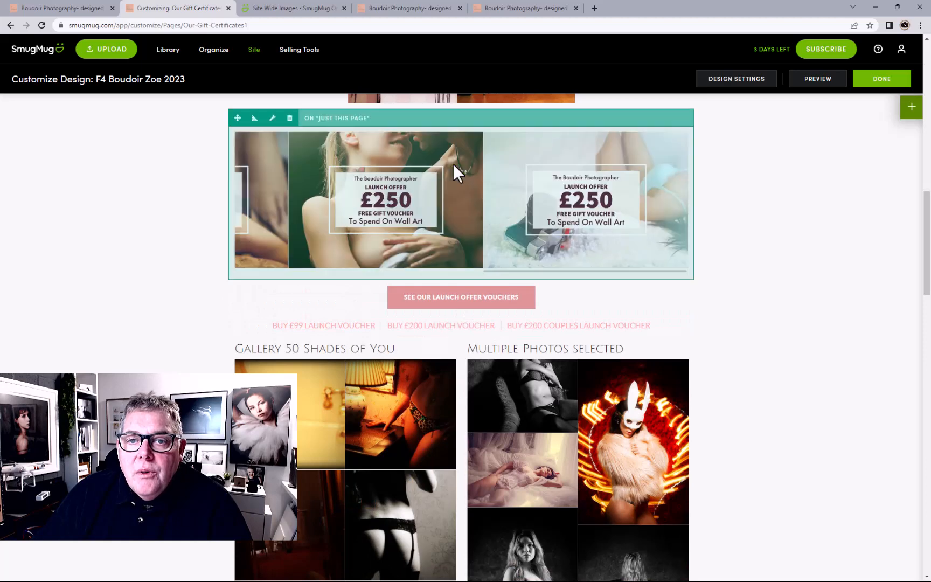
scroll(682, 297, up, 4)
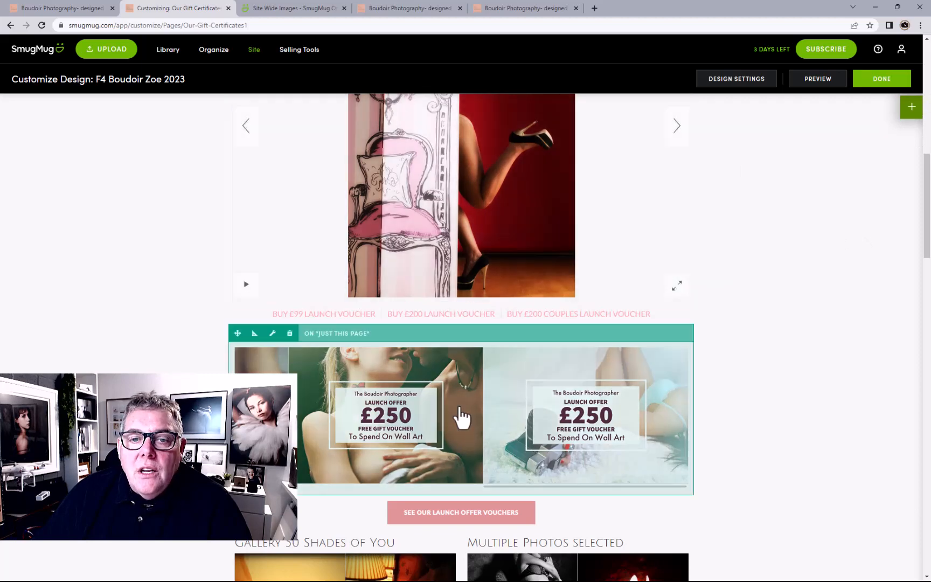
- Add a Separator block from the Design content group between the slideshow and the voucher menu
click(912, 111)
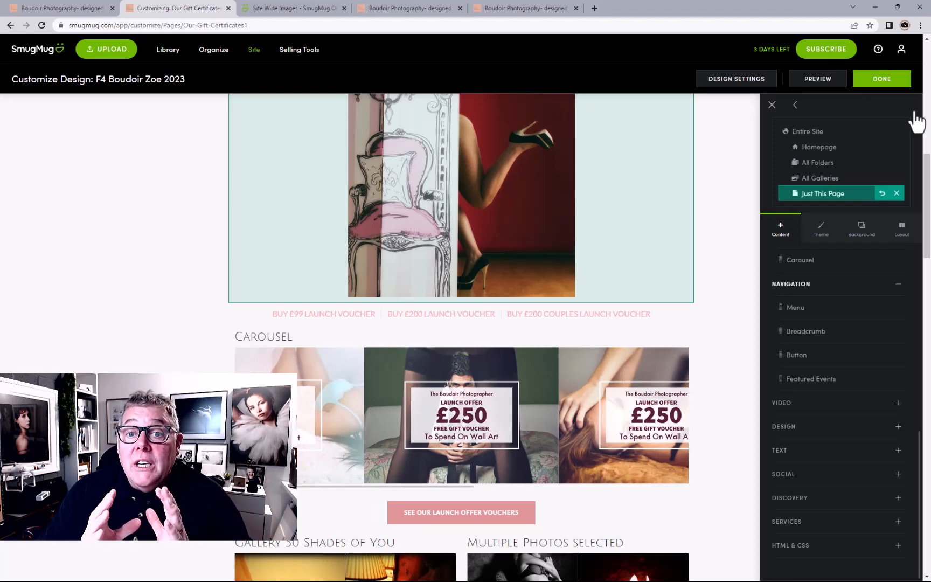
scroll(792, 356, down, 4)
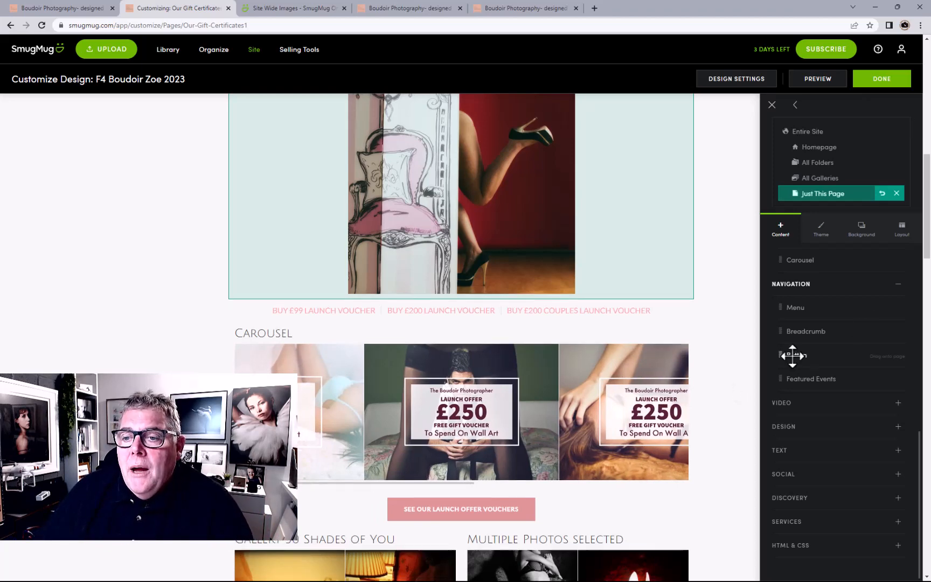
scroll(606, 301, up, 2)
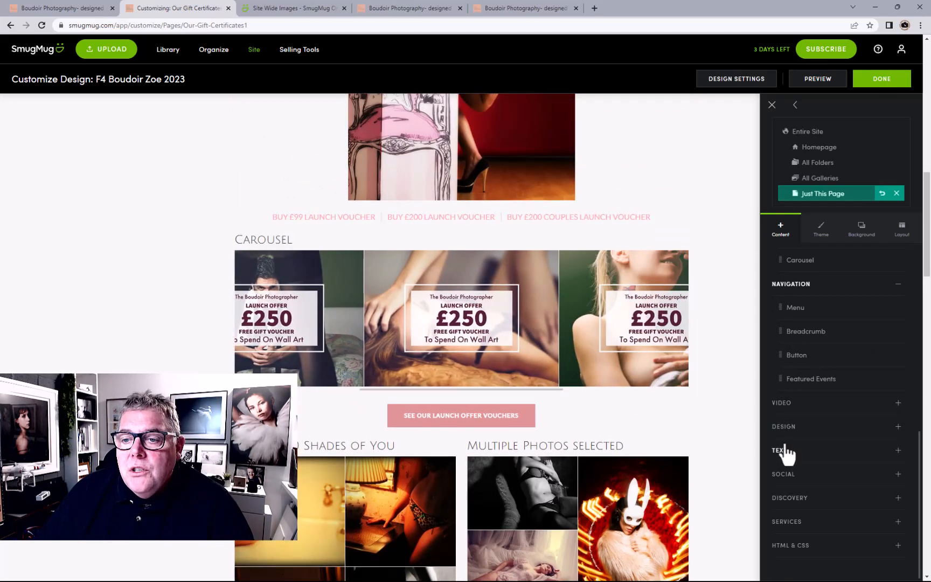
click(784, 427)
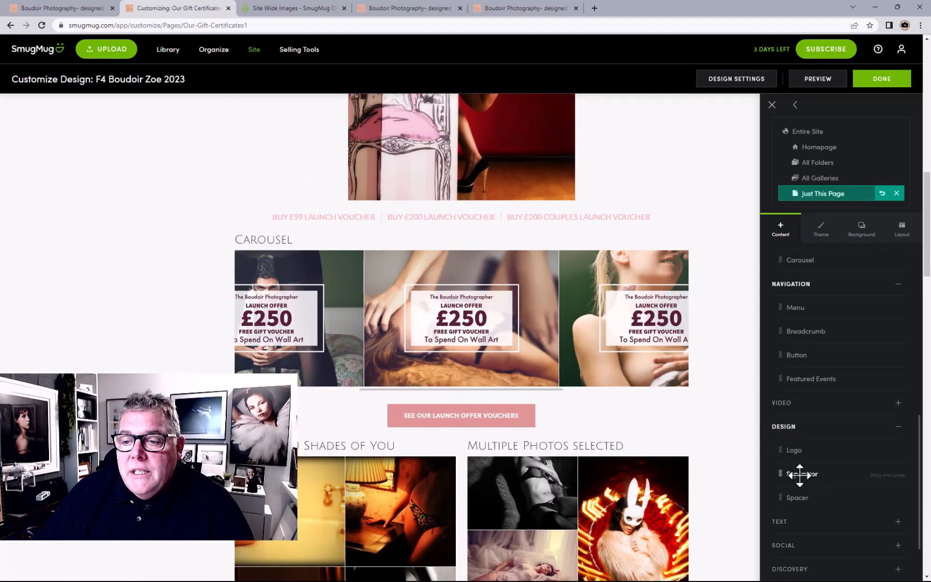
drag(799, 475, 468, 199)
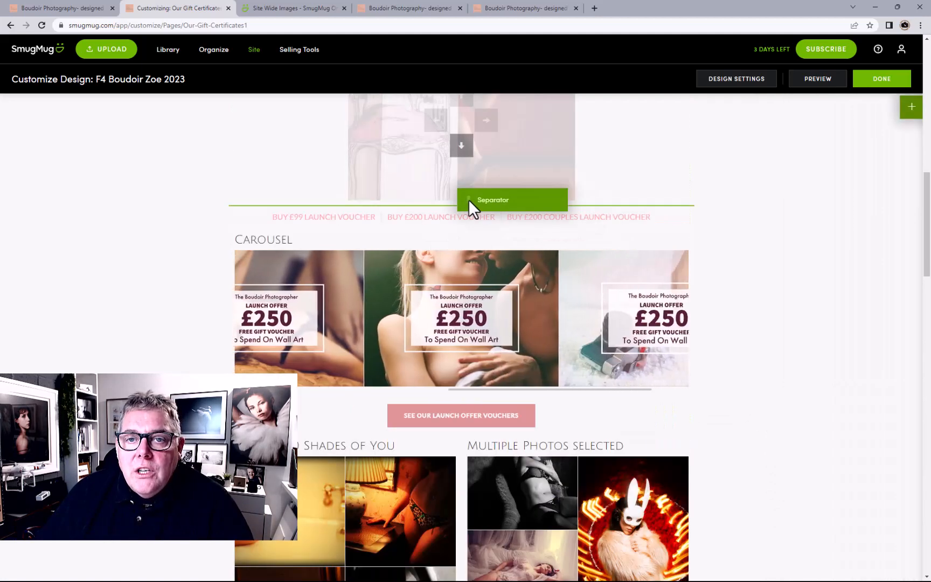
drag(469, 199, 468, 199)
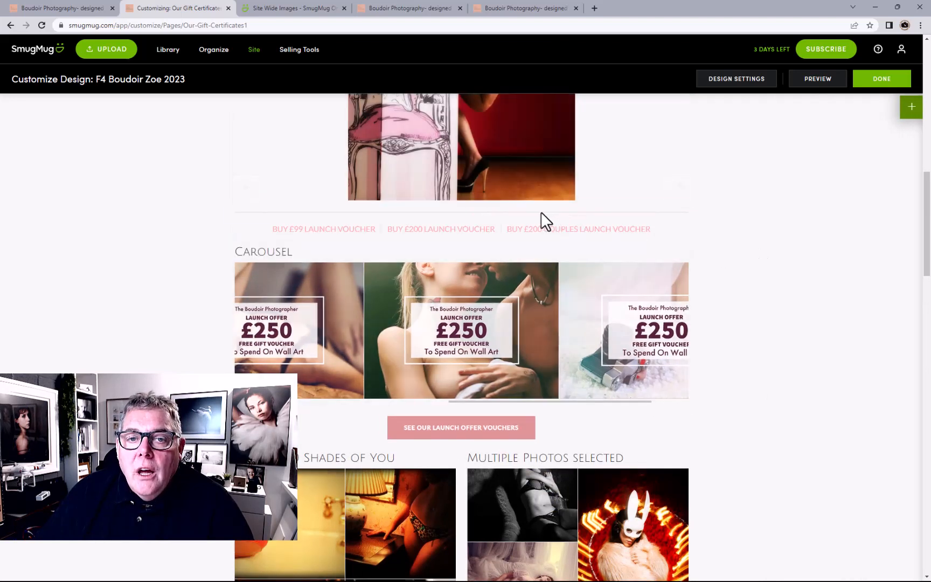
- Set the new separator's height to 50 px and apply it
click(543, 216)
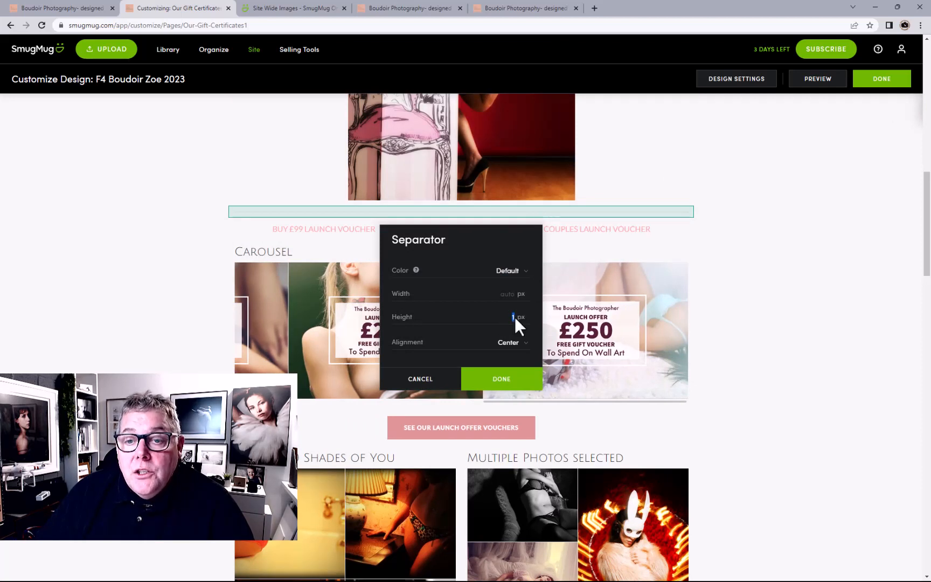
text(5)
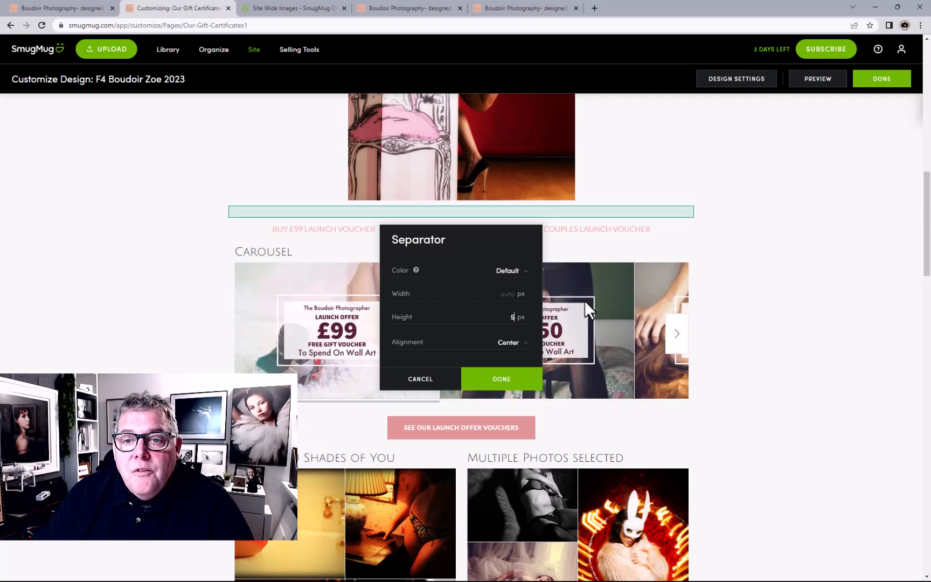
text(0)
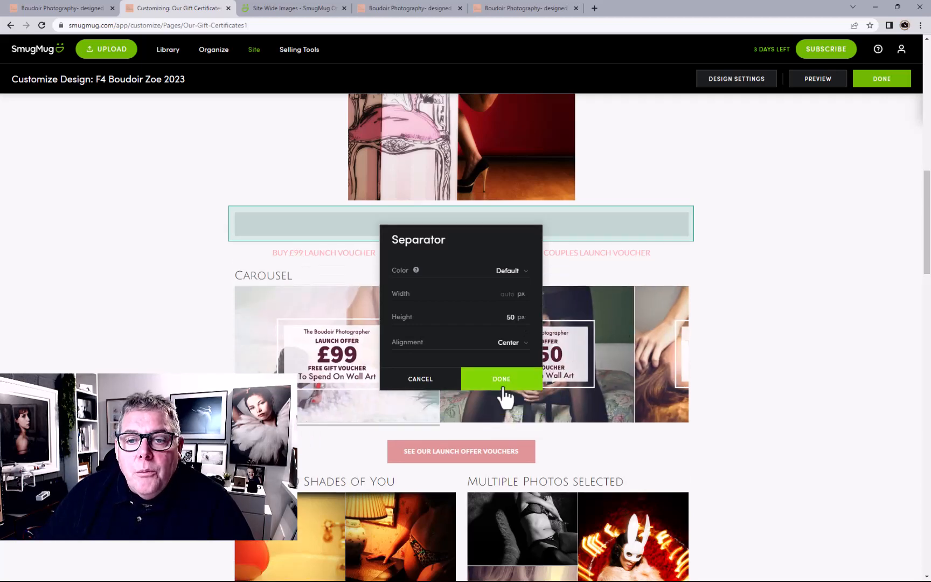
click(502, 381)
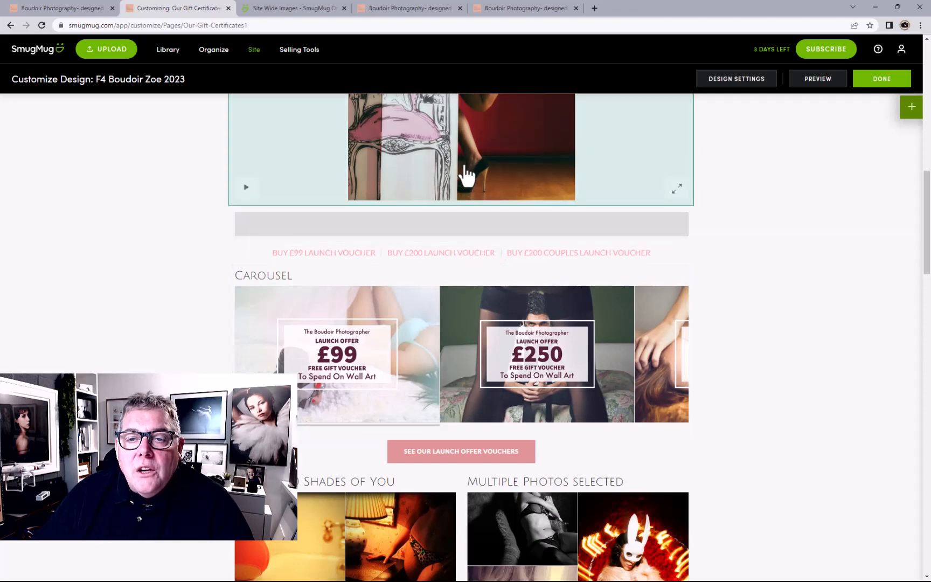
- Add a Spacer block between the slideshow and the separator, with a container width of 960 px and a height of 100 px
scroll(467, 176, up, 8)
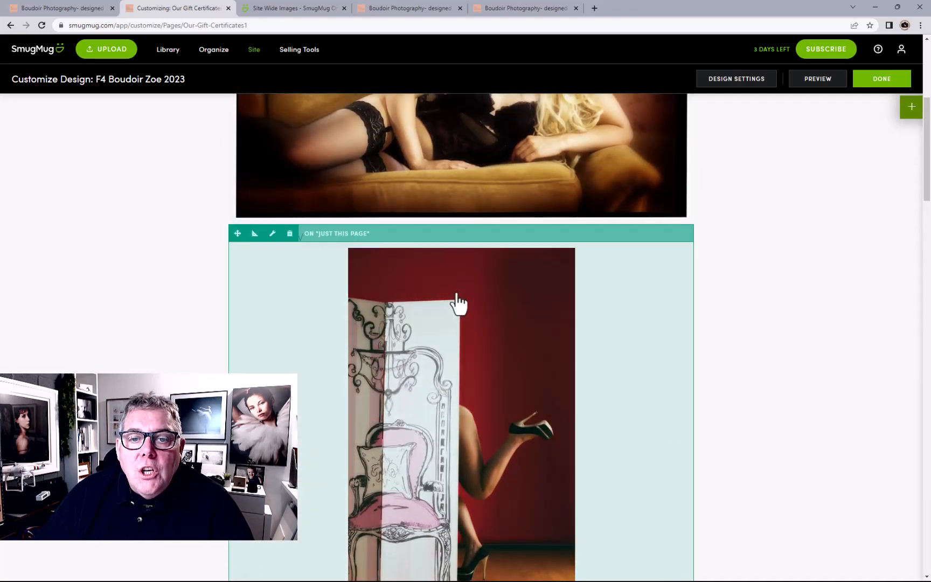
scroll(458, 304, down, 8)
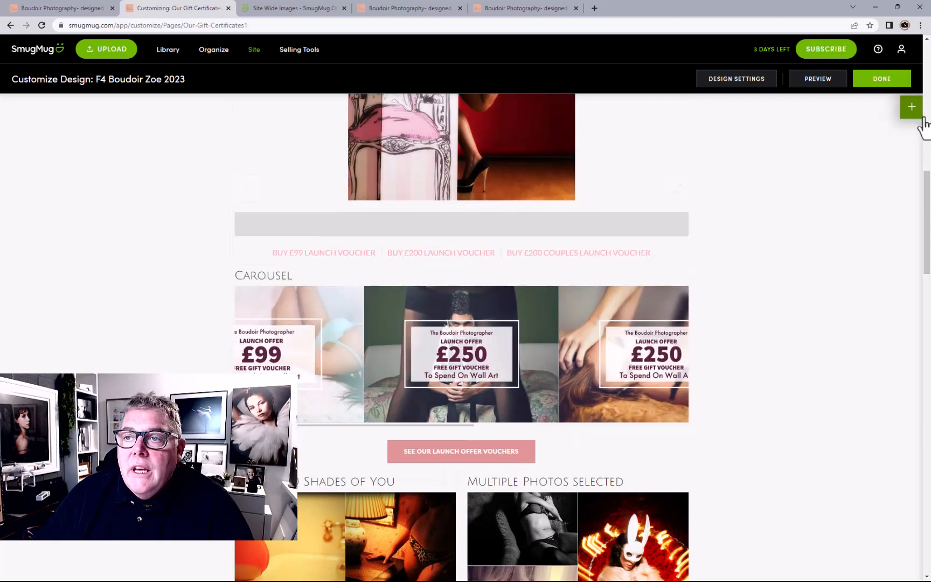
click(919, 114)
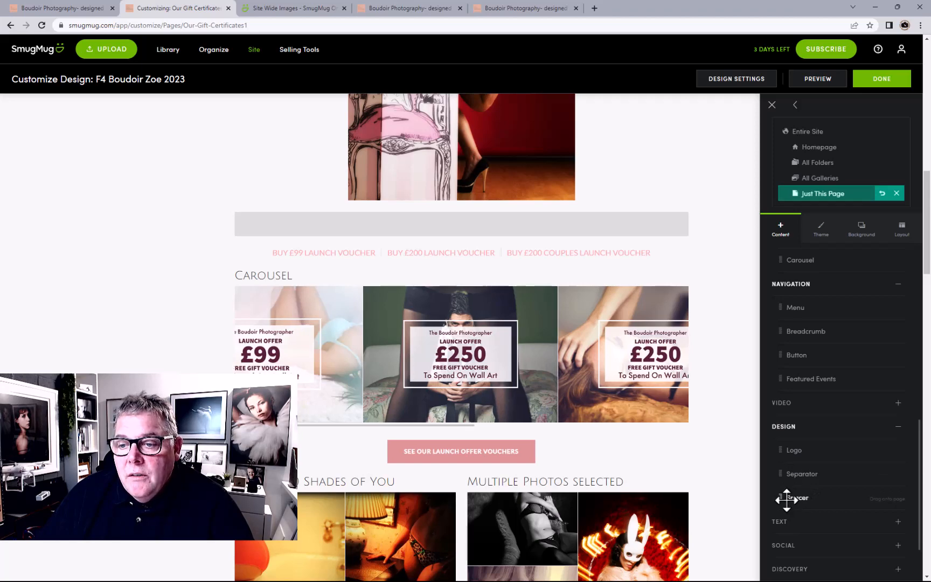
drag(787, 498, 466, 220)
click(466, 224)
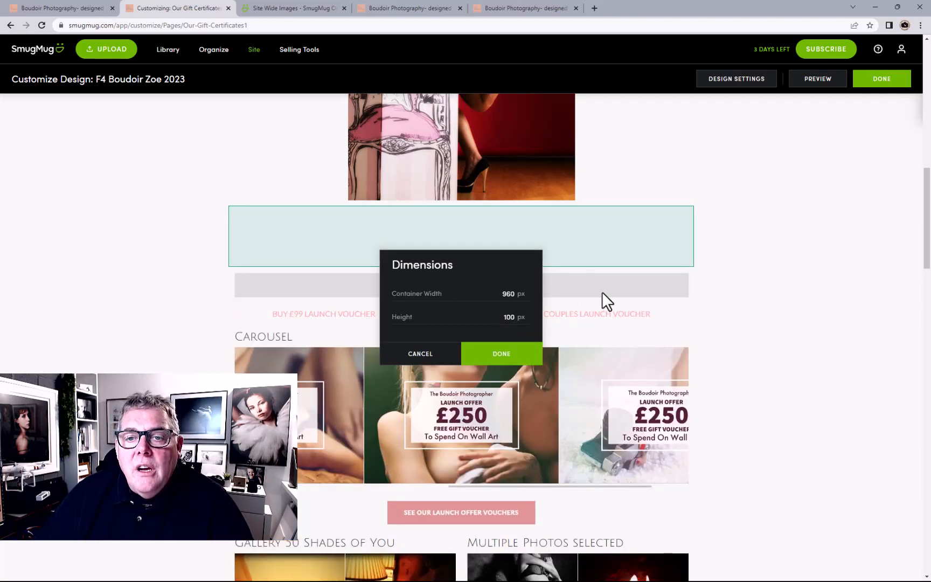
click(516, 357)
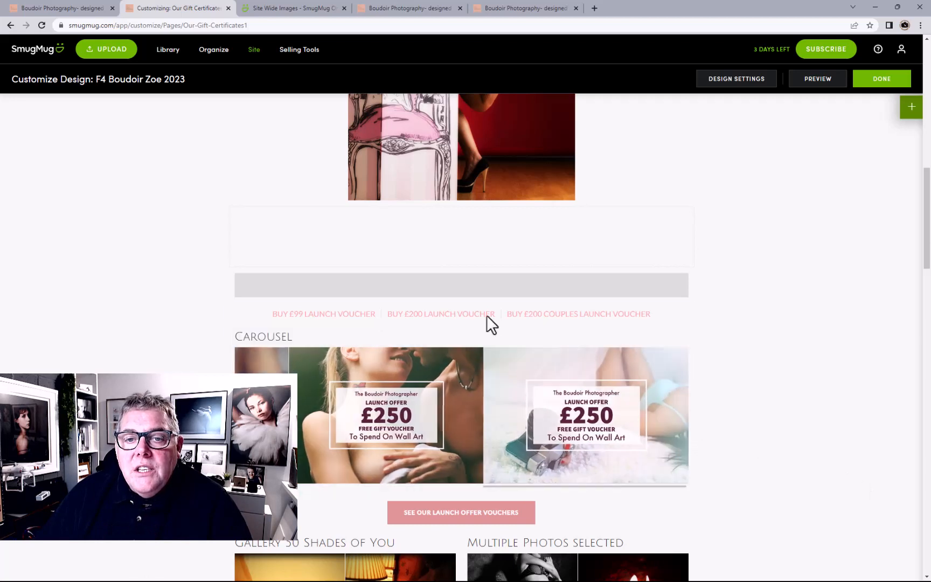
- Set the separator above the voucher menu to a height of 5 px and add a matching 5 px separator below the menu
click(449, 294)
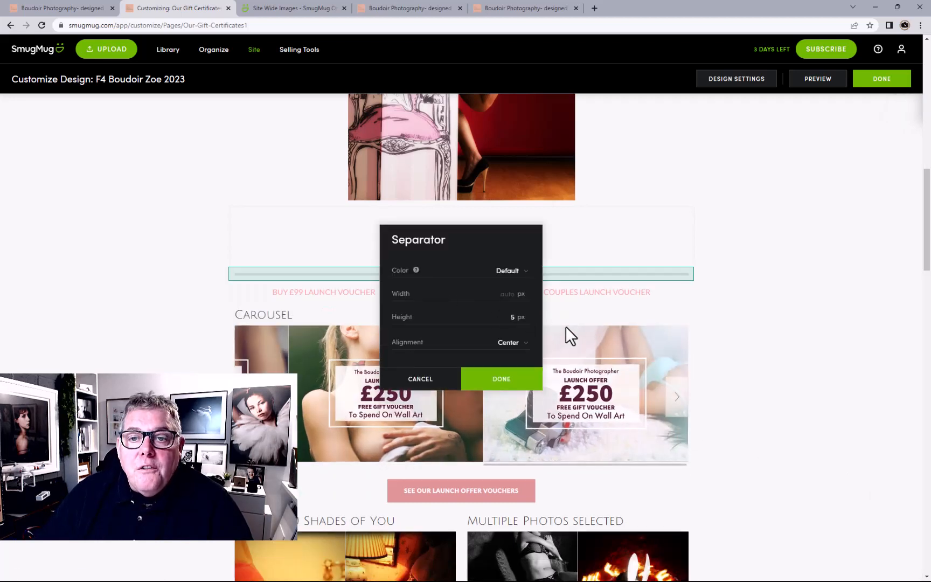
click(499, 379)
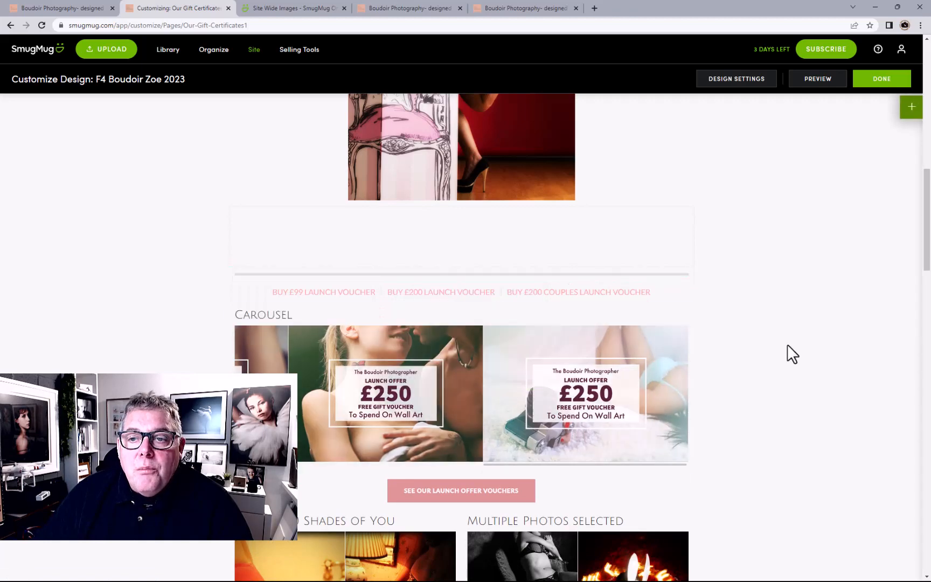
click(911, 107)
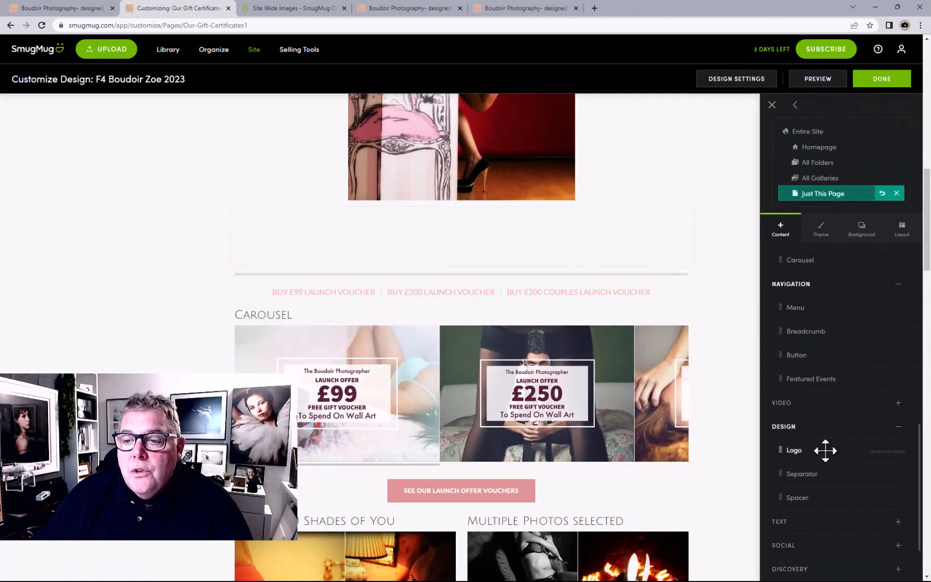
drag(797, 474, 463, 357)
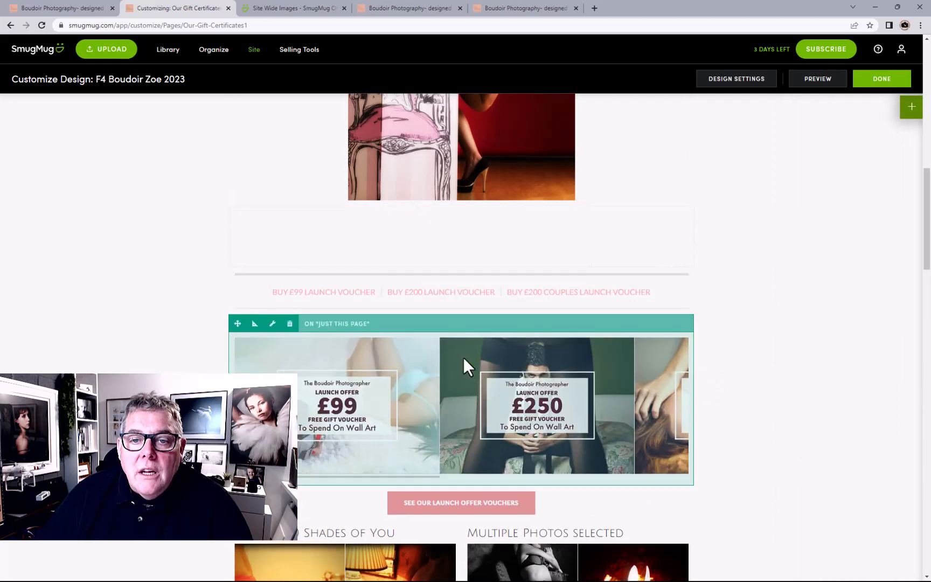
click(485, 310)
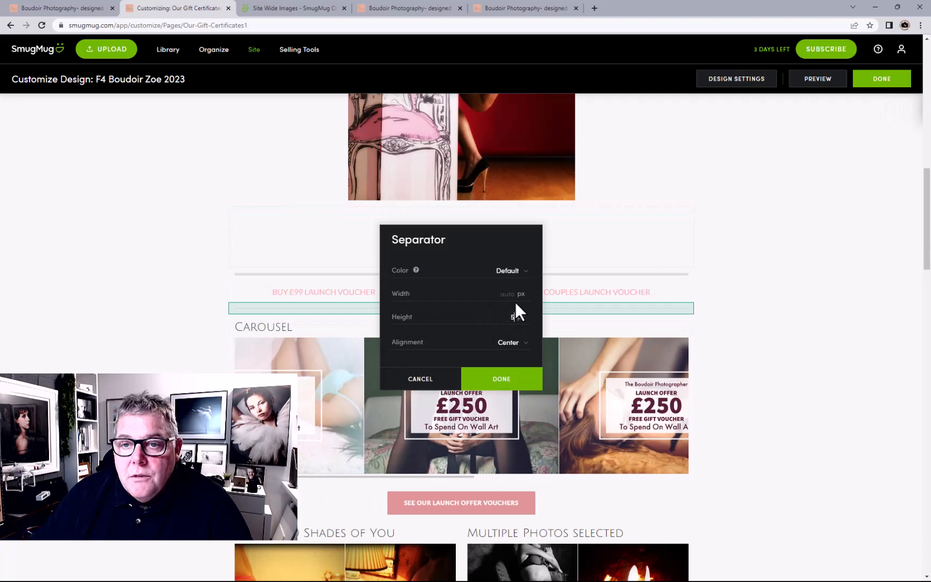
click(504, 381)
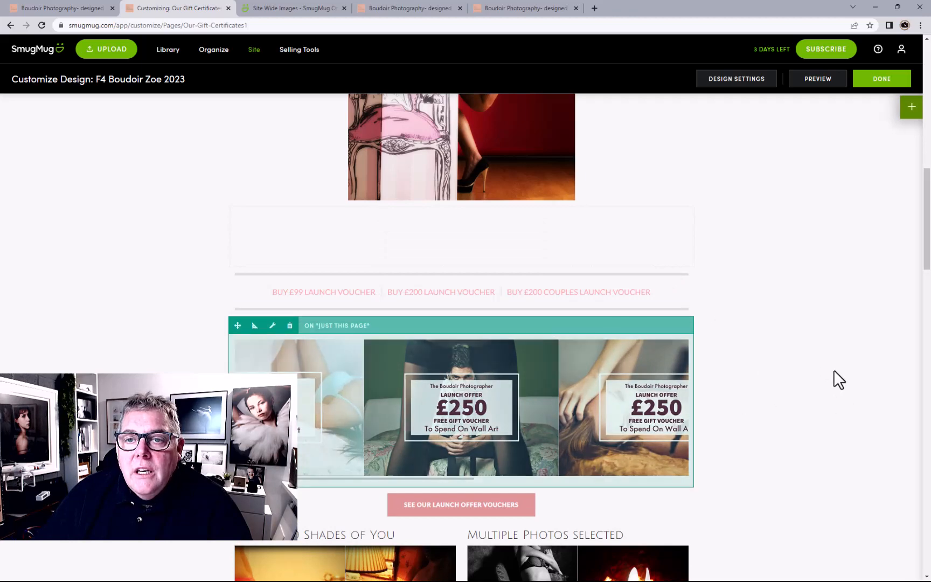
- Add a Text content block beside the slideshow, on its right-hand side
scroll(834, 371, up, 6)
click(910, 112)
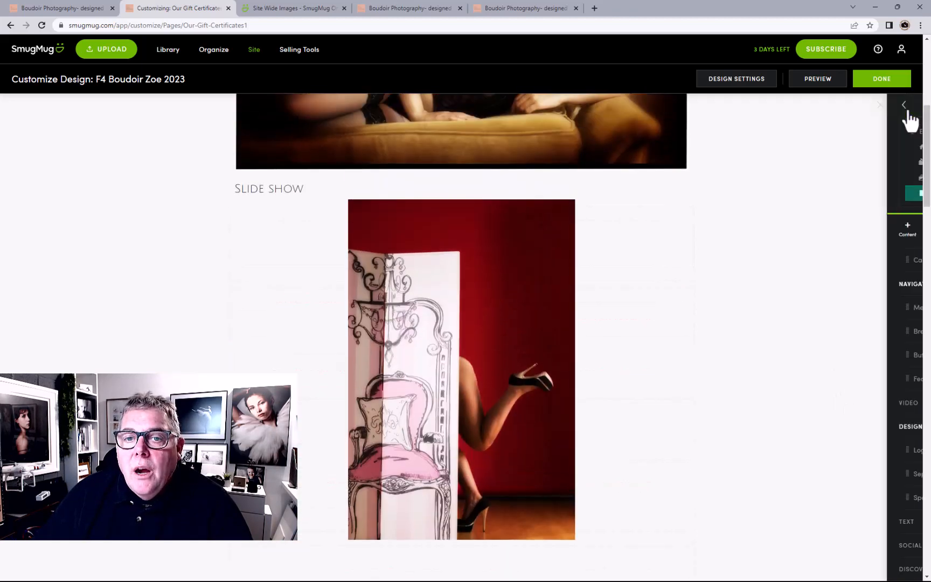
scroll(830, 411, down, 1)
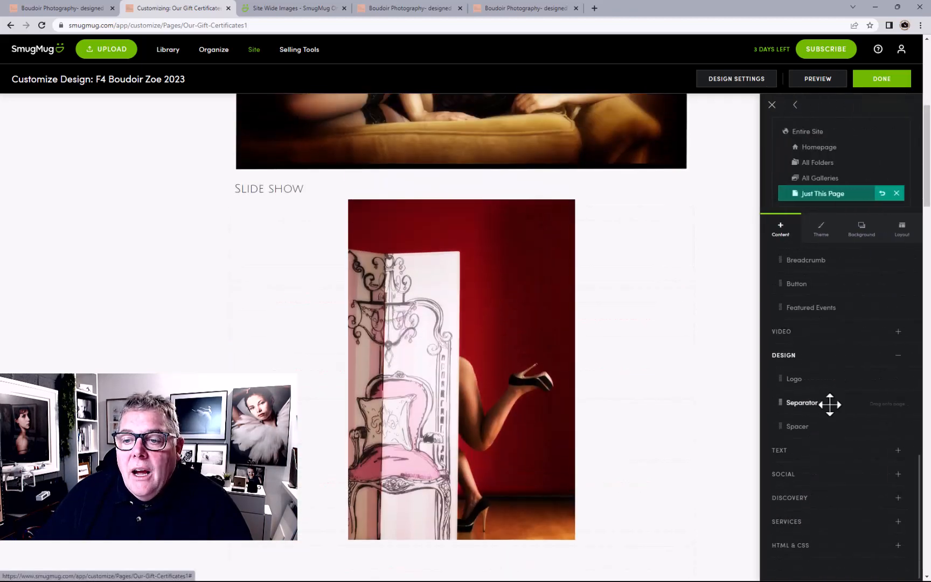
click(797, 450)
drag(791, 475, 626, 386)
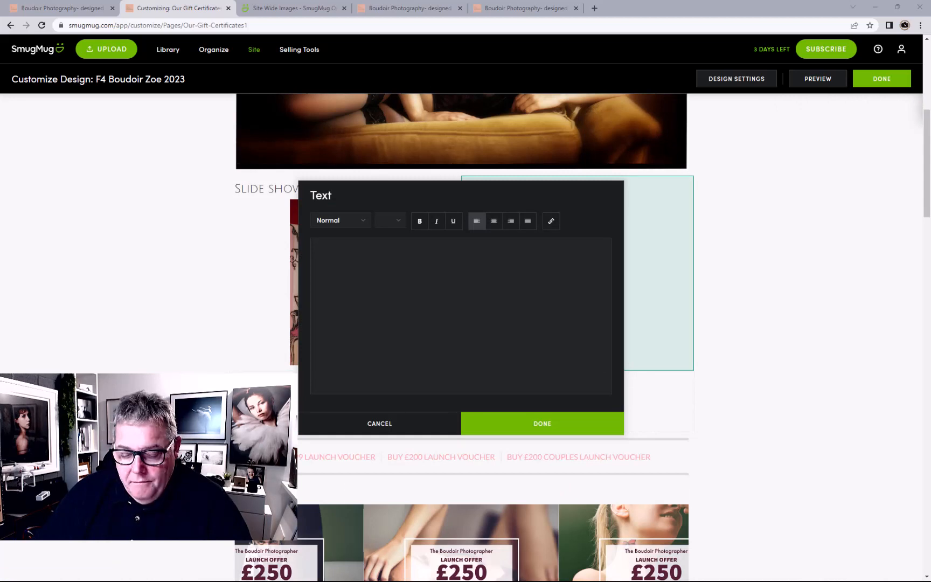
- Fill the text block with the session description and prices, beginning "The Boudoir sessions are designed" and ending "Print Boxes start from £500"
click(532, 271)
text(Buy £99 Launch Voucher)
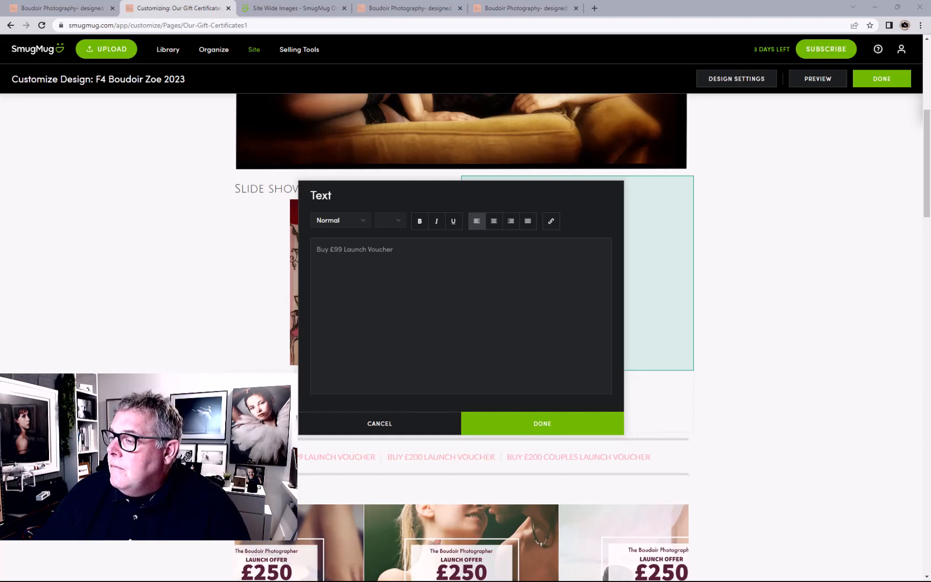
click(445, 264)
key(ctrl+a)
text(The Boudoir sessions are designed to bring out the very best in a woman, some images are more dramatic even abstract by design, to give an edge to his photography to make sure that the images when hung on a wall as decor look and feel like art. Women who have been through the experience often say it has given them a new beginning at that time in their lives, filling them with a new found confidence and sensuality, allowing them to go off and explore a different side of their personality. Prices Portrait Sessions range from £125 - £350 Framed Portraits start from £350 Collections start from £650 Print Boxes start from £500)
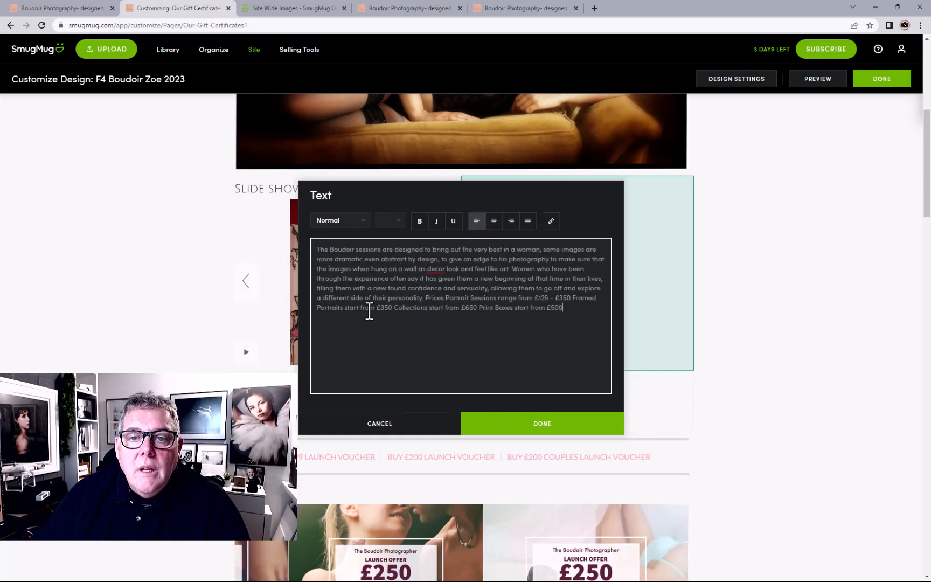
- Split the price text so that Framed Portraits, Collections and Print Boxes each start on their own line
click(481, 309)
key(Return)
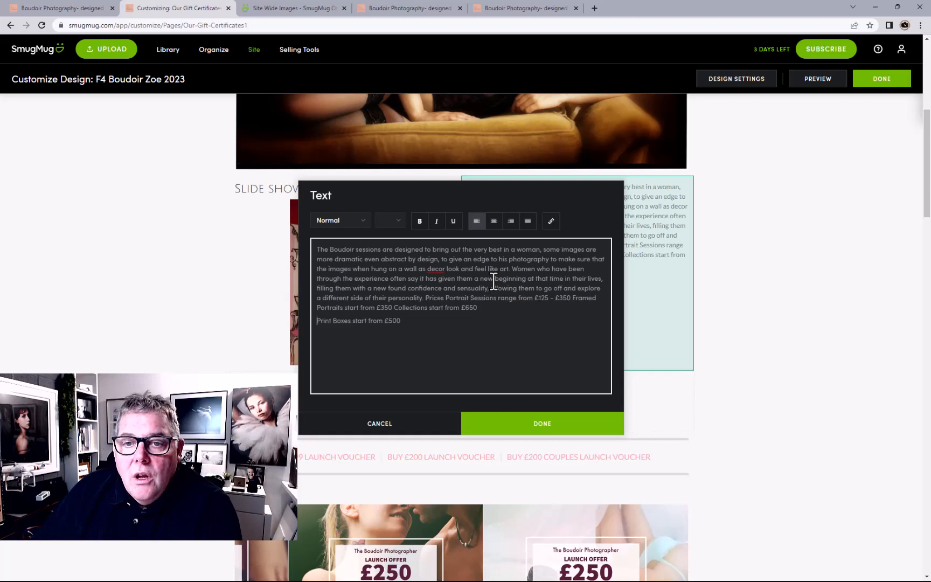
click(395, 308)
key(Return)
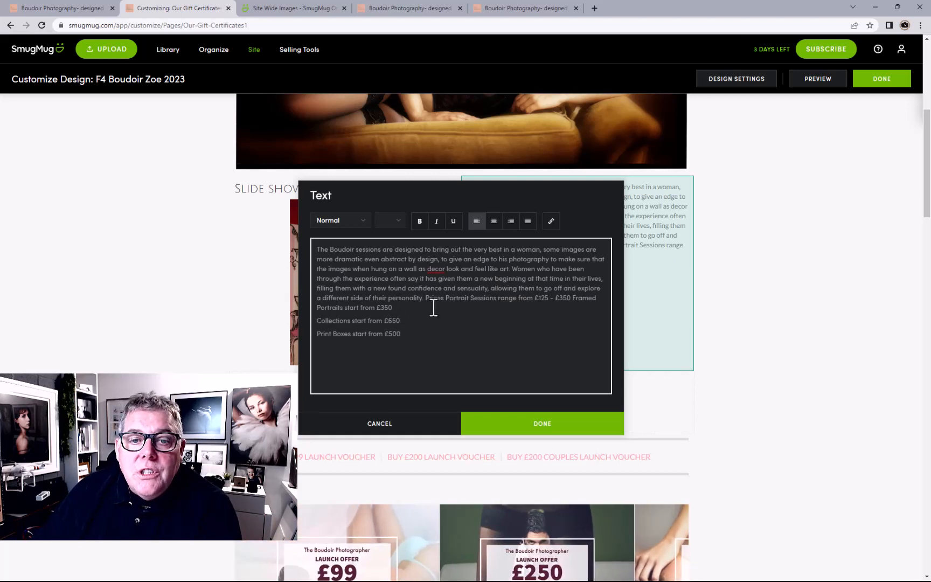
click(575, 300)
key(Return)
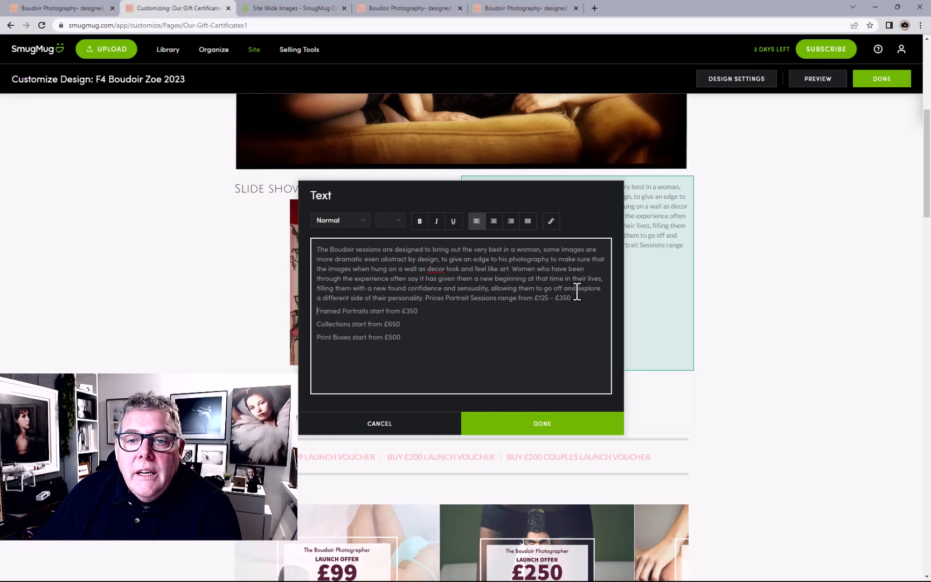
- Put "Prices" and the "Portrait Sessions range from £125 - £350" text each on its own line
click(427, 299)
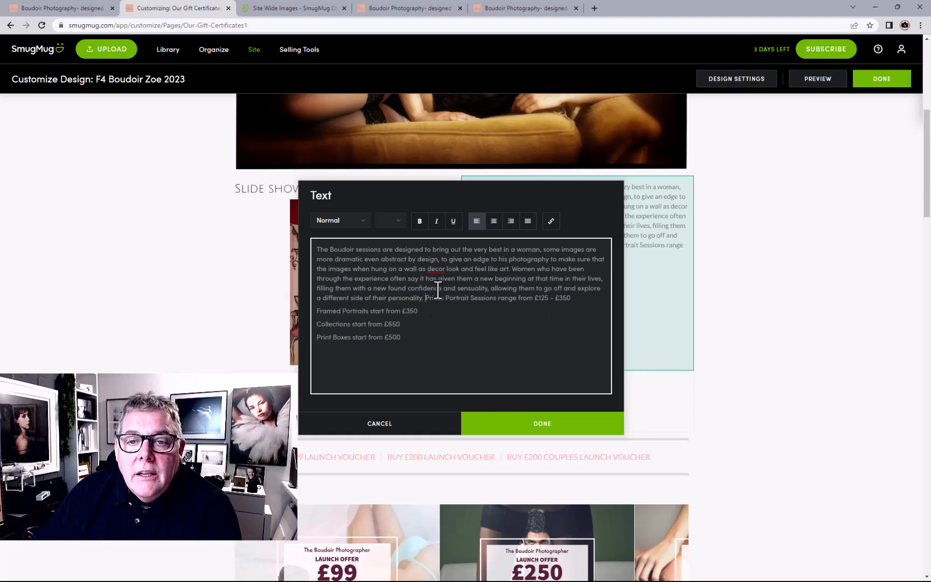
key(Return)
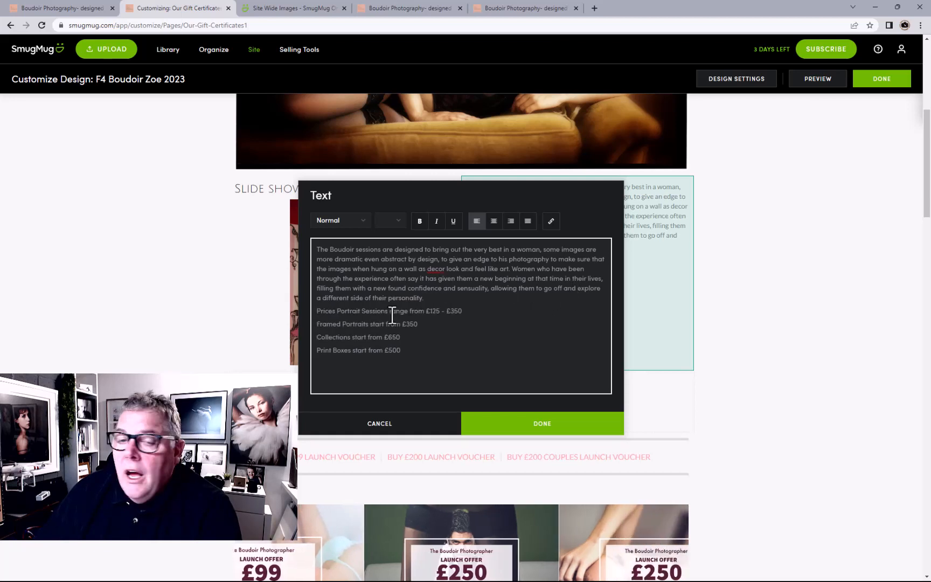
click(338, 311)
key(Return)
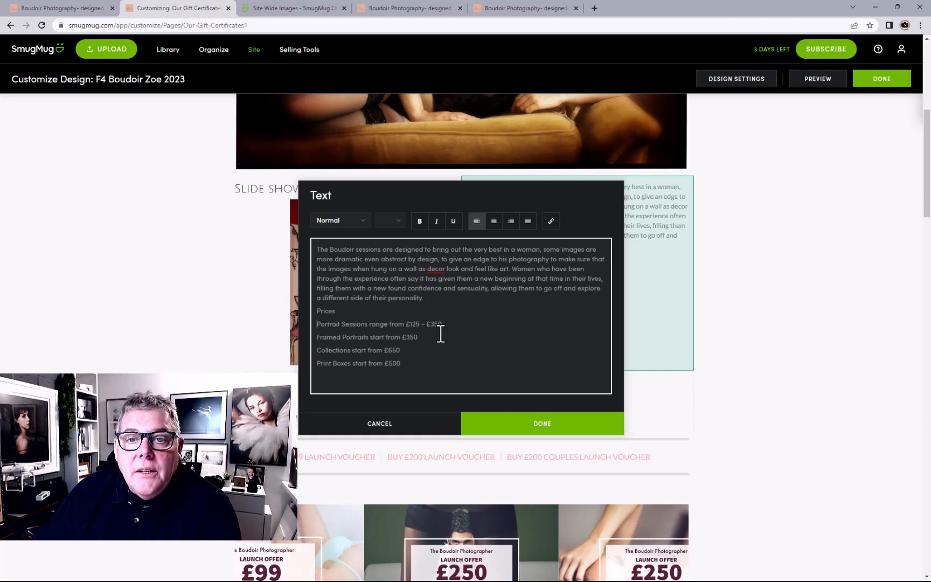
- Correct the spelling of "decor" to "décor" in the session description and save the text block
right_click(436, 269)
click(454, 280)
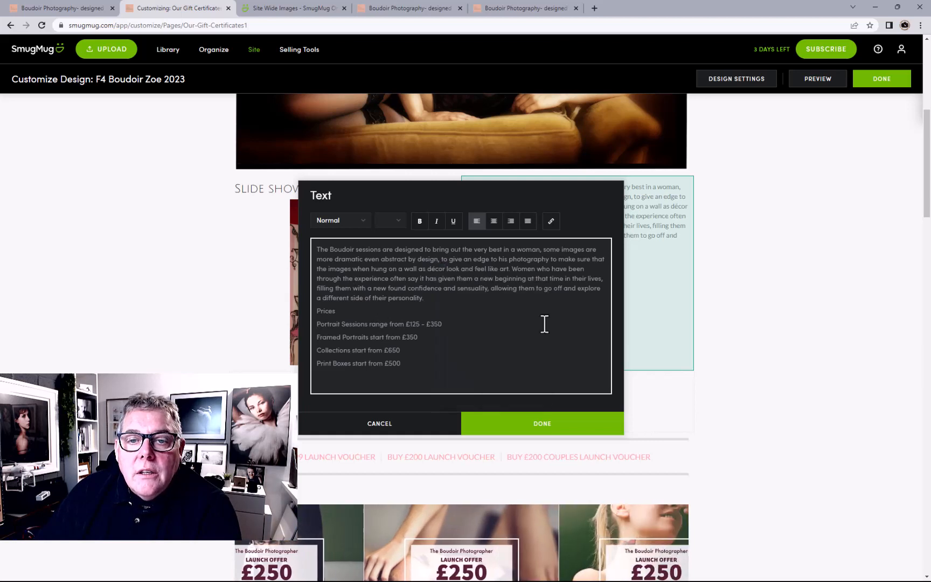
click(533, 426)
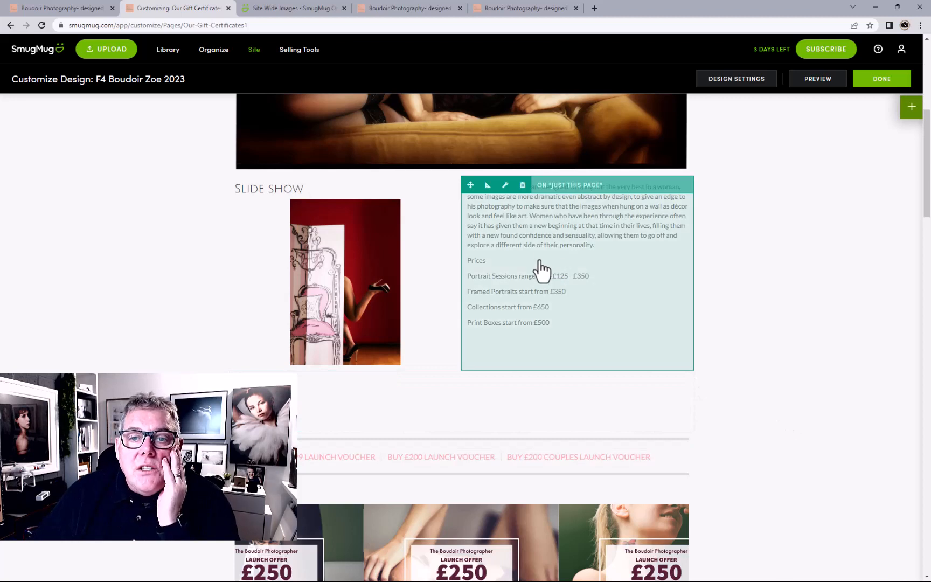
- Reopen the text block beside the slideshow and format the four price lines, from Portrait Sessions to Print Boxes, as Heading - 4
click(540, 269)
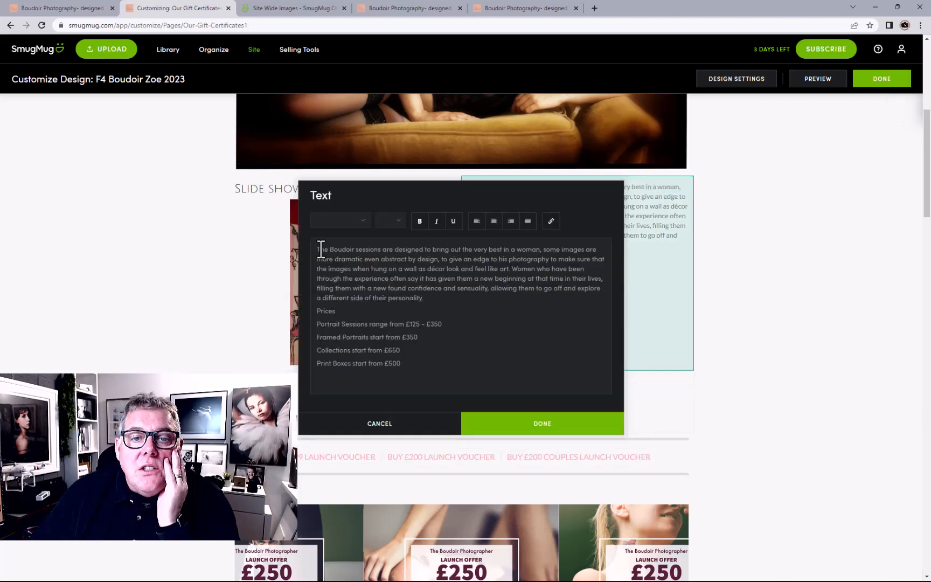
drag(318, 323, 401, 364)
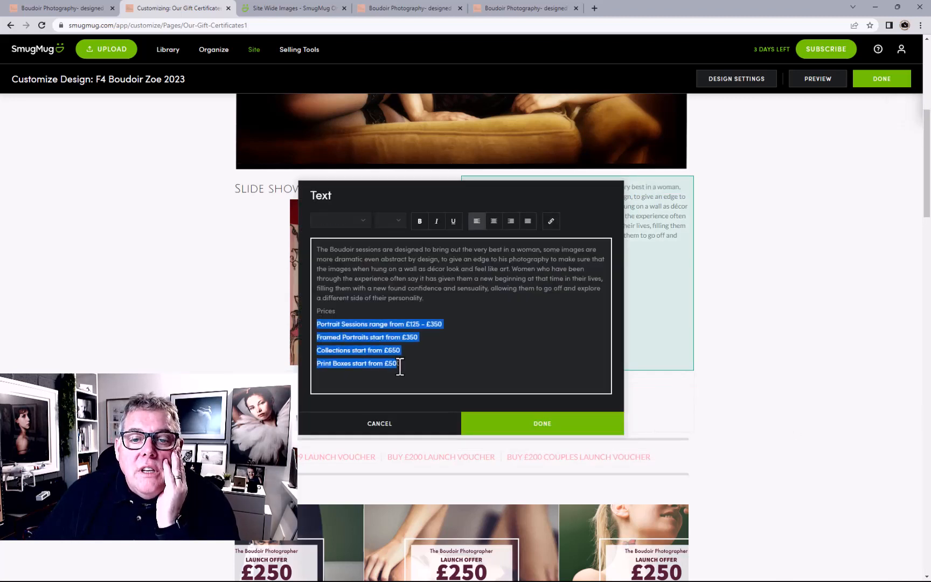
click(355, 222)
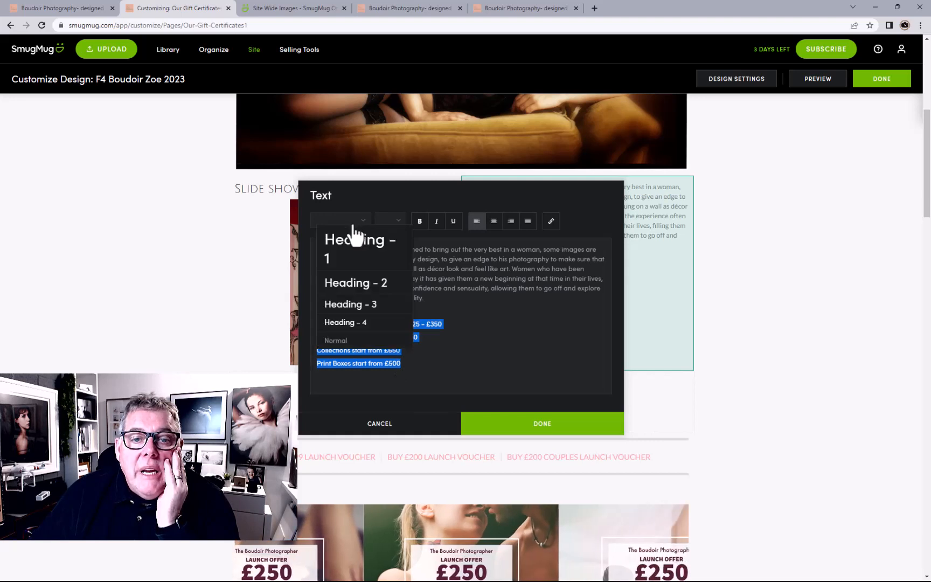
click(335, 323)
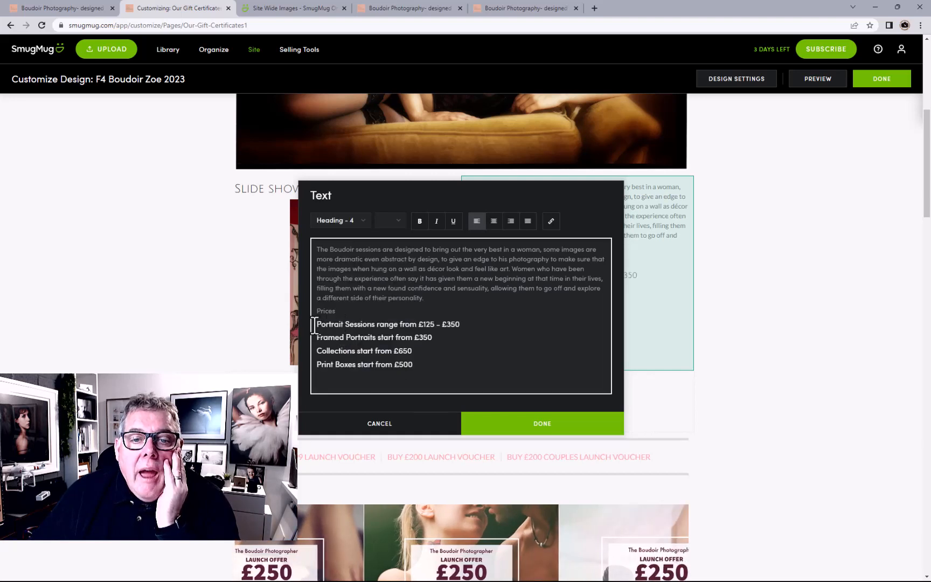
- Make the Portrait Sessions price line bold and italic
drag(317, 323, 516, 322)
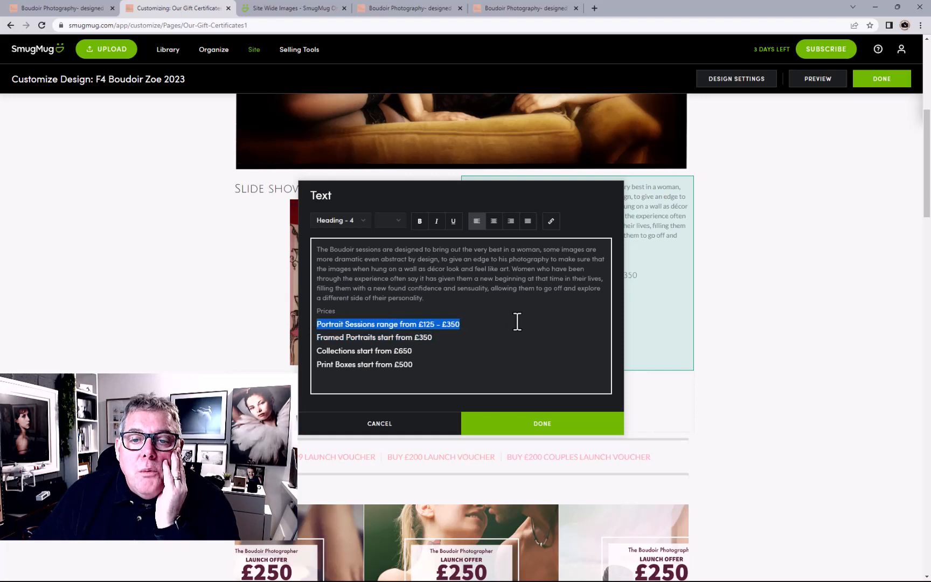
click(426, 225)
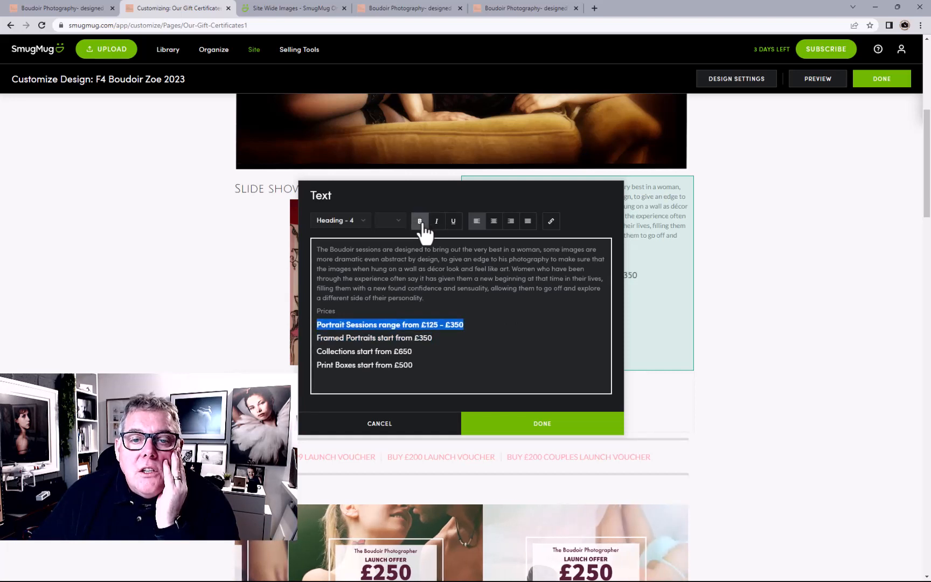
click(437, 222)
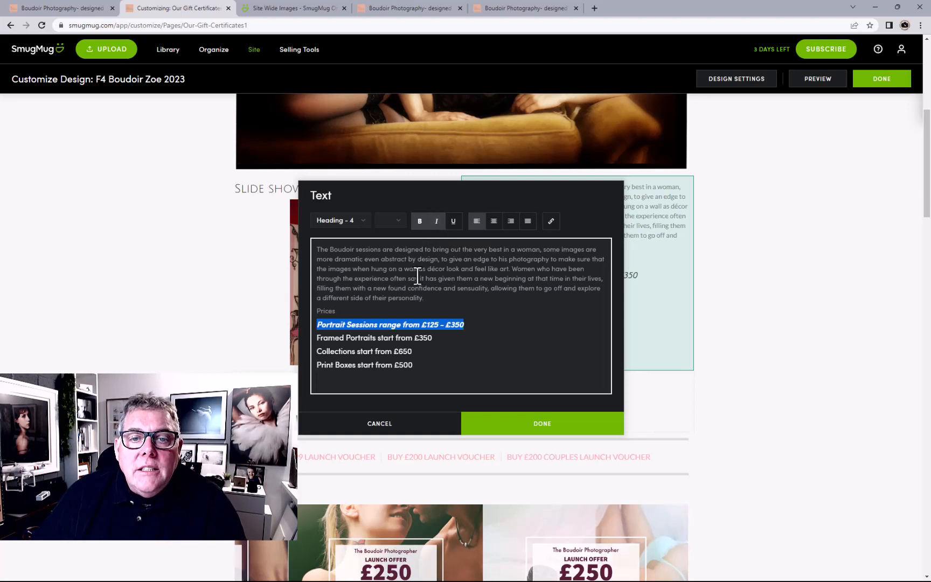
- Format the session description and the Prices line as Heading - 3, and insert a blank line between them
click(370, 309)
drag(352, 313, 312, 246)
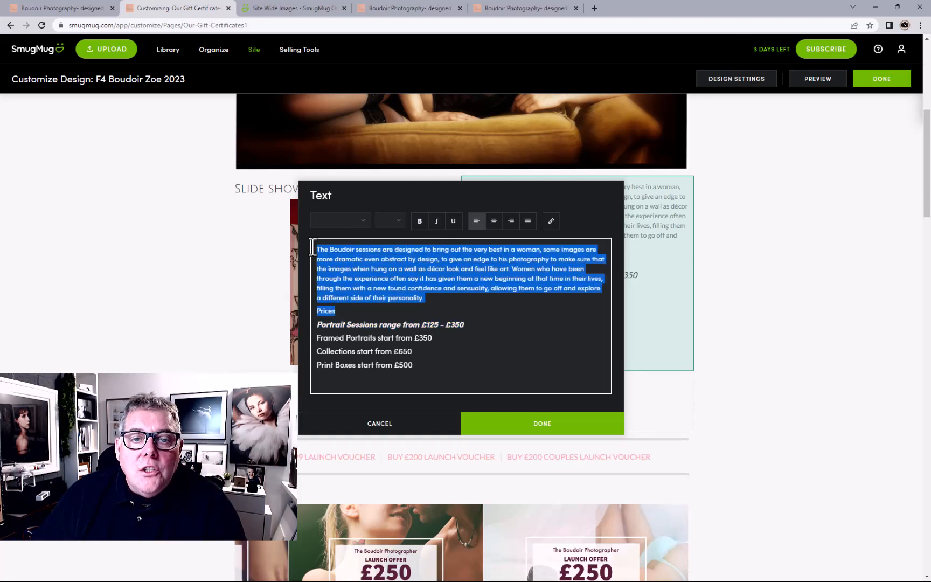
click(334, 222)
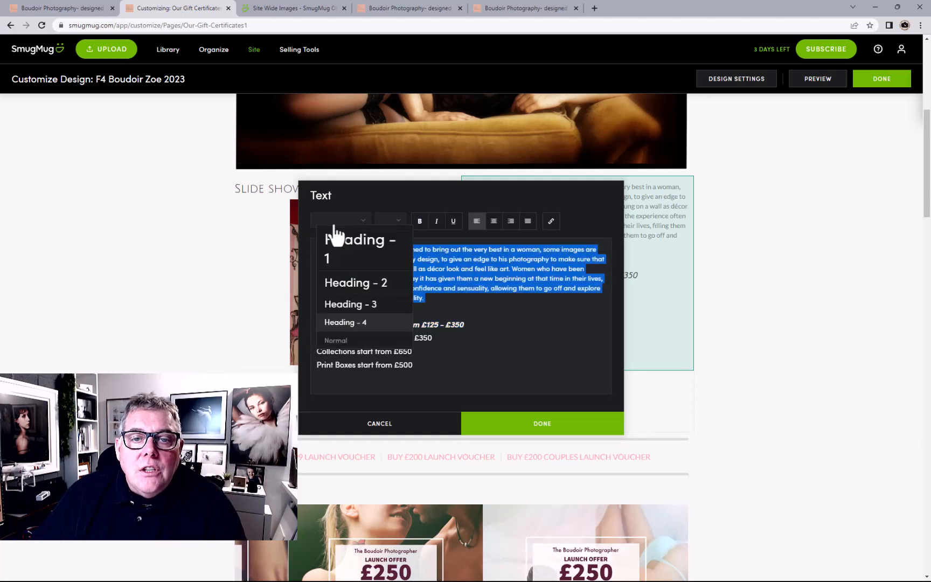
click(346, 307)
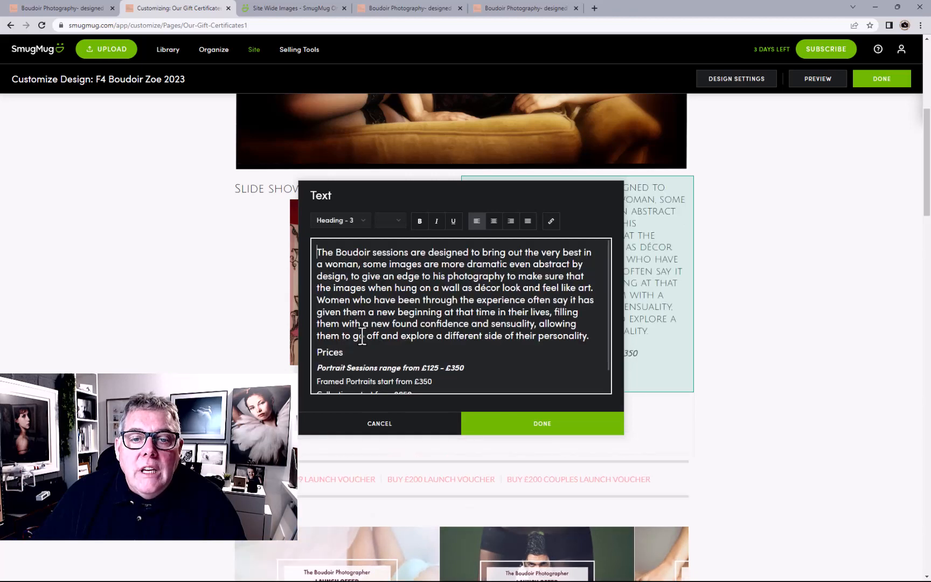
drag(492, 192, 253, 186)
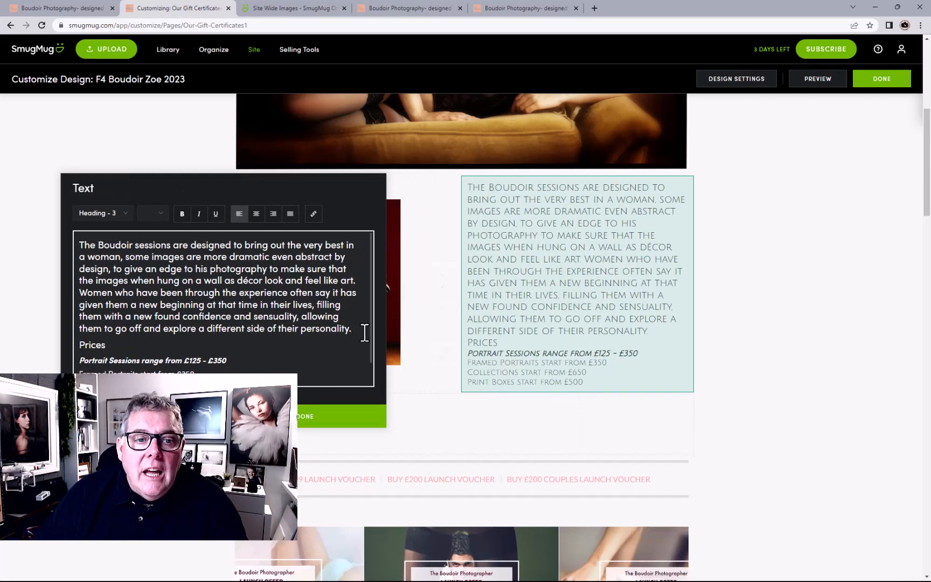
key(Return)
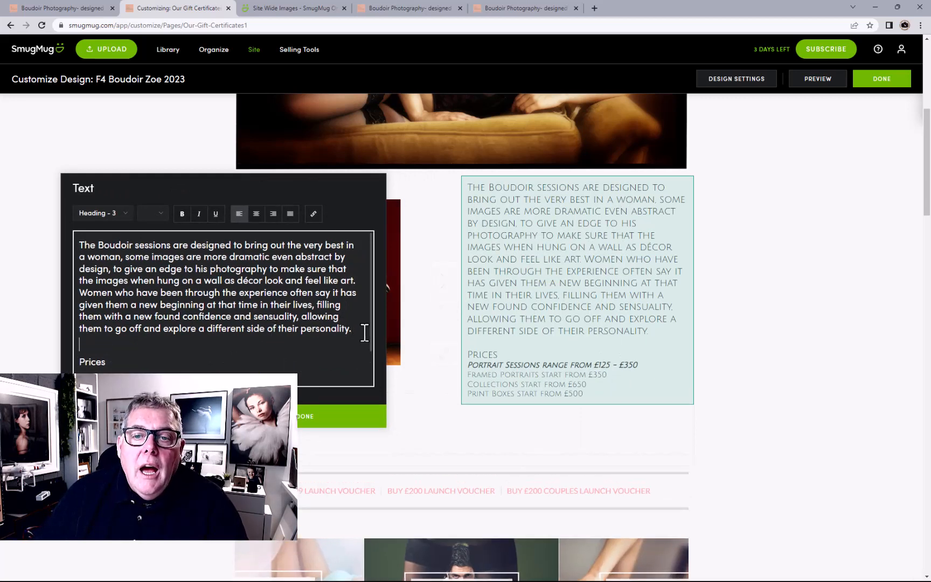
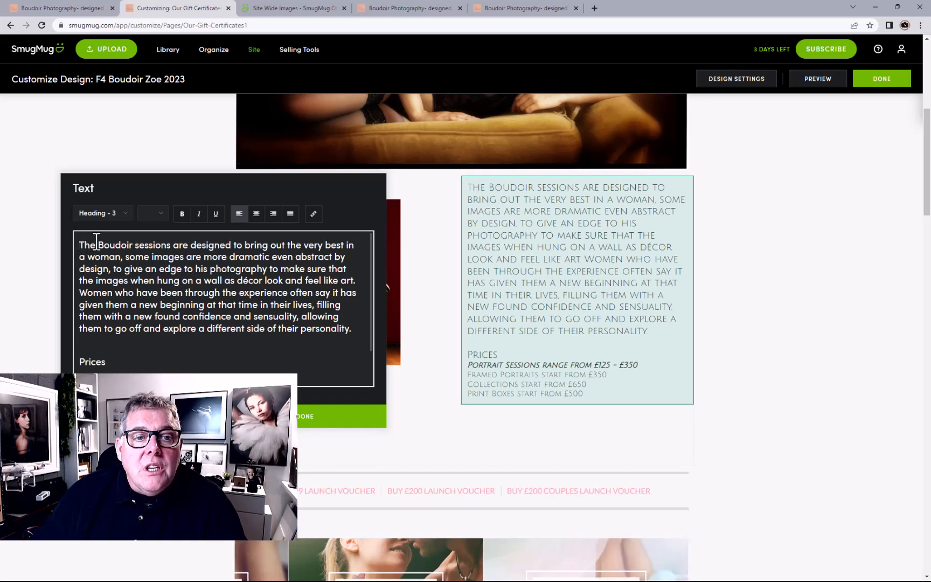
- Format the Prices line and the price lines beneath it as Heading - 4
scroll(97, 331, down, 1)
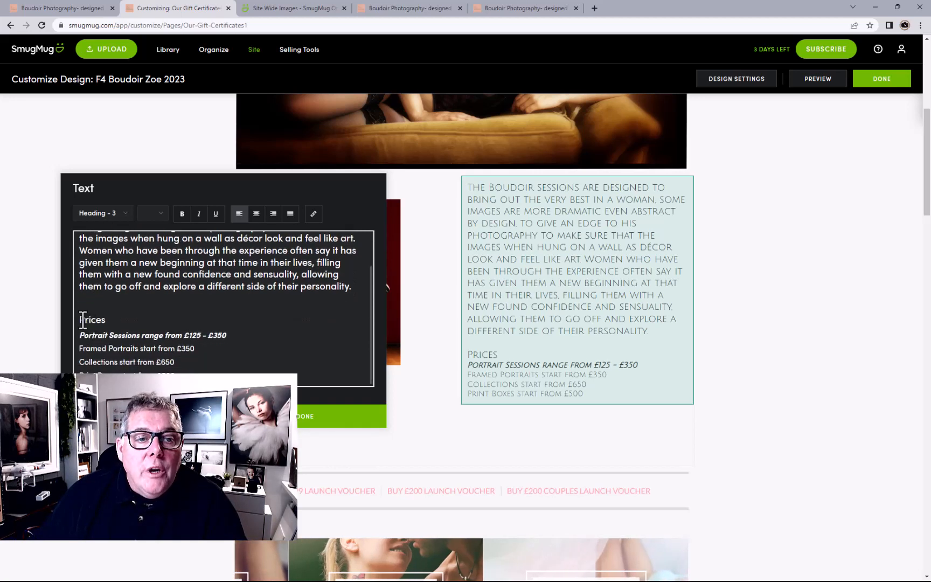
drag(79, 320, 174, 364)
click(110, 218)
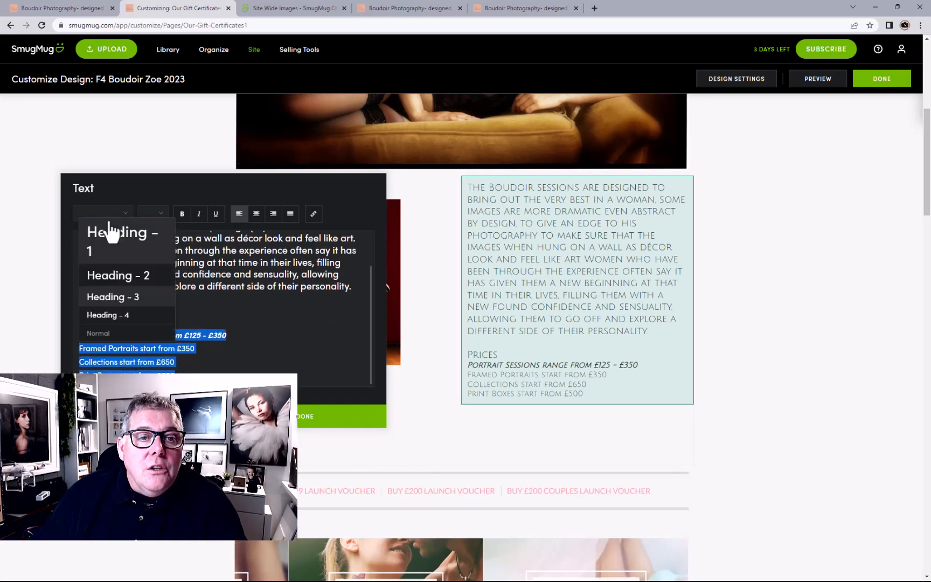
click(105, 318)
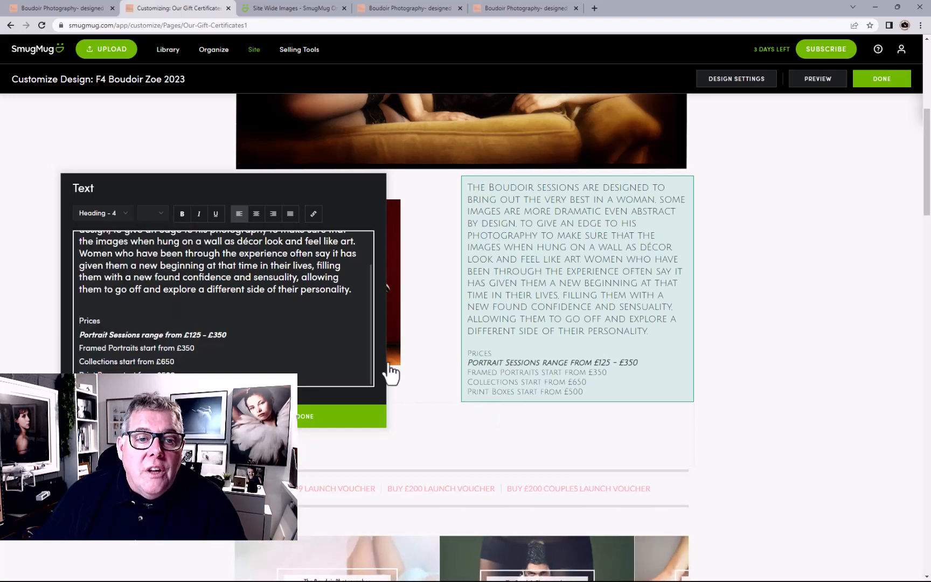
- Remove the bold and italic formatting from the Portrait Sessions price line
drag(243, 335, 31, 338)
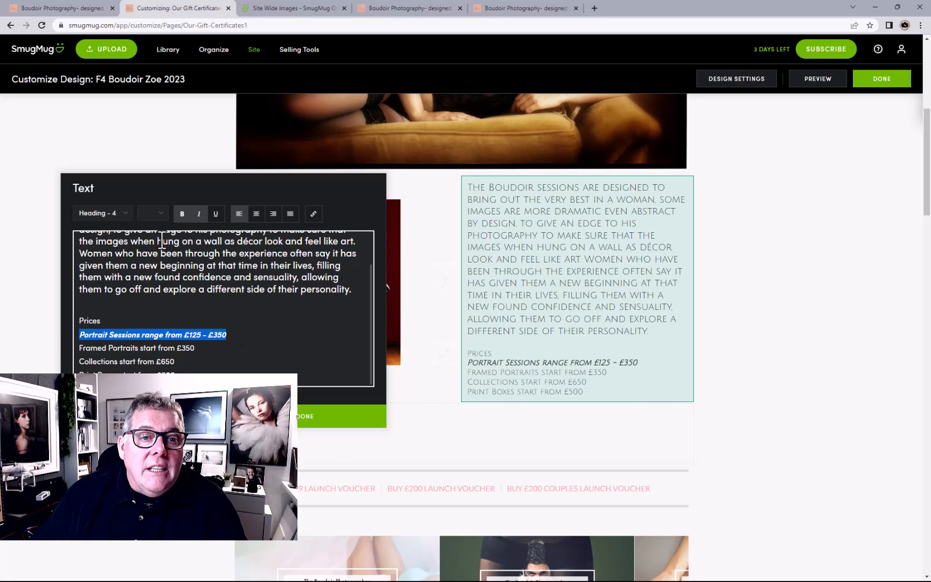
click(182, 213)
click(198, 213)
- Make the word "Prices" bold, italic and underlined, and save the text block
click(114, 321)
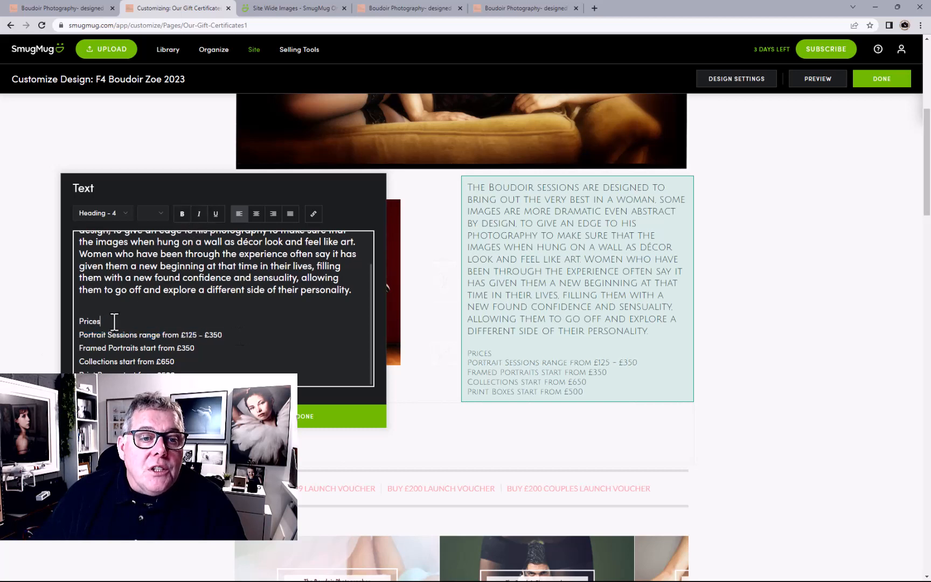
drag(115, 321, 79, 317)
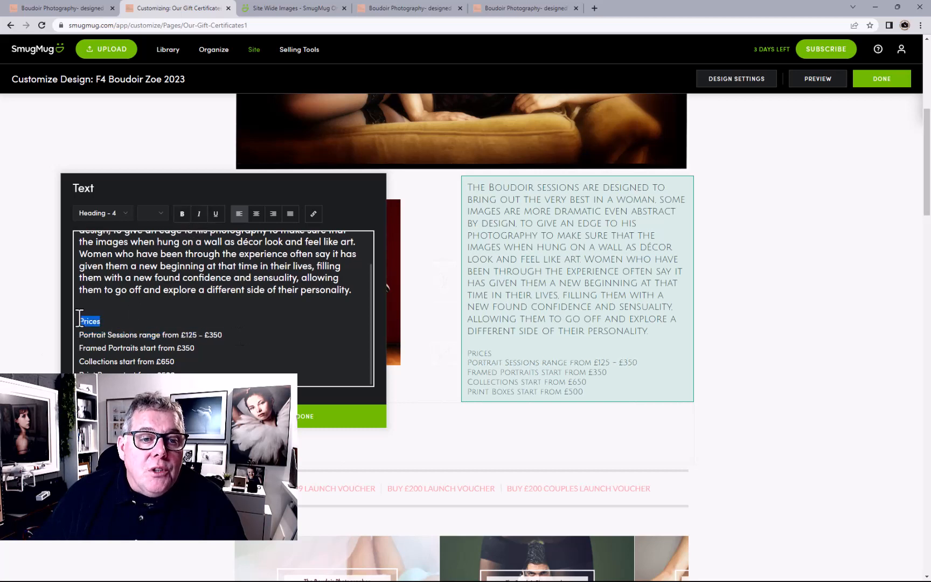
click(182, 214)
click(199, 214)
click(215, 214)
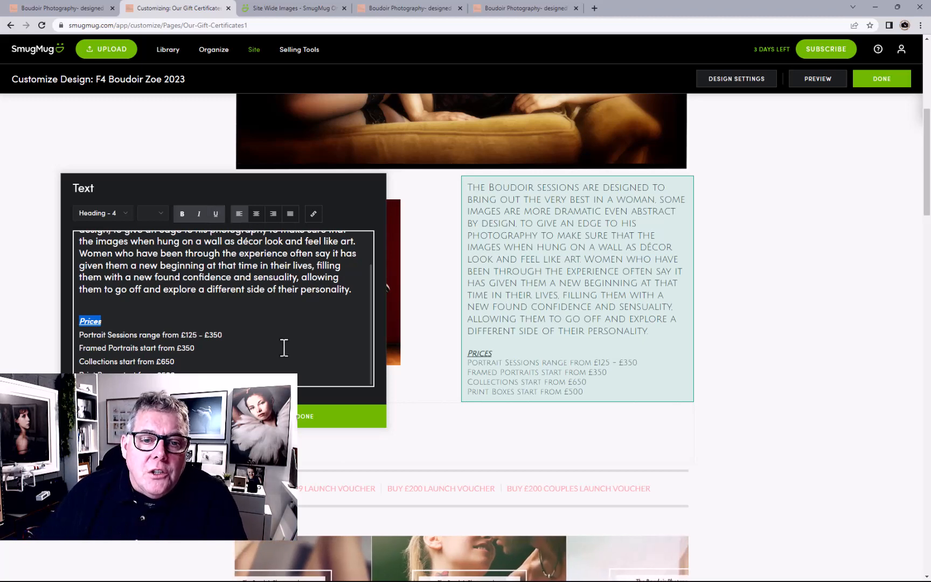
click(302, 417)
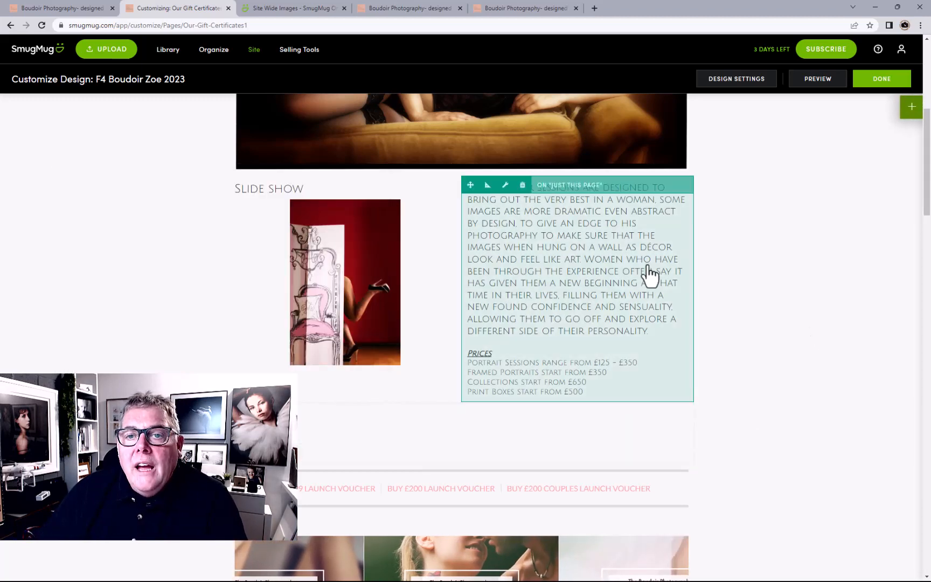
- Browse the available content blocks, including the Social ones, and examine the page down to its social icons block
click(912, 107)
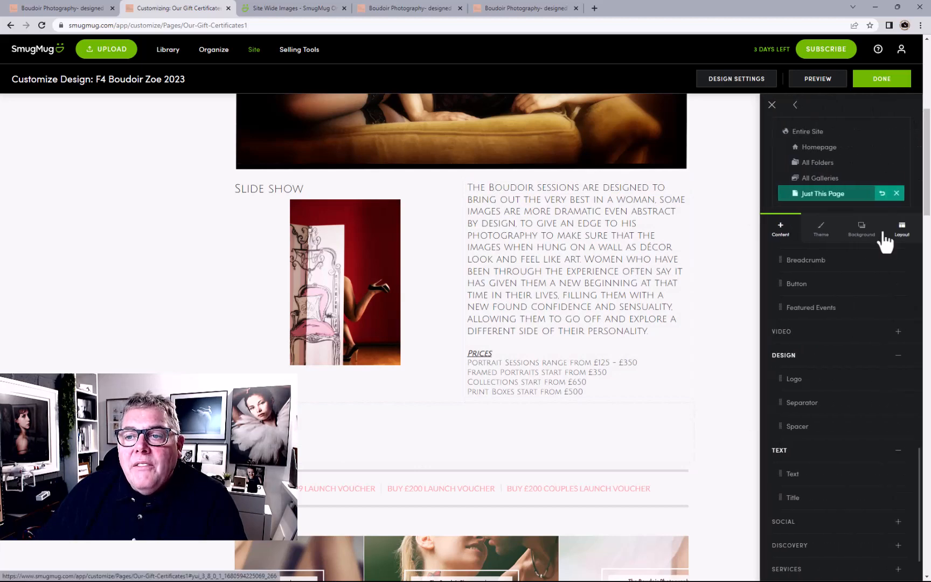
scroll(701, 302, up, 6)
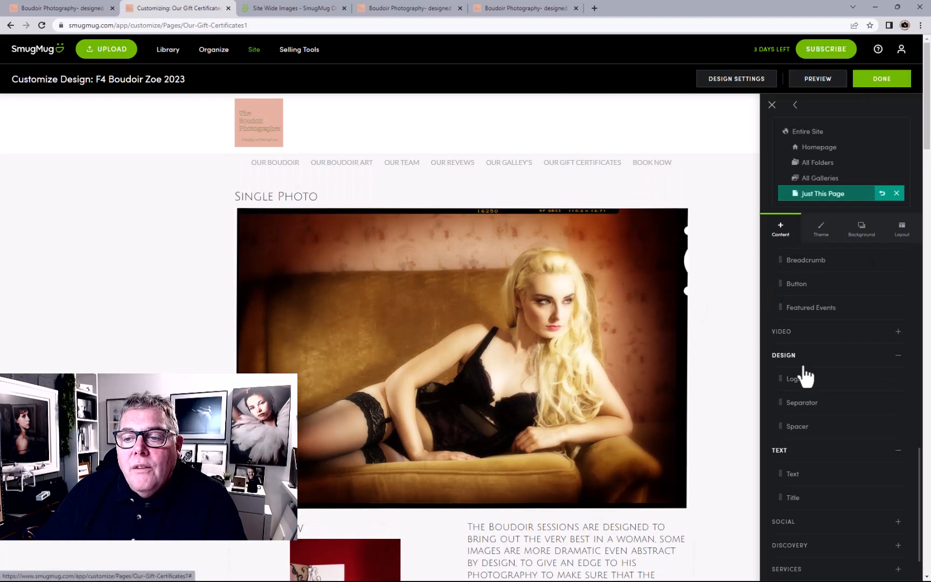
scroll(807, 377, up, 4)
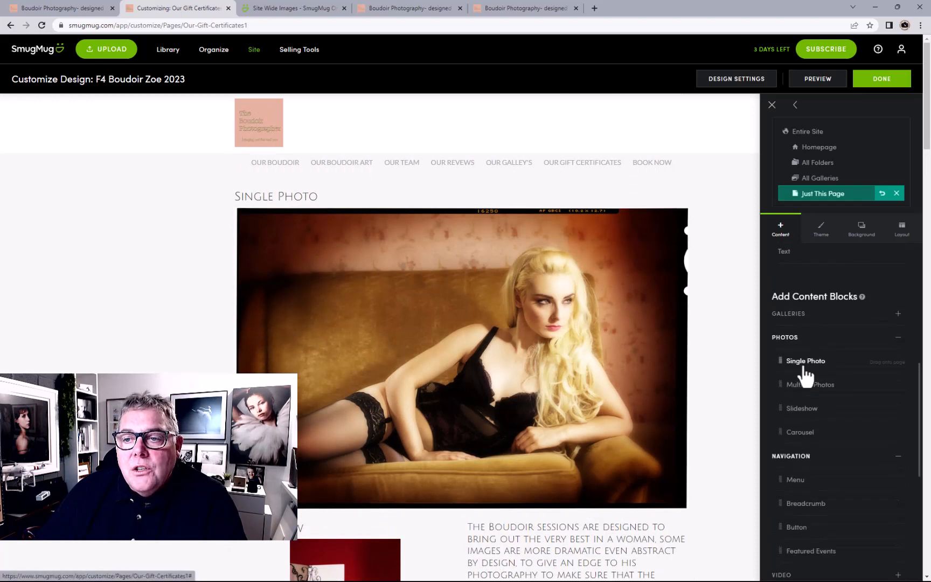
scroll(803, 365, down, 5)
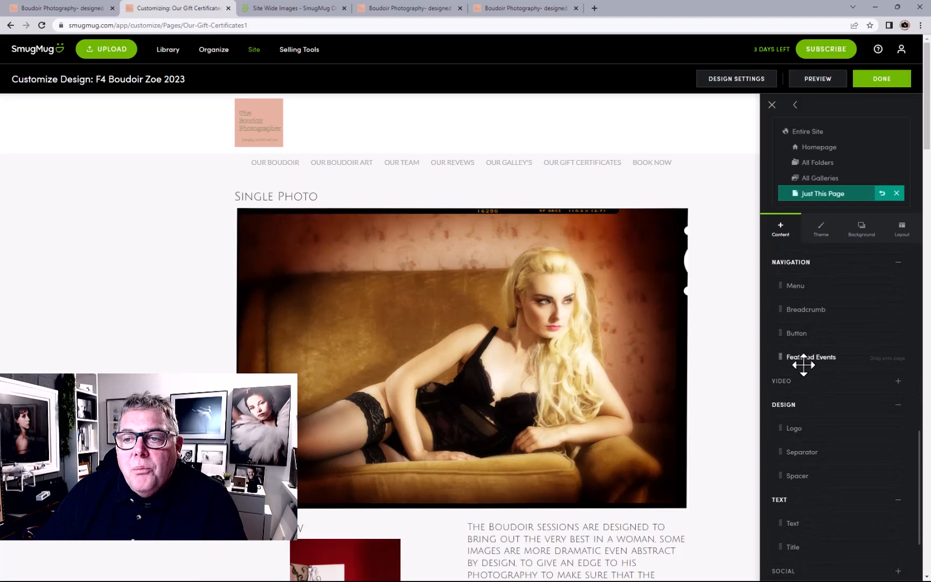
scroll(804, 365, down, 3)
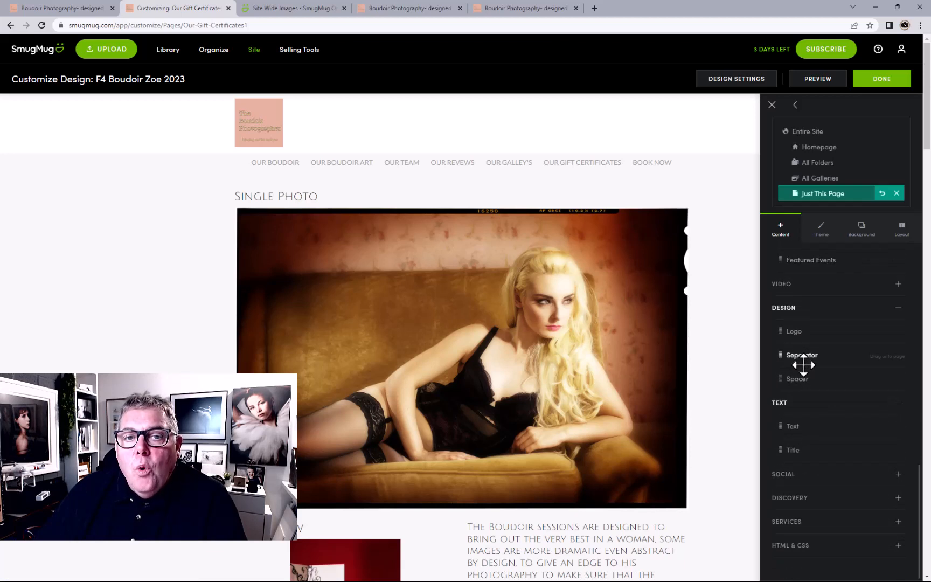
click(792, 474)
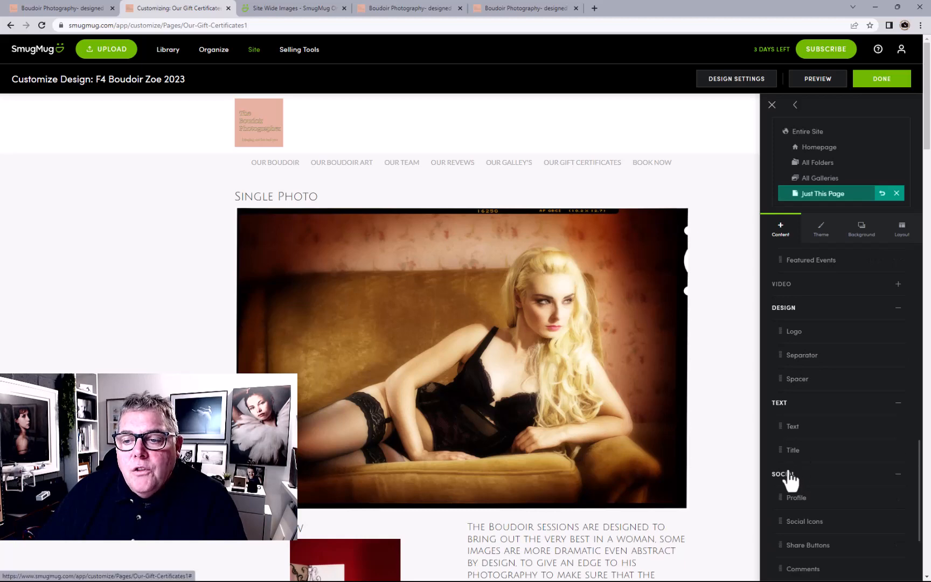
scroll(795, 475, down, 3)
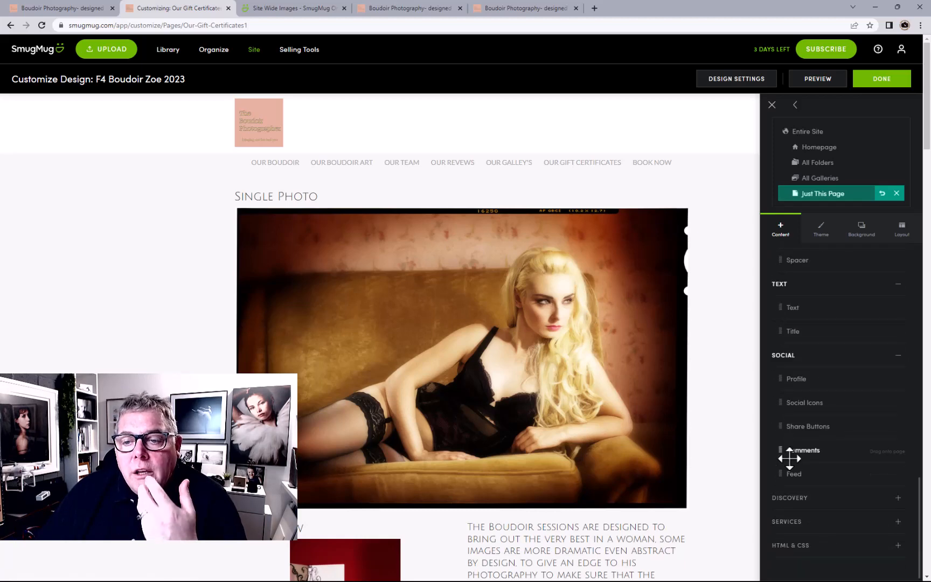
scroll(705, 426, down, 15)
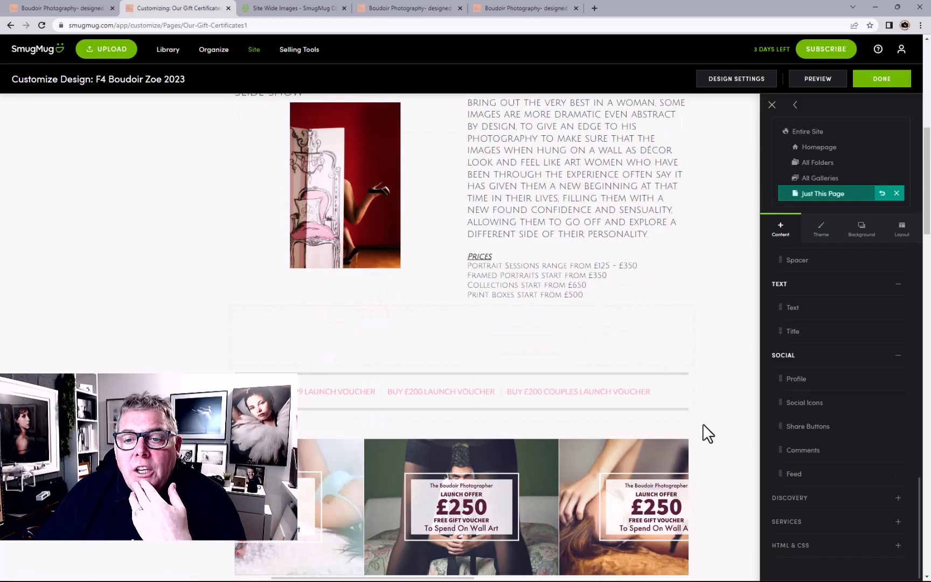
scroll(702, 422, down, 10)
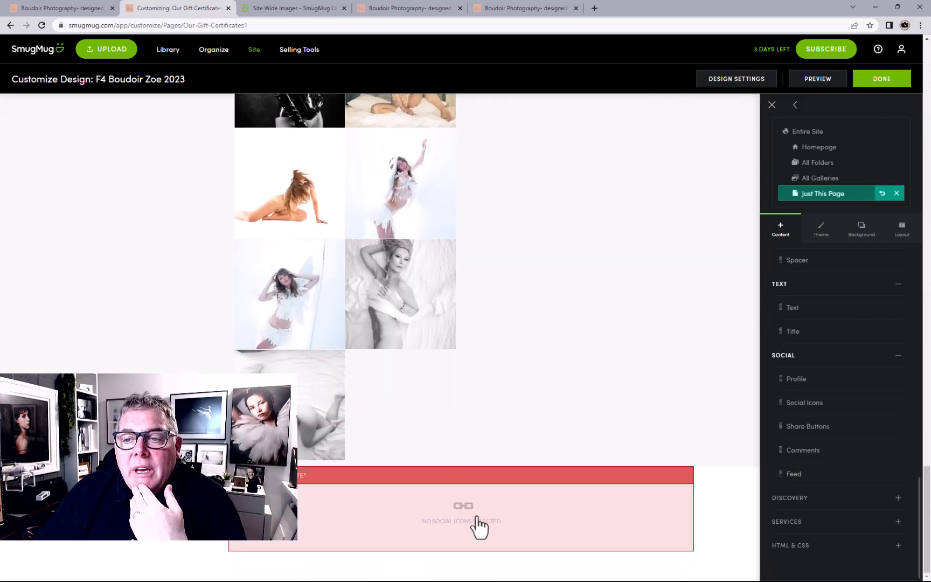
- Turn on Show Facebook for the social icons block without entering a URL, and save the block
click(478, 517)
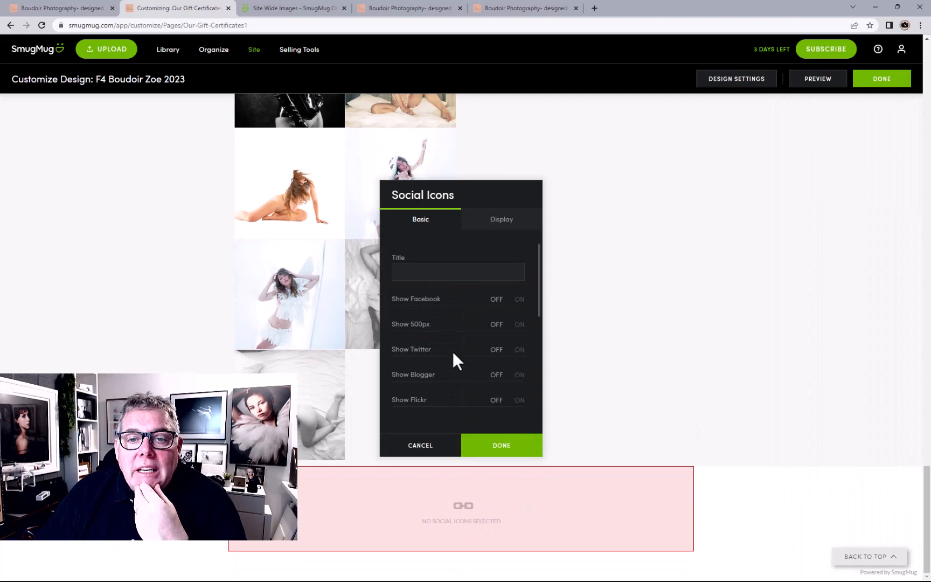
click(519, 300)
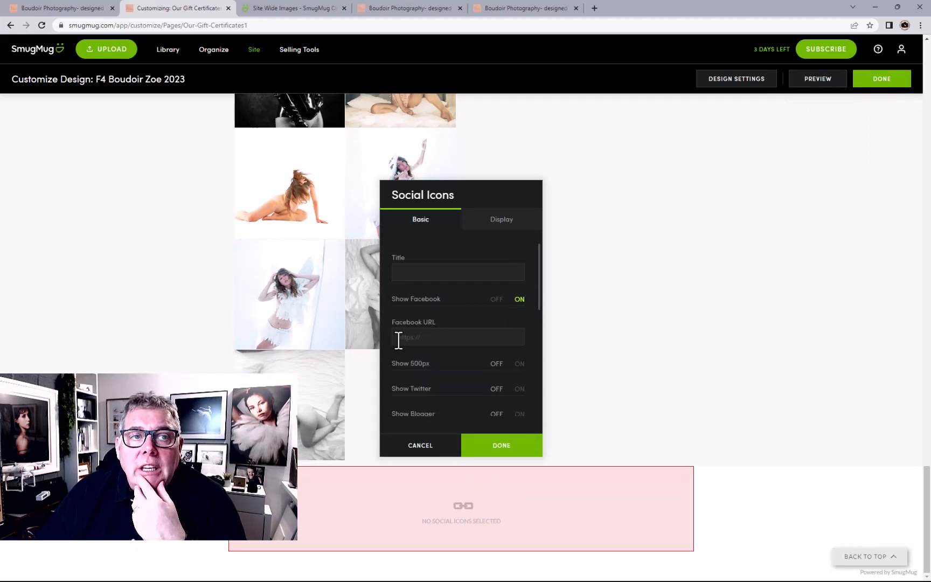
click(492, 448)
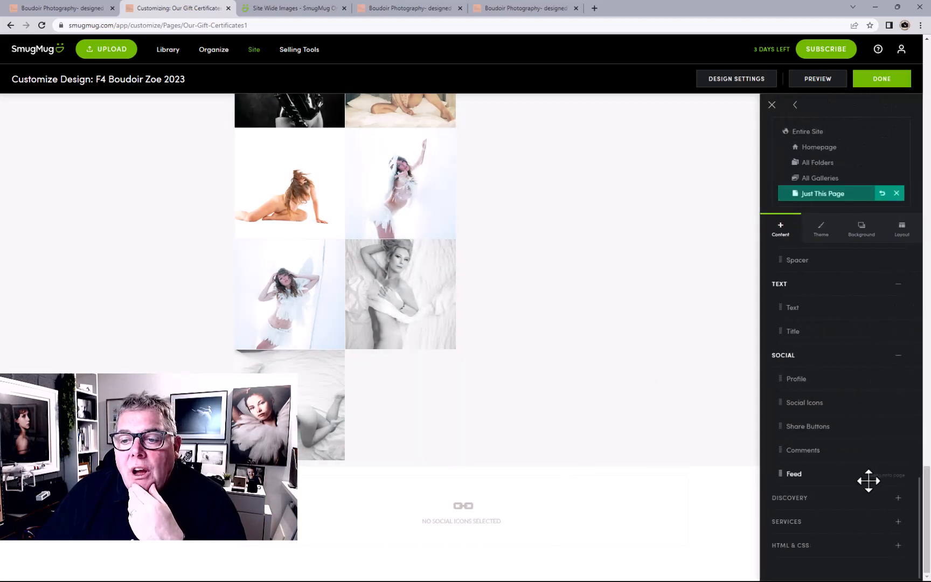
- Look through the Discovery content blocks, finish customizing and publish the page changes
click(806, 499)
scroll(807, 506, down, 2)
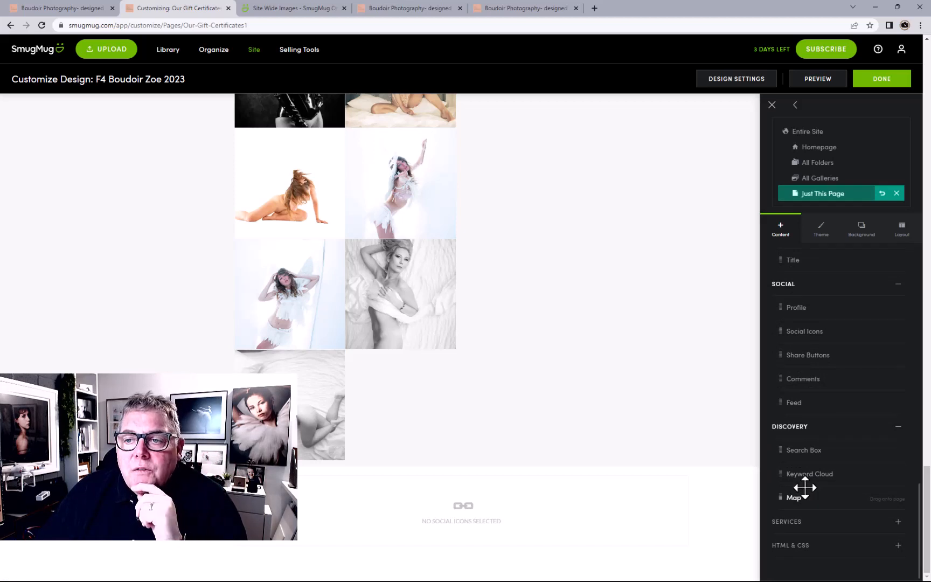
scroll(805, 488, up, 7)
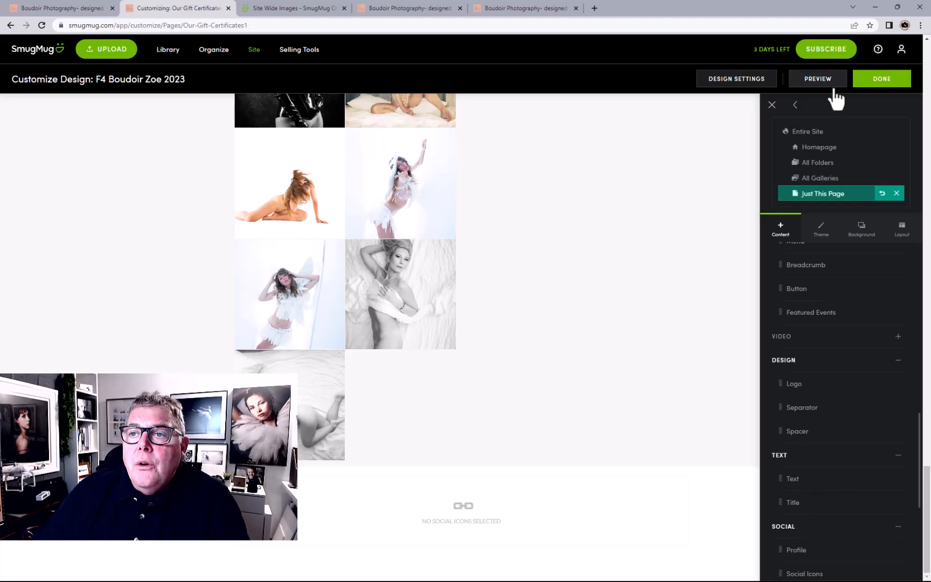
click(873, 81)
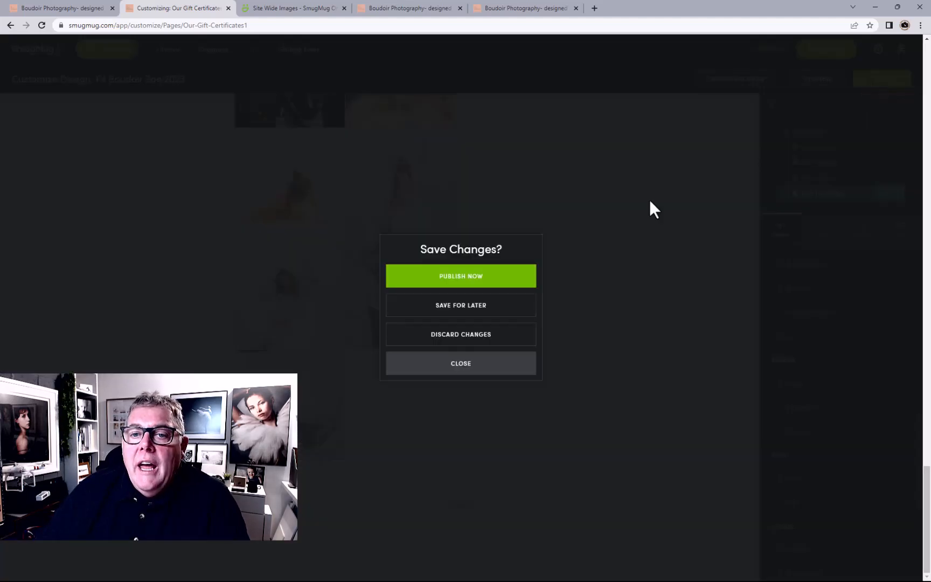
click(512, 277)
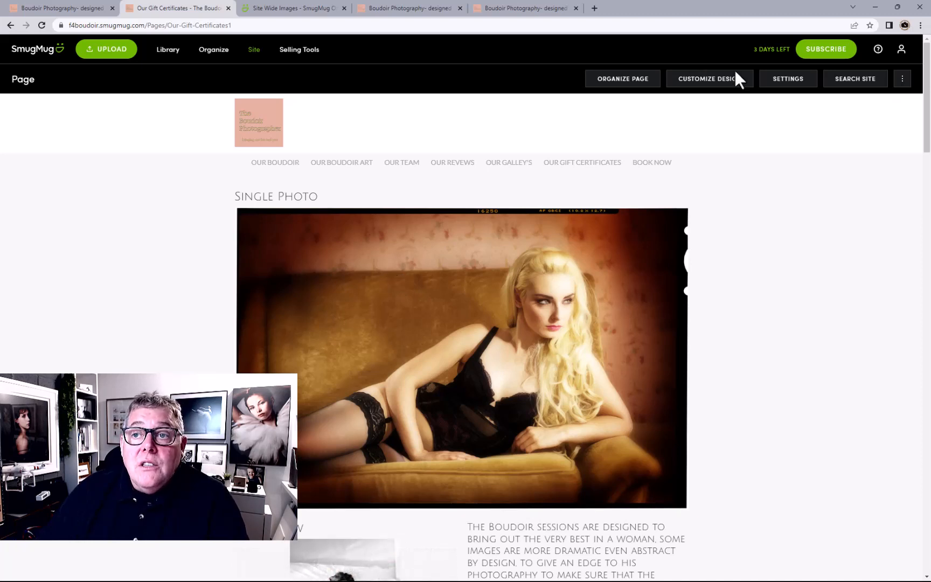
- Set the page's visibility to Private (Only Me) in its security and sharing settings and save
click(791, 86)
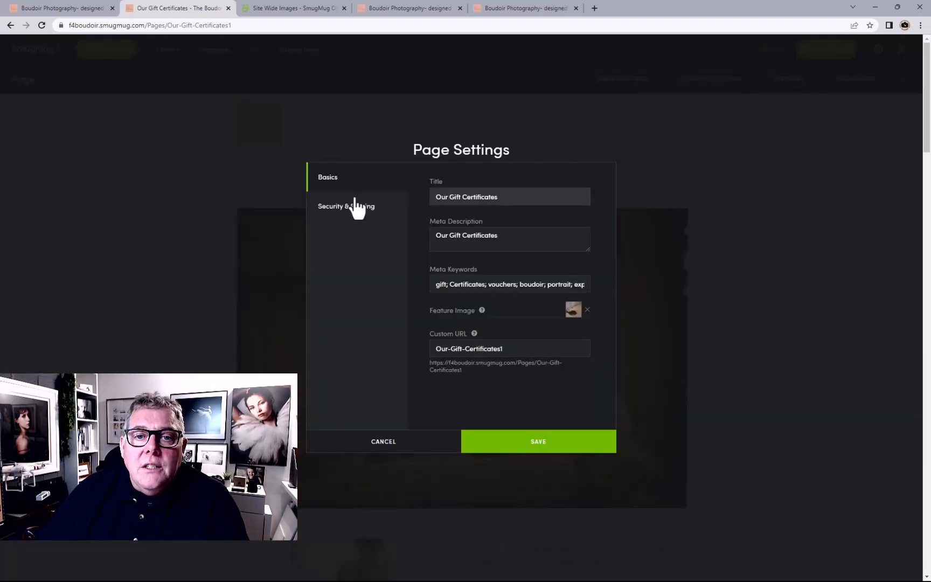
click(355, 207)
click(539, 185)
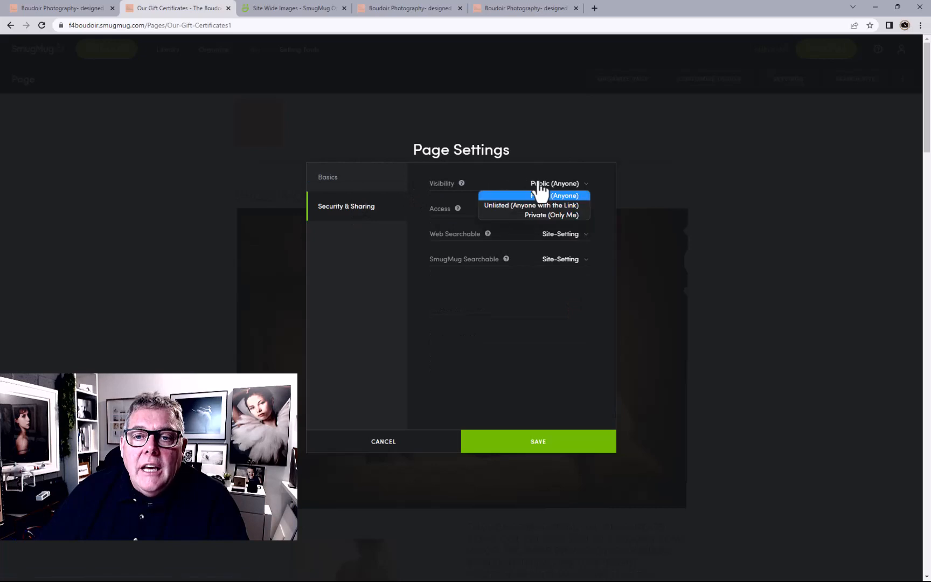
click(552, 215)
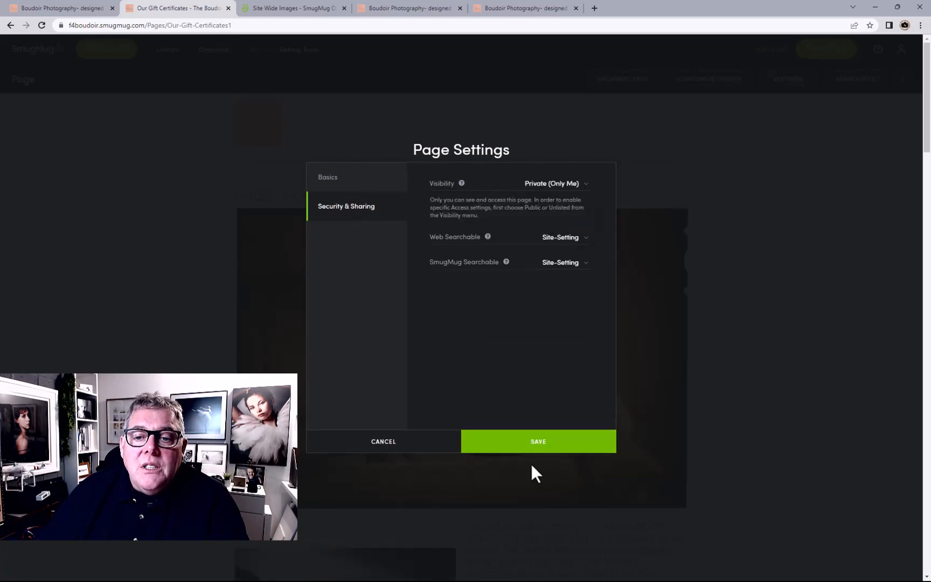
click(536, 443)
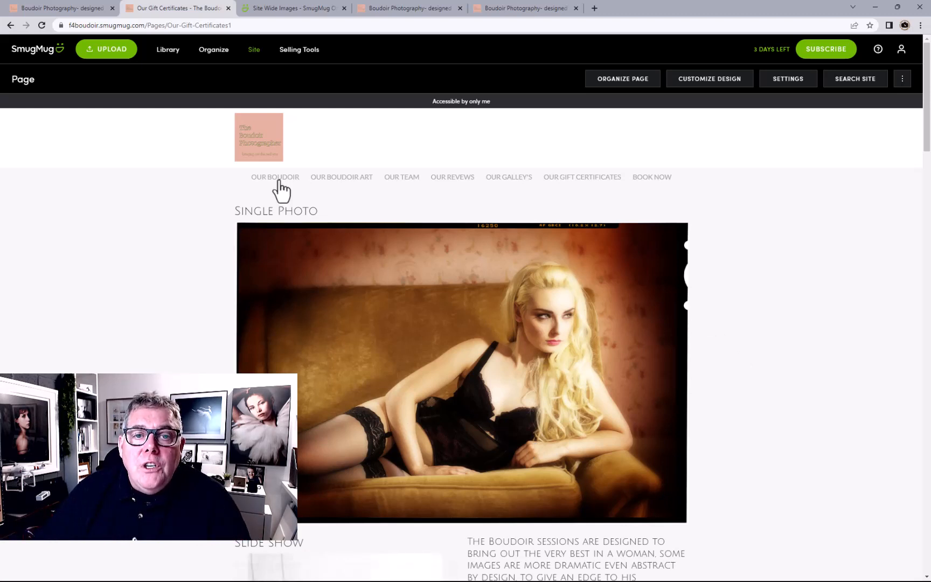
- Review the published page down to the Gallery 50 Shades of You block and view its first photo enlarged
scroll(767, 317, down, 1)
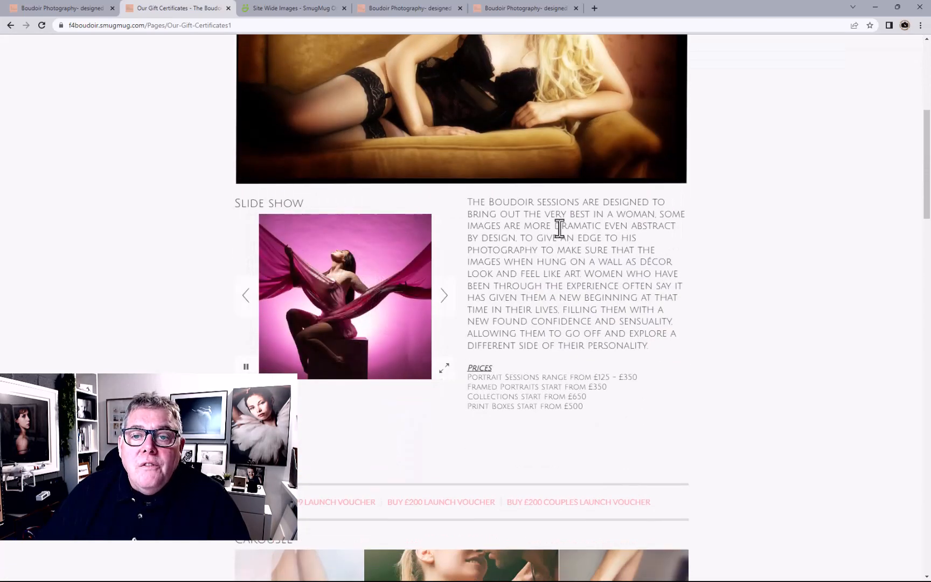
scroll(545, 272, down, 5)
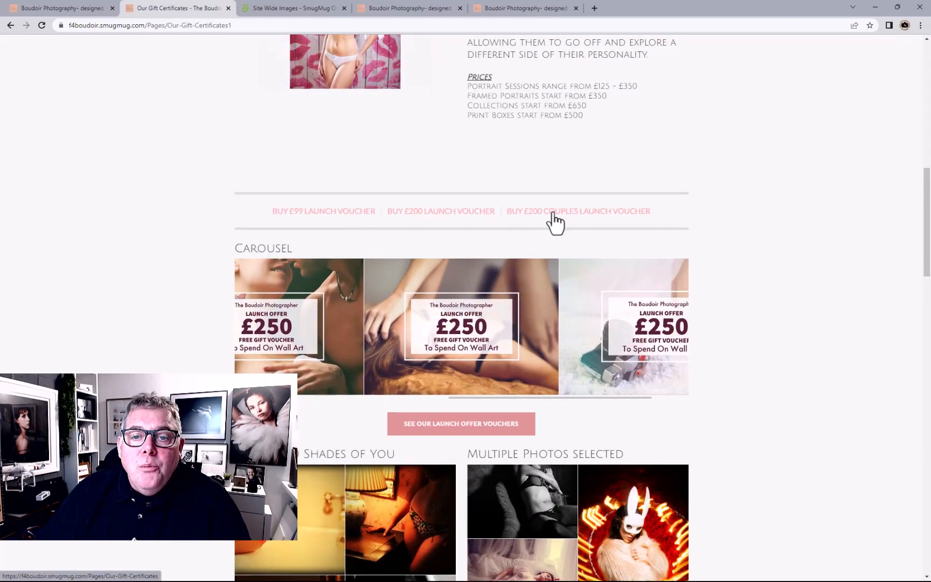
scroll(555, 221, down, 3)
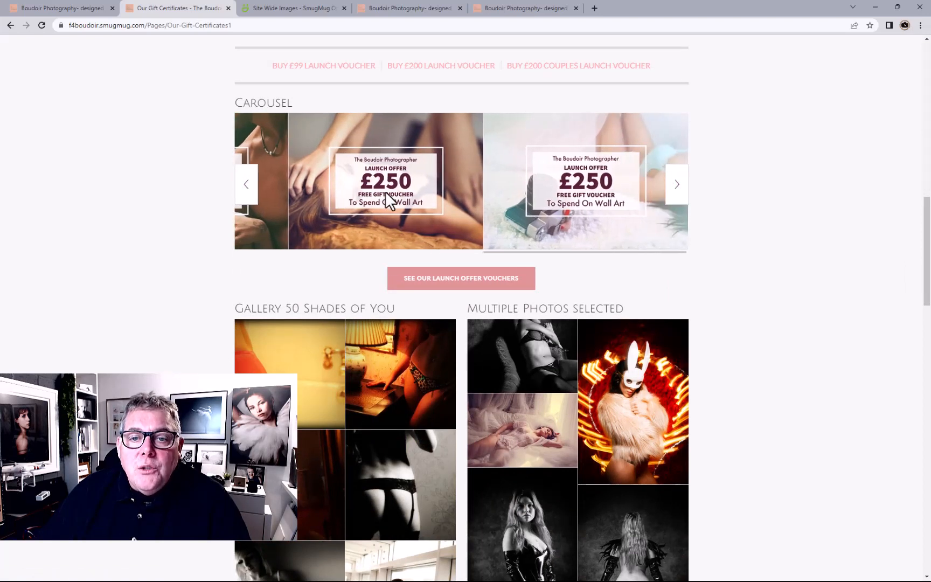
scroll(386, 194, down, 2)
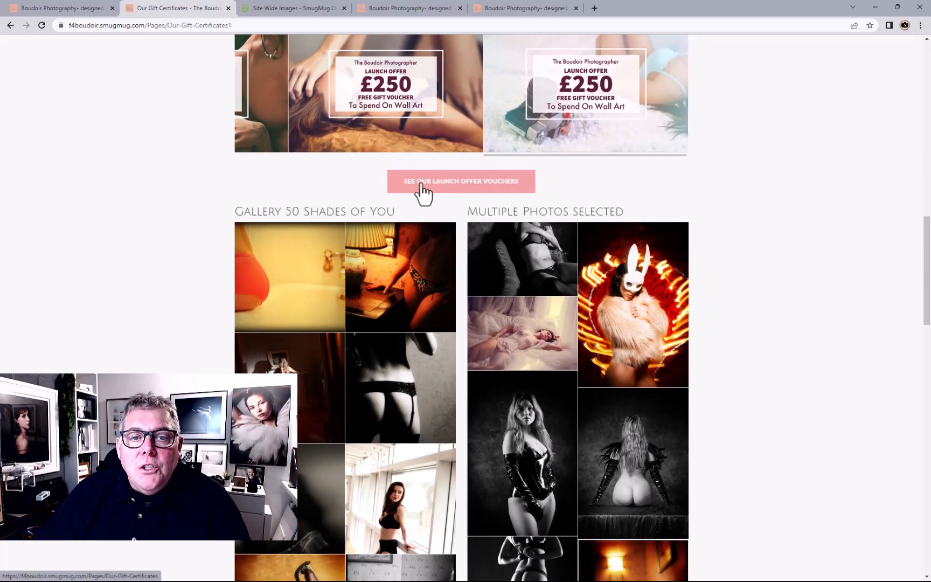
scroll(423, 194, down, 1)
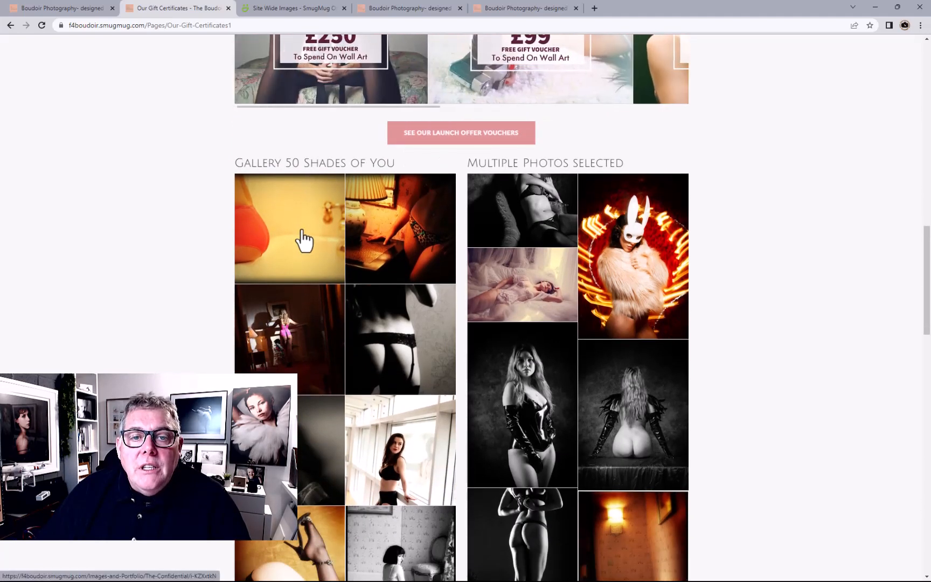
click(277, 232)
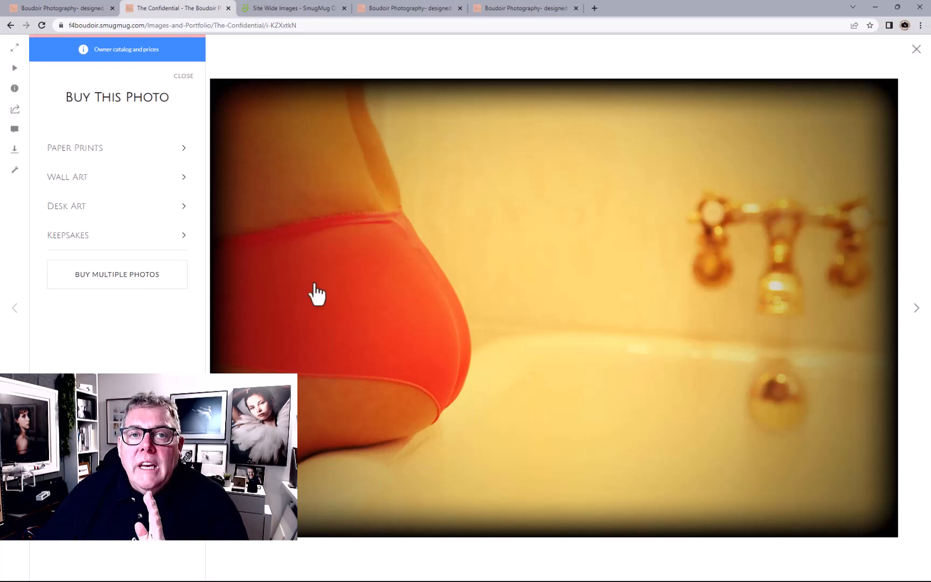
click(917, 50)
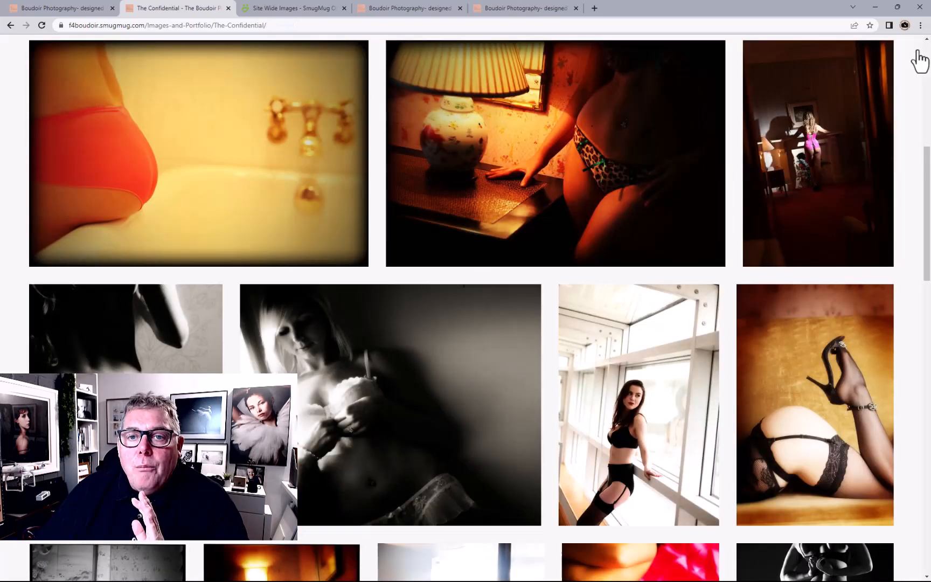
- Look through The Confidential gallery and view the photo of the woman sitting on the bed enlarged
scroll(521, 353, up, 5)
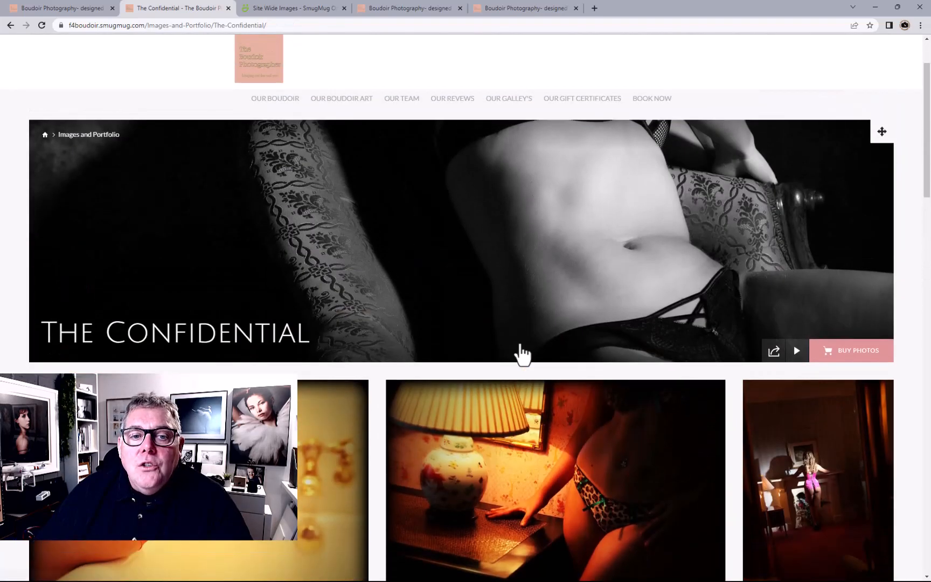
scroll(520, 346, down, 5)
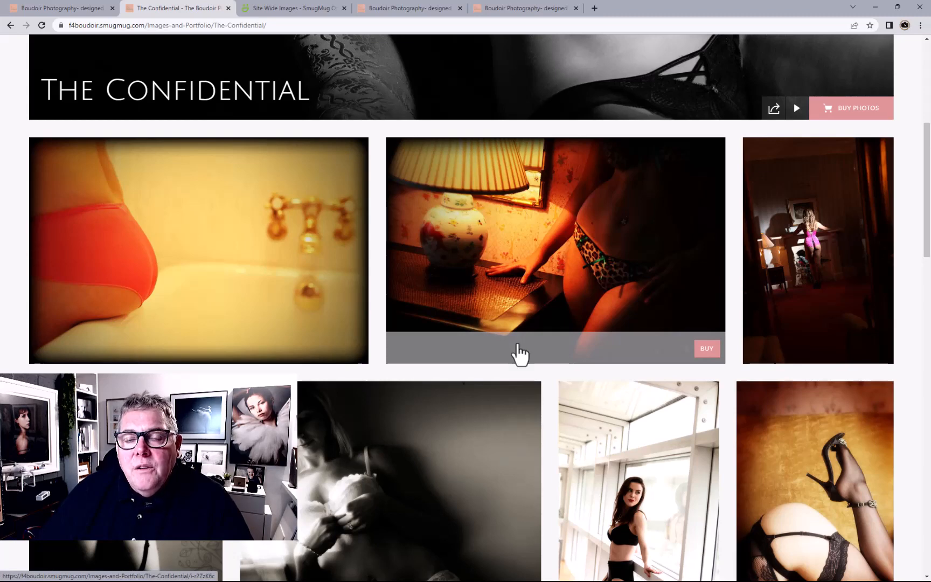
scroll(520, 353, up, 5)
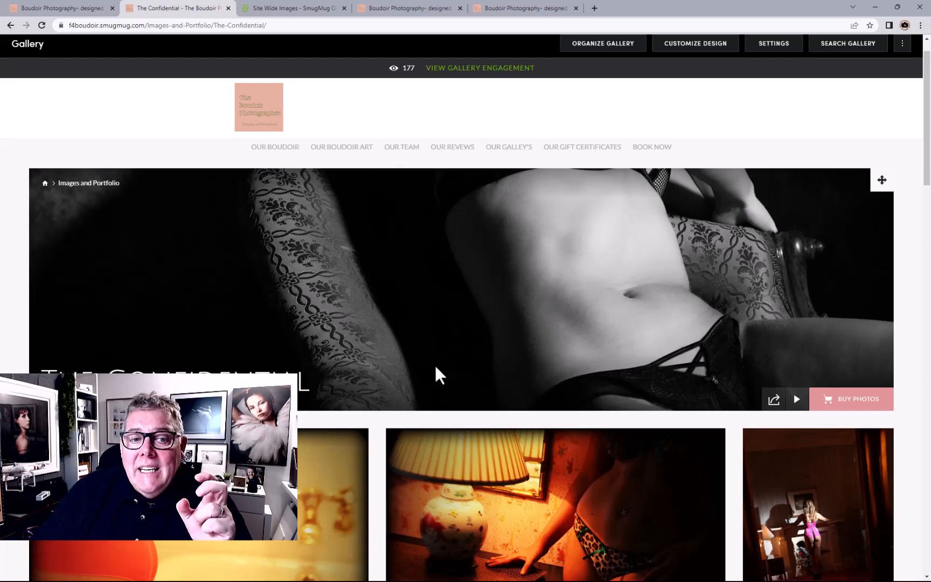
scroll(436, 369, down, 15)
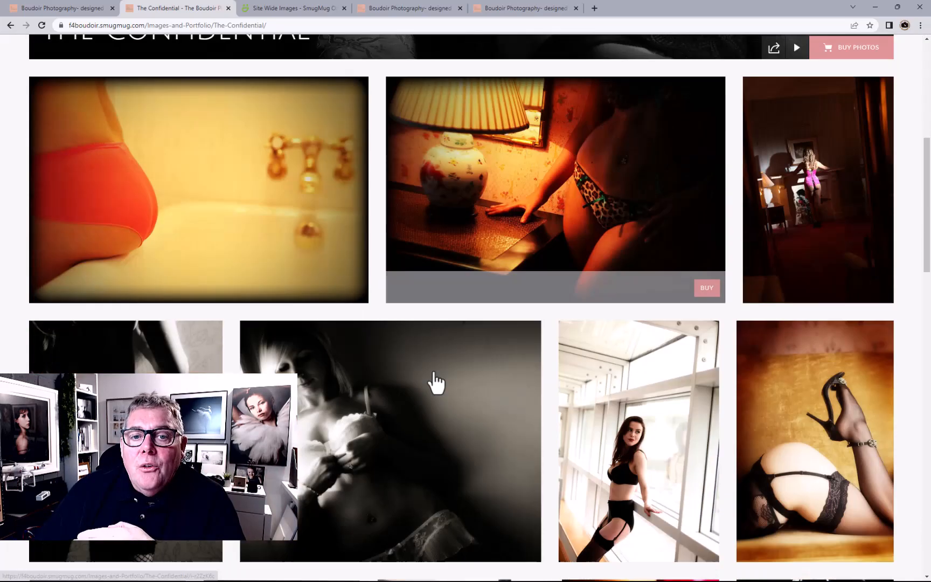
scroll(434, 384, down, 12)
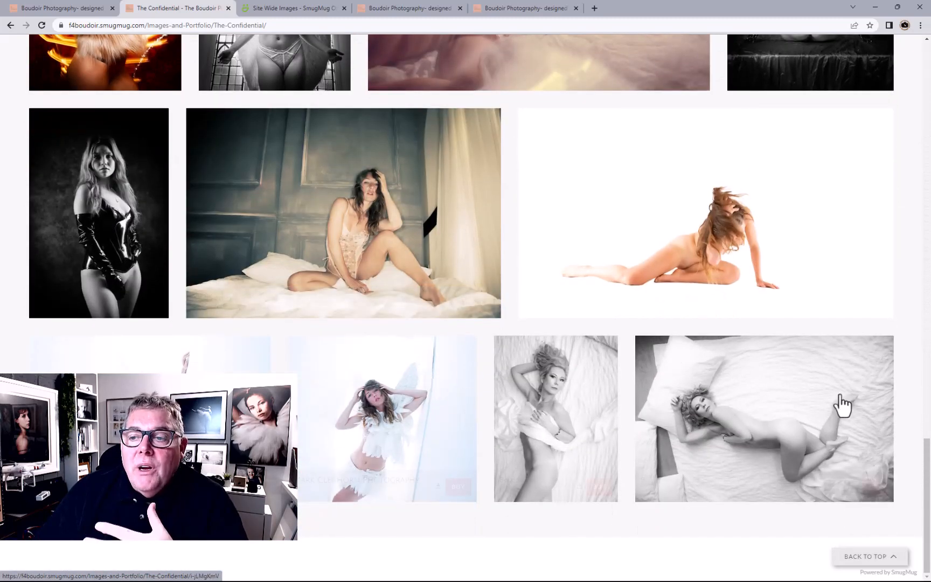
click(342, 306)
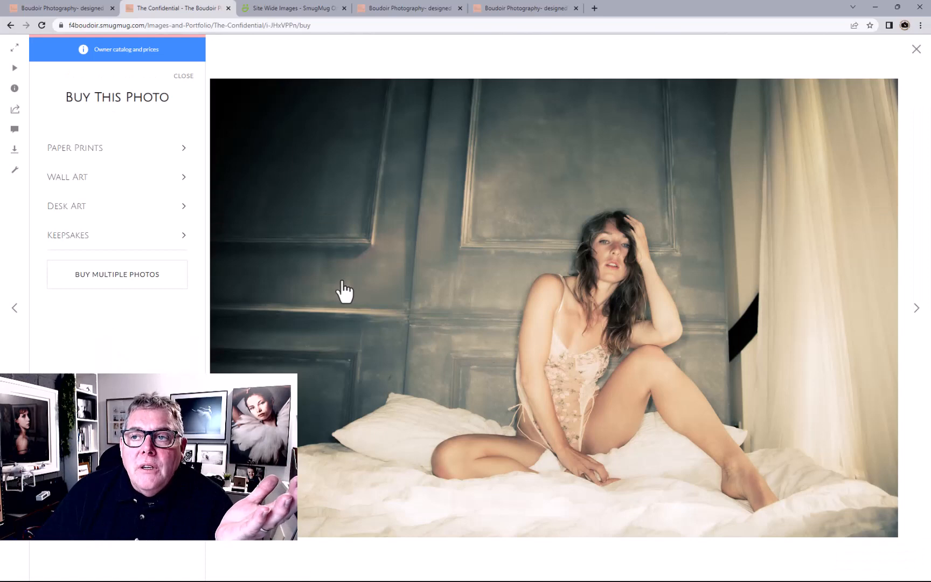
click(916, 51)
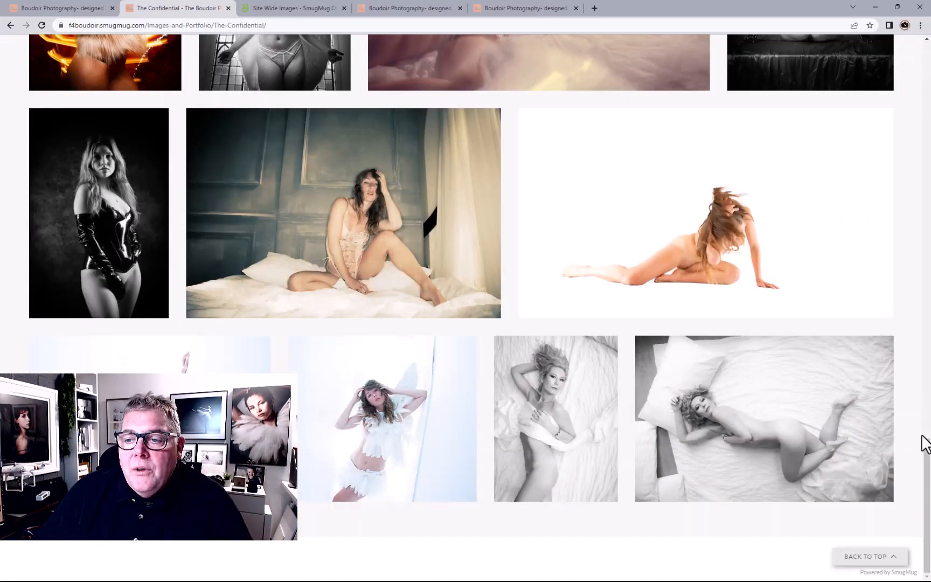
- Return to the site homepage through the logo, follow its link to the gift certificates page and examine the launch offers
drag(920, 457, 923, 54)
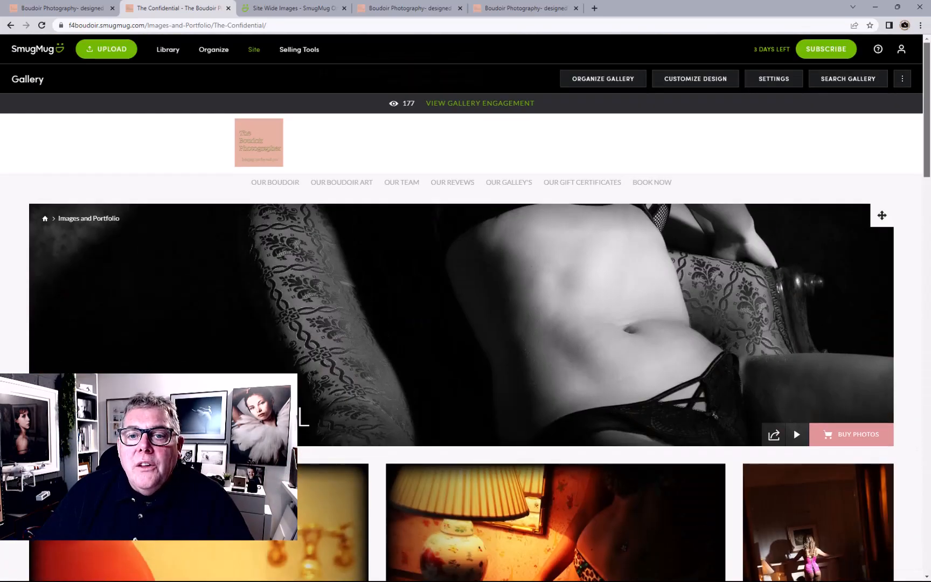
click(266, 157)
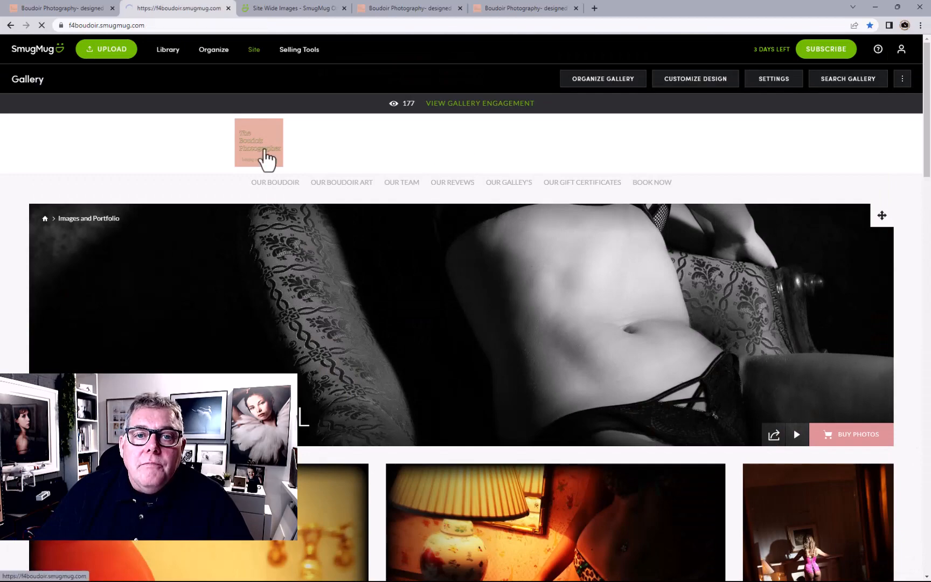
scroll(314, 241, down, 8)
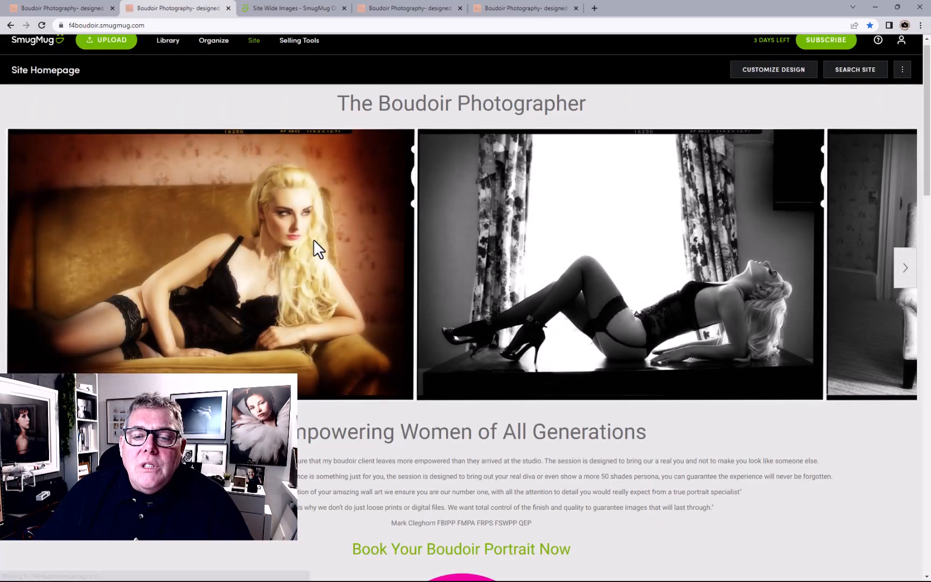
click(452, 378)
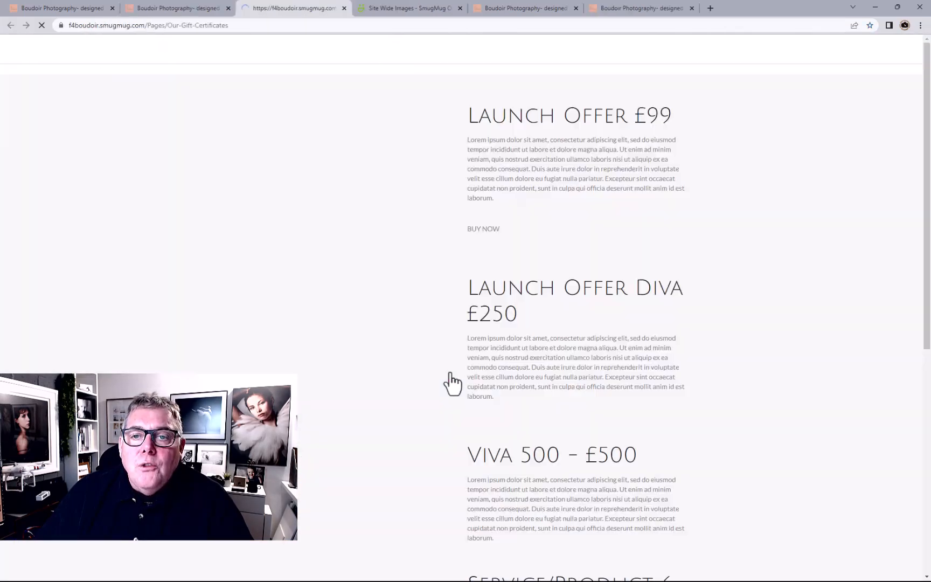
scroll(449, 380, down, 2)
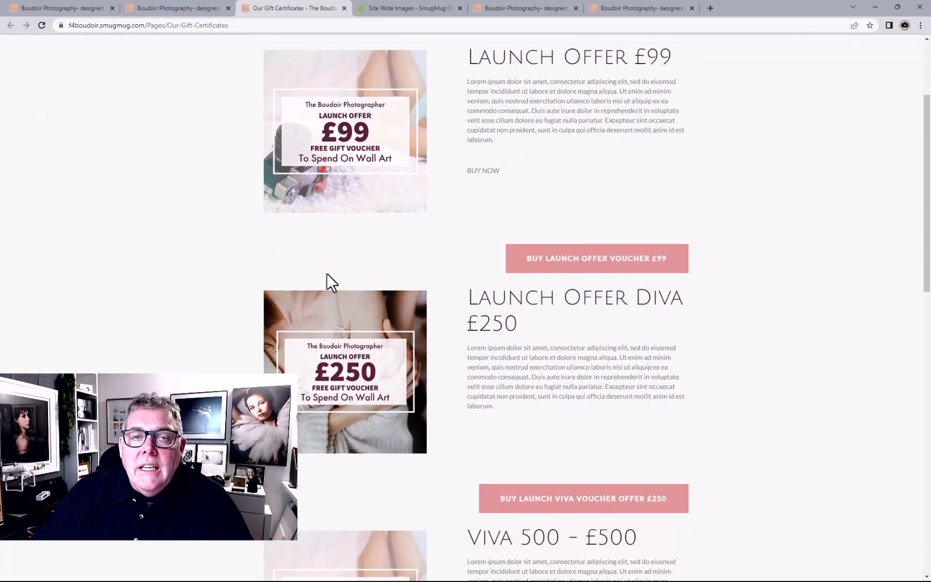
scroll(327, 274, up, 3)
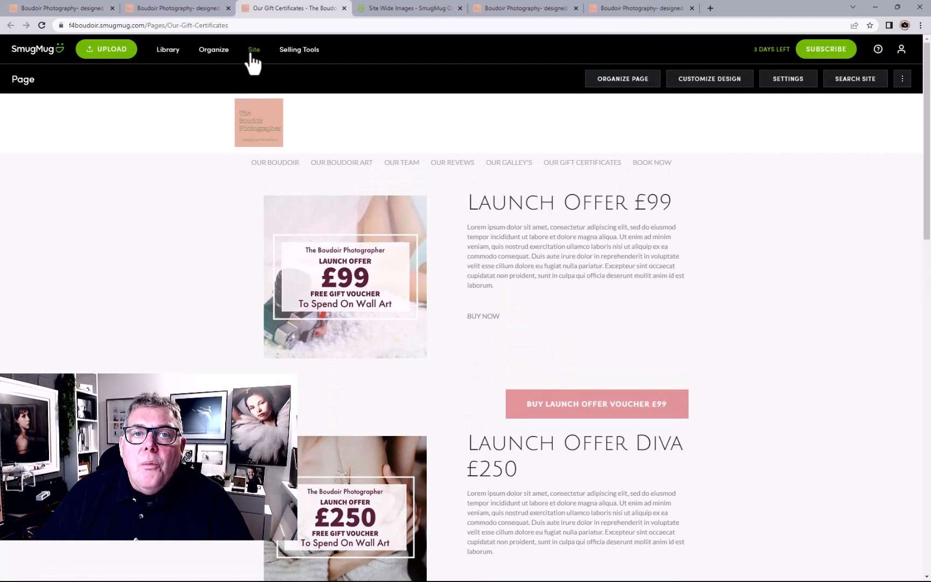
- Open the site organizer, look inside the Images and Portfolio folder and return to the Site Homepage level
click(252, 51)
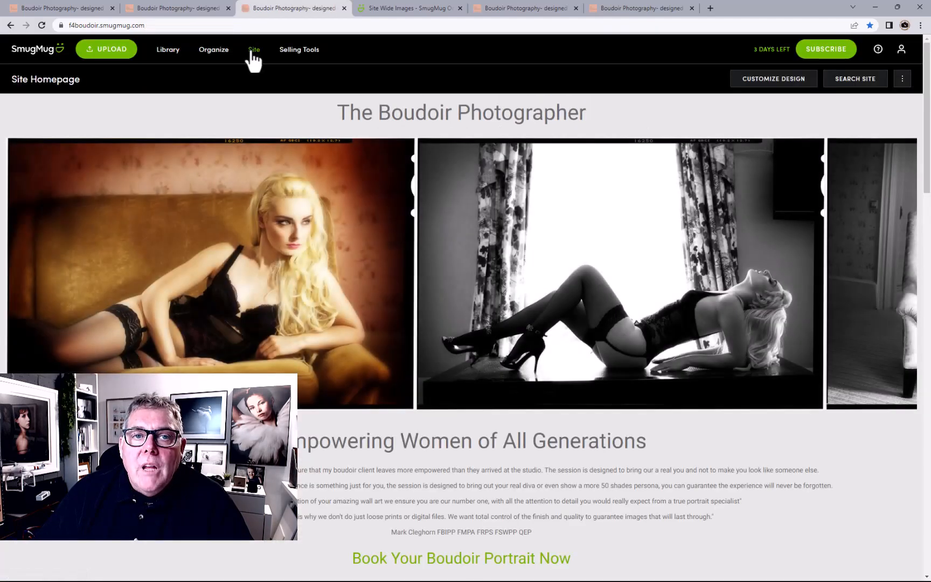
click(214, 50)
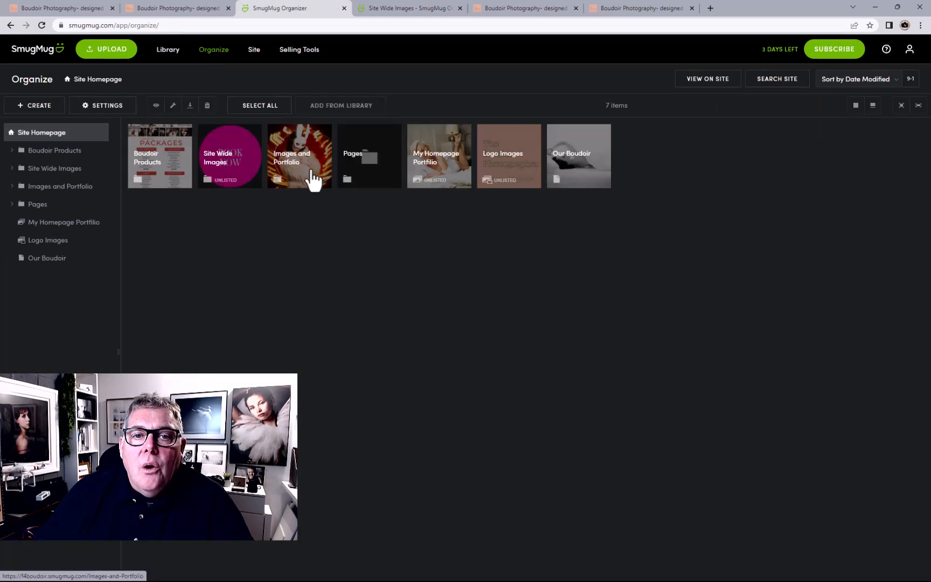
double_click(297, 182)
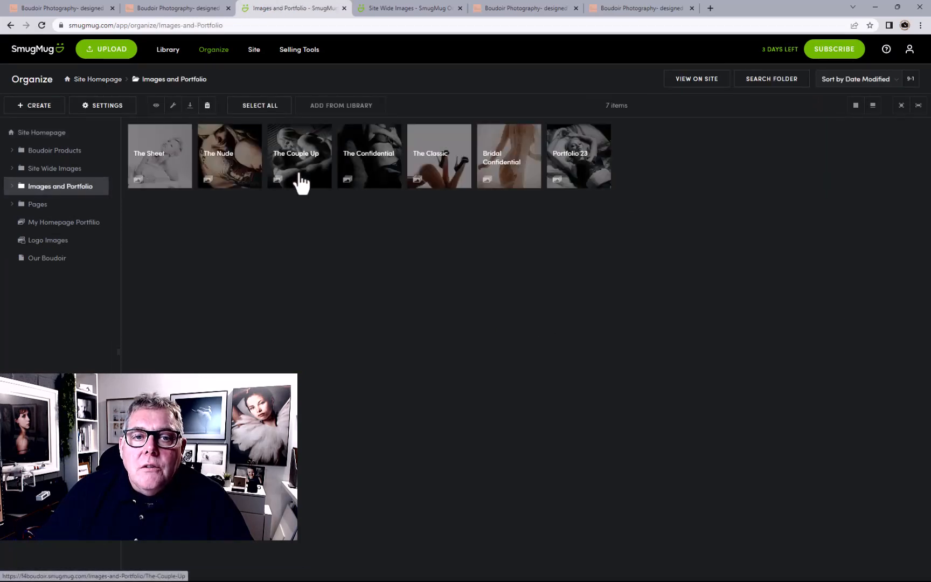
click(106, 81)
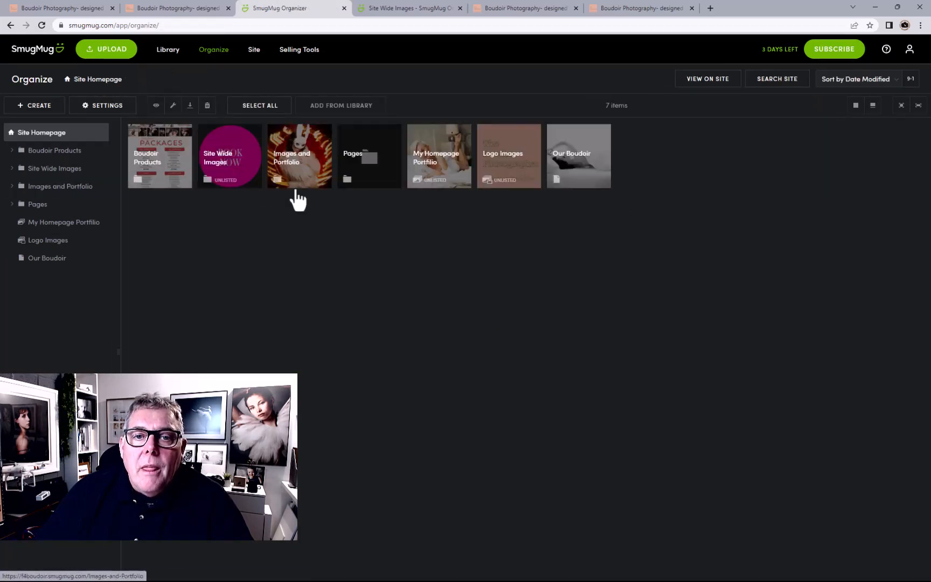
- In the Pages folder, retitle the private Our Gift Certificates page as "Dummy Page What on it"
double_click(355, 171)
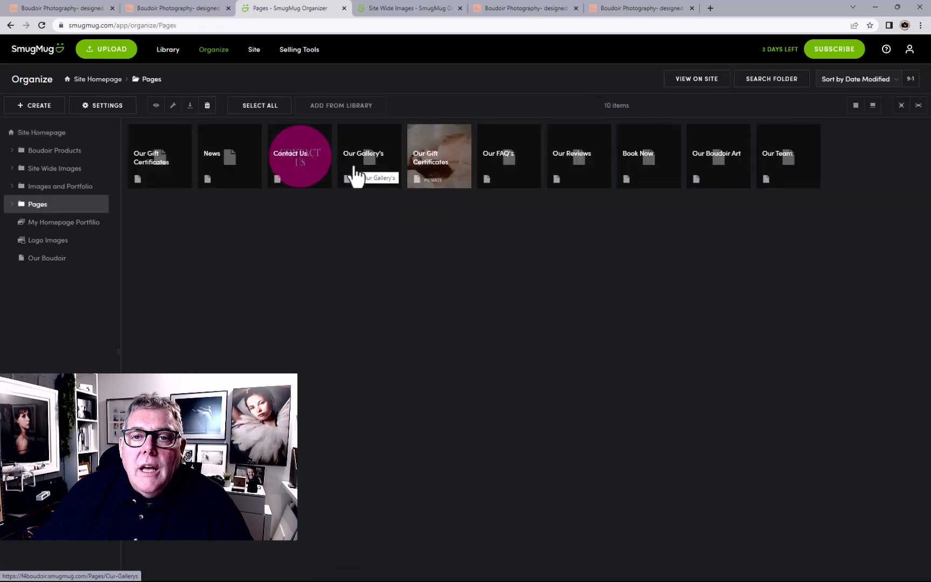
click(429, 177)
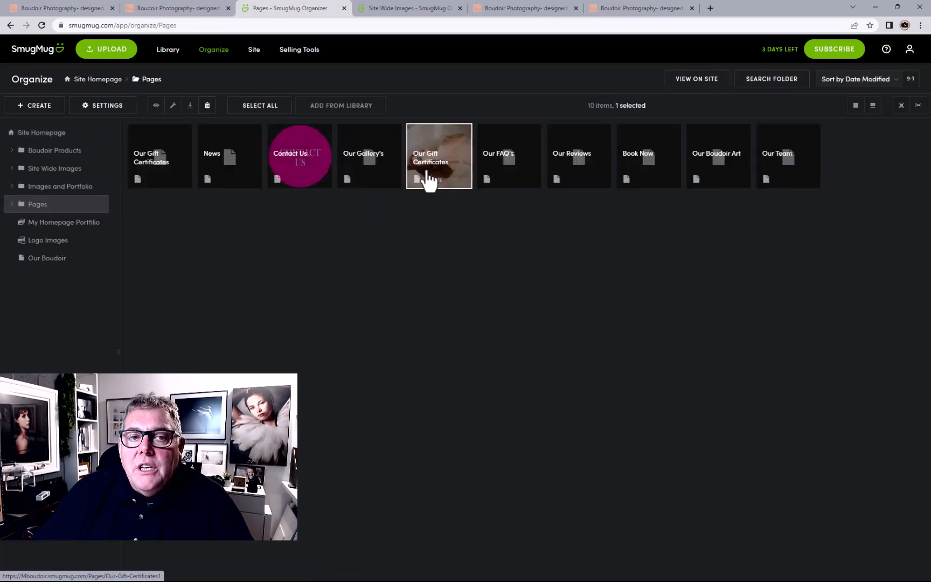
click(113, 107)
drag(516, 195, 421, 194)
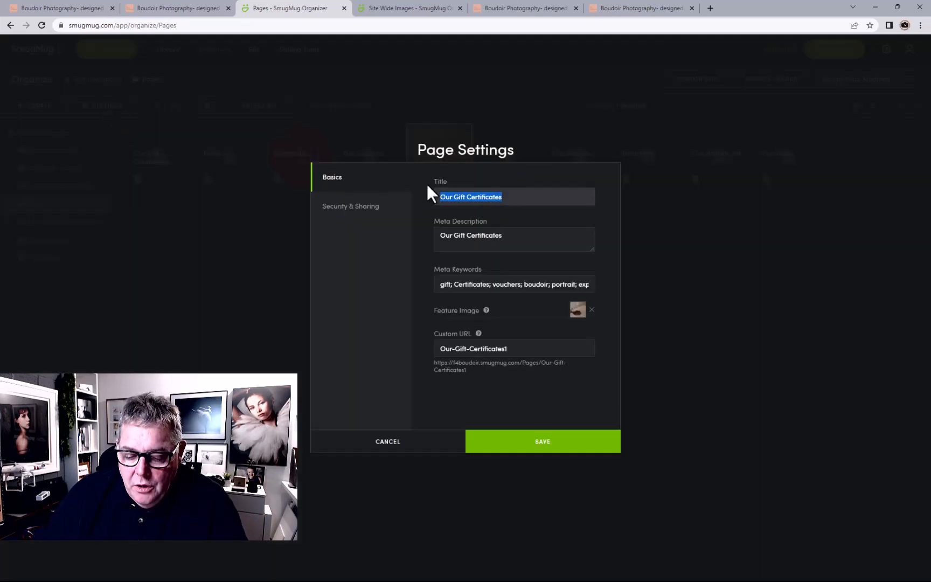
text(Dummy Pa)
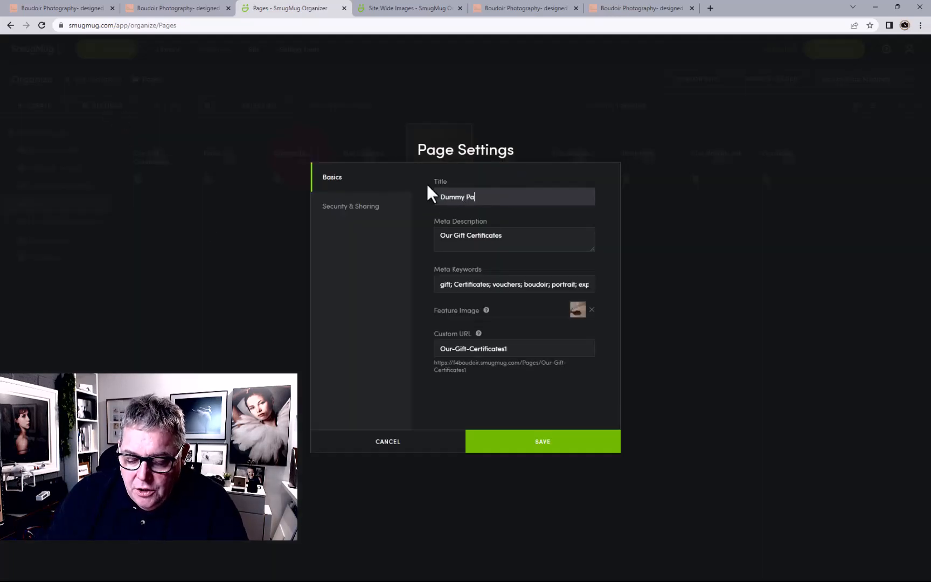
text(ge What )
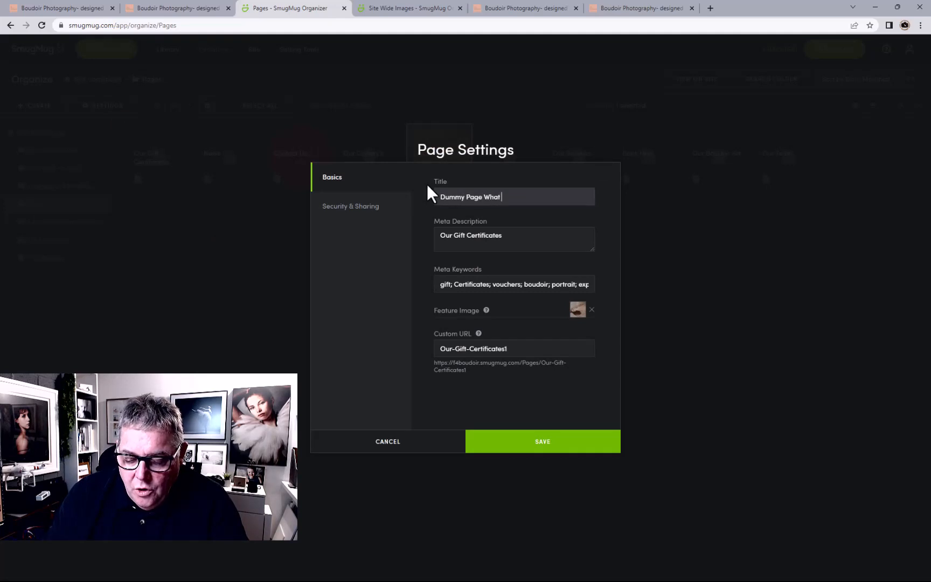
text(on it)
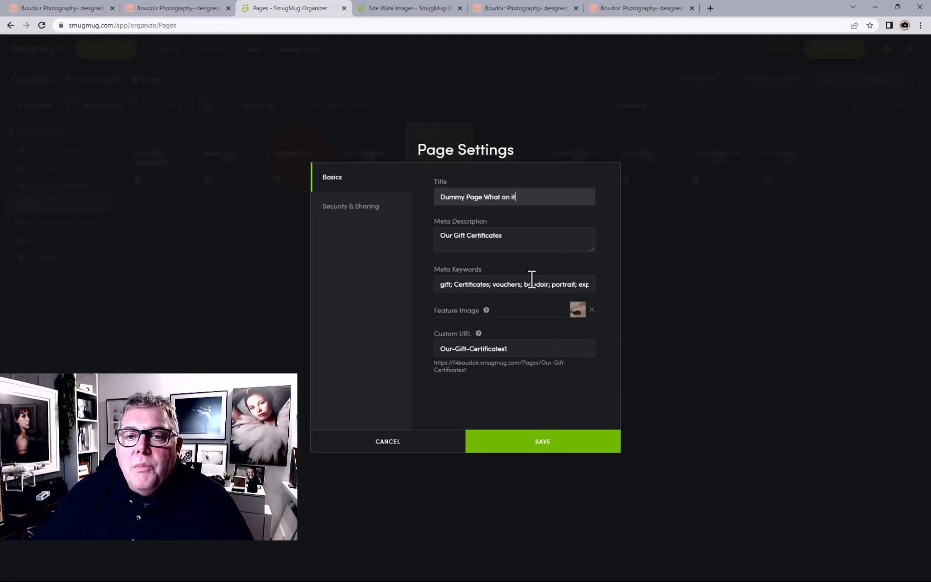
- Set the page's custom URL to DP1 and save the page settings
drag(526, 348, 431, 329)
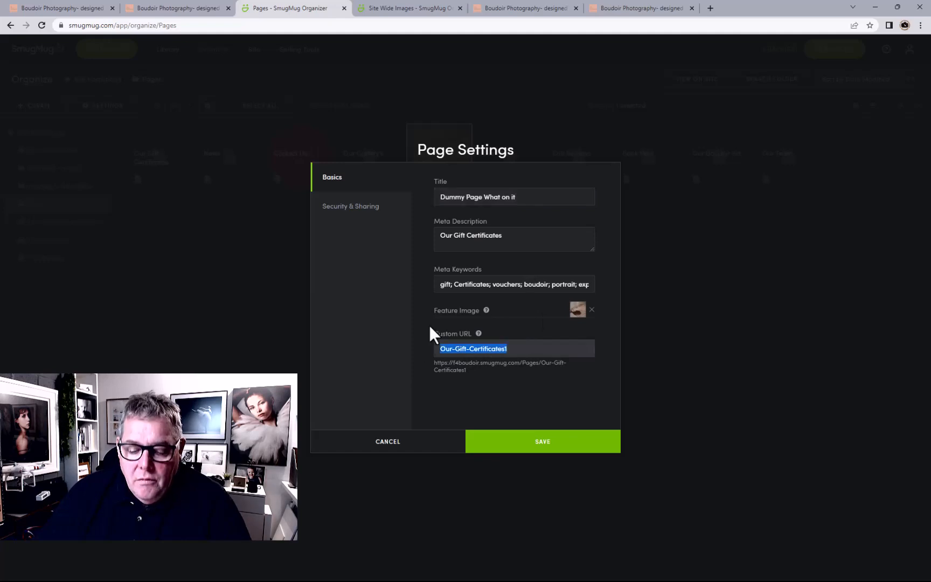
text(DP1)
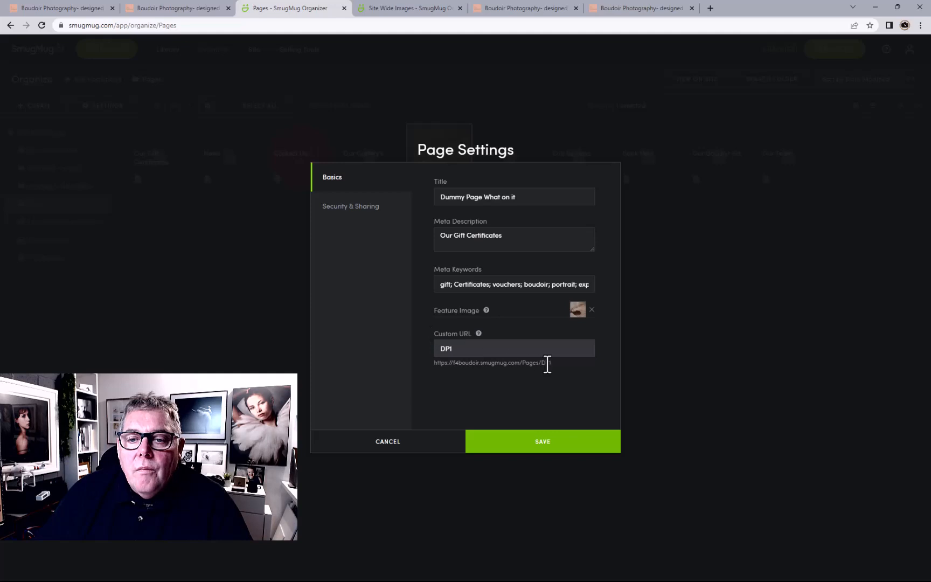
drag(566, 367, 446, 365)
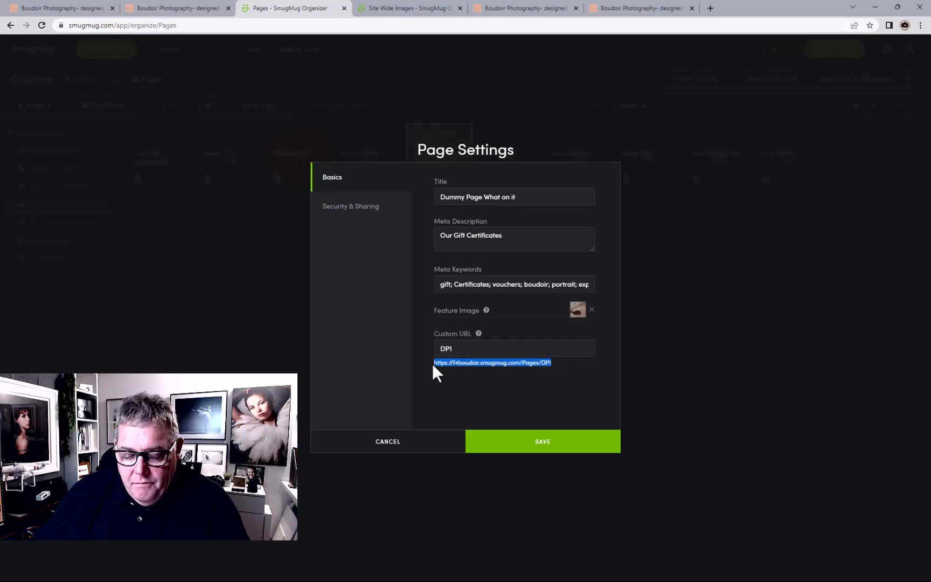
click(519, 443)
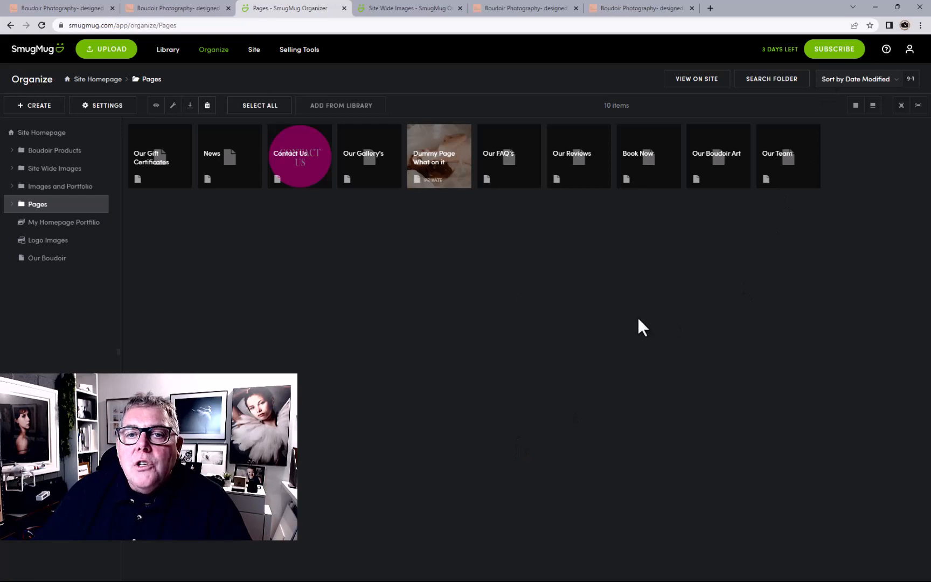
- View the Dummy Page, try the first photo of the Multiple Photos selected block, and return to the page
double_click(433, 183)
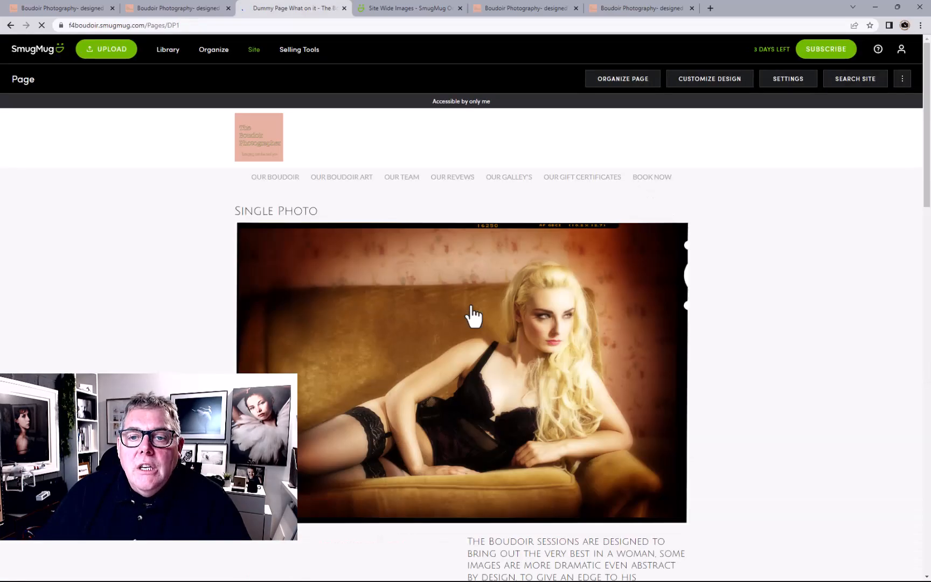
scroll(518, 345, down, 5)
scroll(539, 332, down, 8)
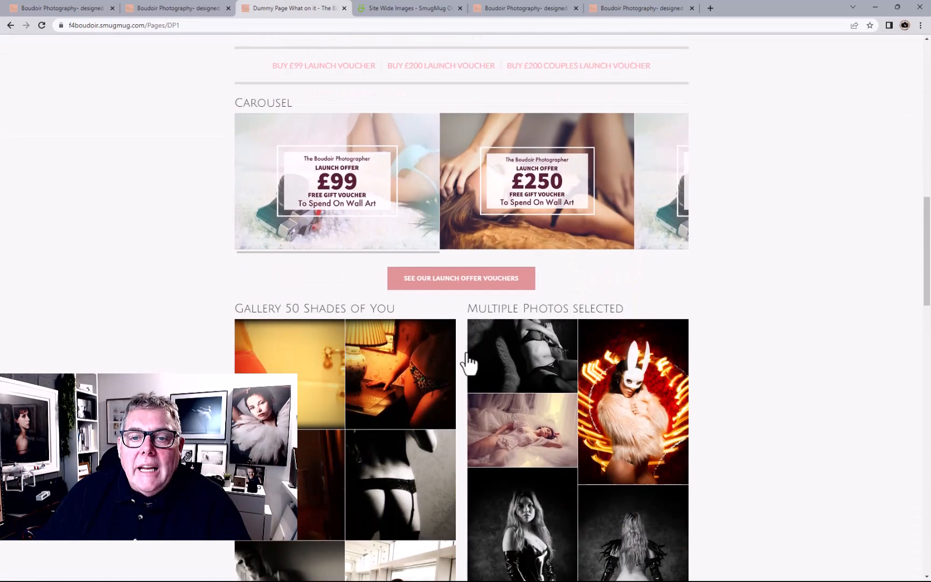
click(542, 376)
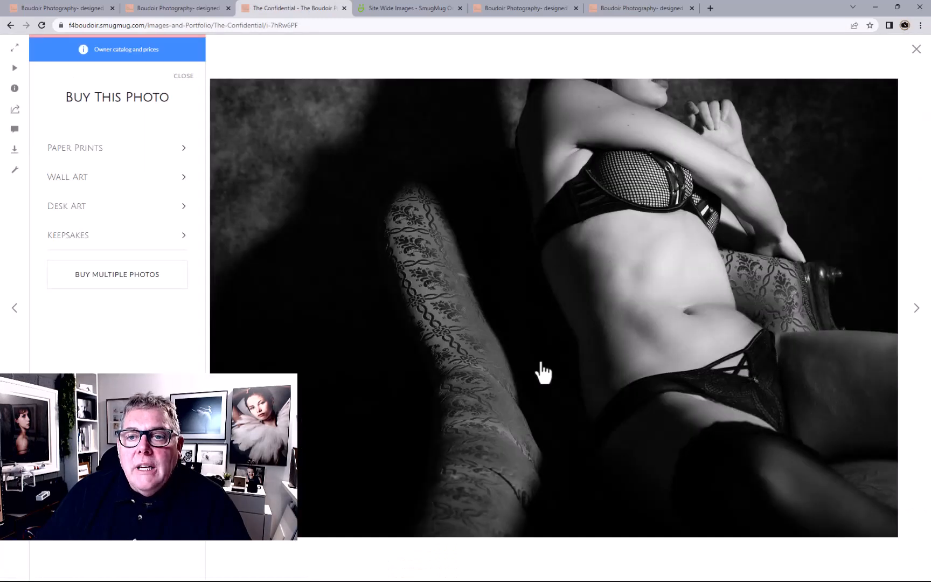
click(916, 49)
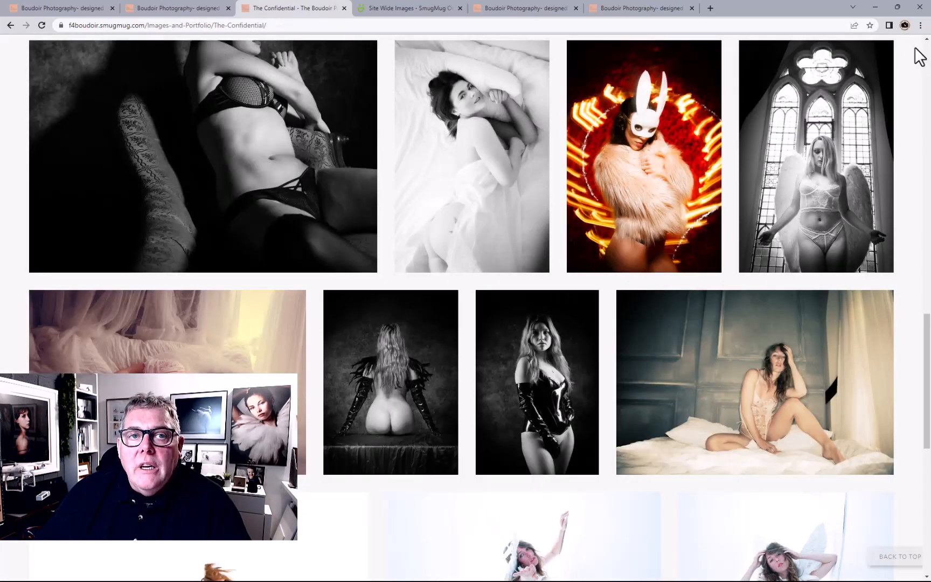
click(10, 25)
click(10, 26)
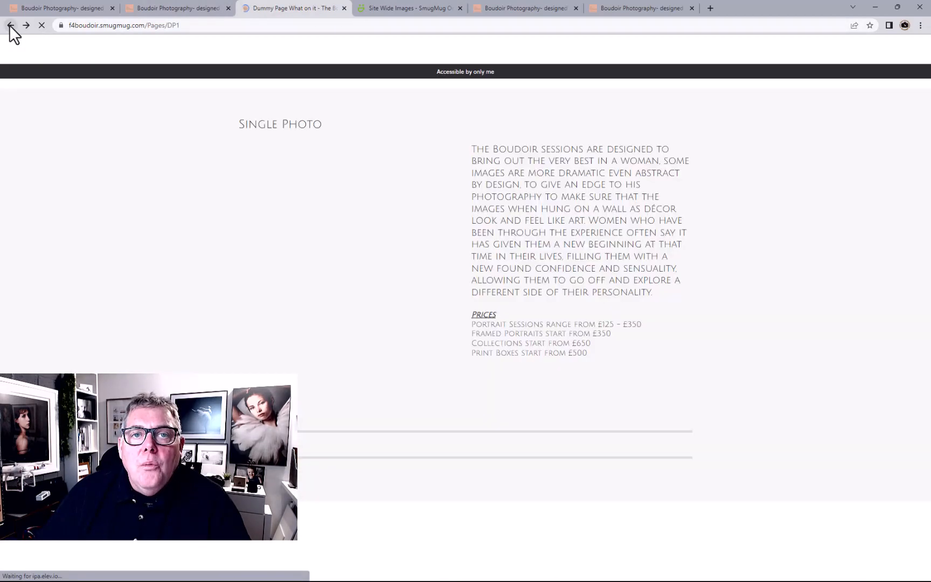
- Customize the page design so that photos in the Gallery 50 Shades of You block open in a lightbox
scroll(888, 205, up, 10)
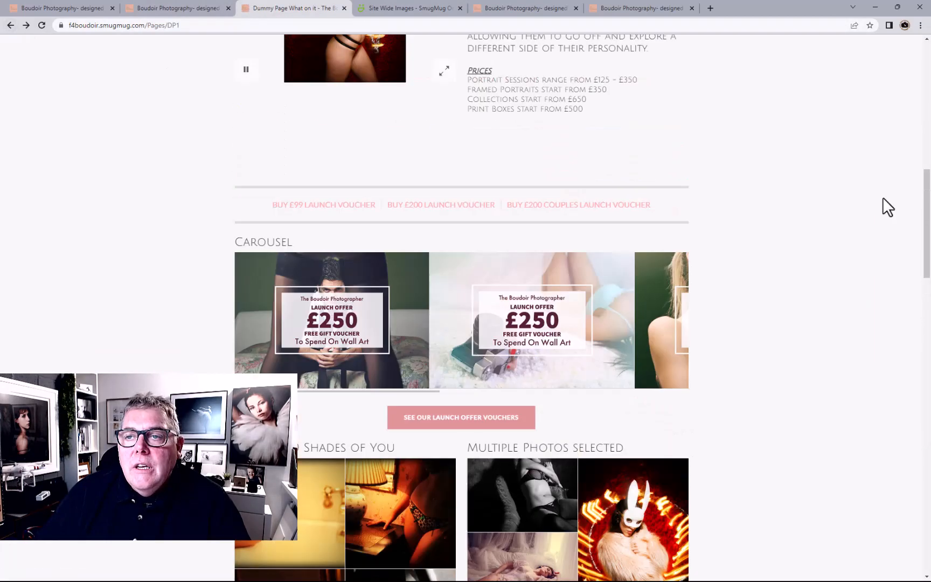
scroll(884, 195, up, 3)
click(700, 81)
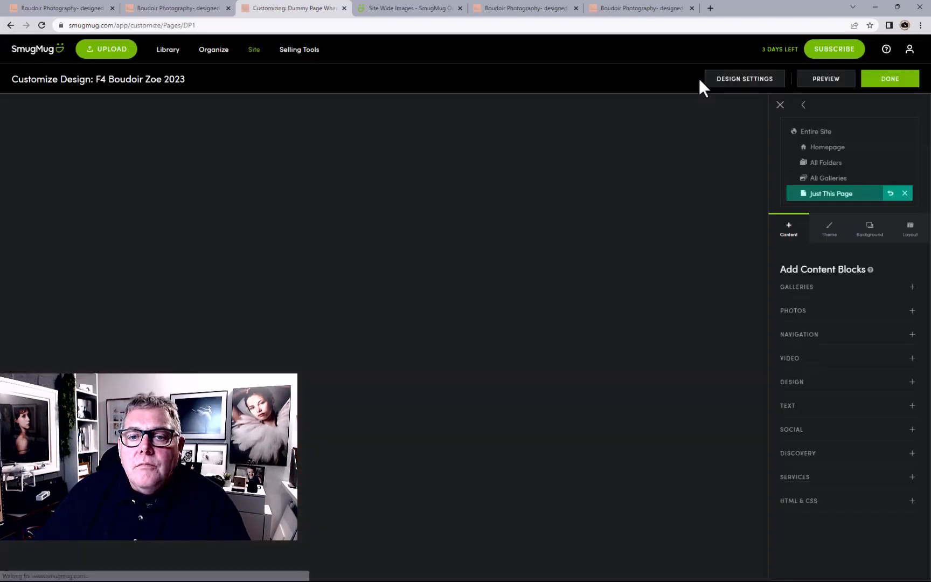
scroll(489, 358, down, 15)
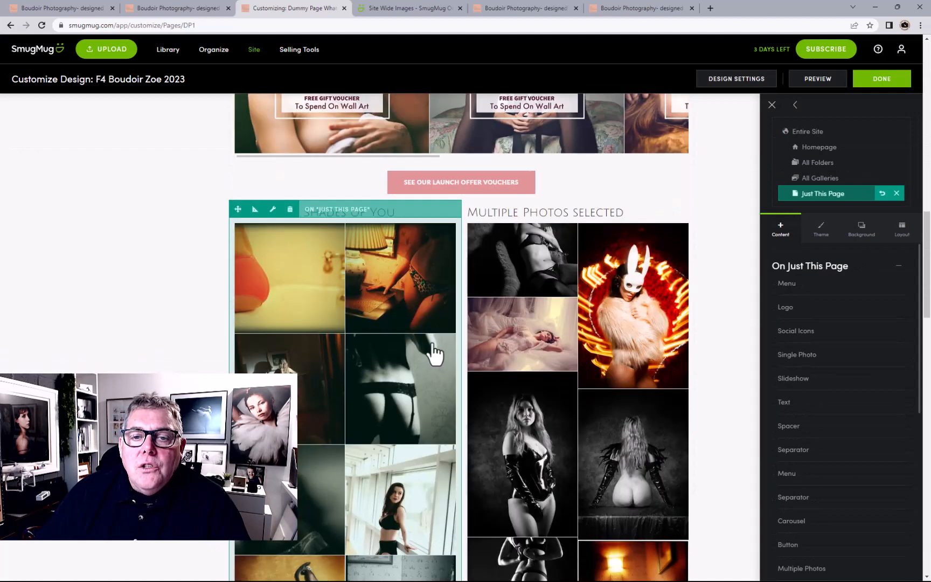
click(297, 264)
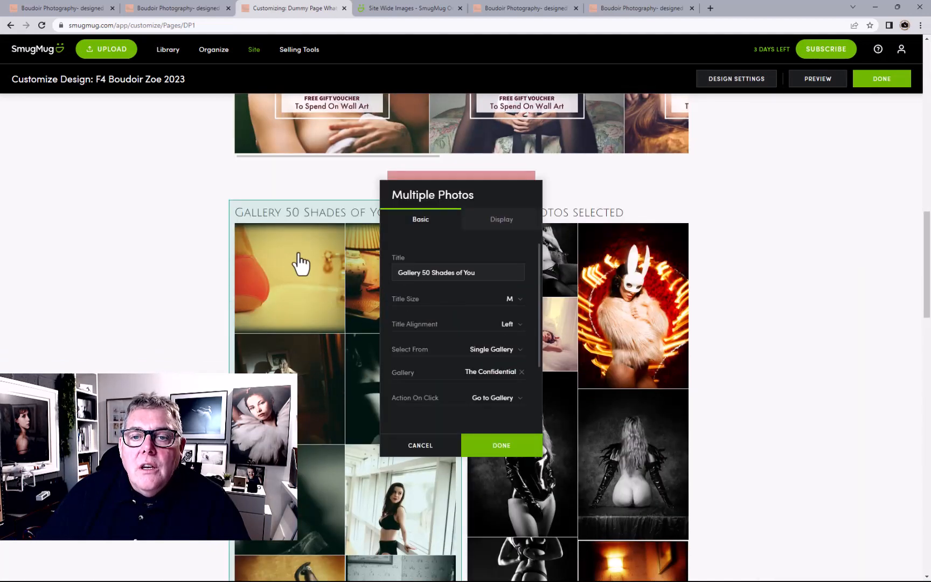
scroll(497, 360, down, 2)
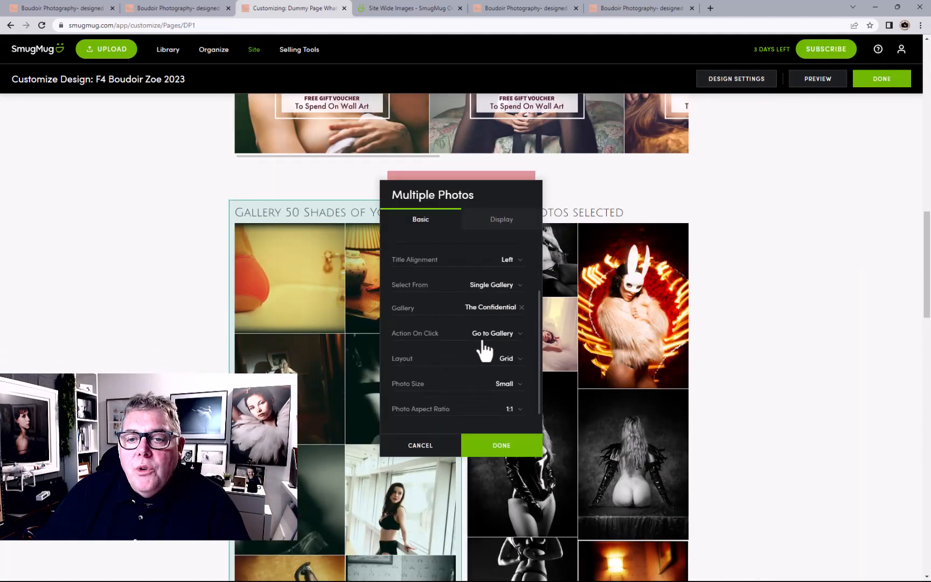
click(493, 335)
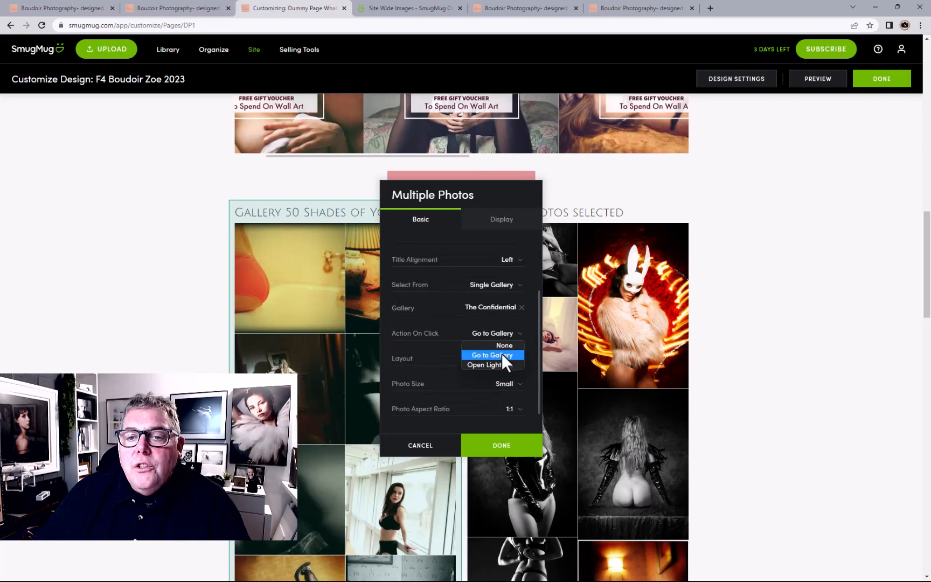
click(494, 364)
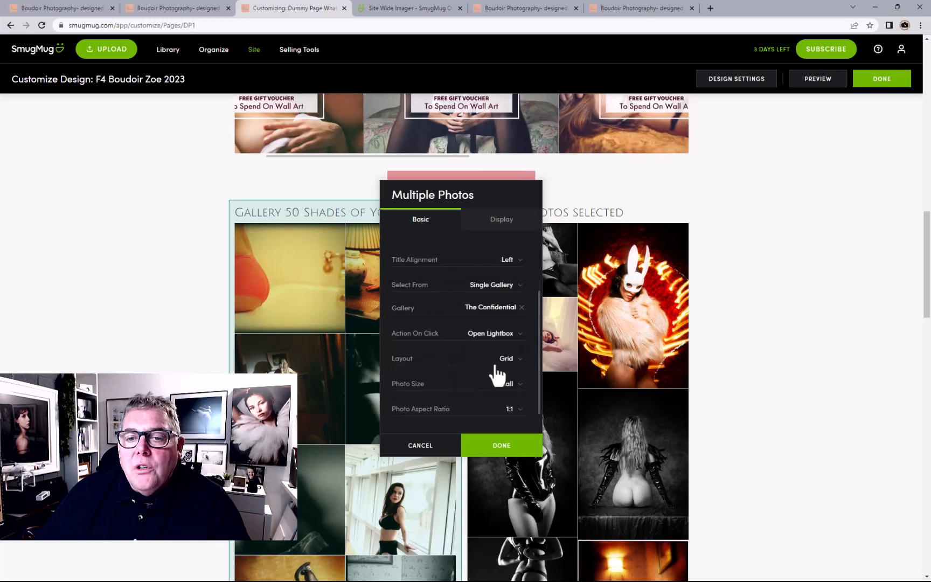
click(501, 446)
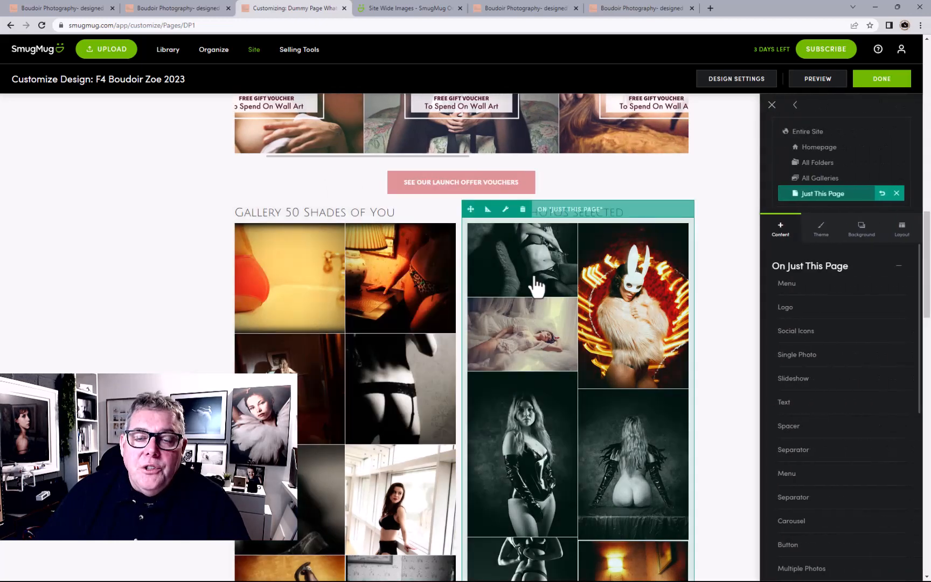
- Set the Multiple Photos selected block's click action to Open Lightbox and publish the design changes
double_click(535, 286)
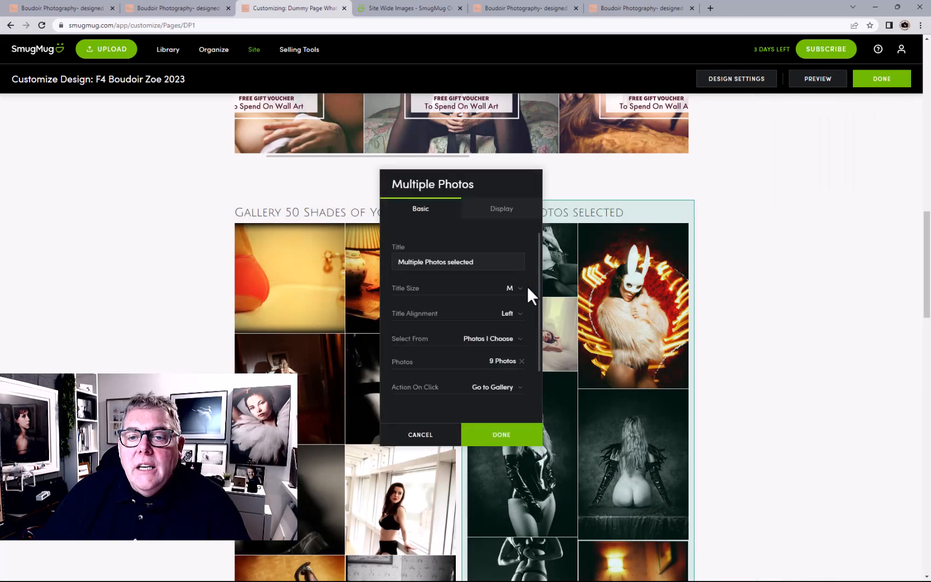
scroll(501, 332, down, 1)
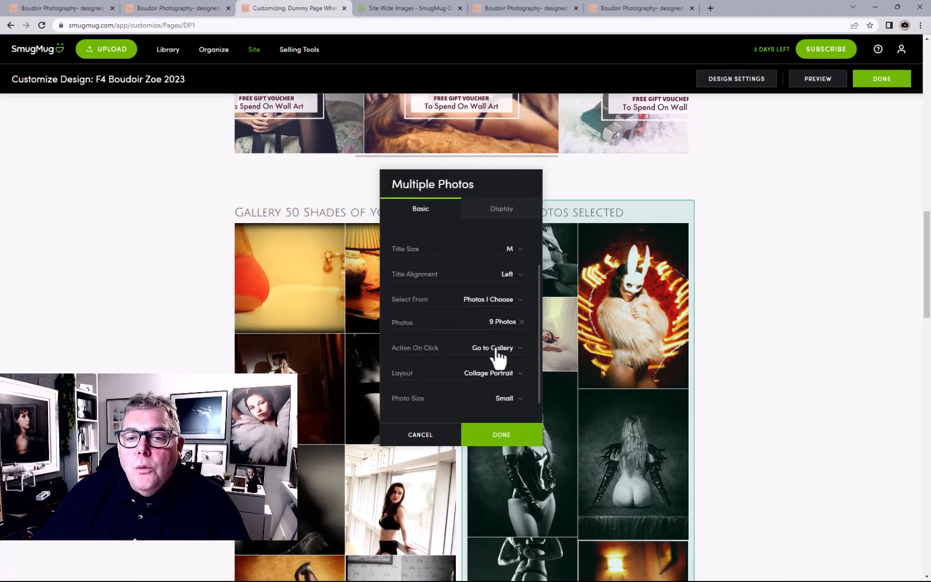
click(495, 349)
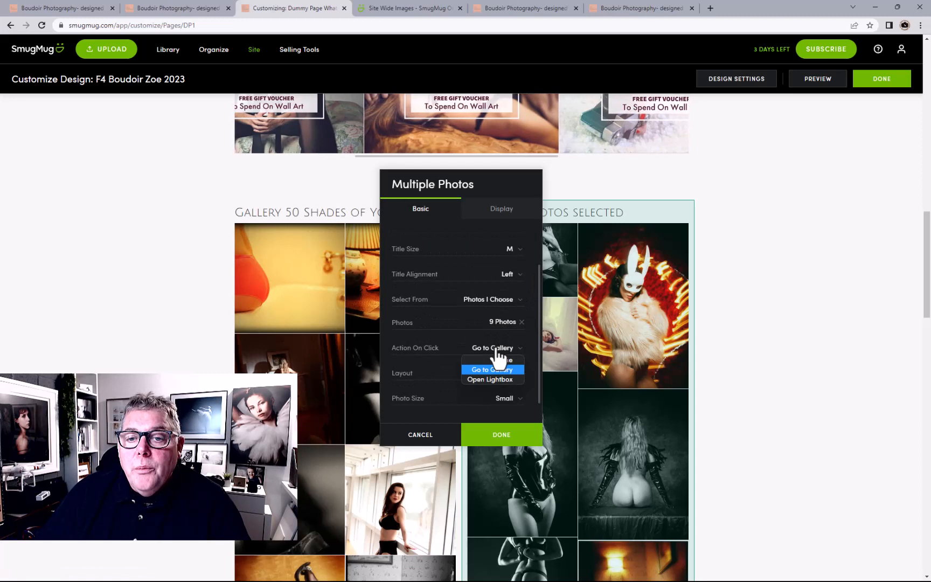
click(488, 379)
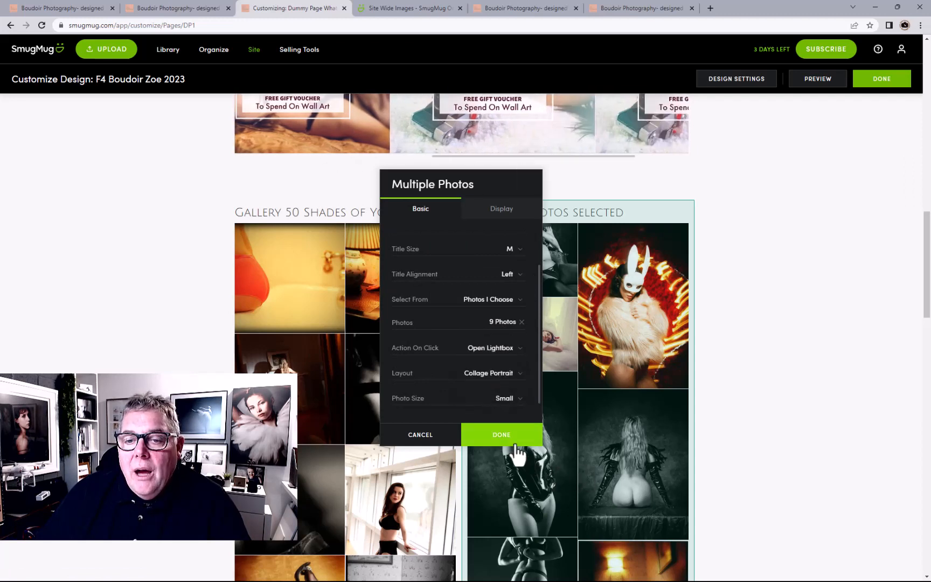
click(505, 437)
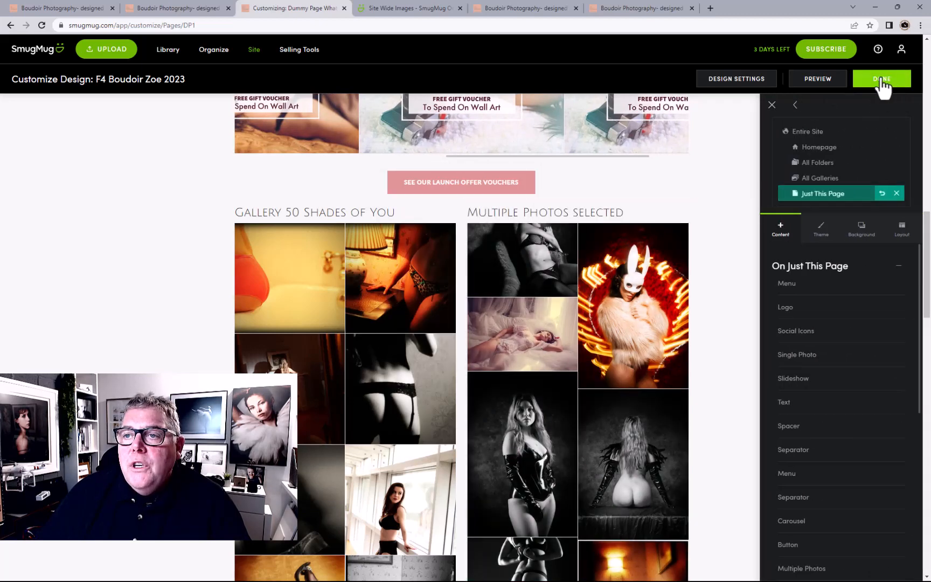
click(882, 79)
click(465, 276)
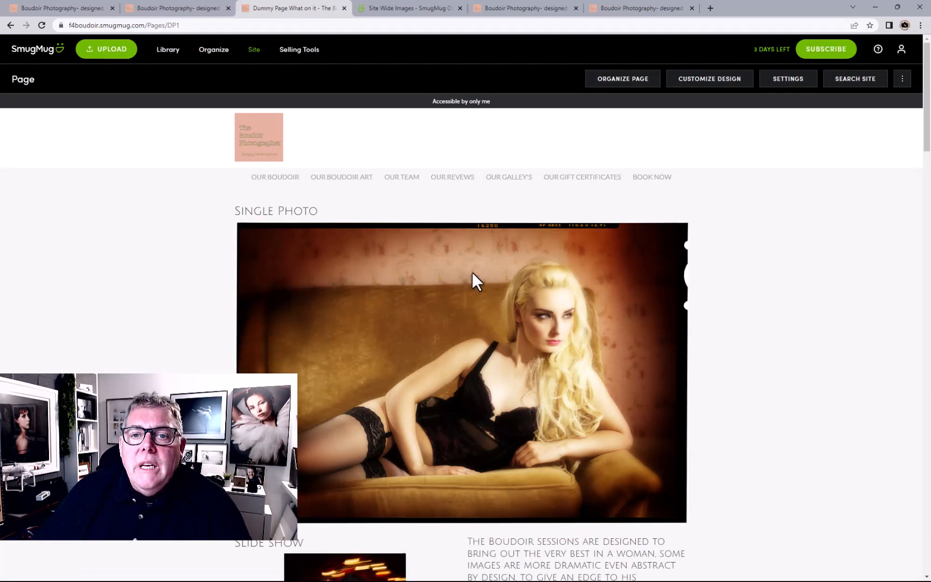
- Check the first photo of the Gallery 50 Shades of You block in the lightbox, then close it
scroll(473, 271, down, 15)
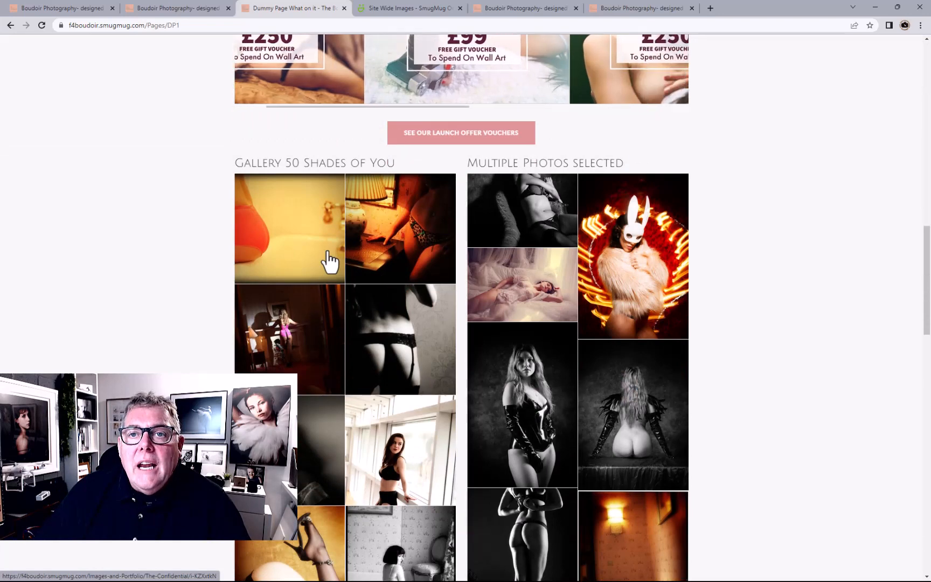
click(328, 253)
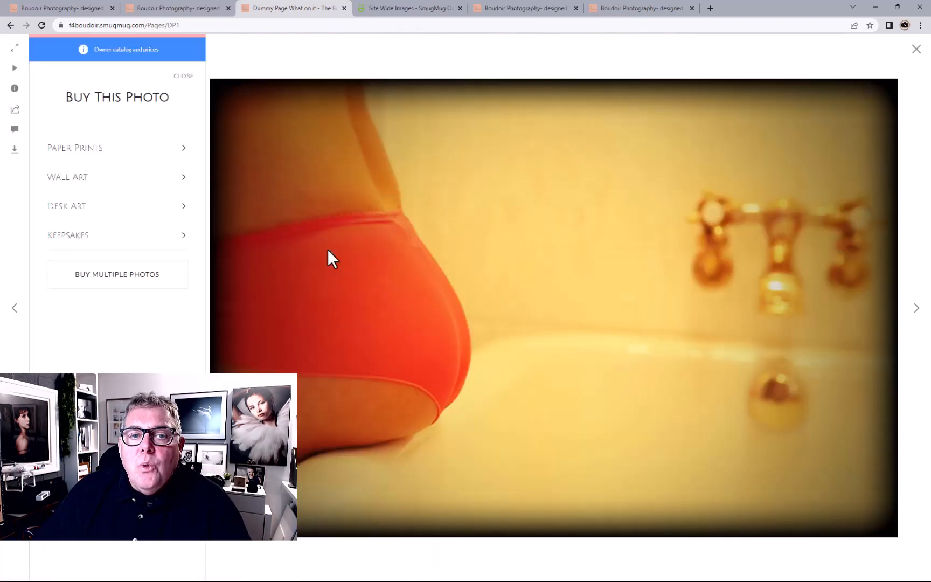
click(915, 50)
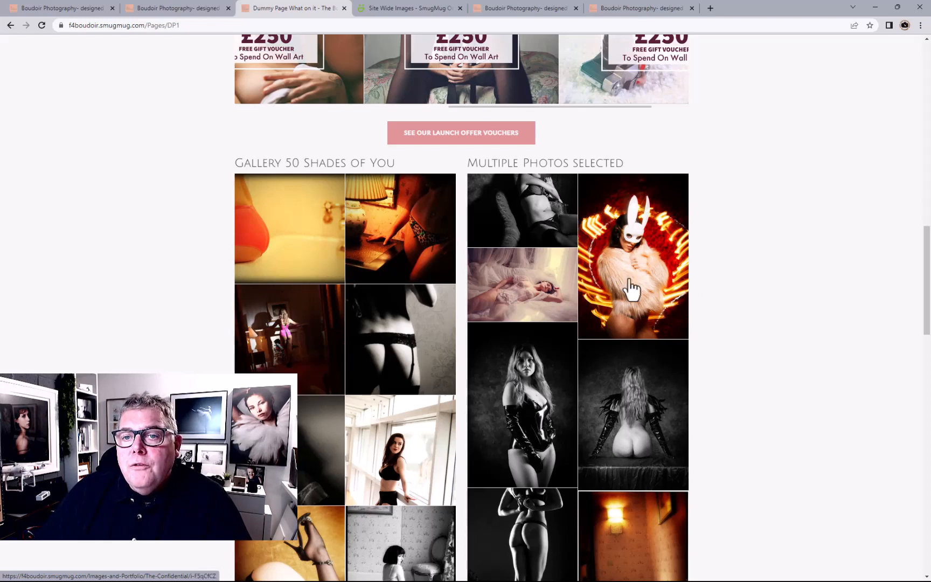
- Log out of the SmugMug account from the Dummy Page
scroll(781, 153, up, 20)
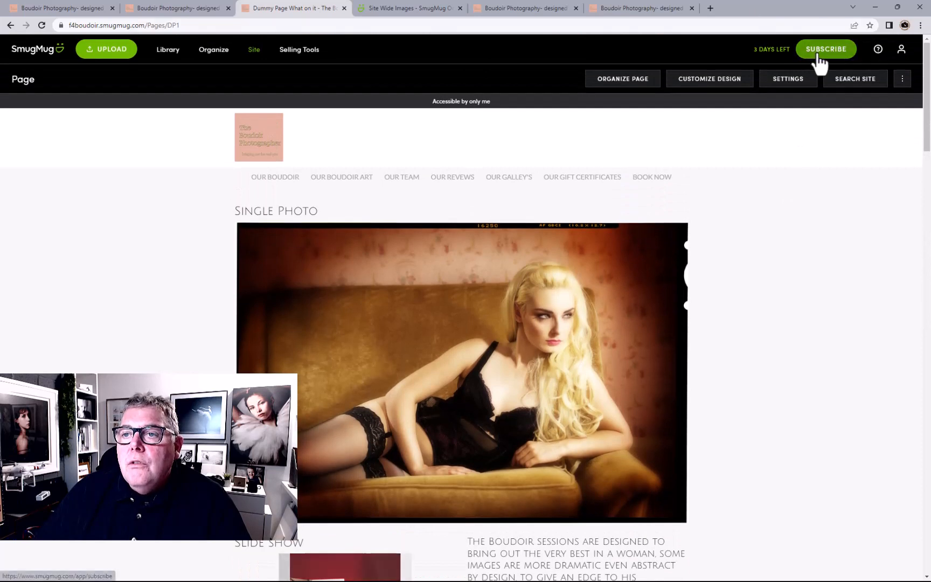
click(902, 52)
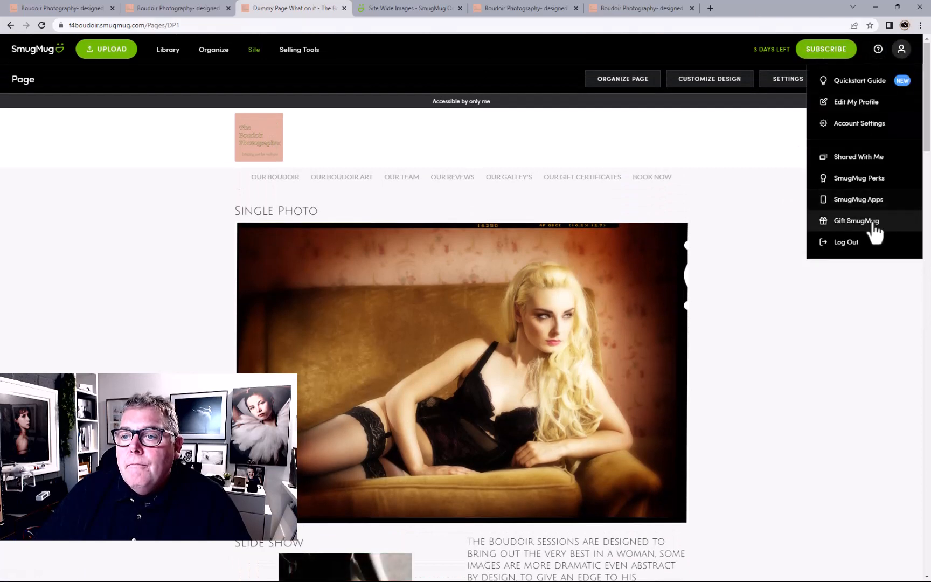
click(846, 244)
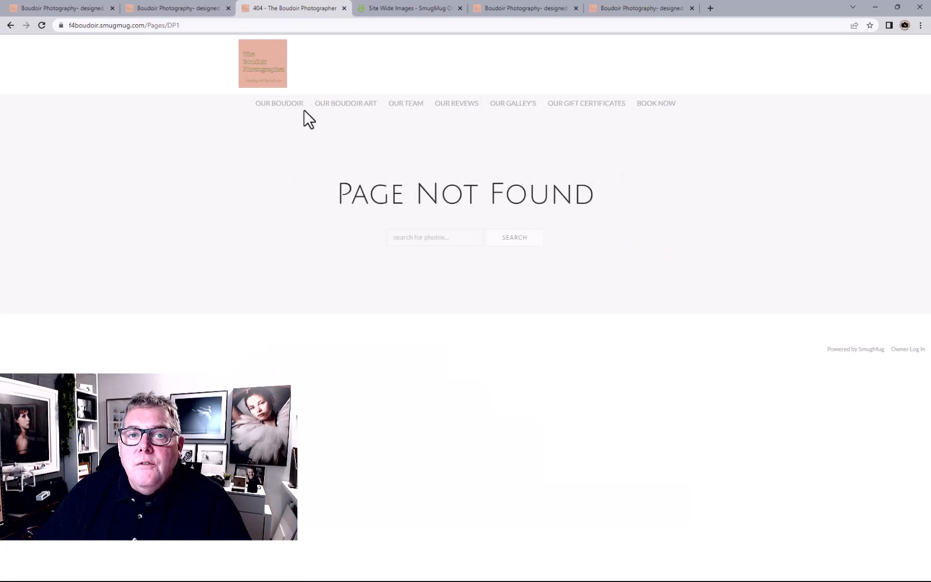
- Open the site homepage and the address f4boudoir.smugmug.com/Pages/DP1 as a logged-out visitor, then log back in to the account
click(271, 83)
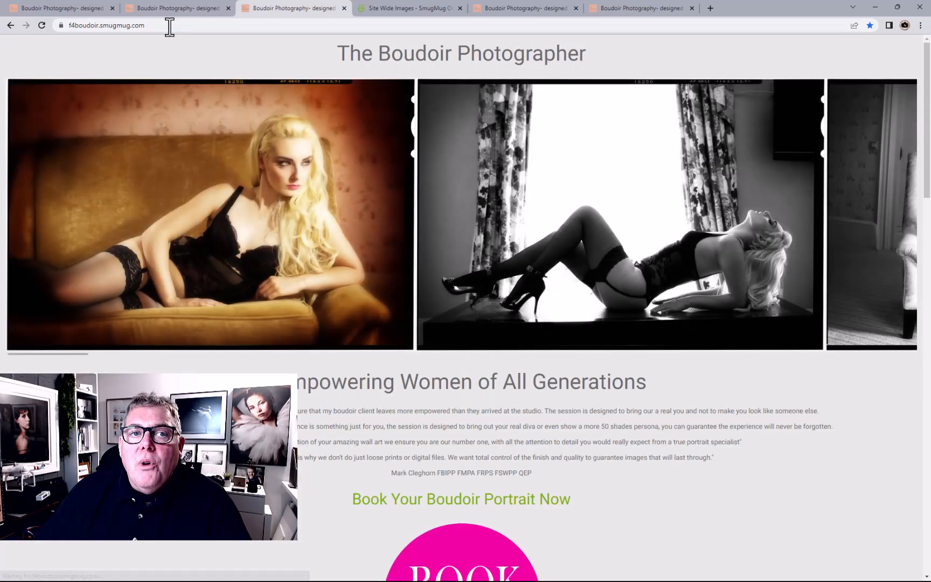
click(170, 27)
text(https://f4boudoir.smugmug.com/Pages/DP1)
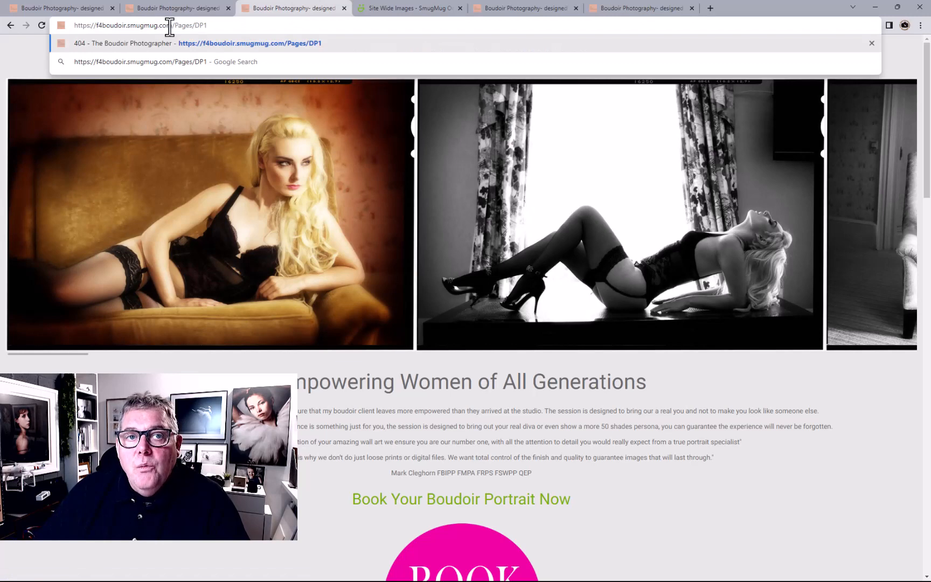
key(Return)
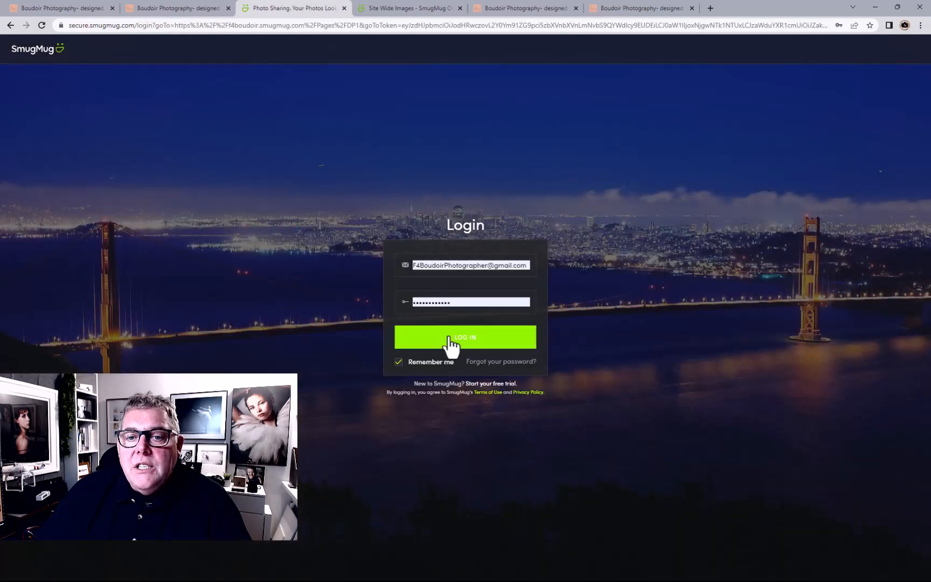
click(449, 336)
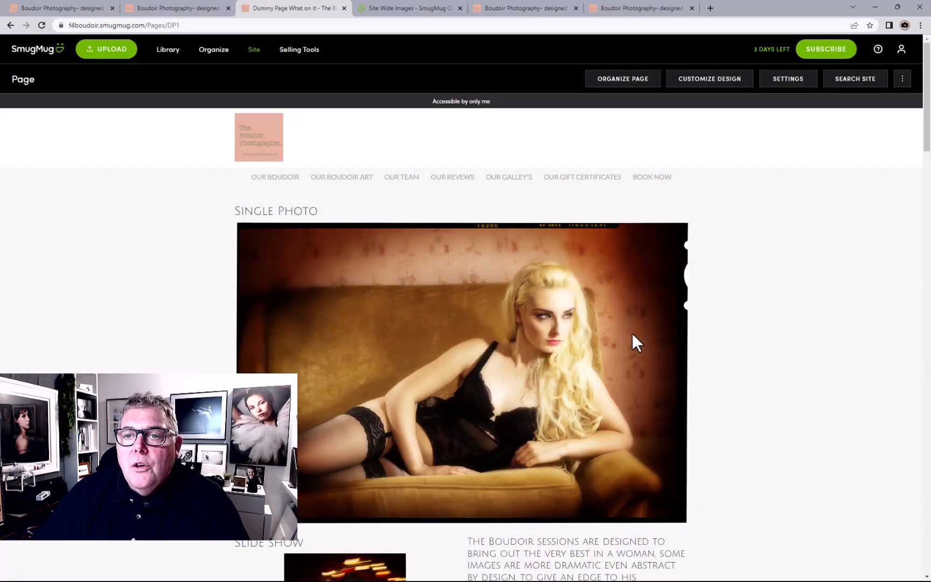
- Set the Dummy Page's visibility to Public (Anyone) in its security and sharing settings and save
click(788, 80)
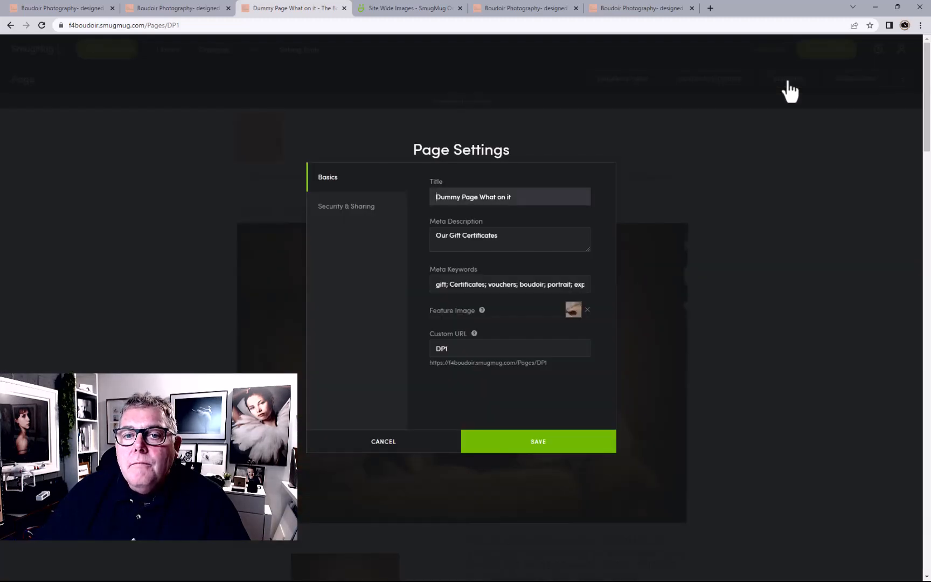
click(334, 206)
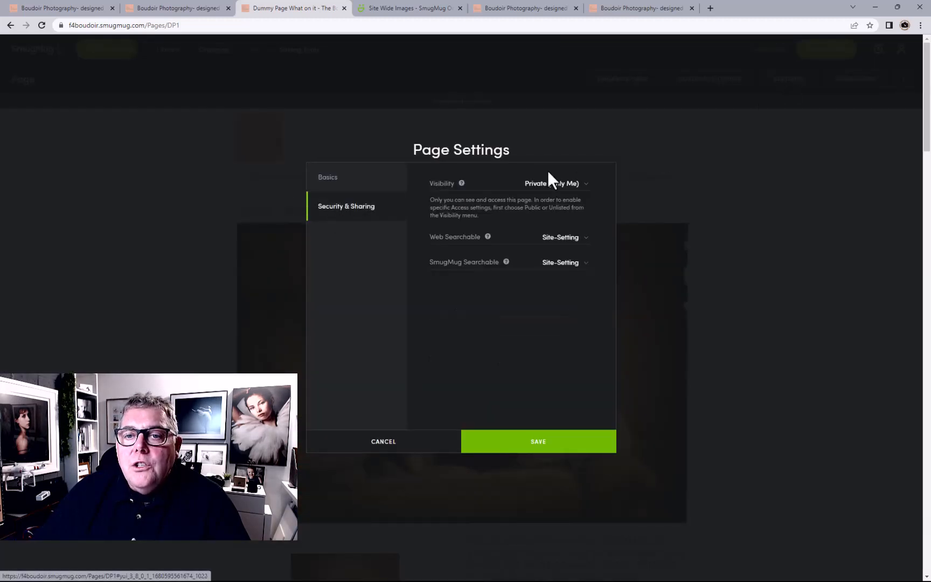
click(558, 183)
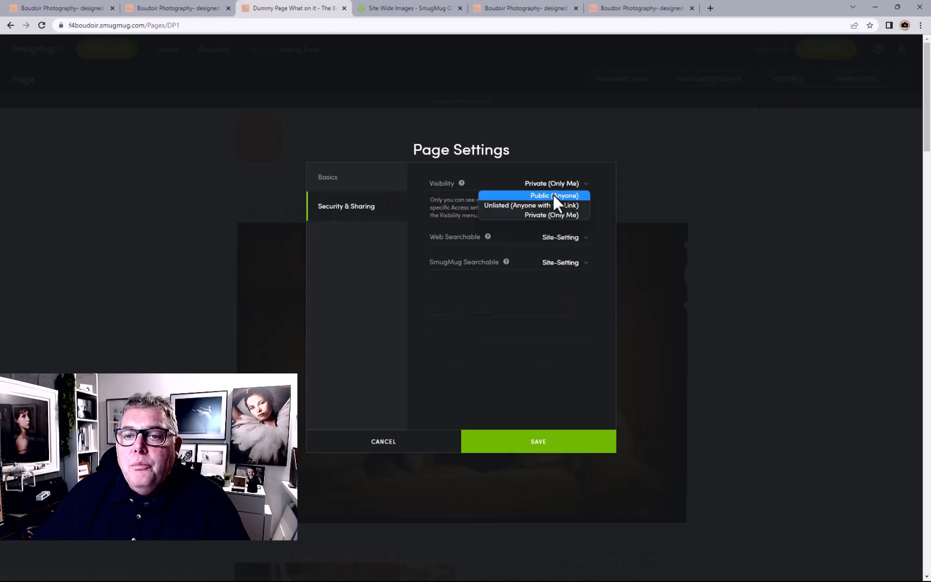
click(555, 196)
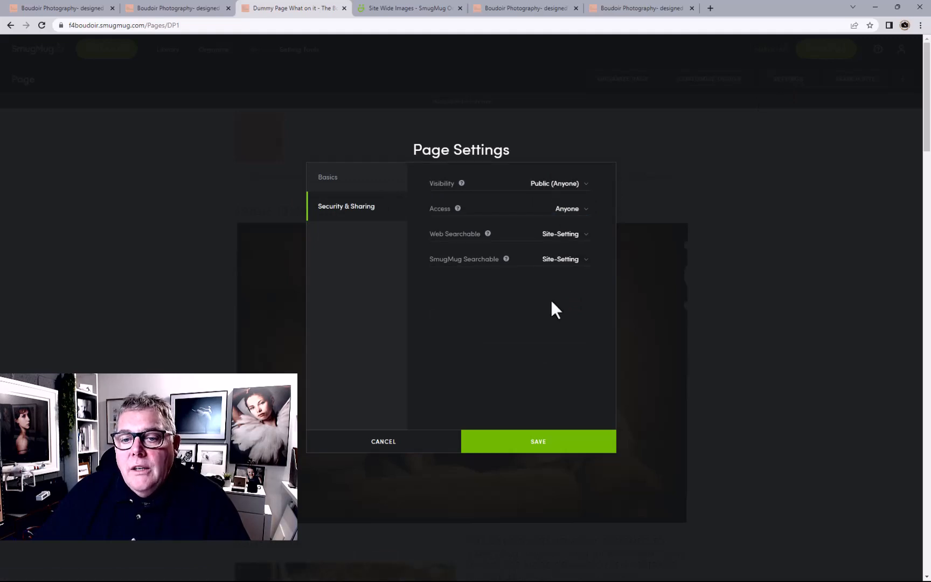
click(541, 447)
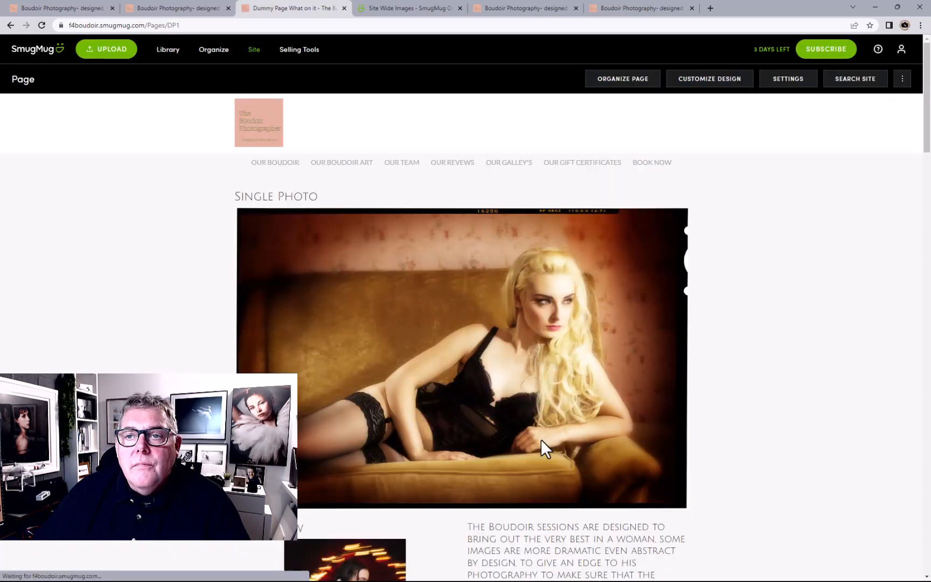
- Copy the Dummy Page's web address and log out of the SmugMug account
click(208, 25)
key(ctrl+c)
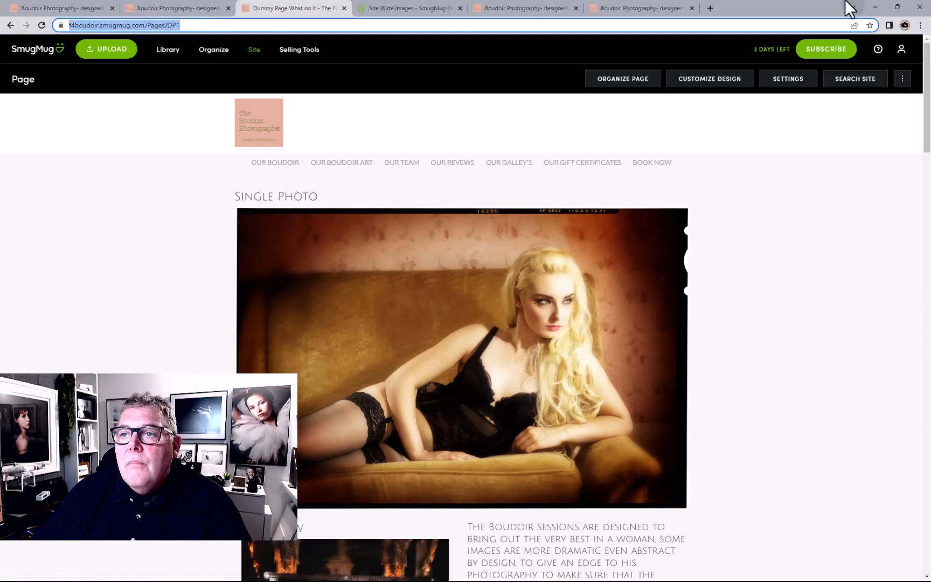
click(902, 50)
click(857, 242)
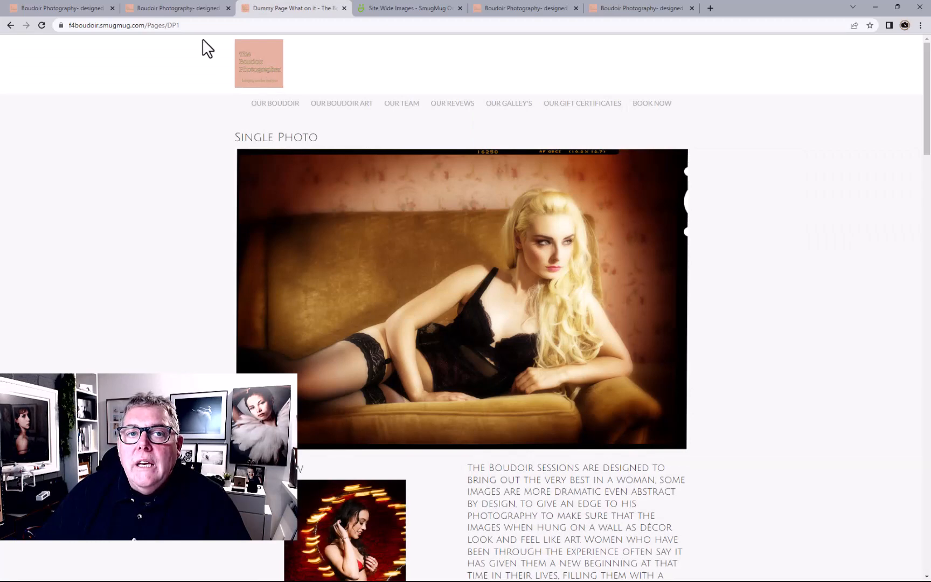
- As a visitor, look through the site homepage and open the Our Gift Certificates page to review its launch offers
click(255, 67)
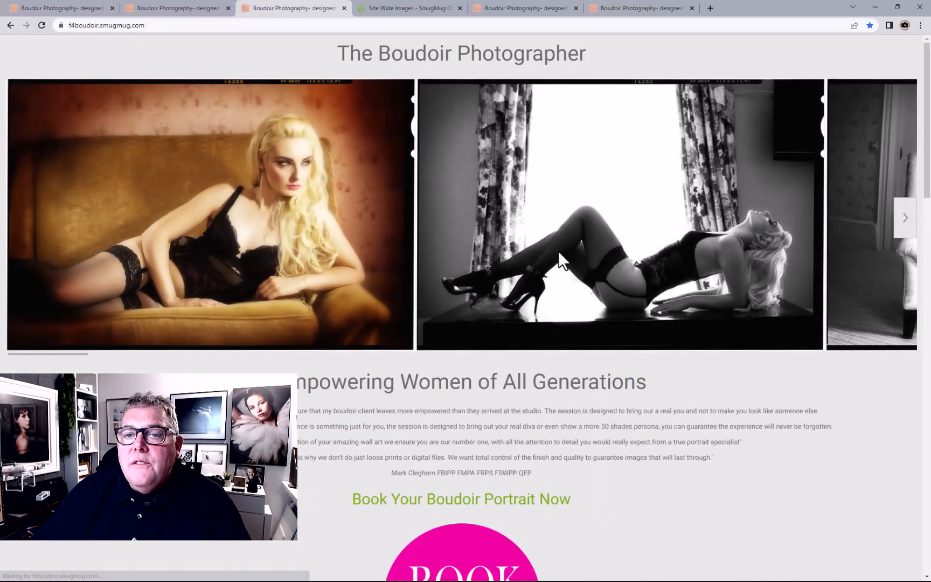
scroll(545, 345, down, 10)
click(490, 285)
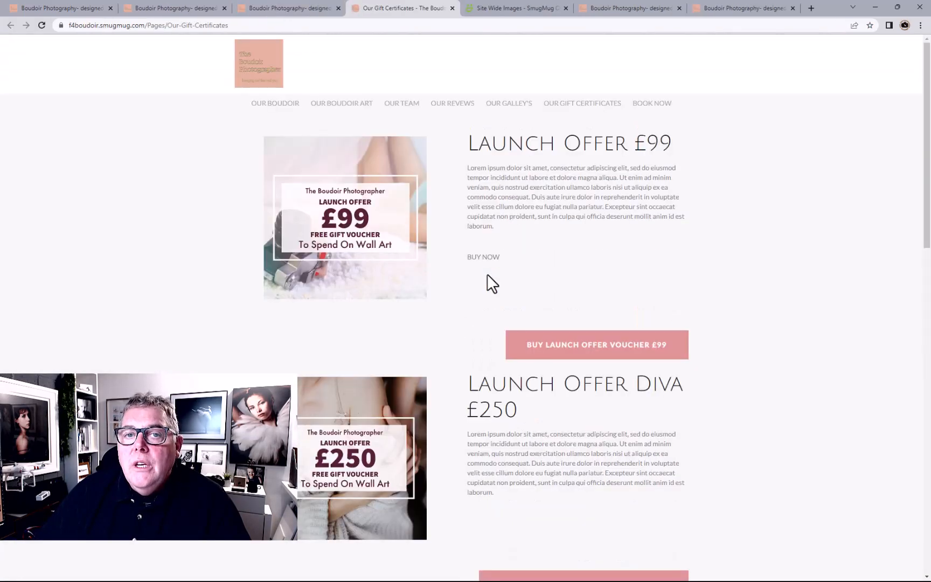
scroll(488, 275, down, 7)
scroll(488, 275, up, 8)
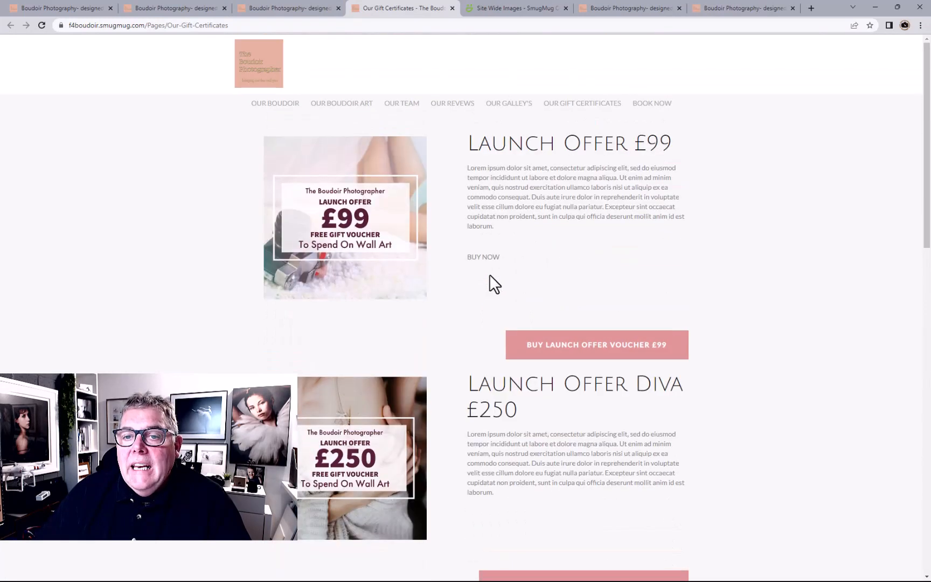
click(615, 358)
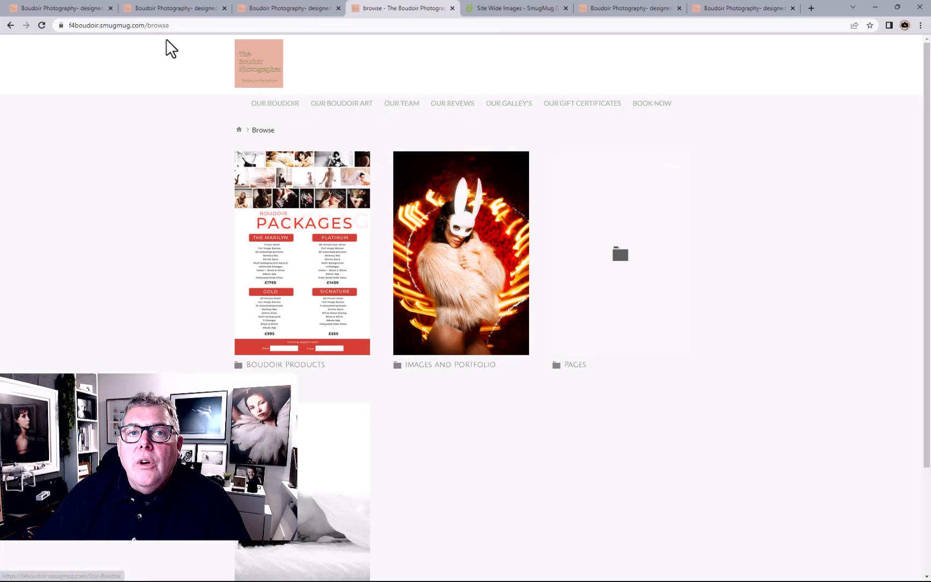
- Load the copied Dummy Page address, f4boudoir.smugmug.com/Pages/DP1, in place of the Browse page
click(183, 28)
triple_click(183, 28)
key(ctrl+v)
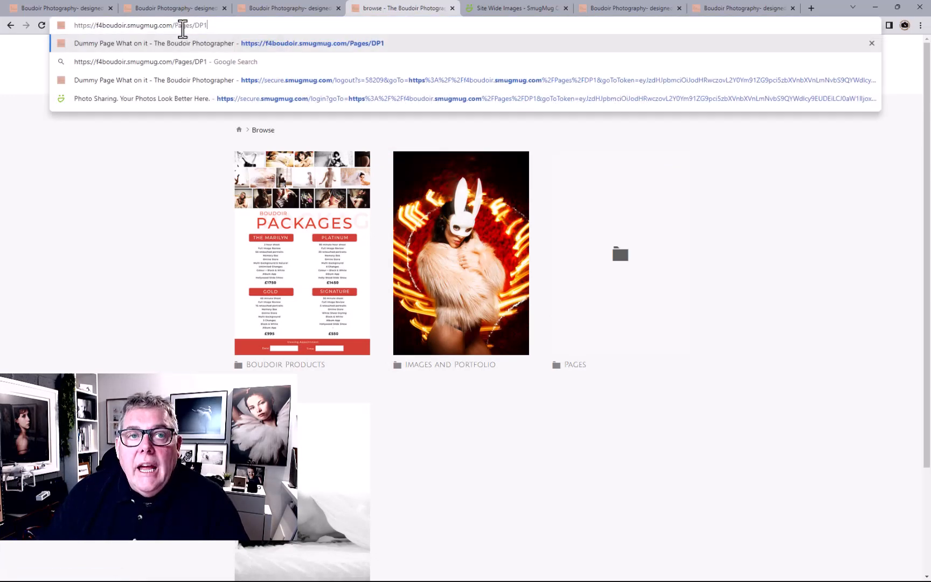
key(Return)
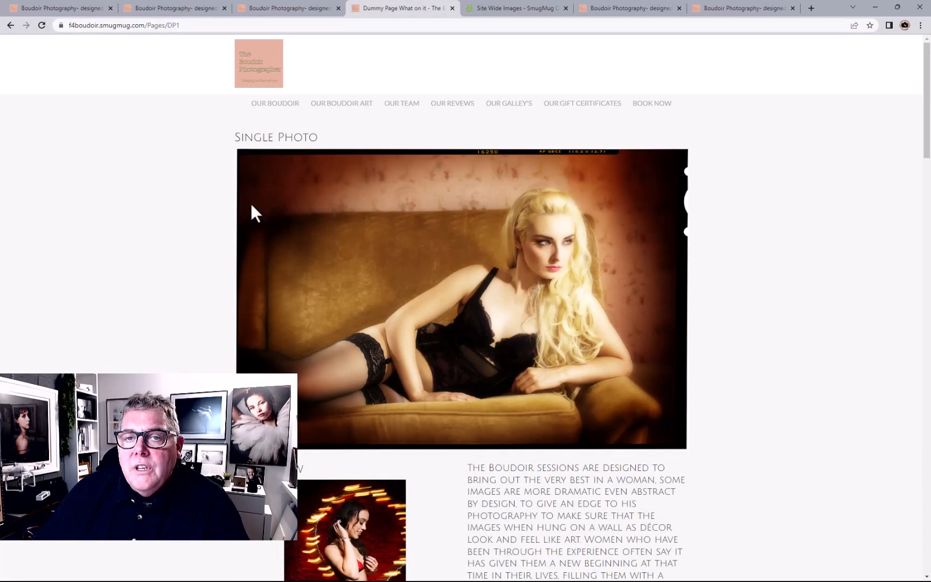
- Review the public Dummy Page and check the first Gallery 50 Shades of You photo in the lightbox, closing it again
scroll(497, 214, down, 12)
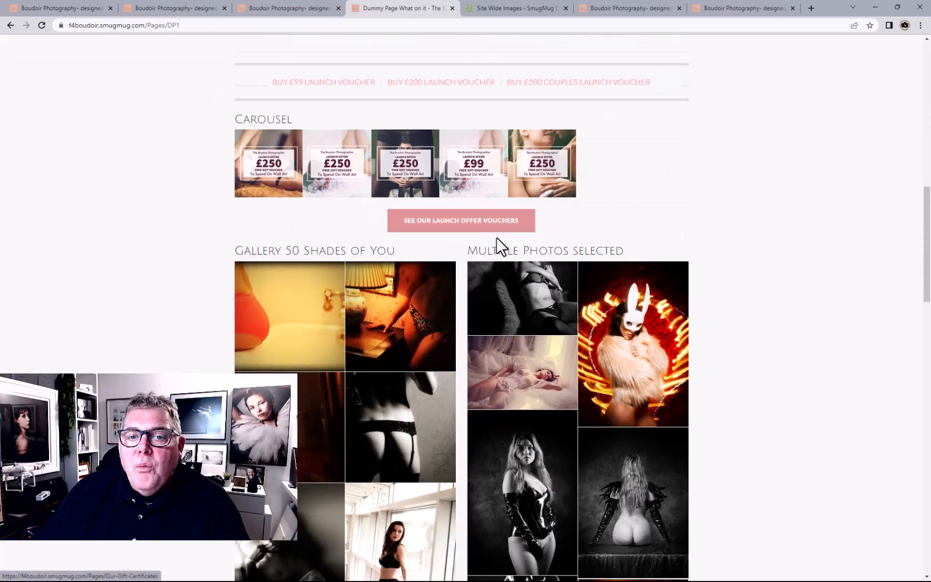
scroll(496, 237, down, 2)
click(297, 235)
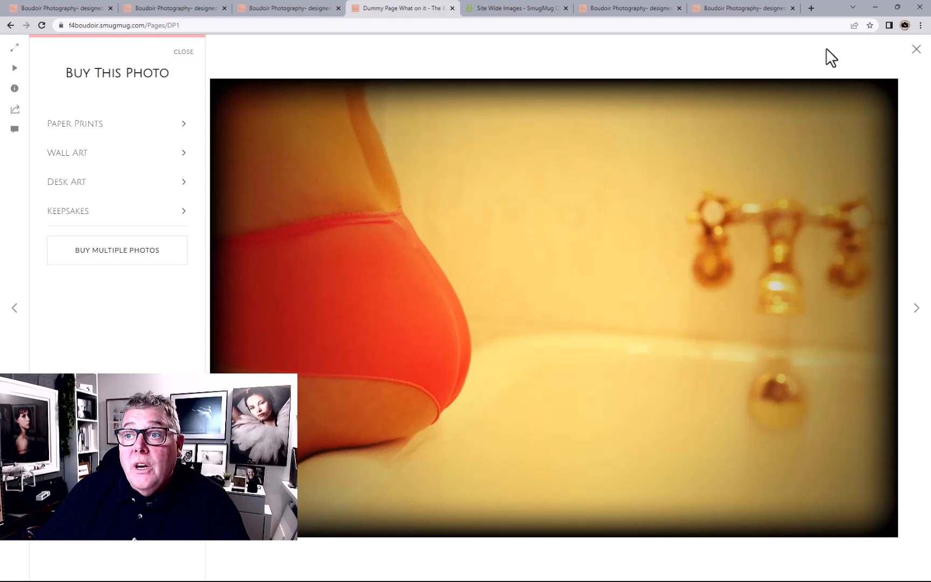
click(915, 50)
scroll(851, 233, up, 10)
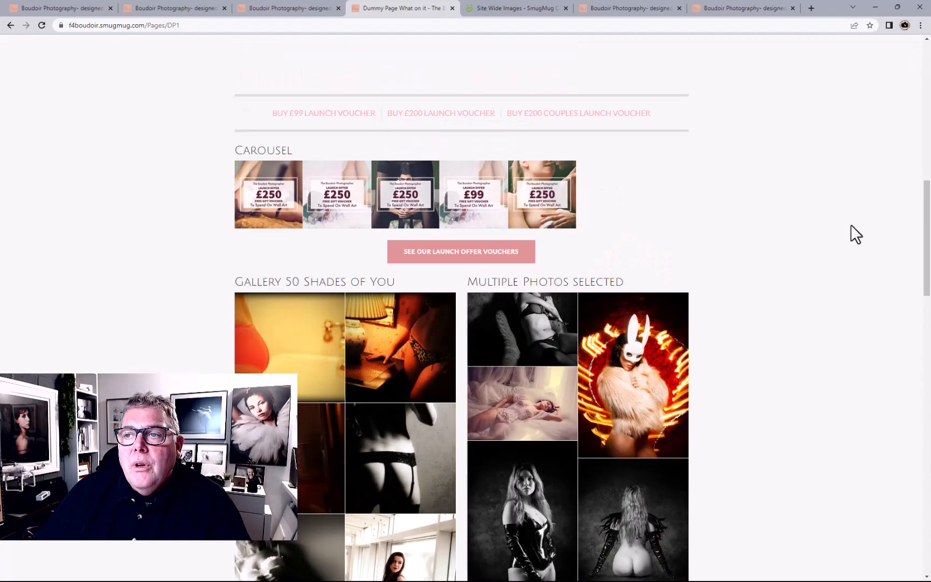
scroll(856, 214, down, 15)
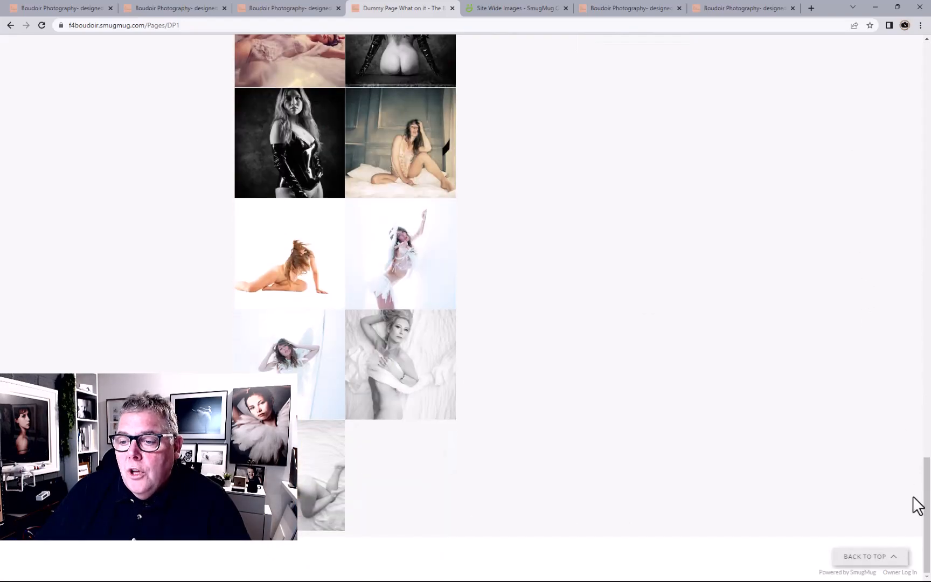
- Log back in as the site owner and reload the site homepage in its own browser tab
click(913, 575)
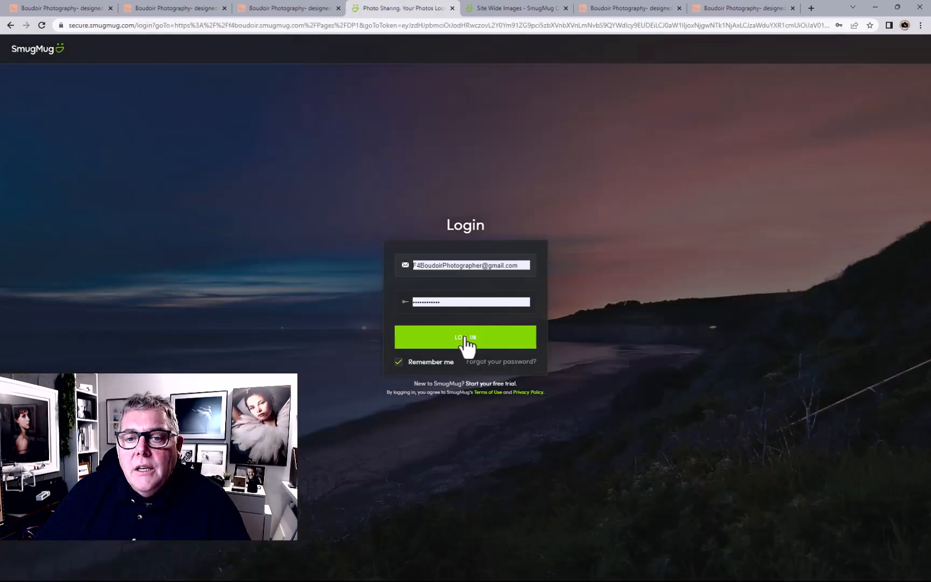
click(465, 337)
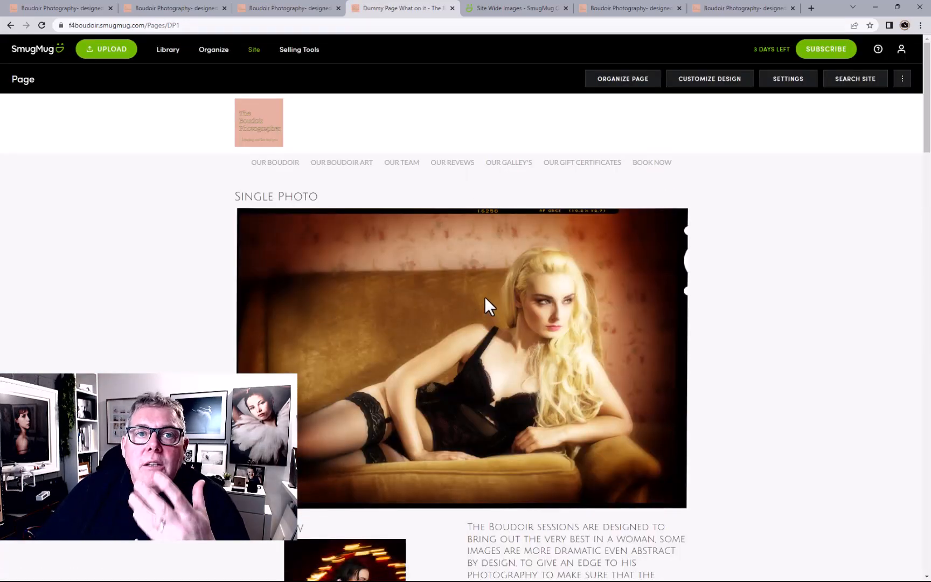
click(305, 8)
scroll(281, 140, up, 9)
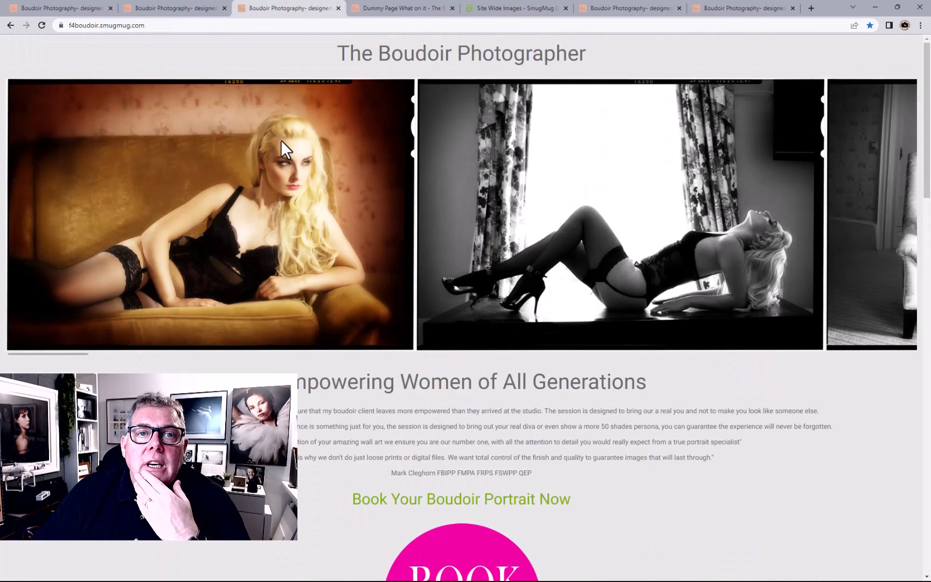
click(42, 25)
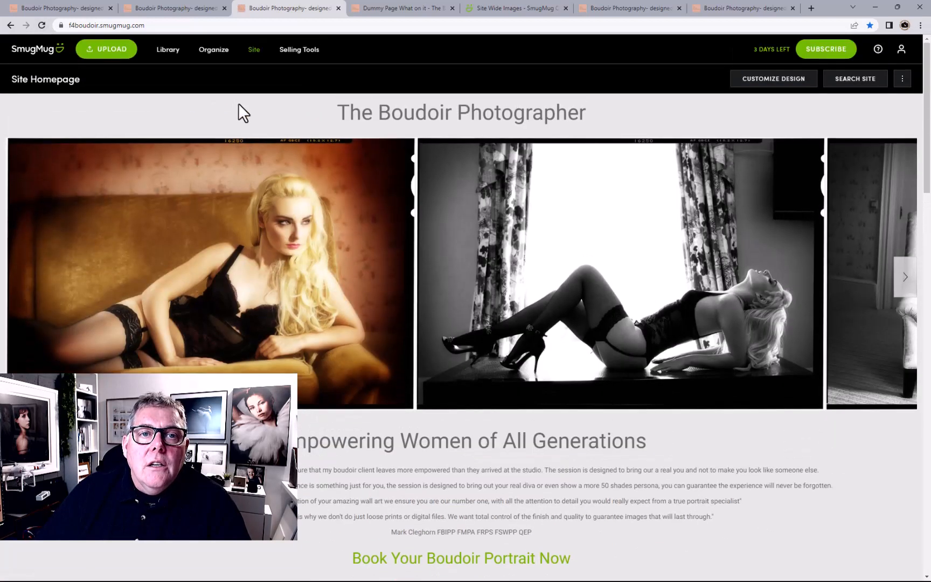
- Turn off the Visitor Shopping Cart for The Confidential gallery in the Images and Portfolio folder and save its settings
click(215, 51)
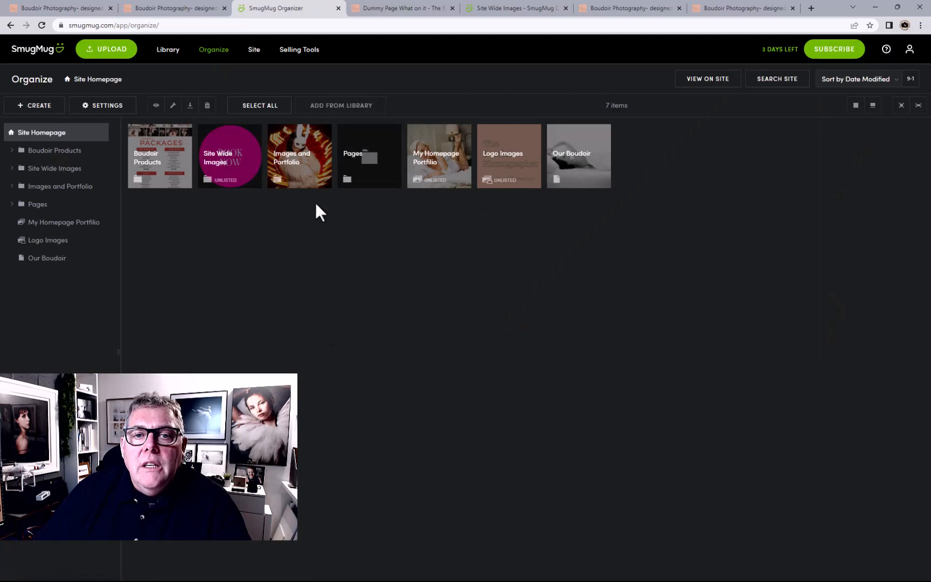
double_click(304, 186)
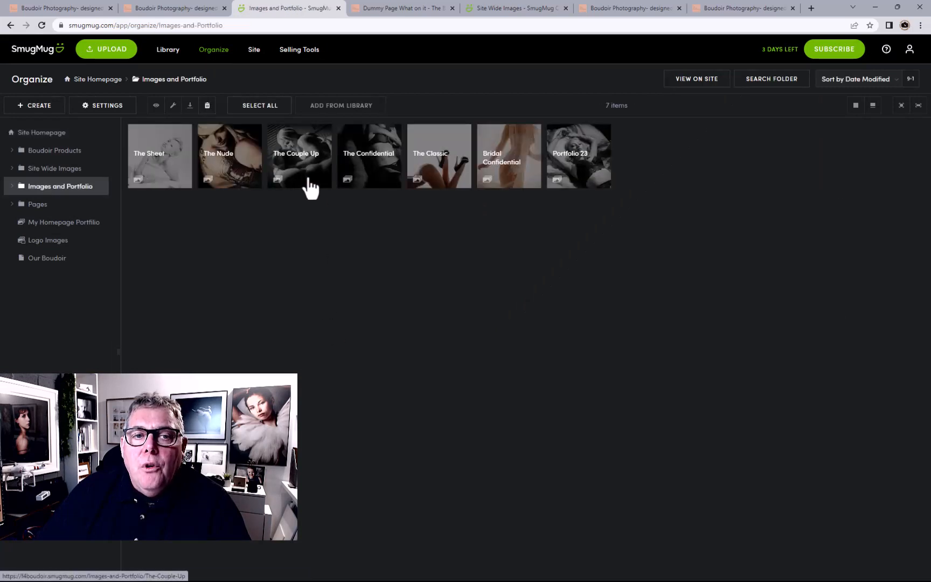
click(395, 176)
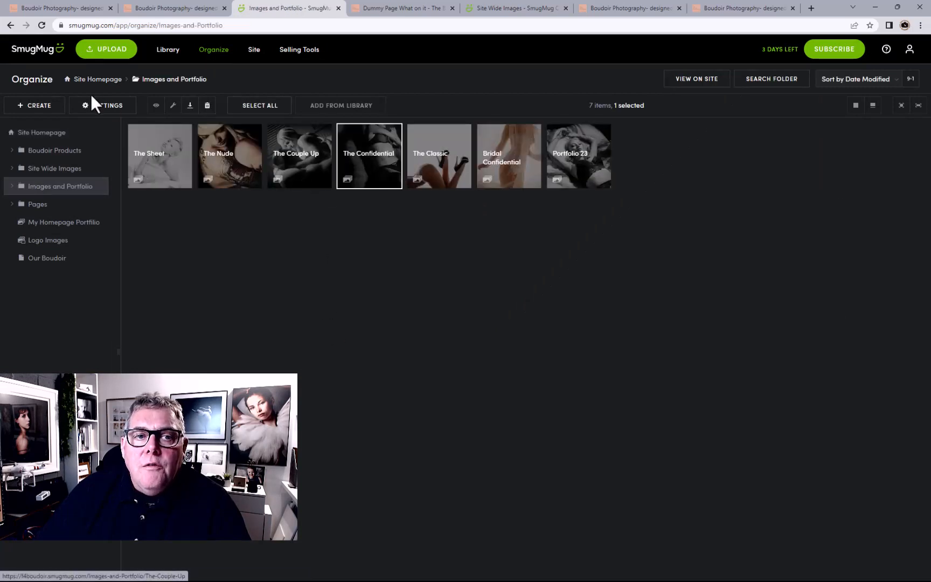
click(94, 107)
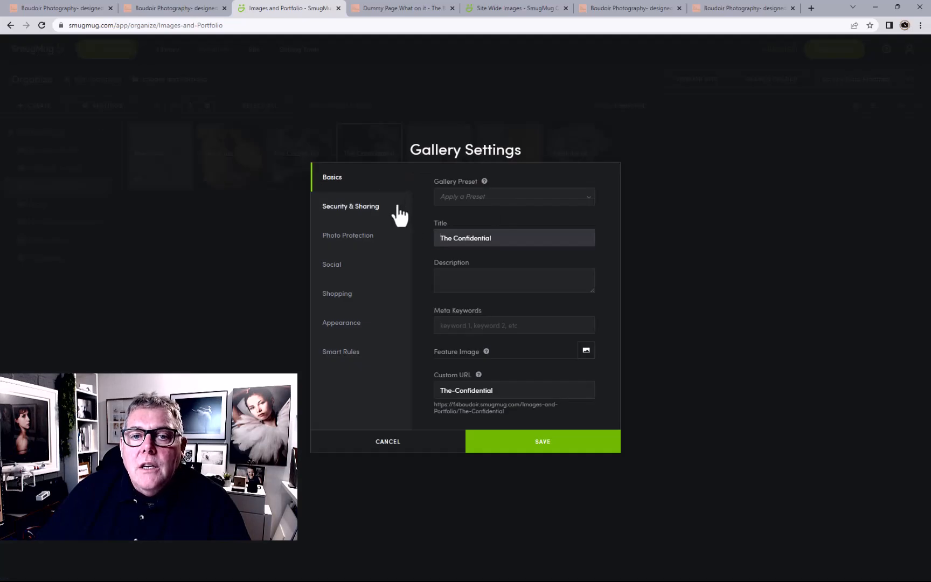
click(348, 302)
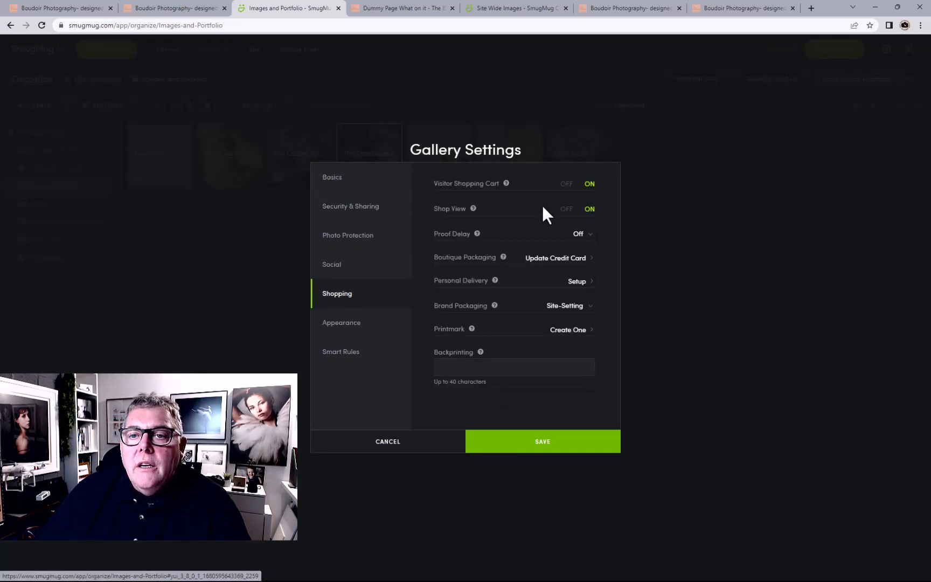
click(566, 184)
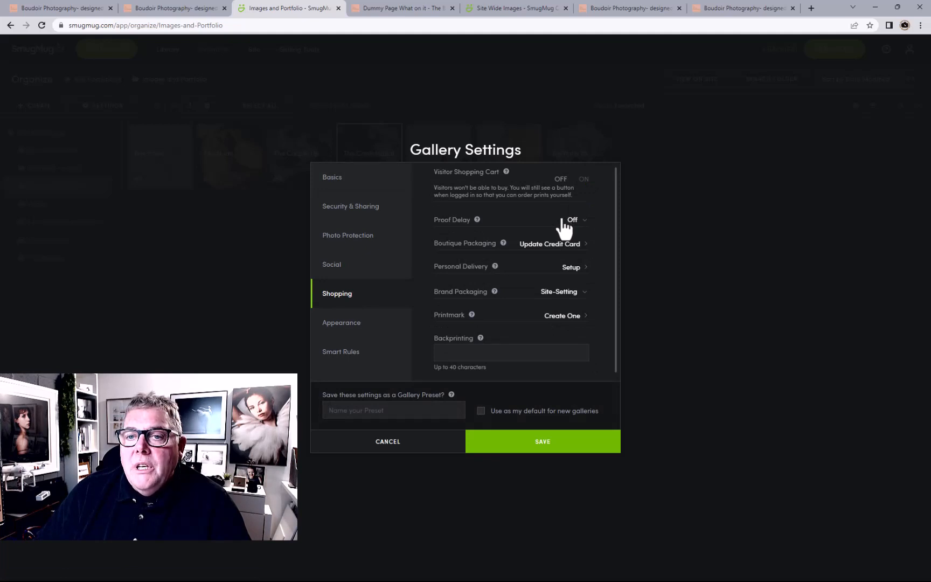
click(545, 442)
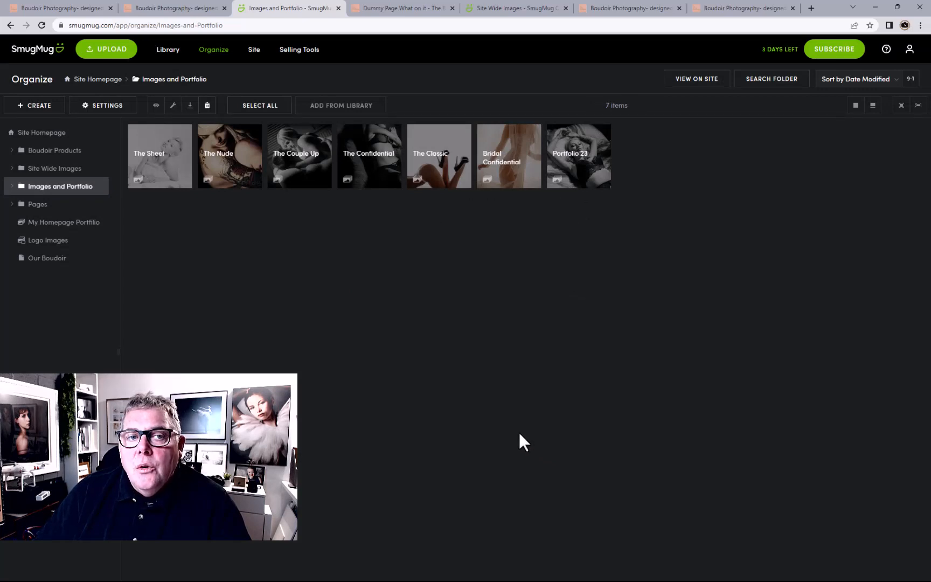
- Save The Sheet gallery's settings with its Visitor Shopping Cart set to Off
click(155, 175)
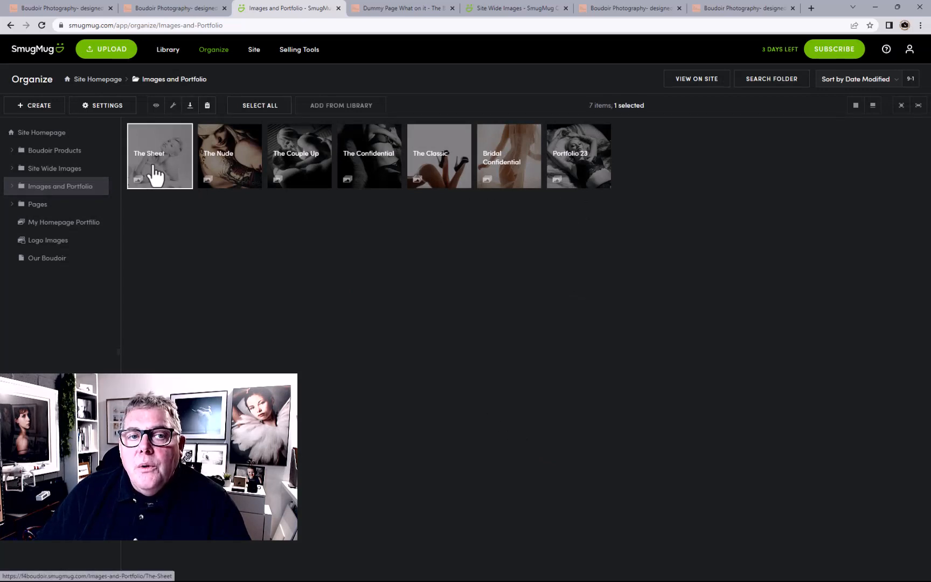
click(107, 106)
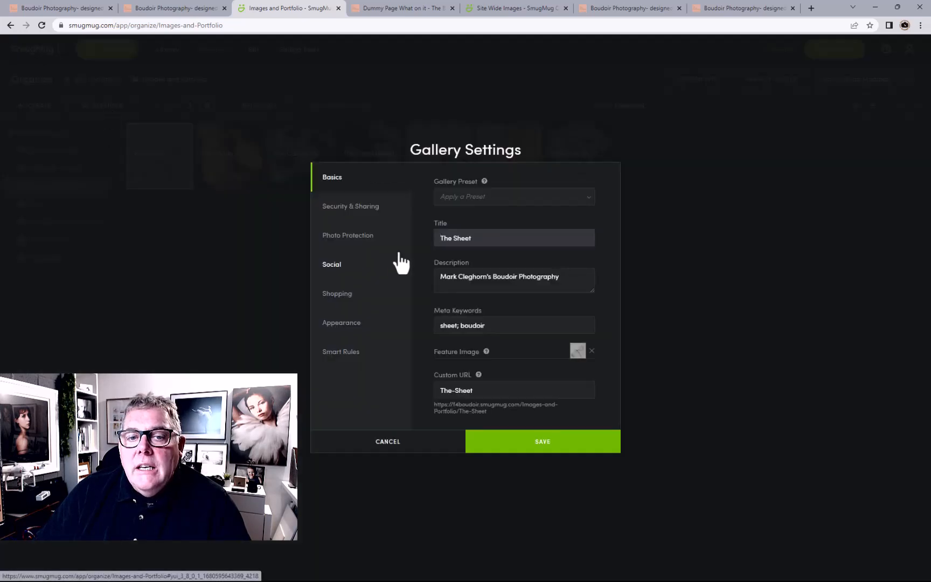
click(372, 302)
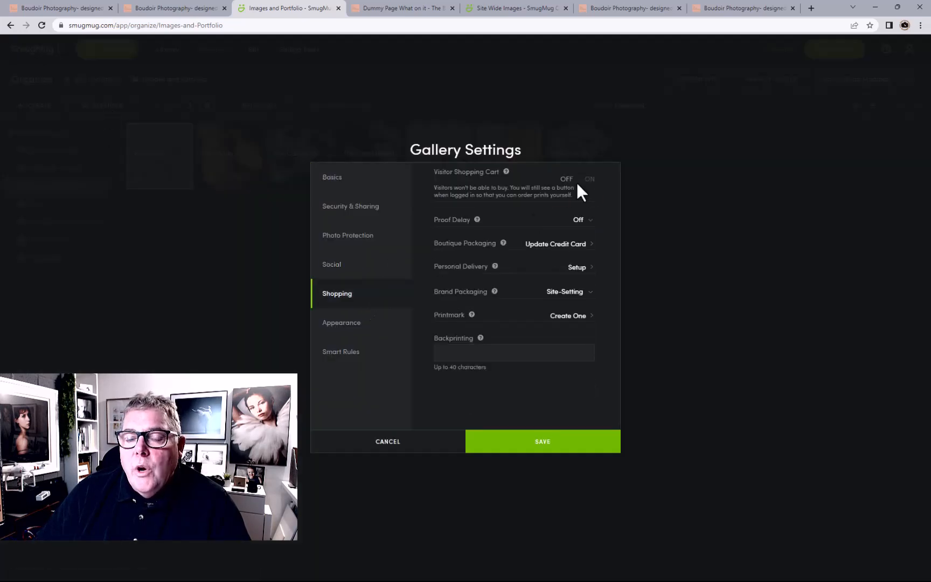
click(563, 447)
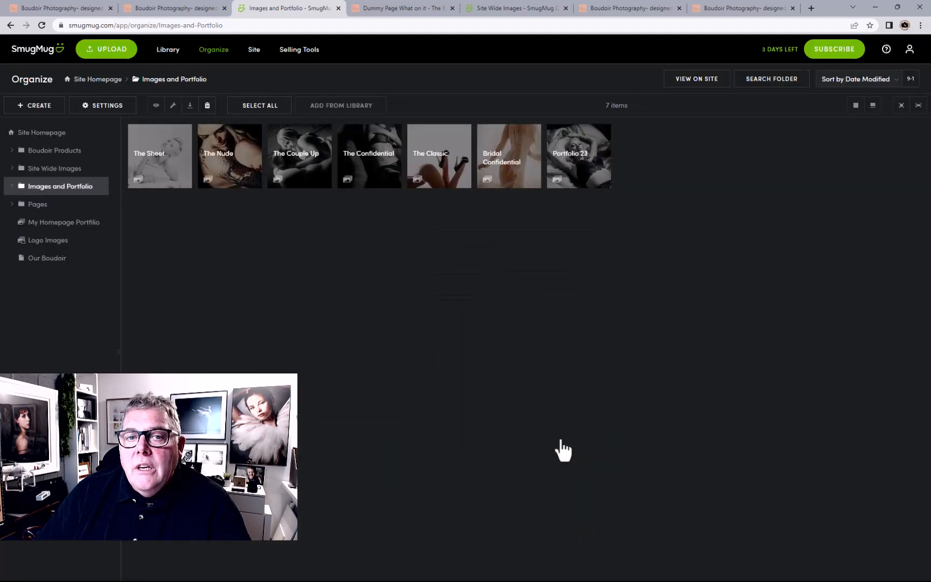
- Check the Visitor Shopping Cart setting of The Nude gallery and leave its settings without saving
click(260, 184)
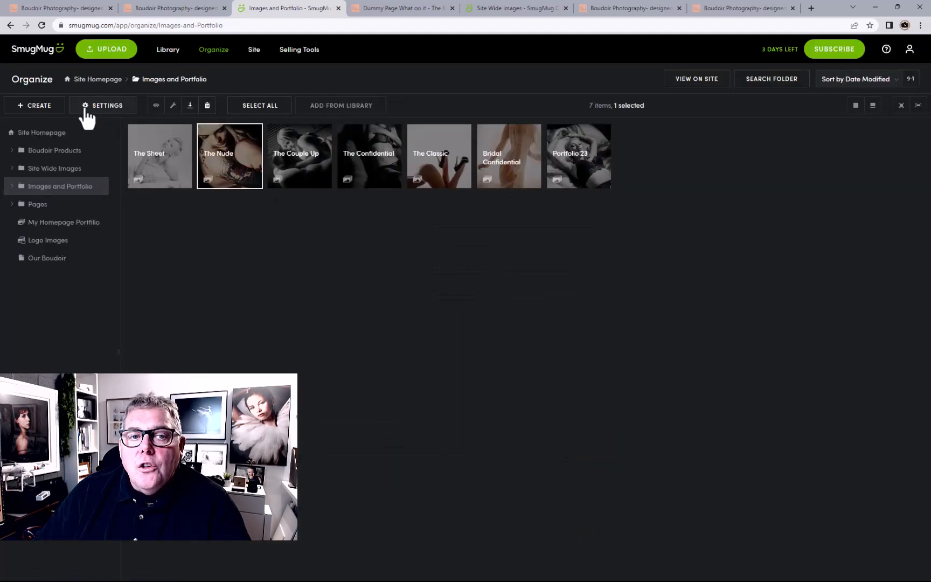
click(93, 109)
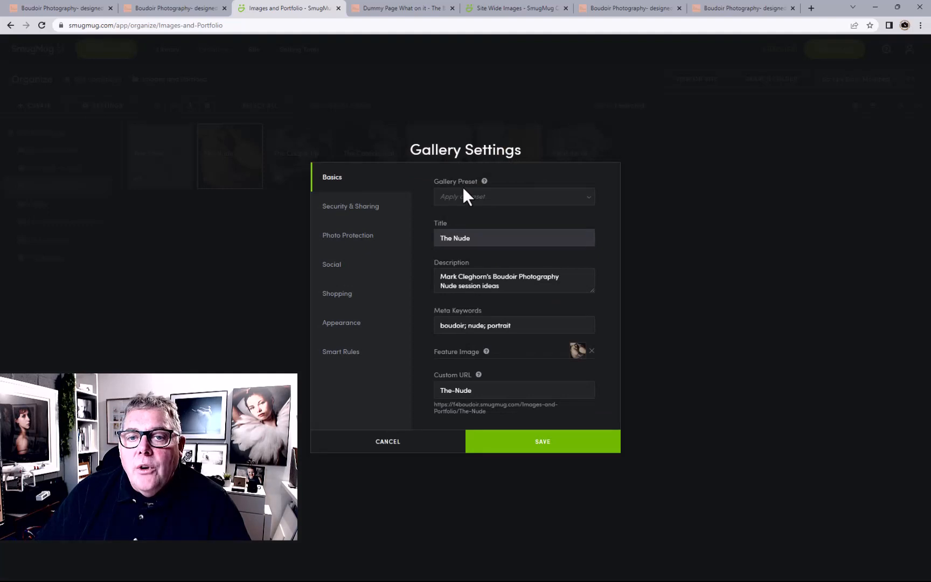
click(380, 298)
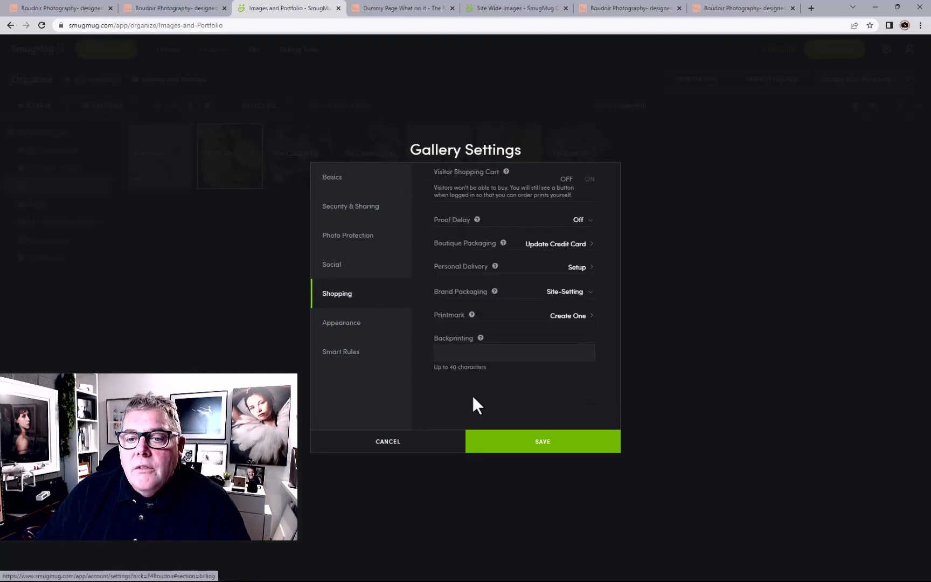
click(429, 446)
- Select only The Couple Up gallery, check its Visitor Shopping Cart setting and leave without saving
click(278, 162)
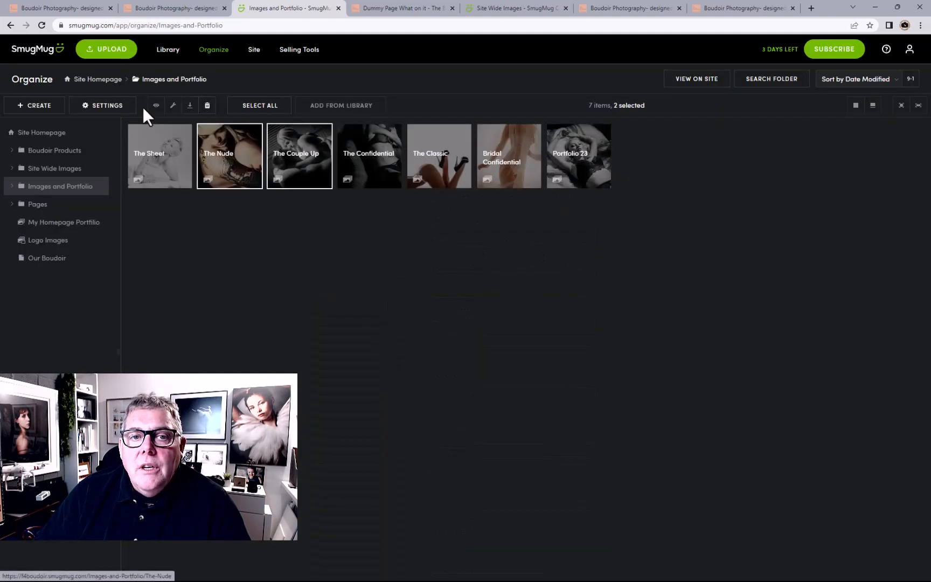
click(208, 160)
click(120, 107)
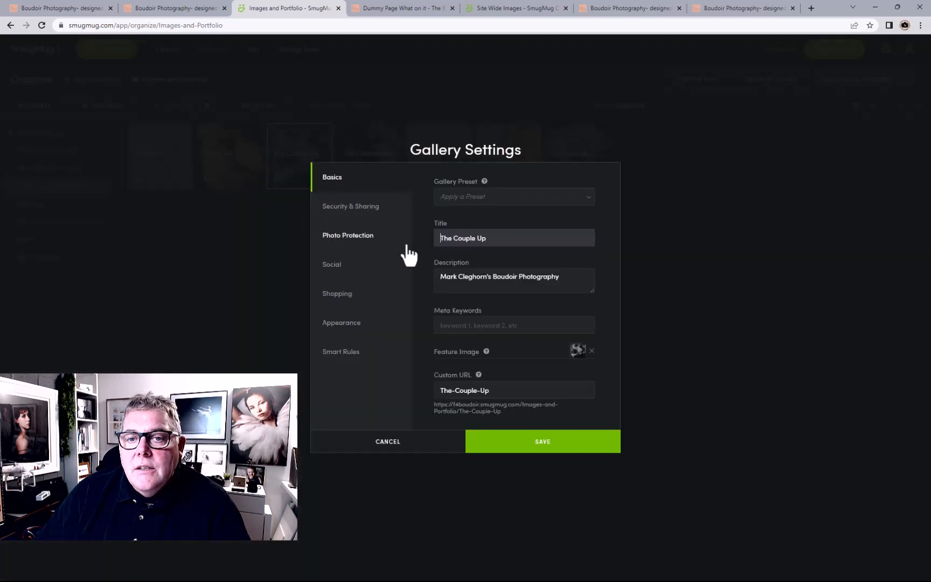
click(392, 298)
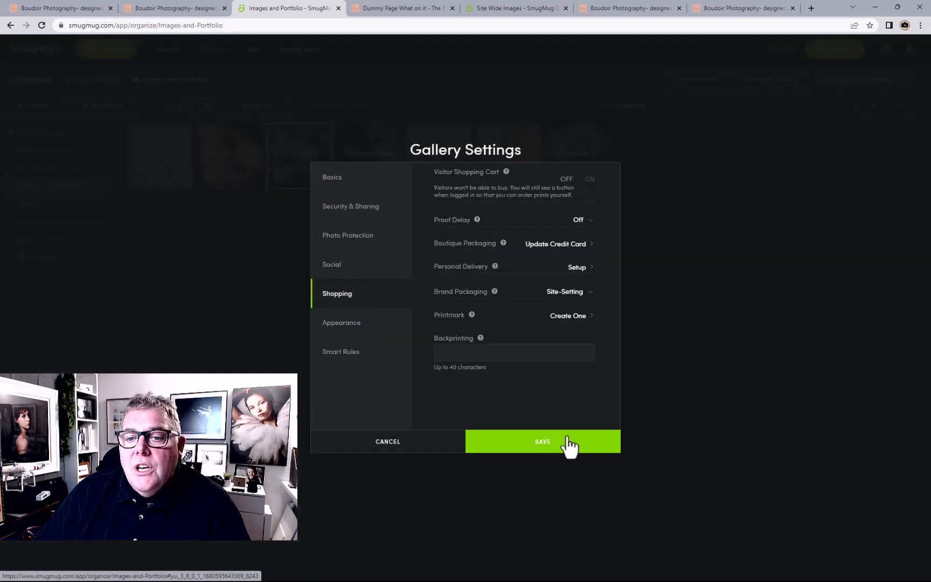
click(447, 450)
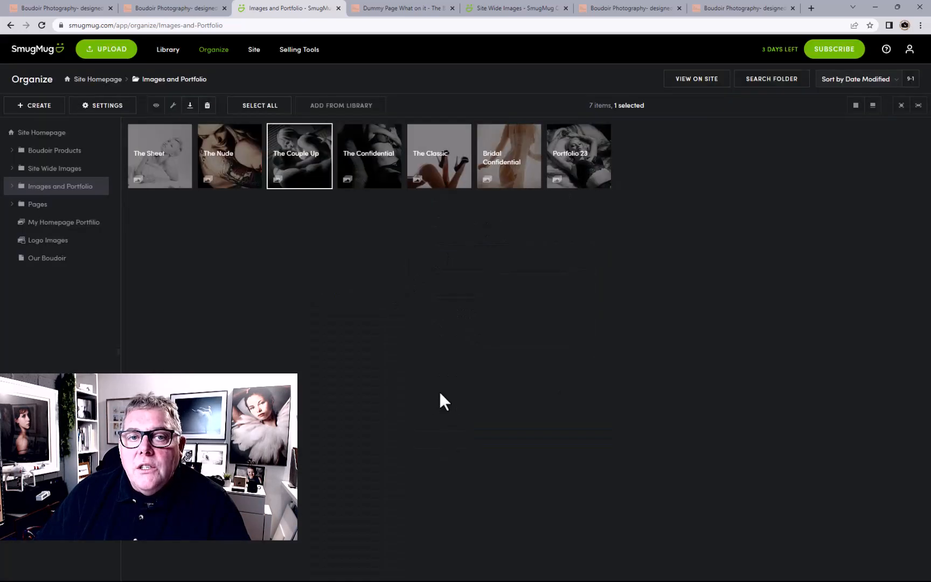
- Check the security and shopping settings of The Confidential gallery and leave them without saving
click(357, 166)
click(104, 104)
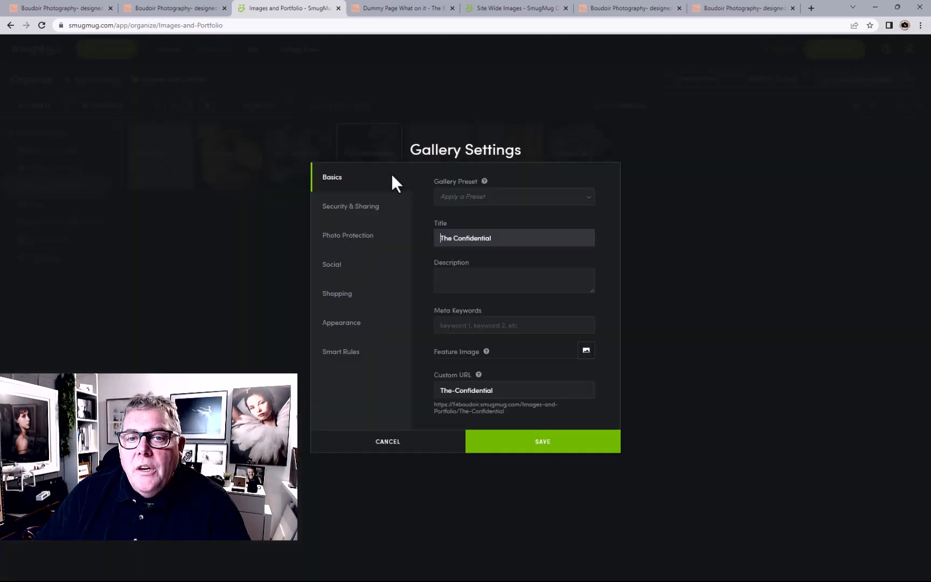
click(361, 207)
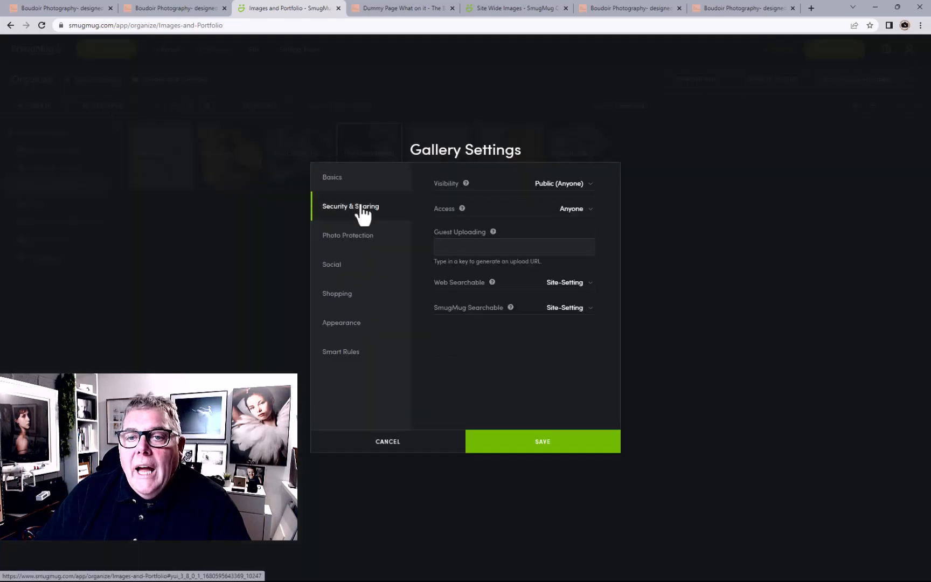
click(362, 293)
click(445, 448)
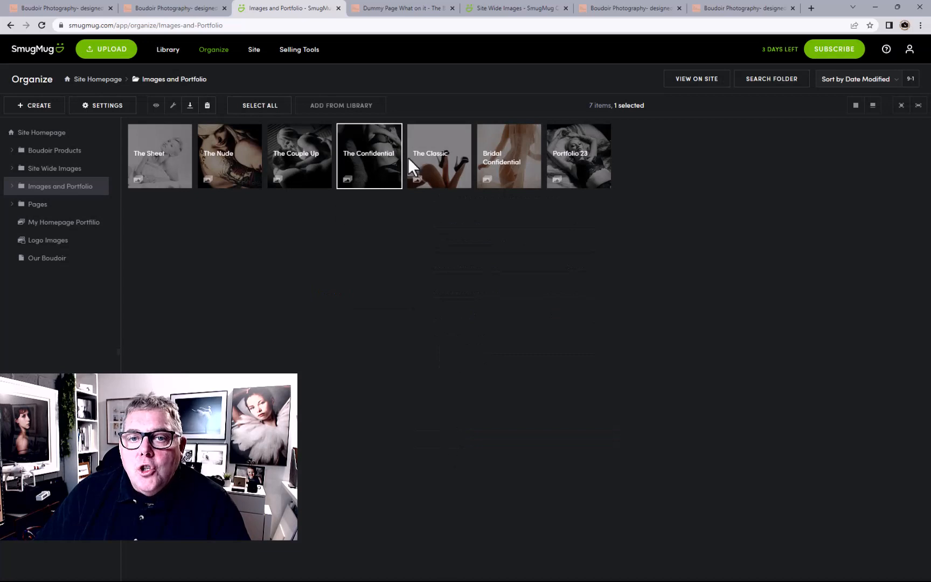
- Check the Visitor Shopping Cart setting of The Classic gallery and leave its settings without saving
click(431, 156)
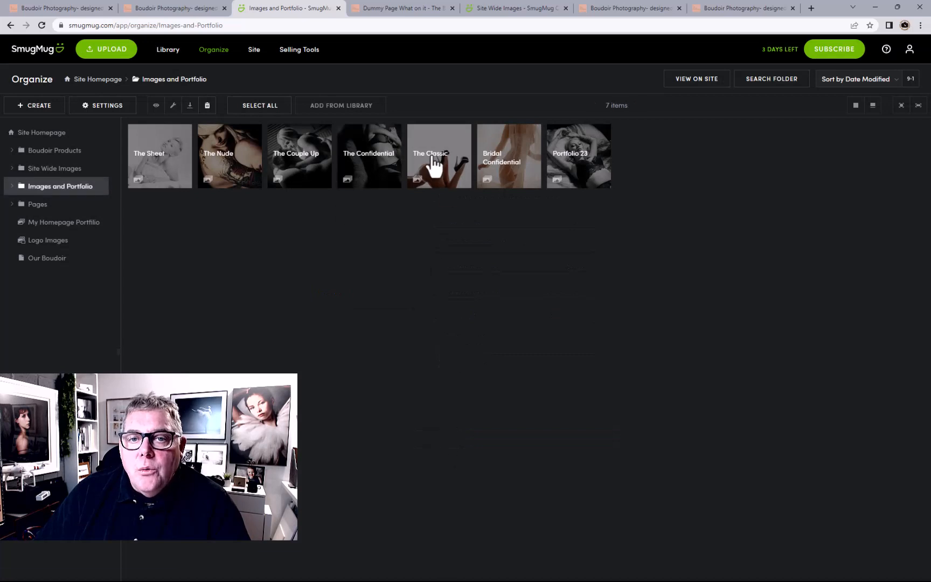
click(102, 105)
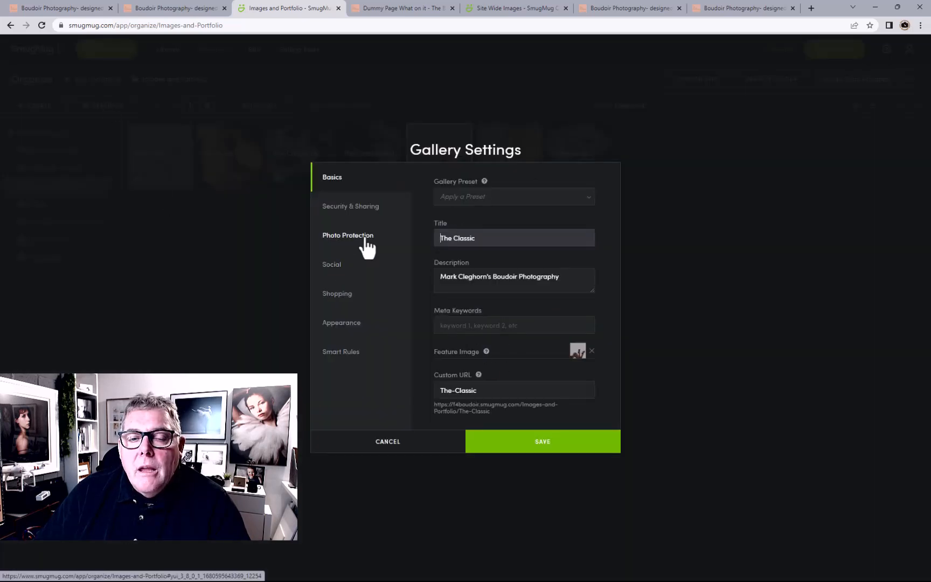
click(362, 294)
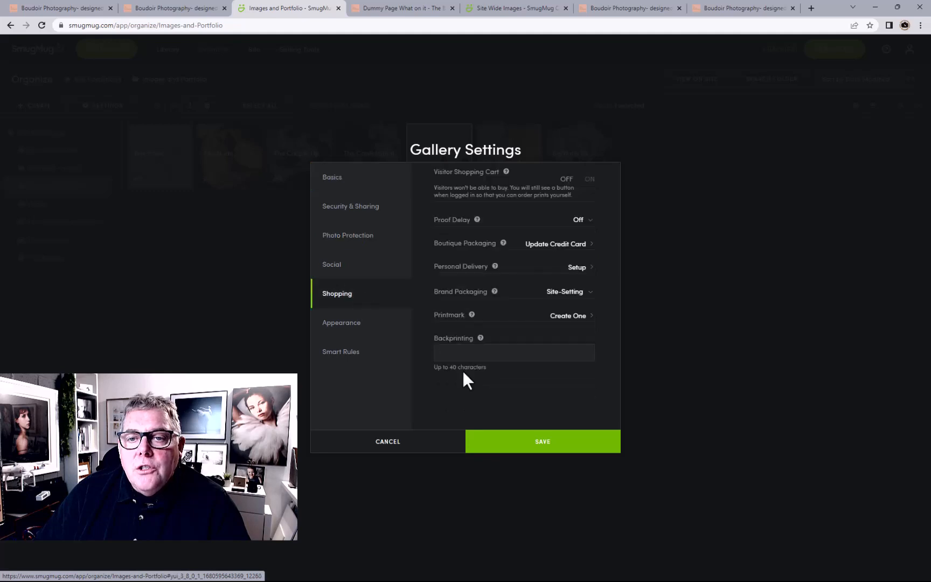
click(452, 443)
- Check the Visitor Shopping Cart setting of the Bridal Confidential gallery and leave its settings without saving
click(494, 173)
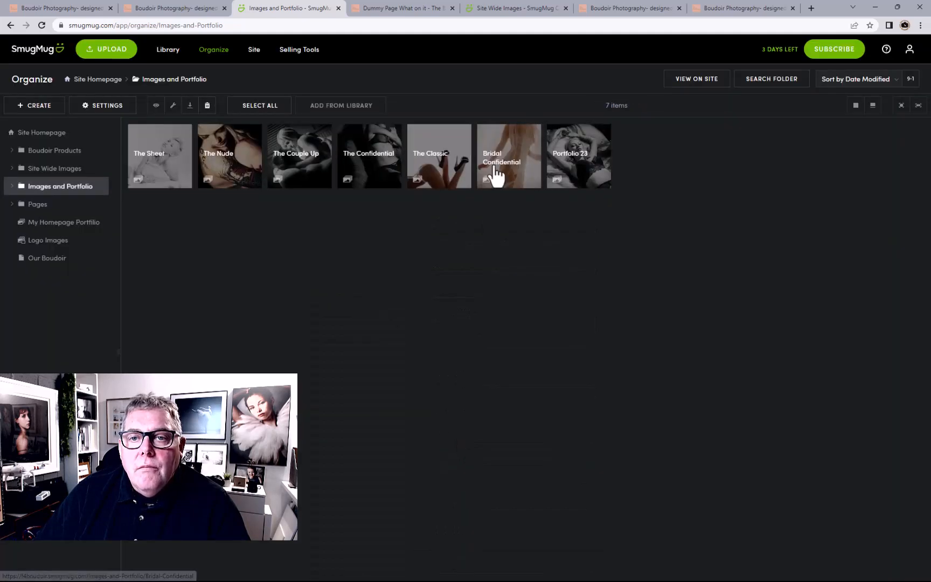
click(96, 105)
click(355, 296)
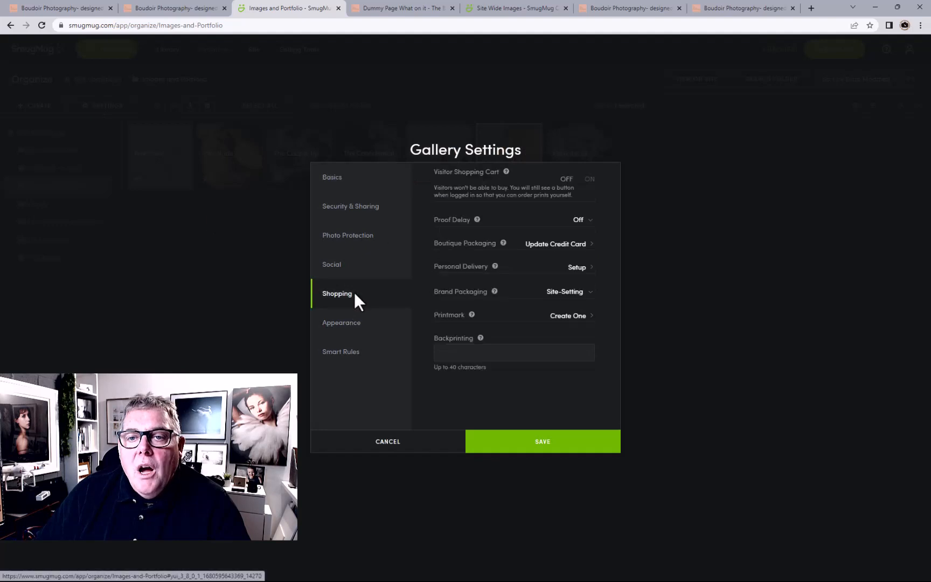
click(426, 446)
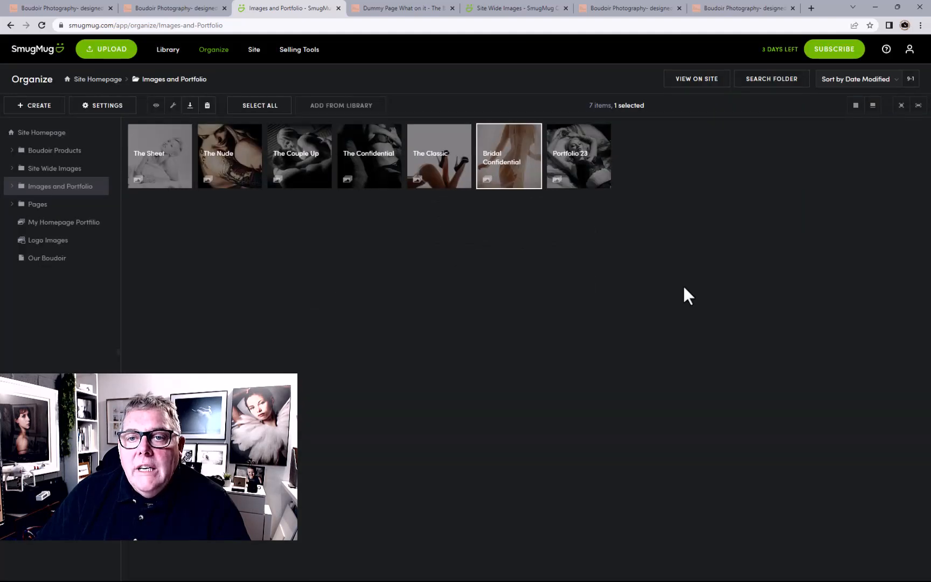
- Check the shopping settings of the Portfolio 23 gallery and leave them without saving
click(590, 177)
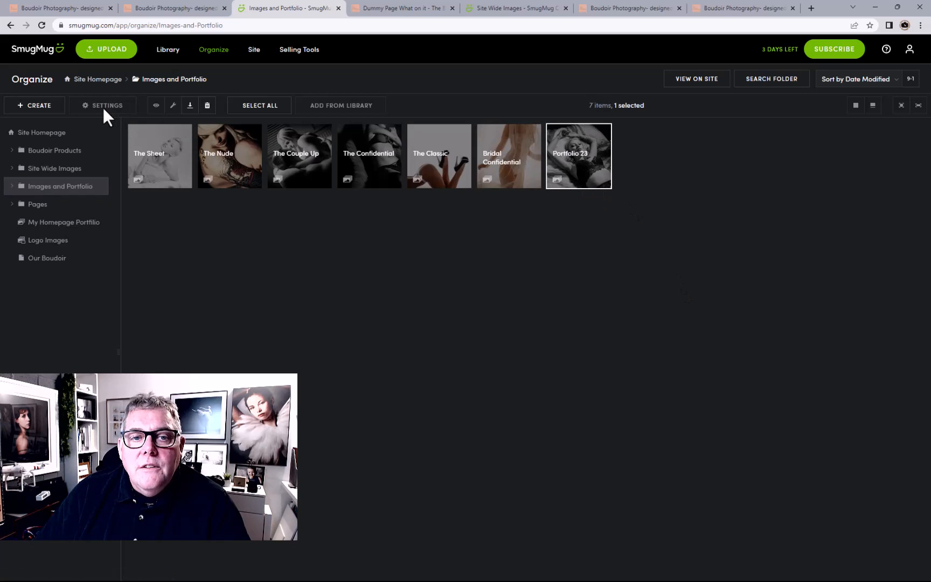
click(104, 108)
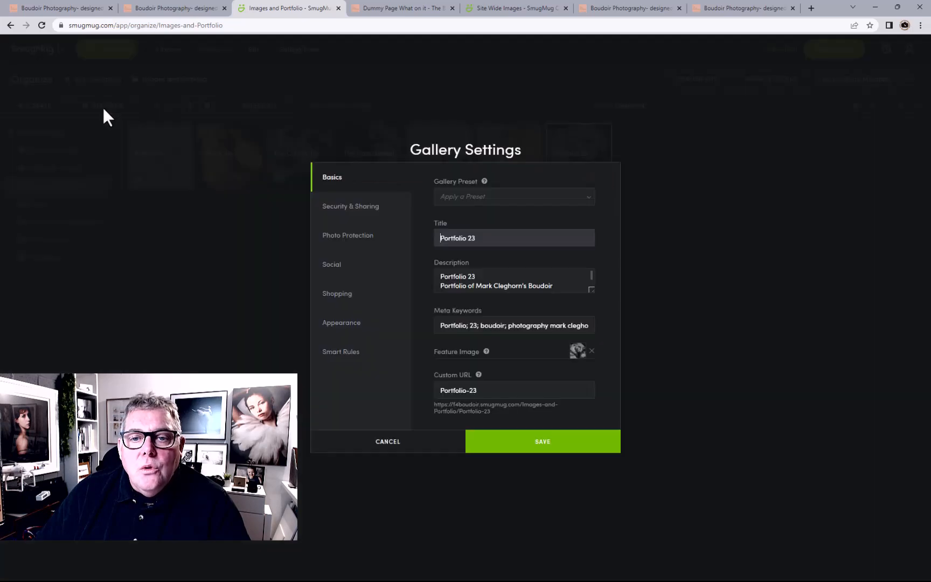
click(347, 303)
click(412, 439)
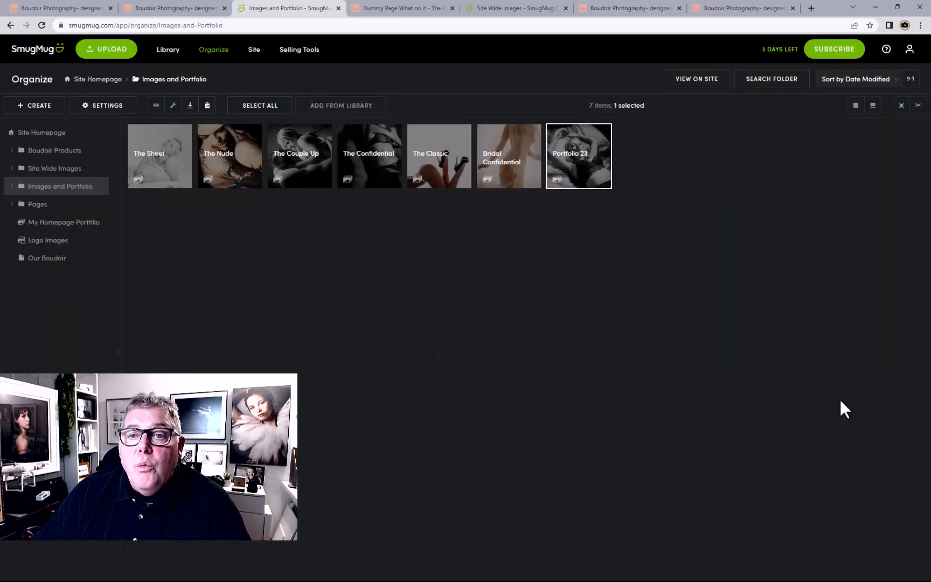
- Set the Visitor Shopping Cart to Off in bulk for all galleries in the Images and Portfolio folder and apply it
click(553, 281)
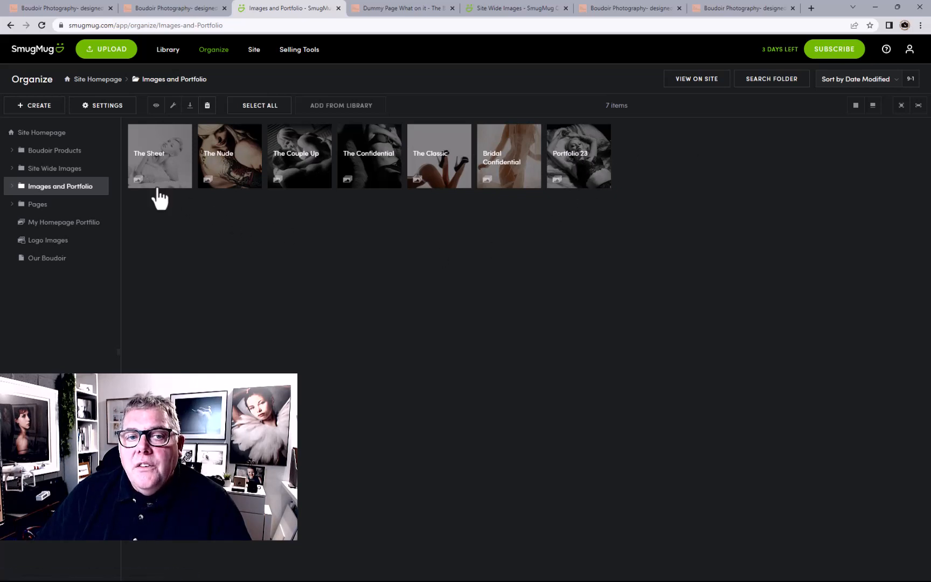
click(103, 108)
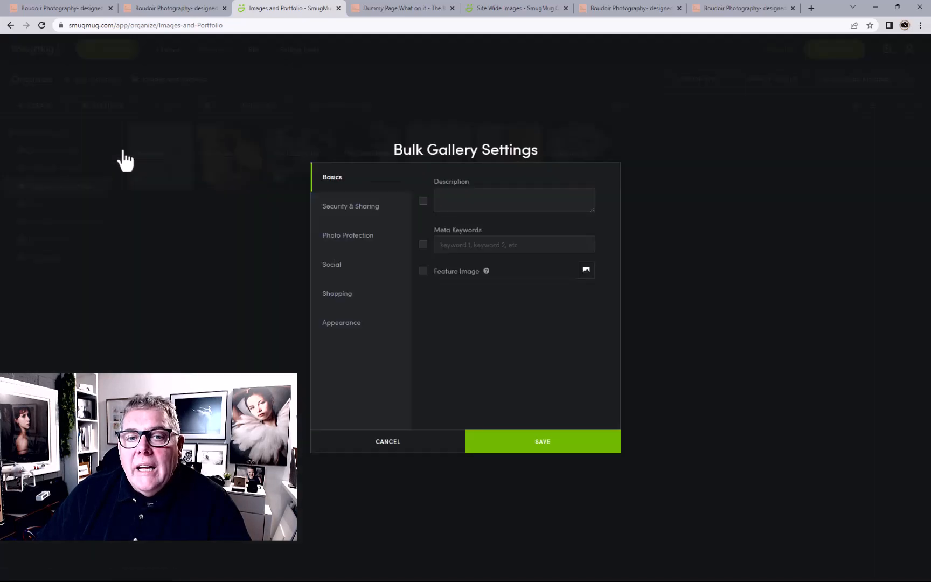
click(358, 296)
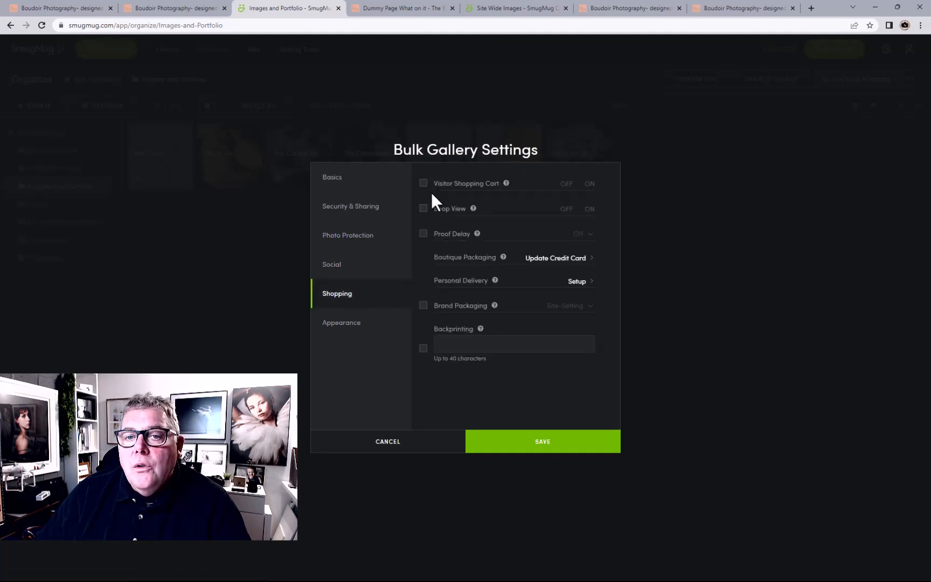
click(566, 184)
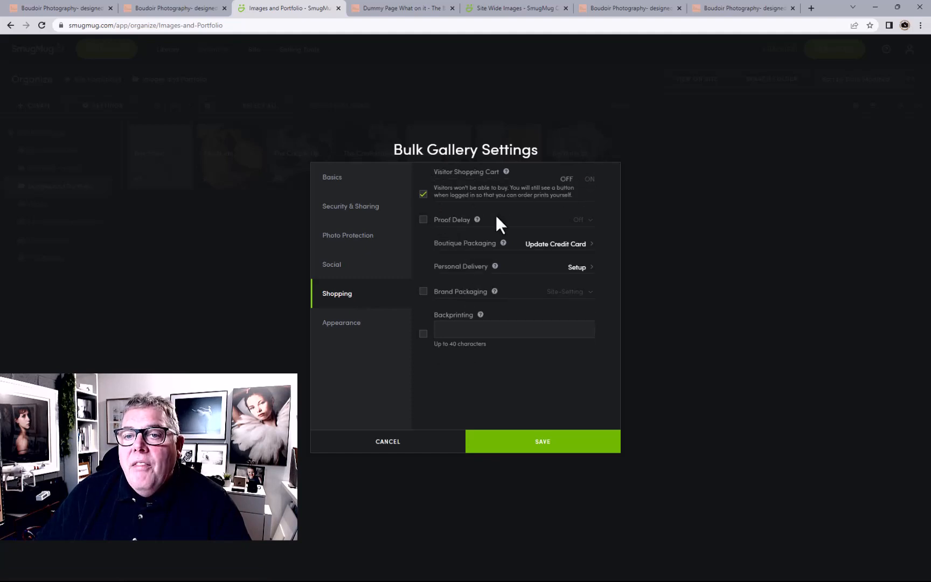
click(555, 443)
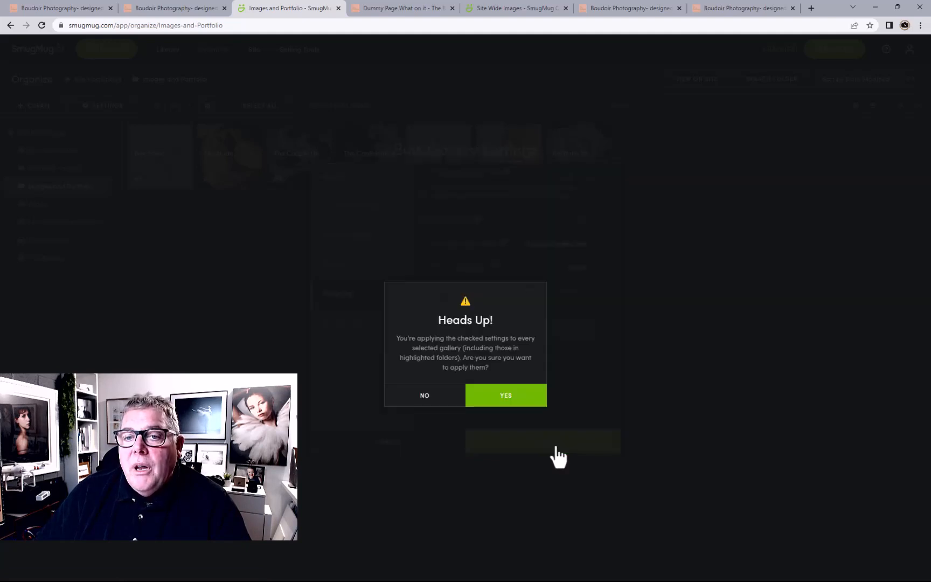
click(499, 394)
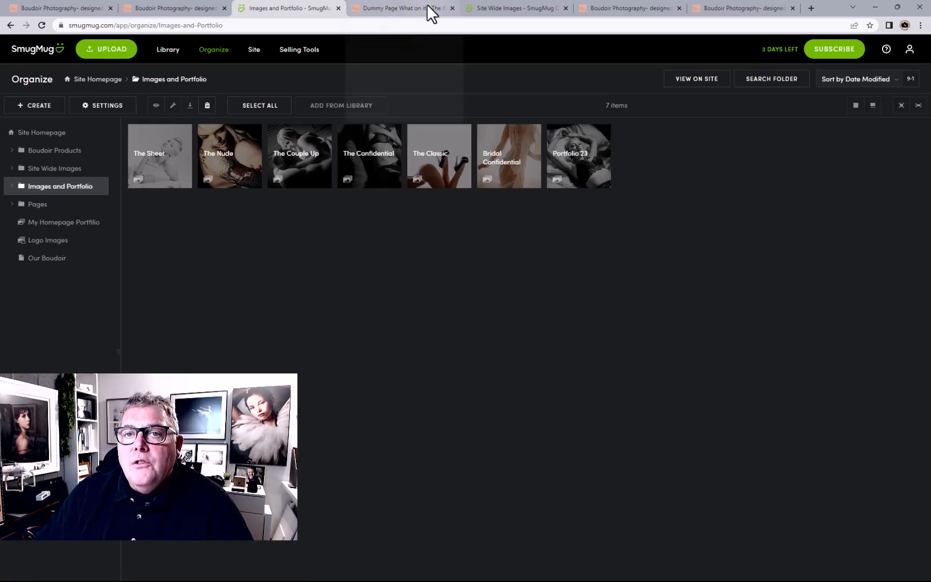
- Reload the Dummy Page and check the first two Gallery 50 Shades of You photos in the lightbox for a buy option, closing it again
click(409, 9)
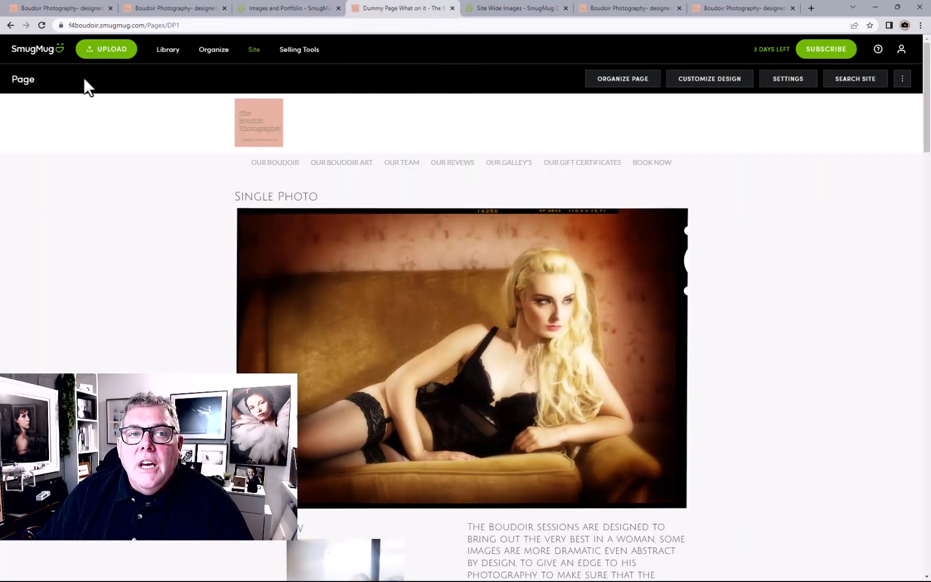
click(42, 25)
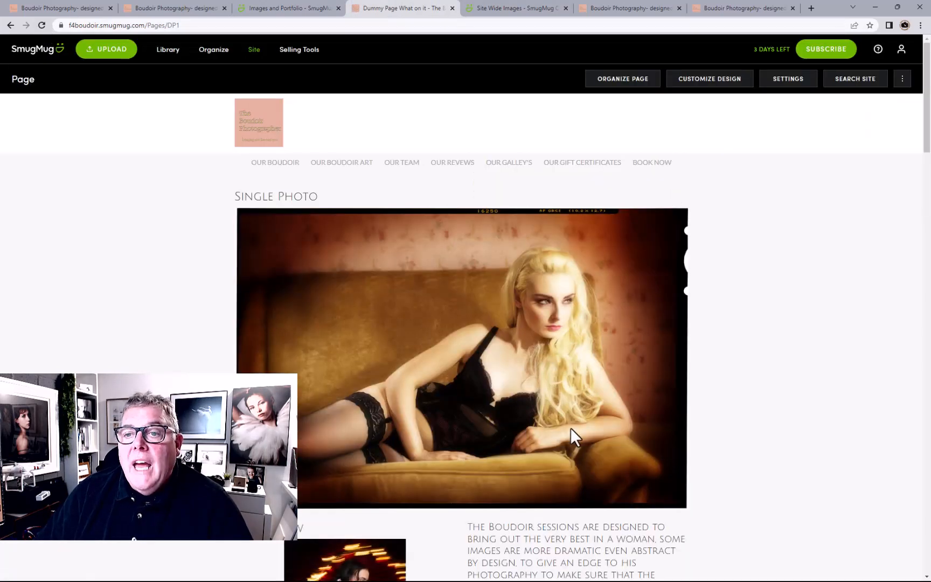
scroll(571, 428, down, 10)
scroll(571, 421, down, 3)
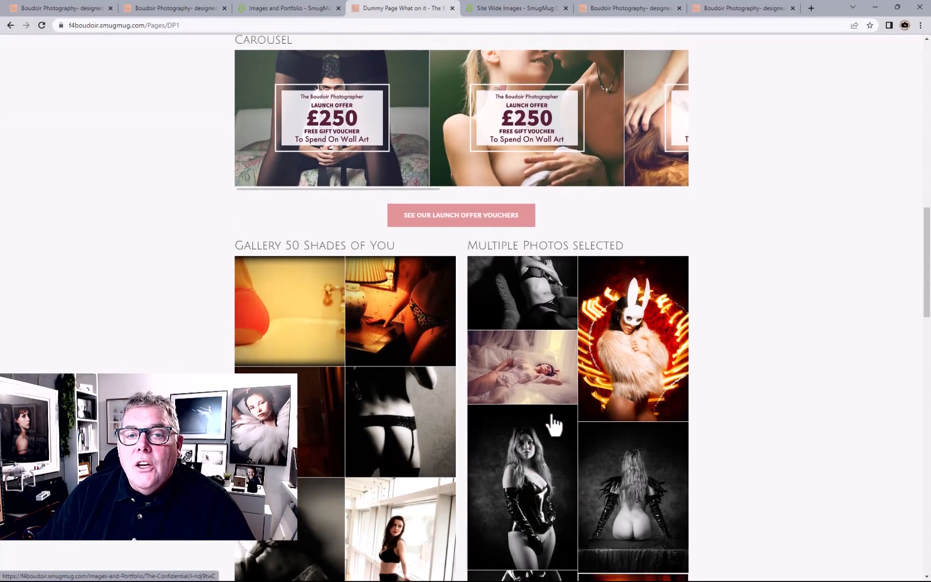
click(551, 424)
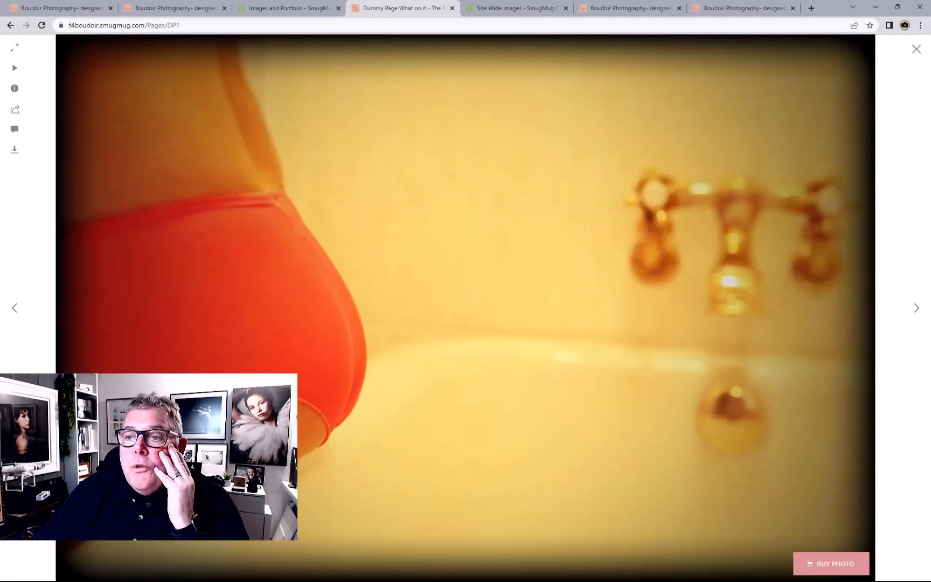
click(915, 319)
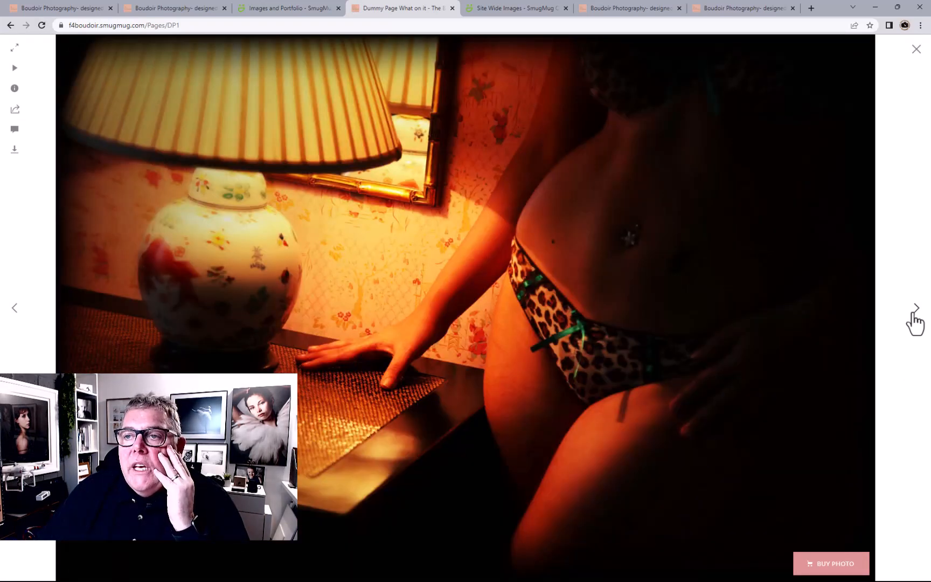
click(916, 49)
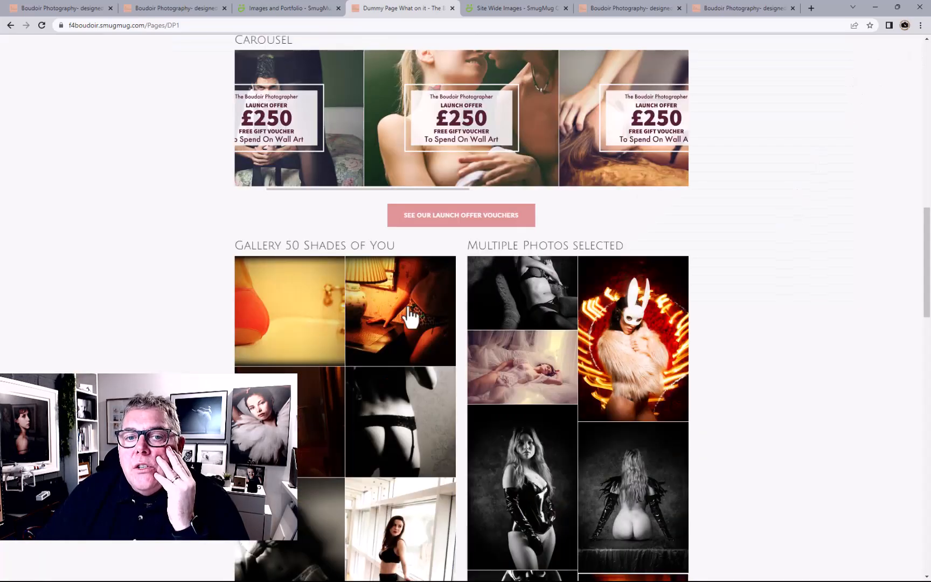
- Check the basics and the security and sharing options in the Images and Portfolio folder's own settings, leaving them without saving
click(286, 9)
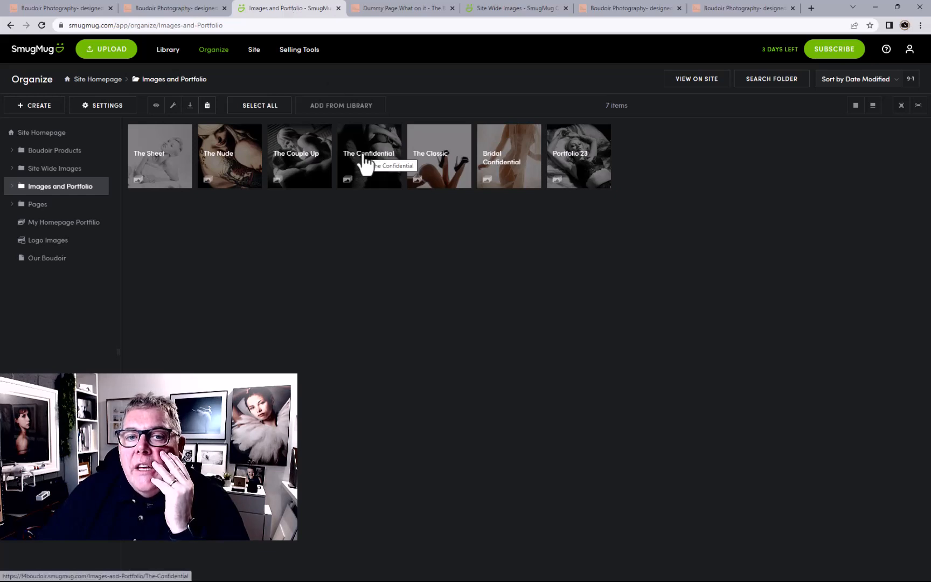
click(95, 111)
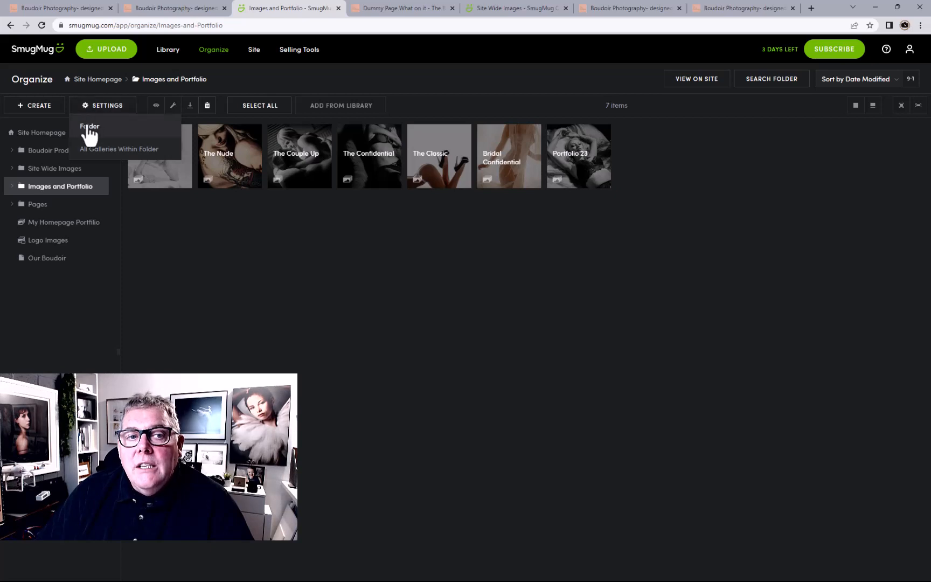
click(89, 128)
click(334, 210)
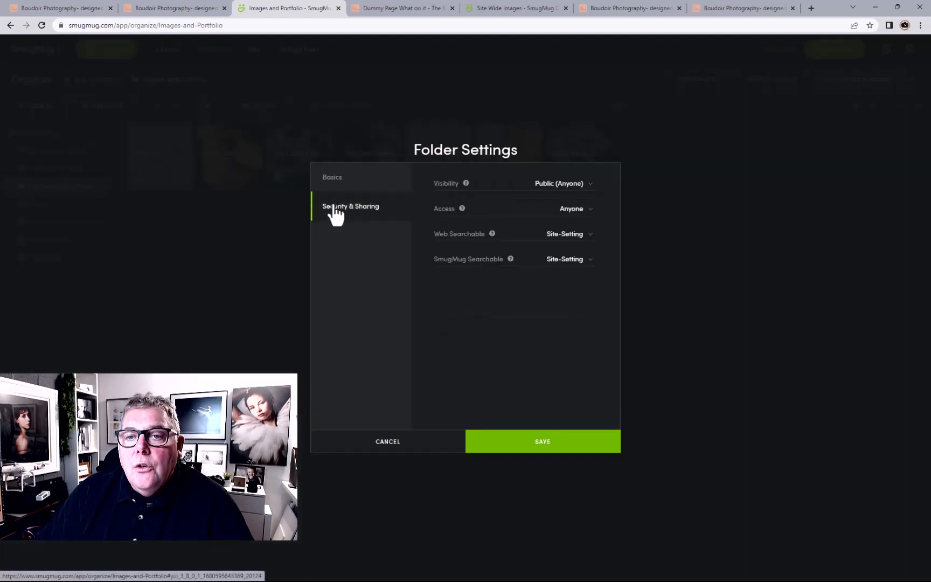
click(340, 182)
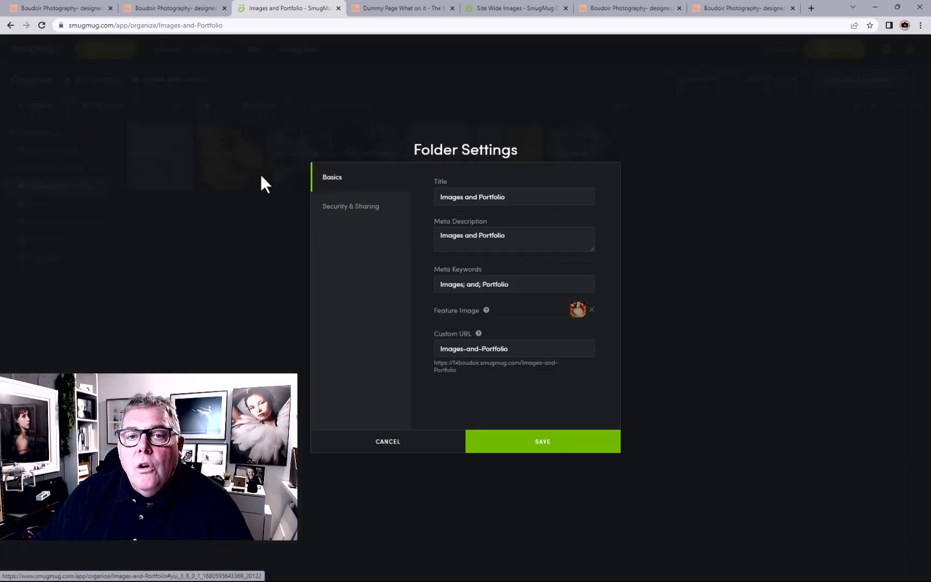
click(428, 441)
- For all galleries in the Images and Portfolio folder, set Maximum Display Size to iPad Retina (X4), turn Right-Click Message on, and save
click(105, 107)
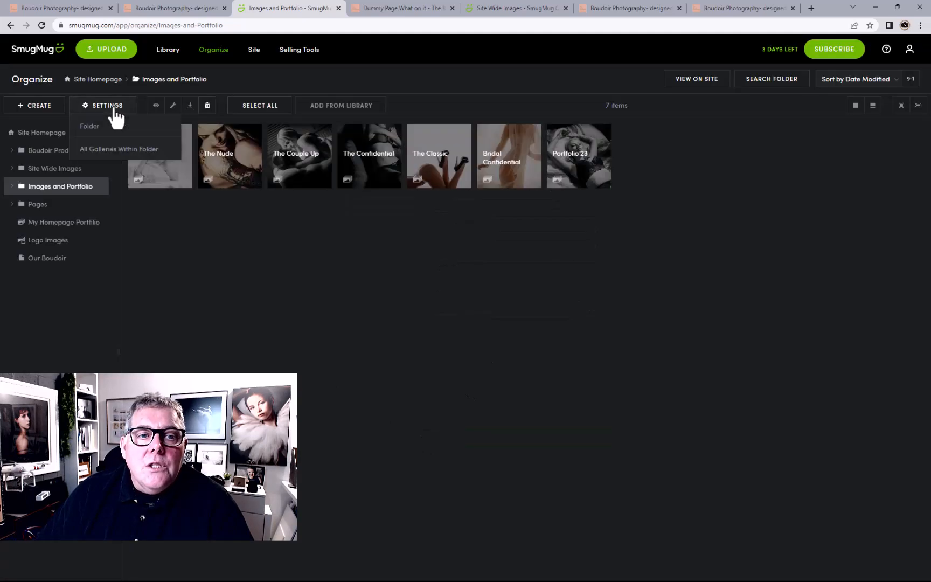
click(108, 151)
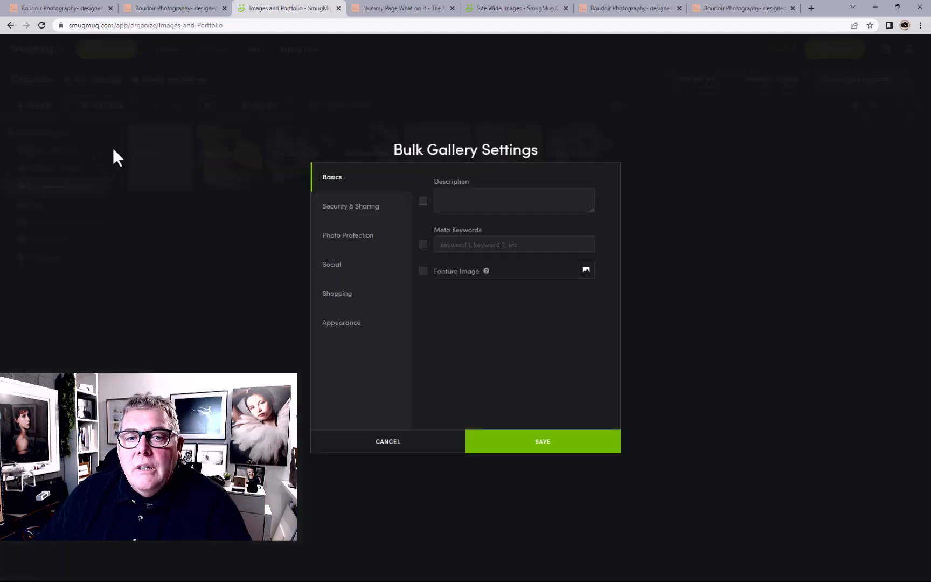
click(345, 210)
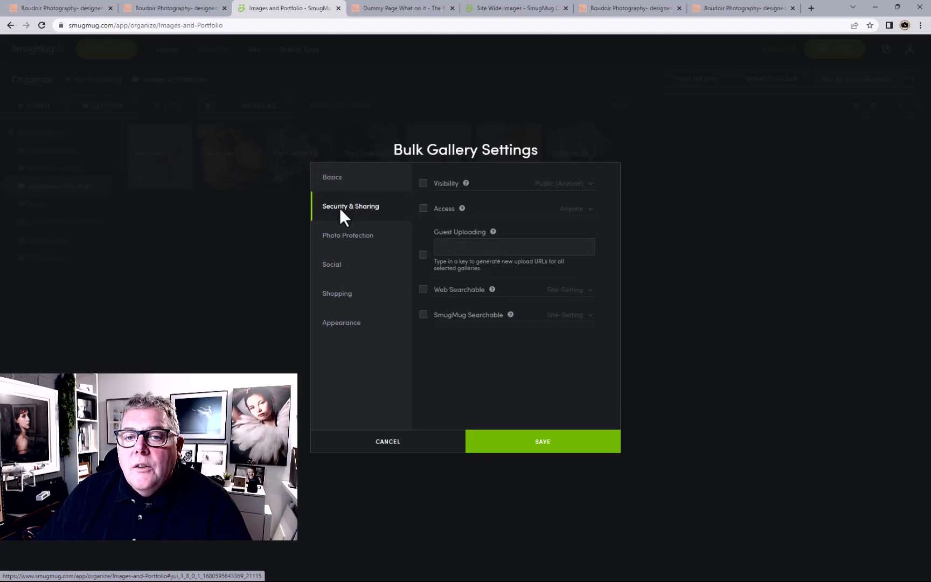
click(357, 239)
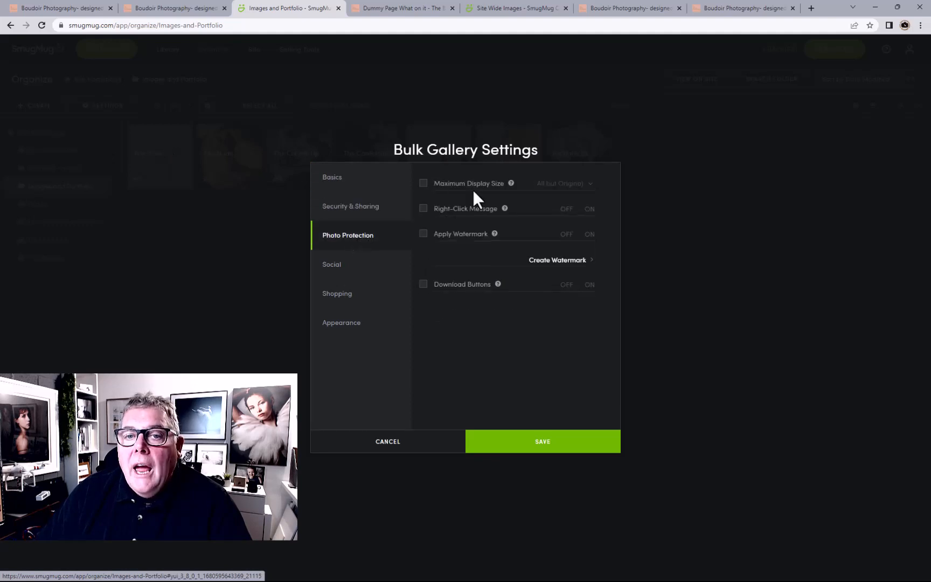
click(424, 183)
click(560, 185)
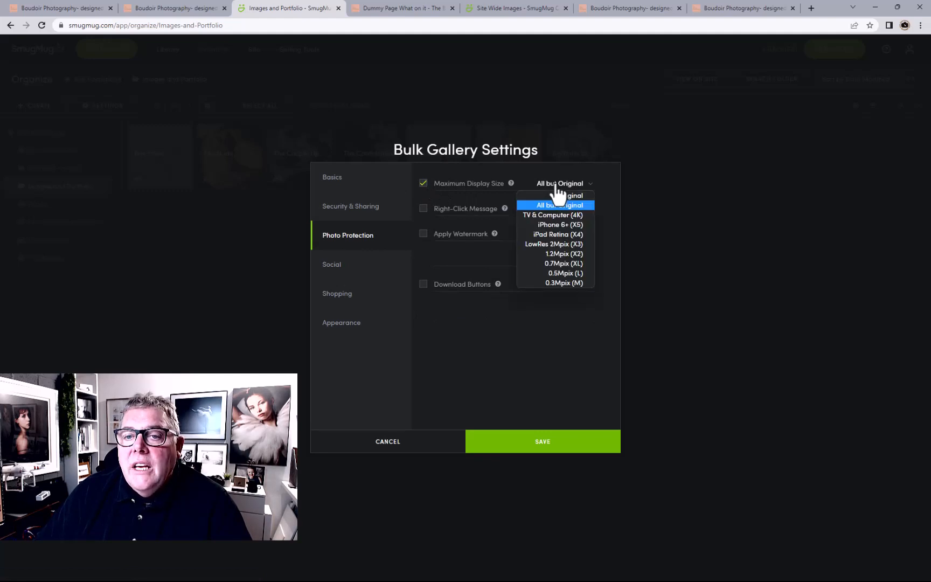
click(562, 234)
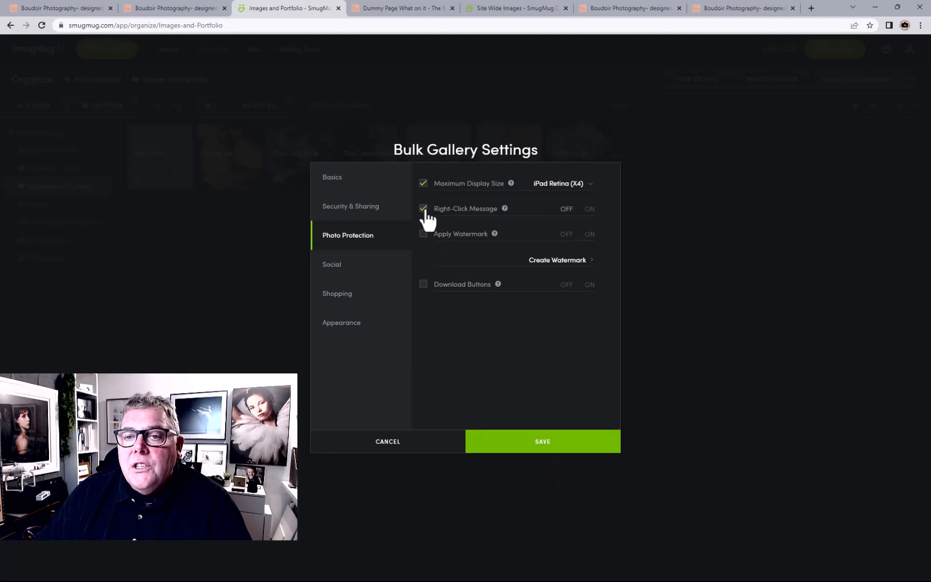
click(589, 209)
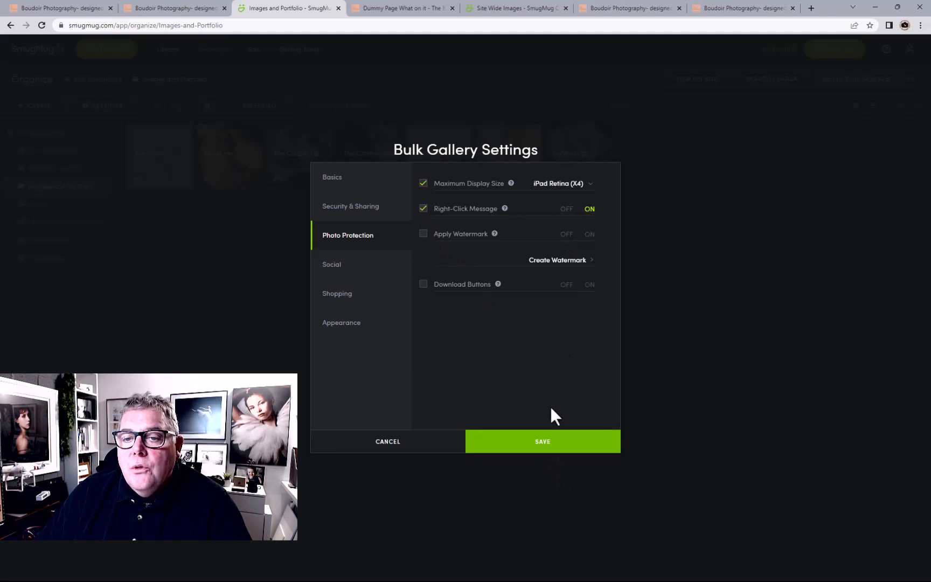
click(550, 443)
click(504, 397)
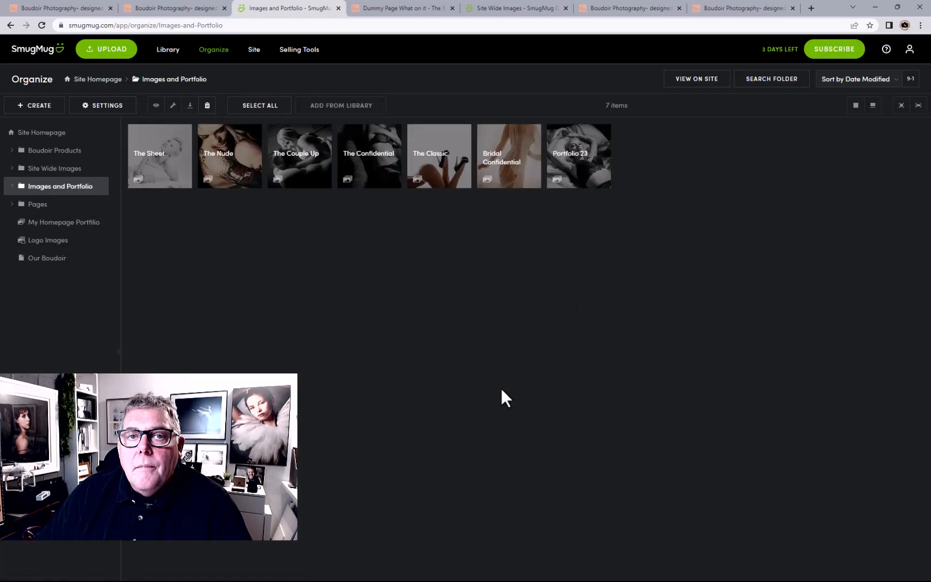
- Reload the Dummy Page and browse the Gallery 50 Shades of You photos in the lightbox for a buy option, closing it again
click(399, 9)
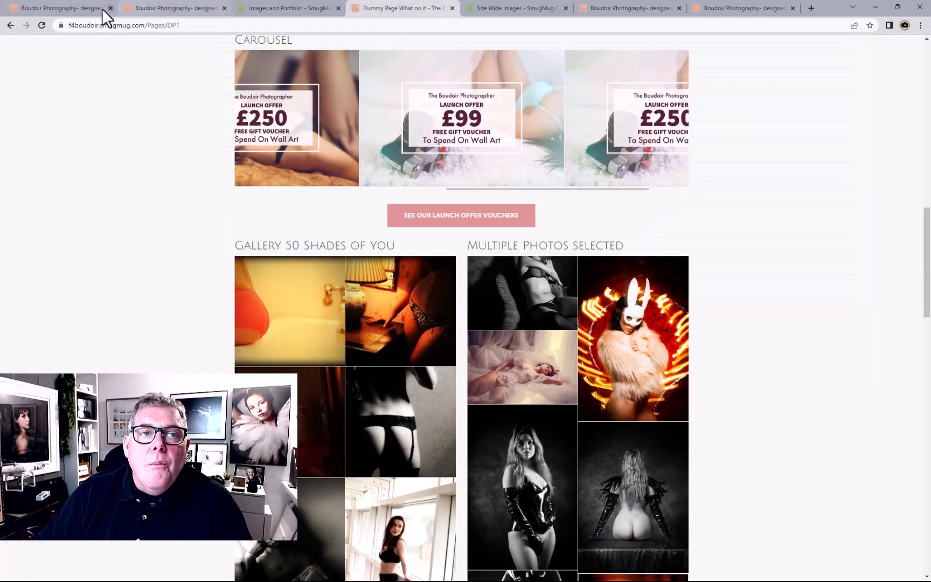
click(42, 25)
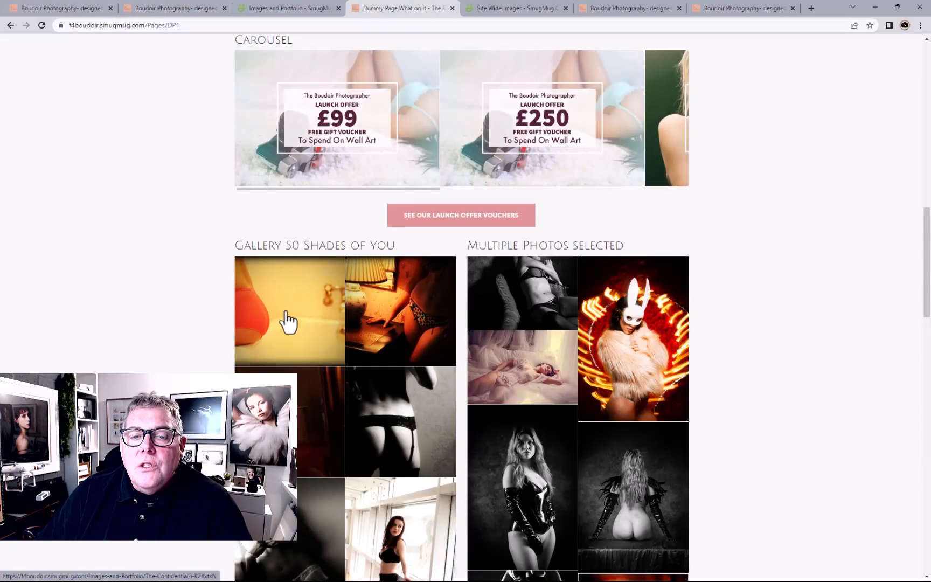
click(287, 322)
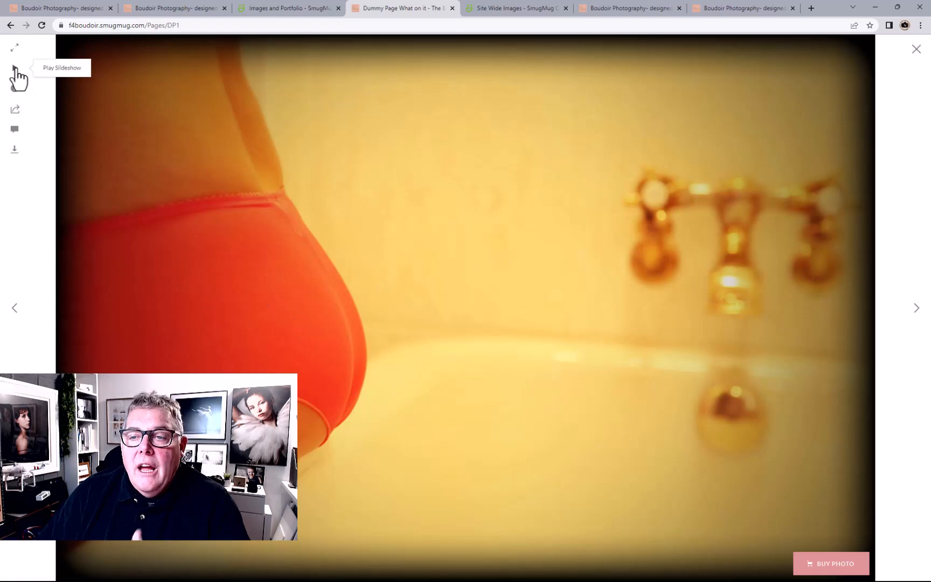
click(916, 309)
click(915, 310)
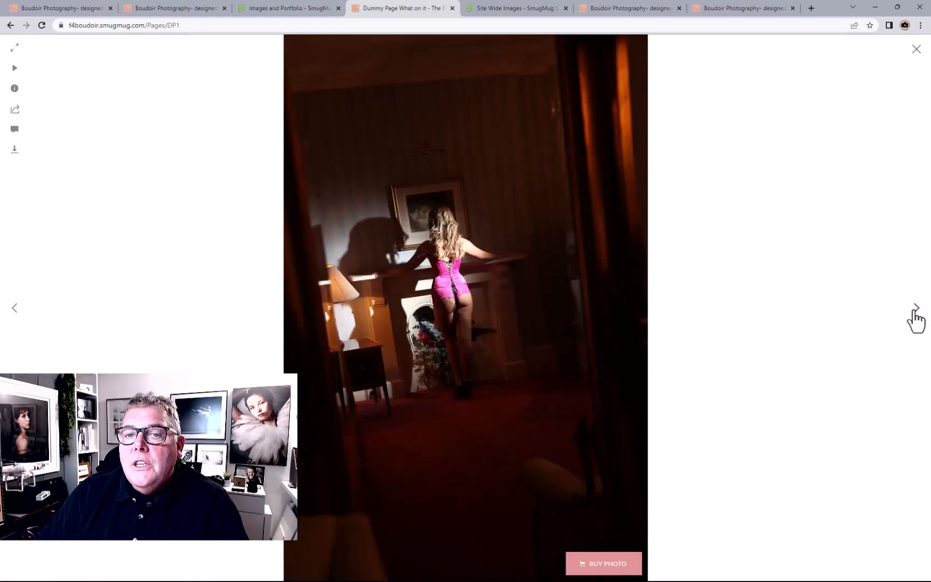
click(916, 310)
click(916, 310)
click(916, 310)
click(914, 312)
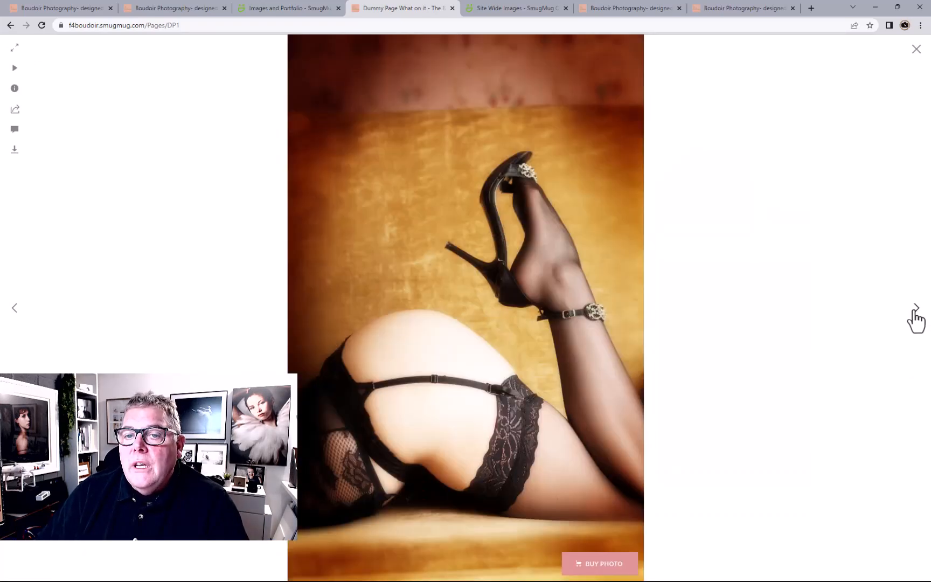
click(915, 312)
click(915, 312)
click(914, 312)
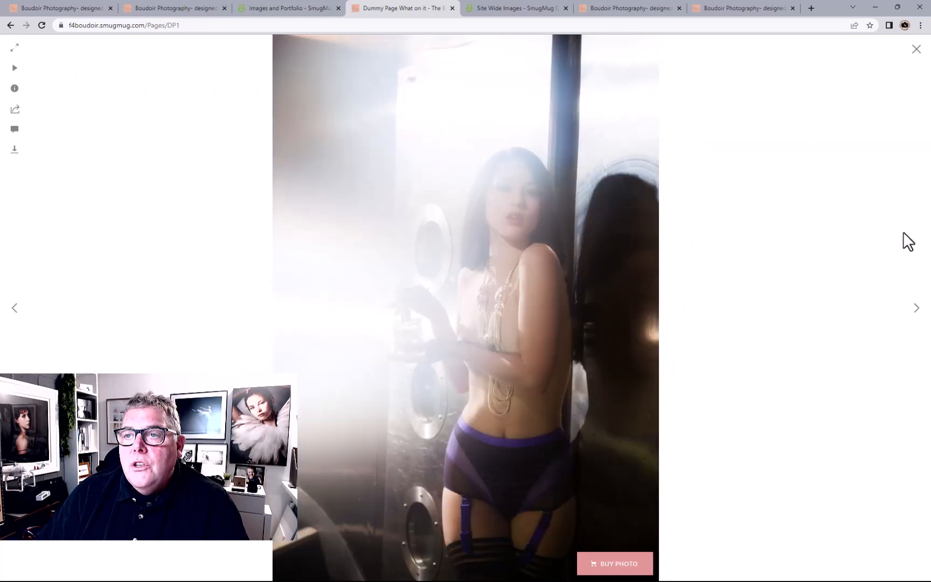
click(916, 49)
- Review the Dummy Page from its header through the slide show, text, voucher links and carousel to the two photo galleries
scroll(513, 331, up, 15)
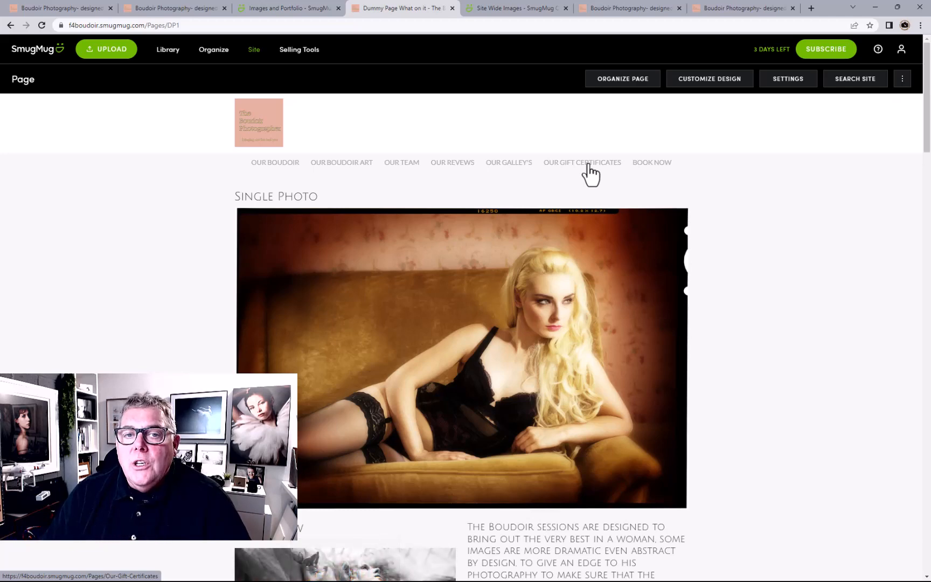
scroll(702, 338, down, 2)
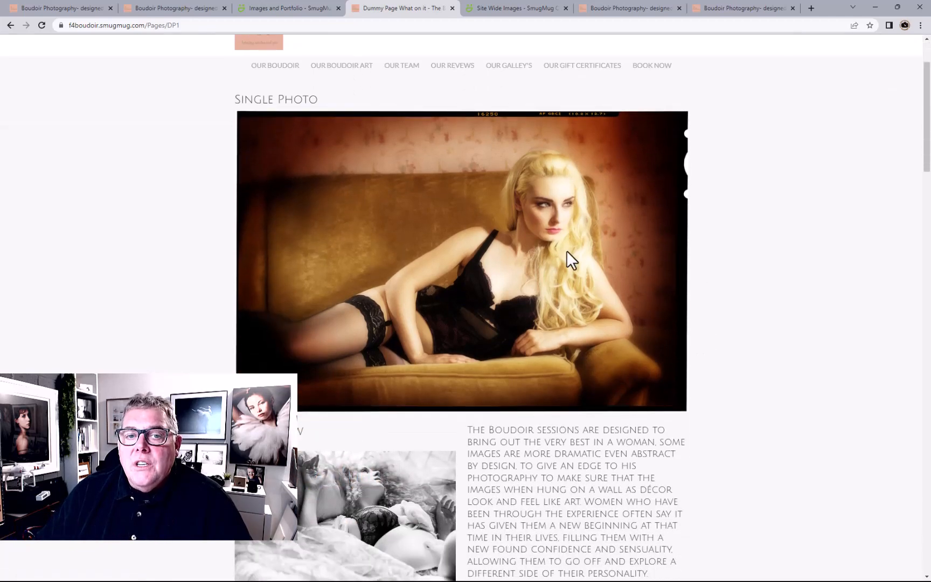
scroll(380, 227, down, 4)
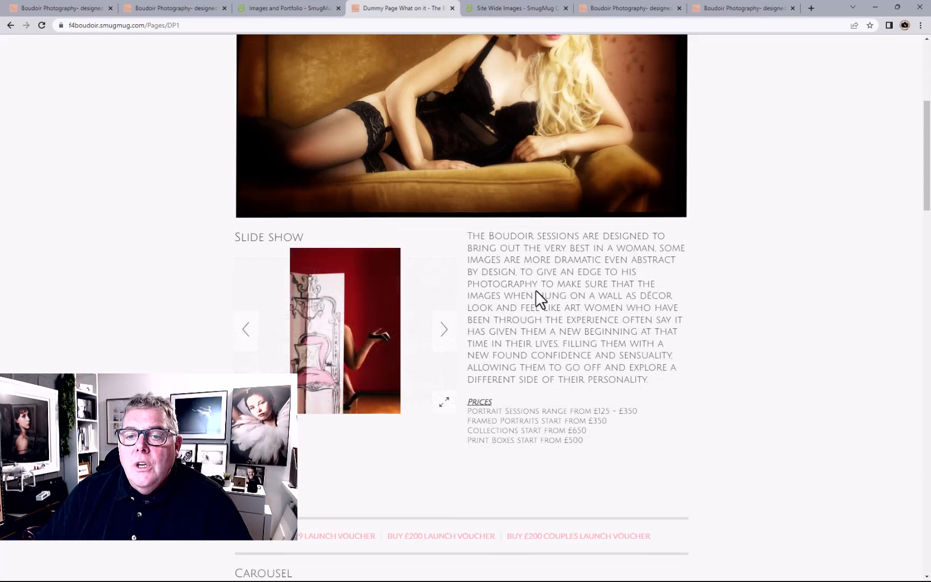
scroll(541, 439, down, 6)
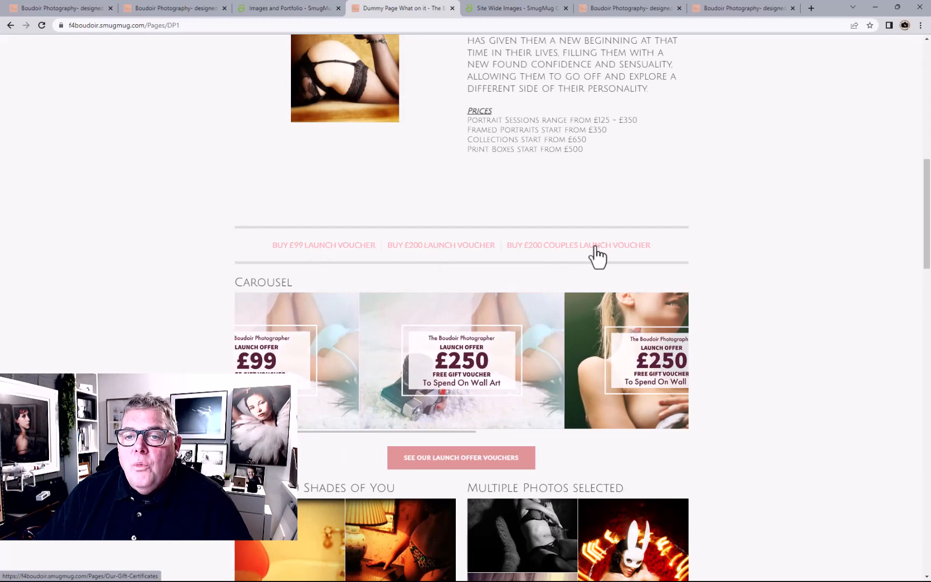
scroll(701, 263, down, 3)
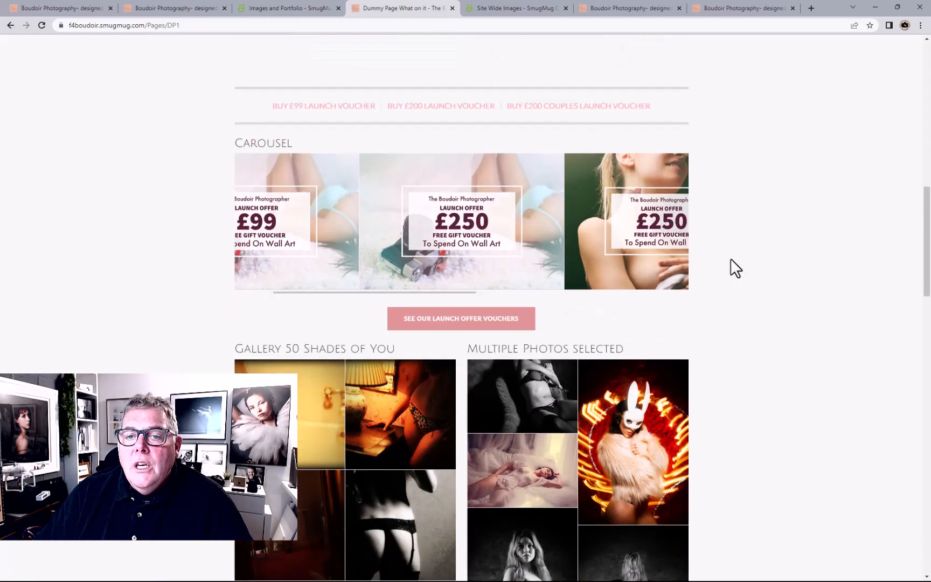
mouse_move(513, 210)
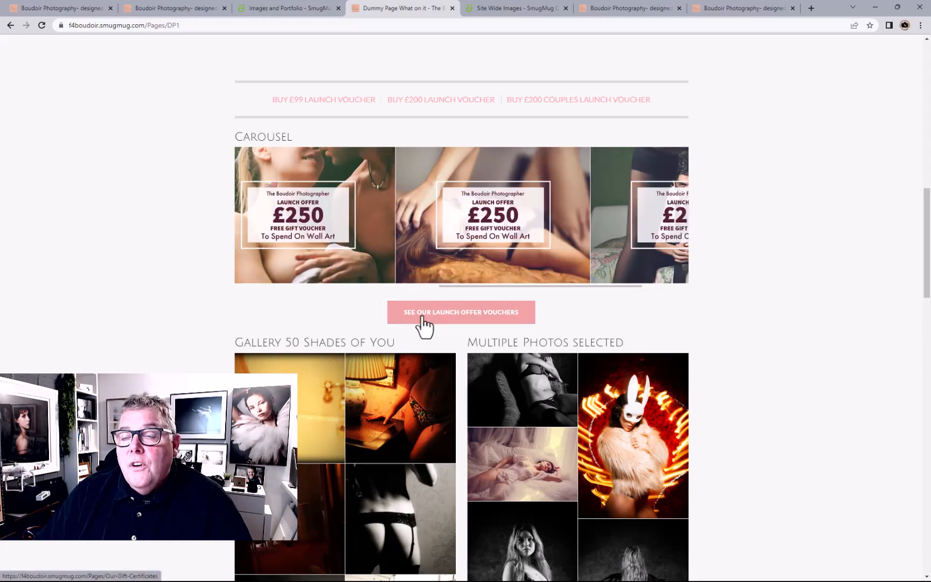
scroll(424, 325, down, 2)
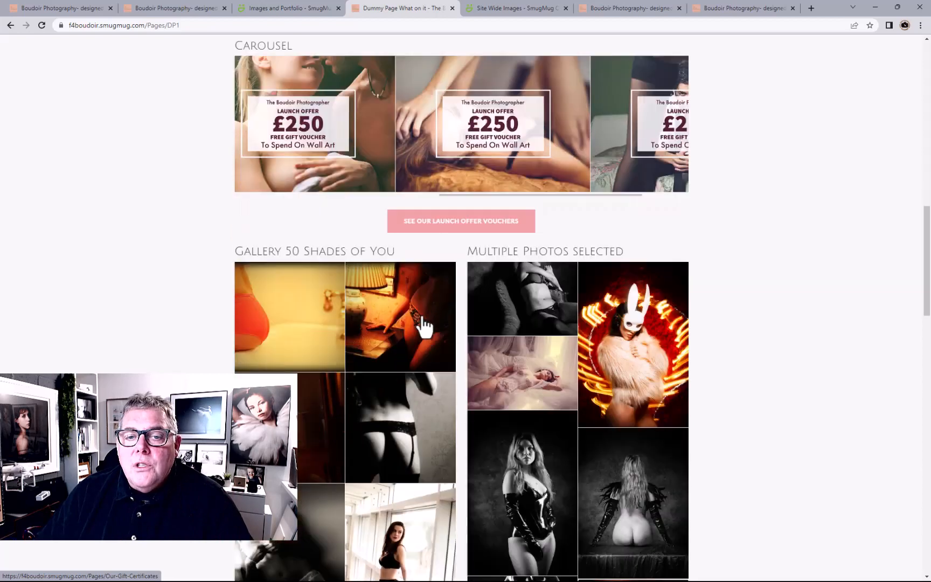
scroll(424, 325, down, 3)
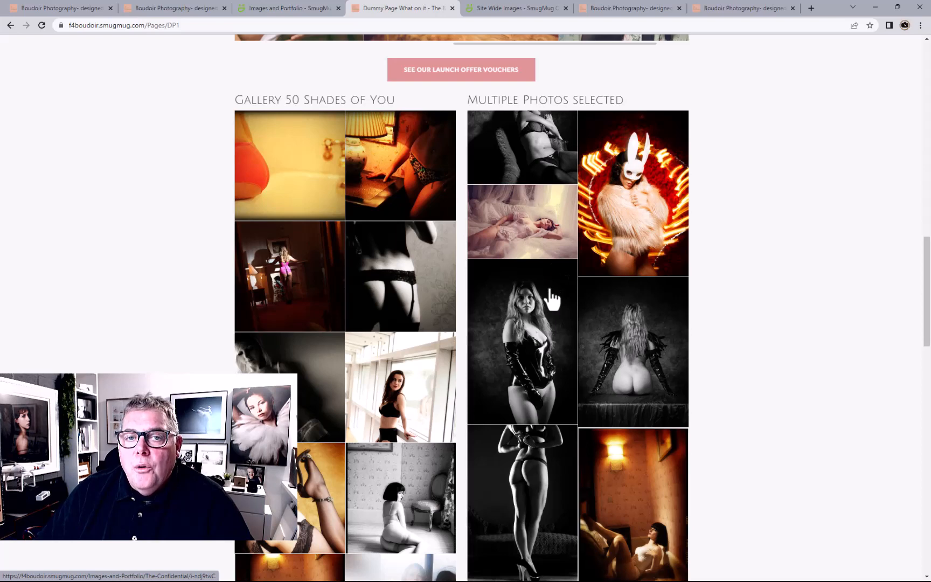
- View a black-and-white portrait from Multiple Photos Selected in the lightbox, close it, and look through the remaining gallery photos before returning to the page header
click(552, 299)
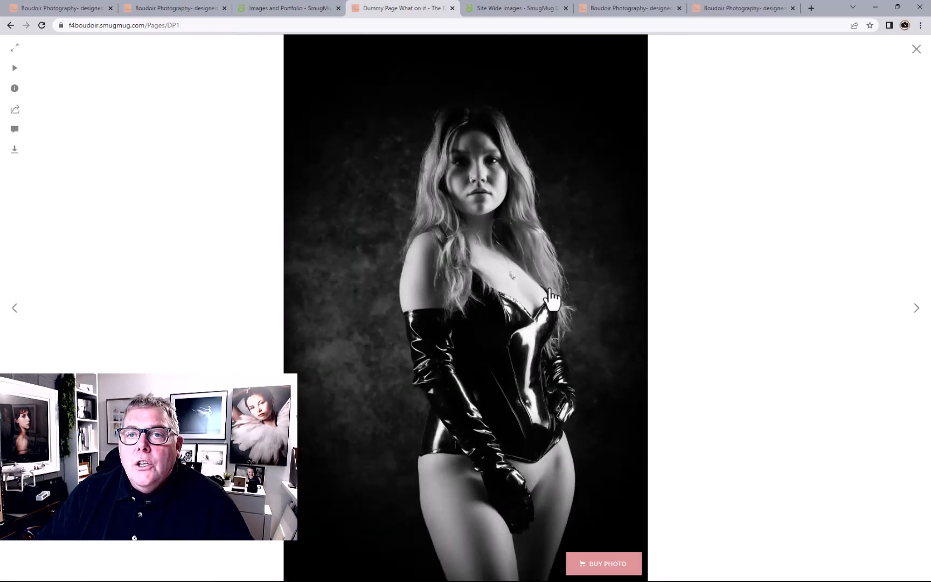
click(916, 49)
scroll(566, 356, down, 12)
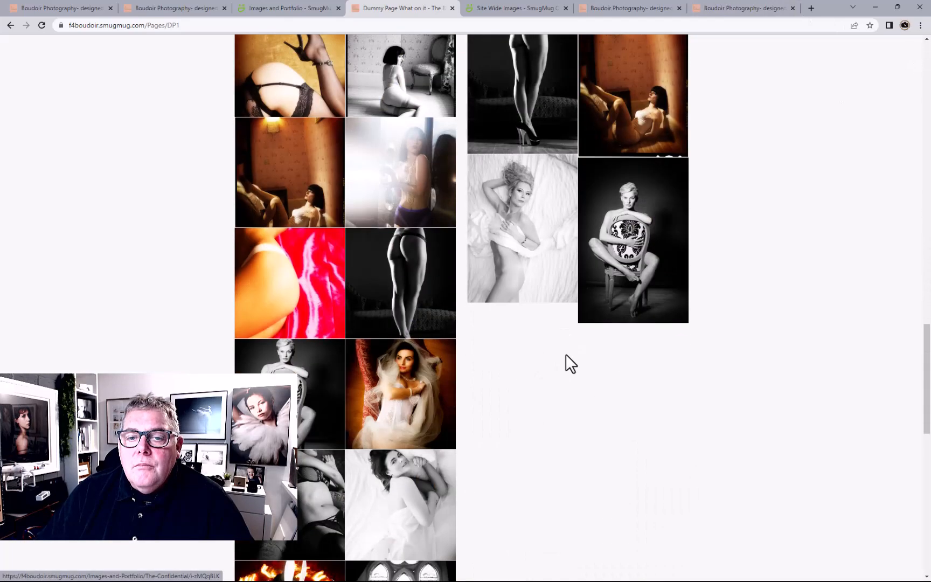
scroll(566, 355, down, 5)
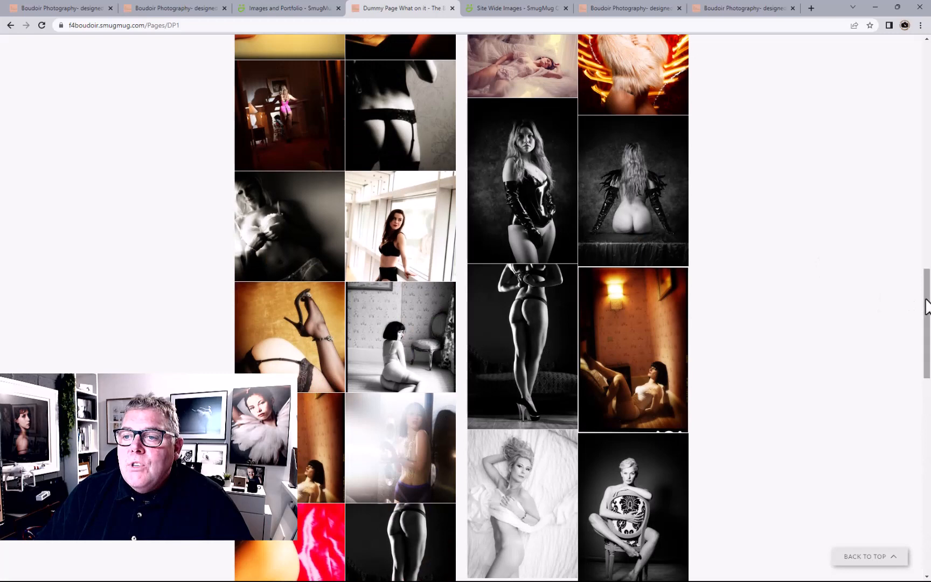
drag(927, 307, 927, 80)
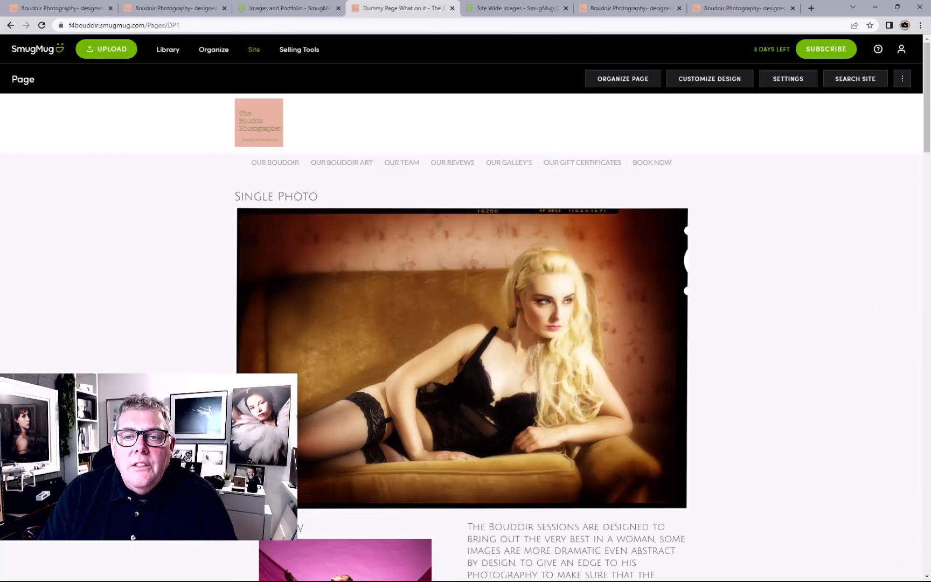